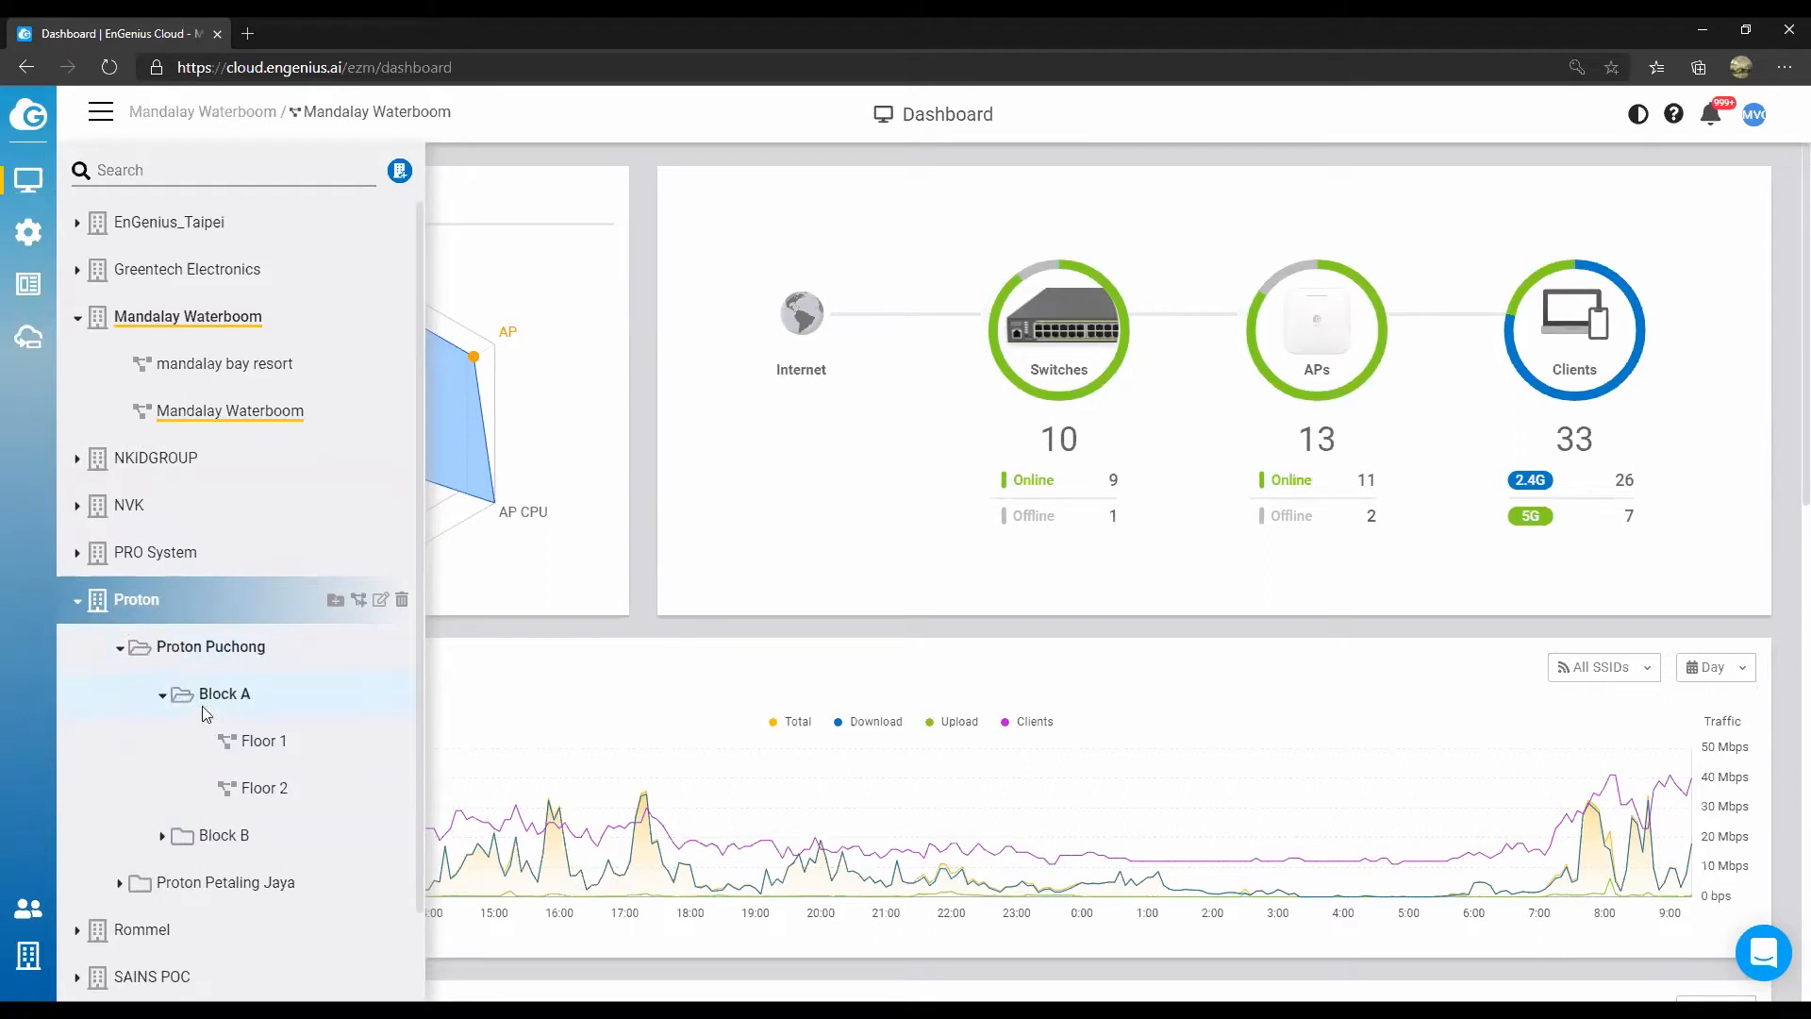
Browse the Proton folders in the organization tree, and select the Mandalay Waterboom network under the Mandalay Waterboom organization.
left_click(164, 836)
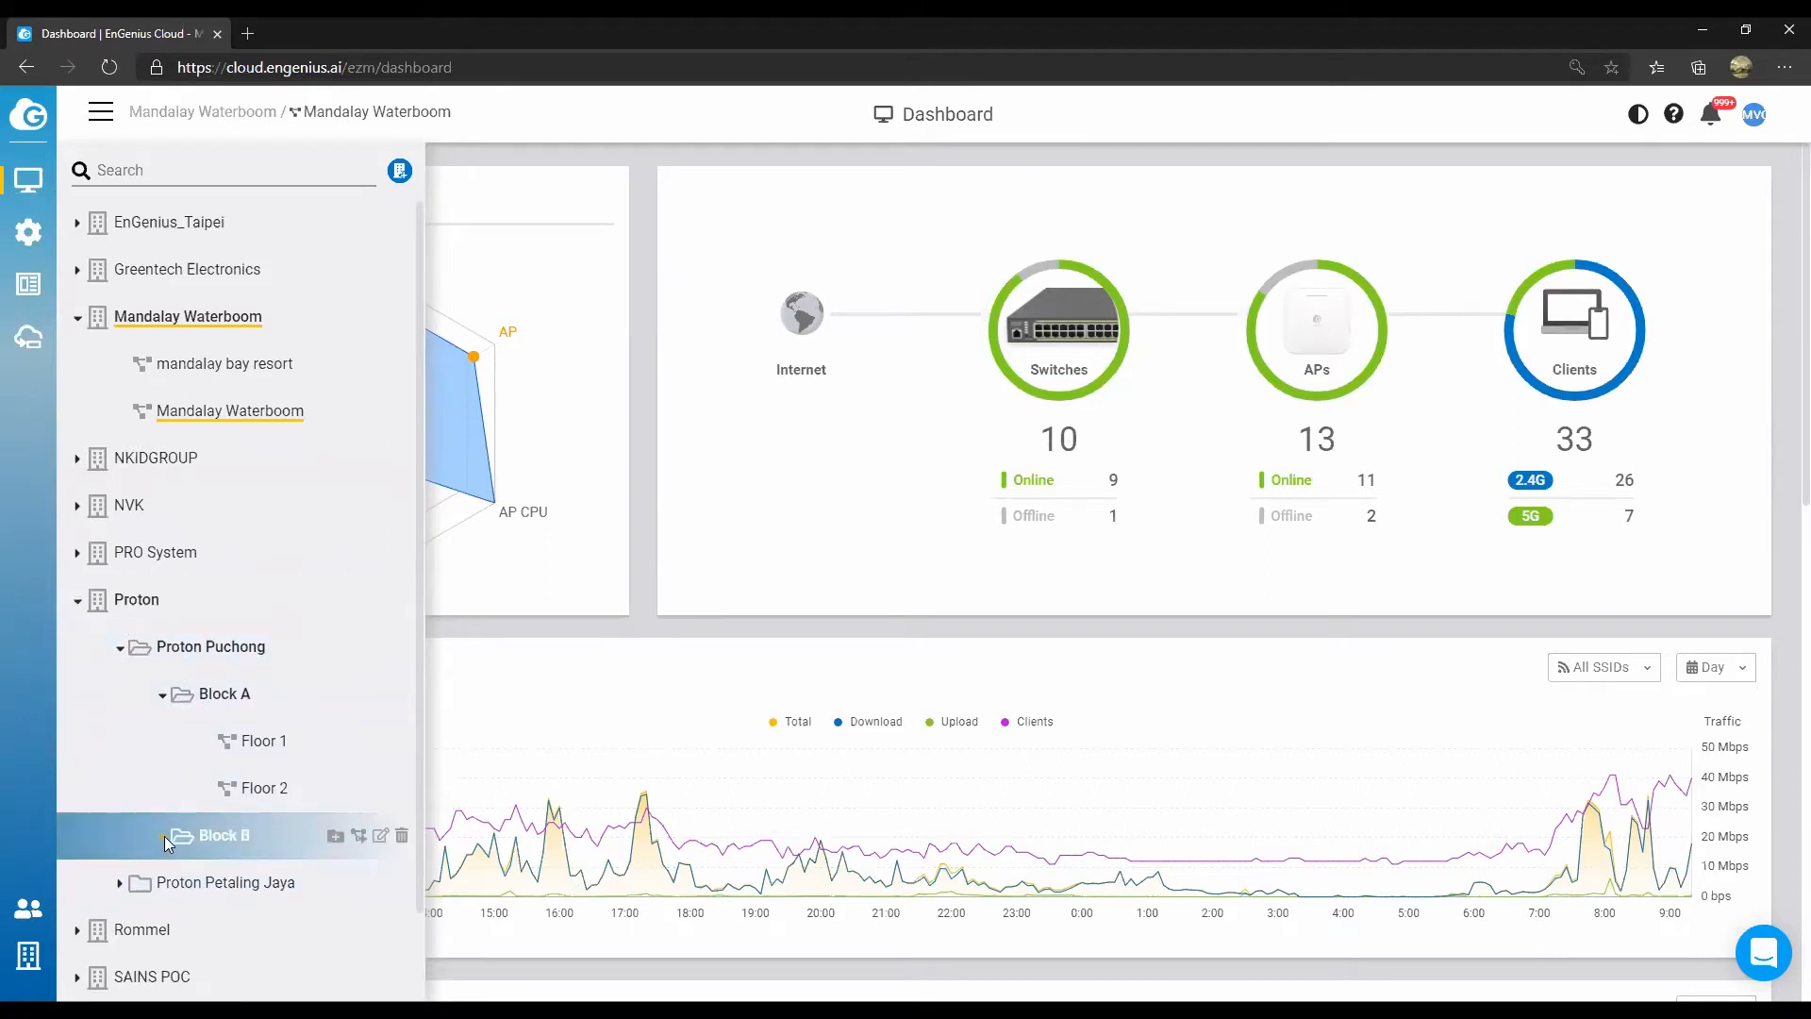
left_click(254, 744)
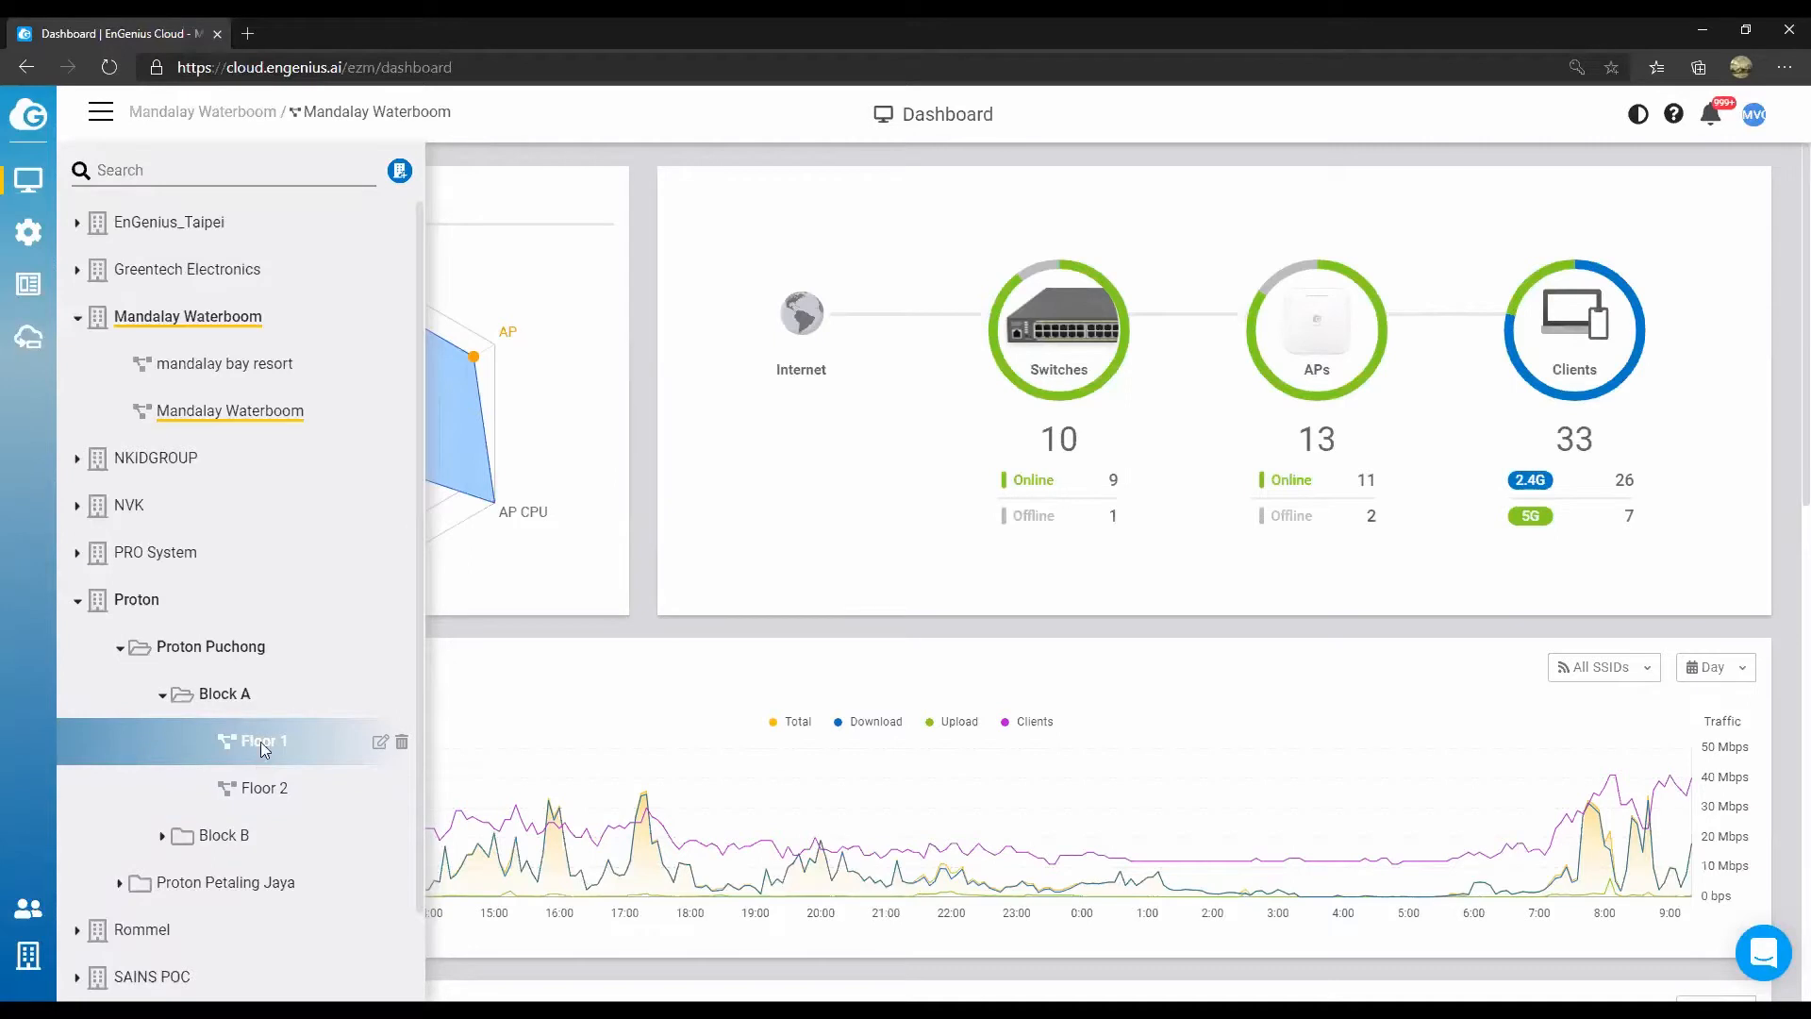
left_click(220, 375)
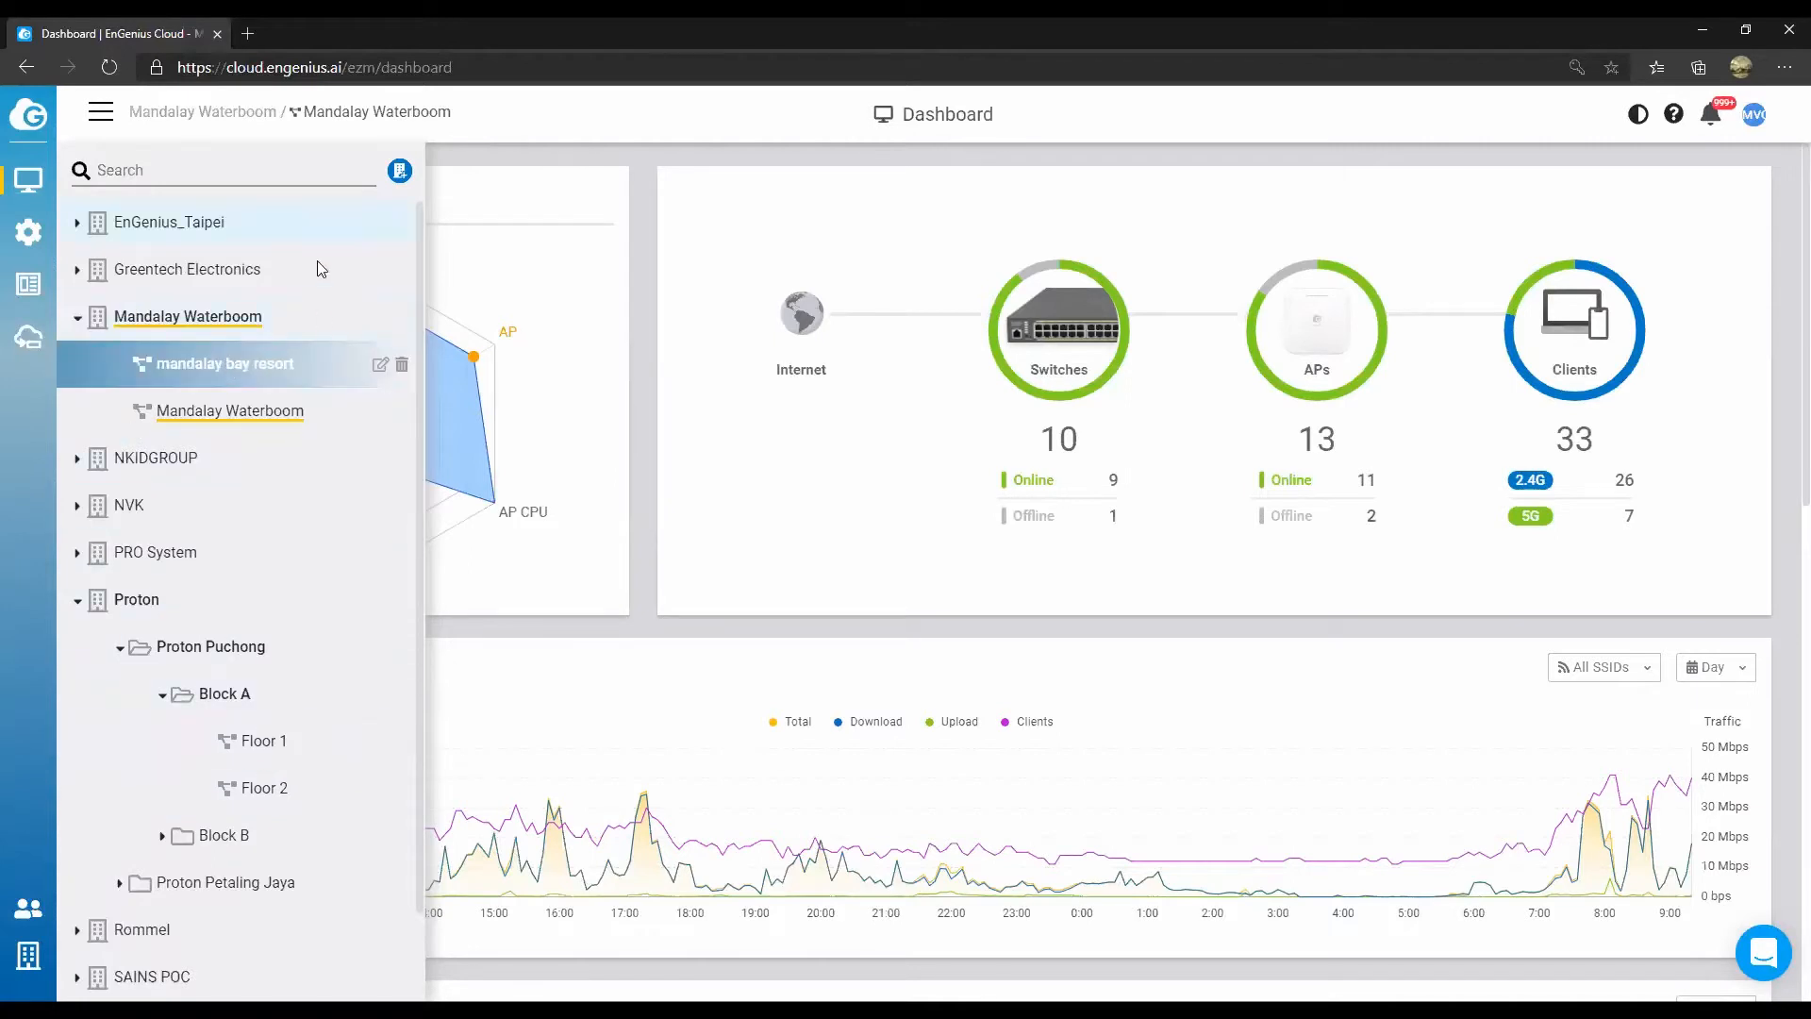
left_click(241, 410)
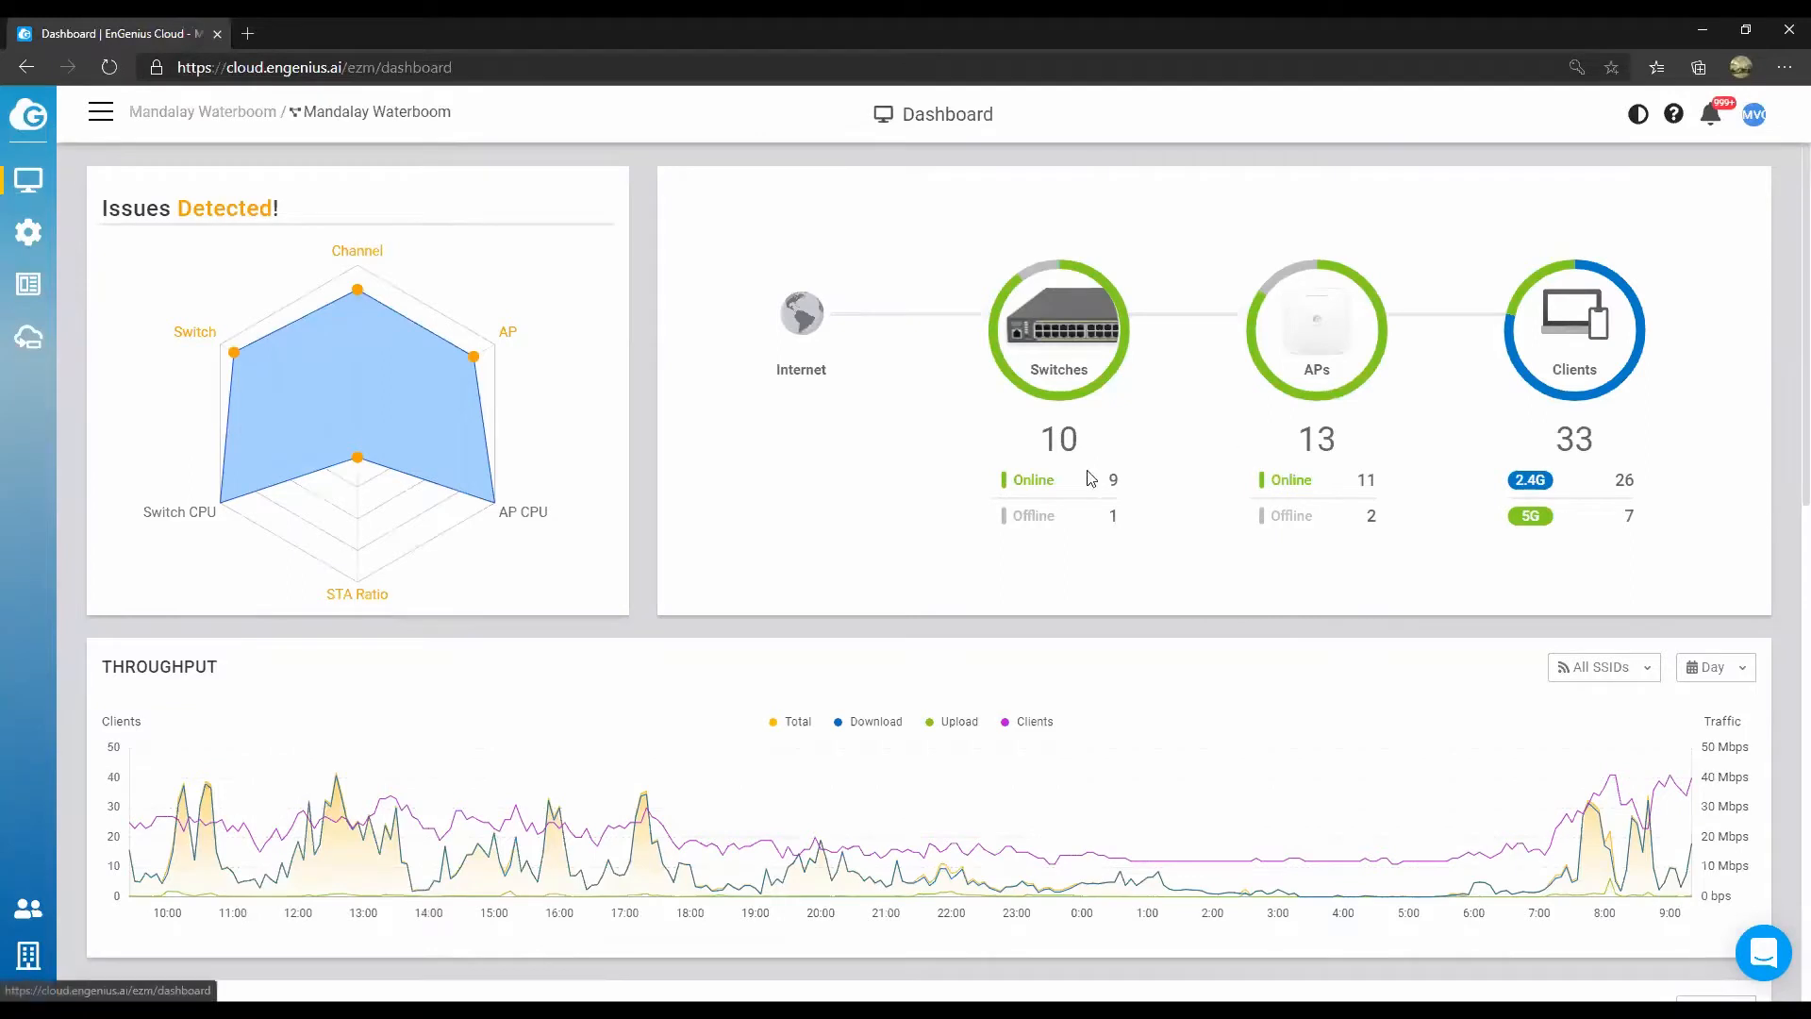
View the access point list of the Mandalay Waterboom network, and return to its Dashboard.
left_click(1330, 342)
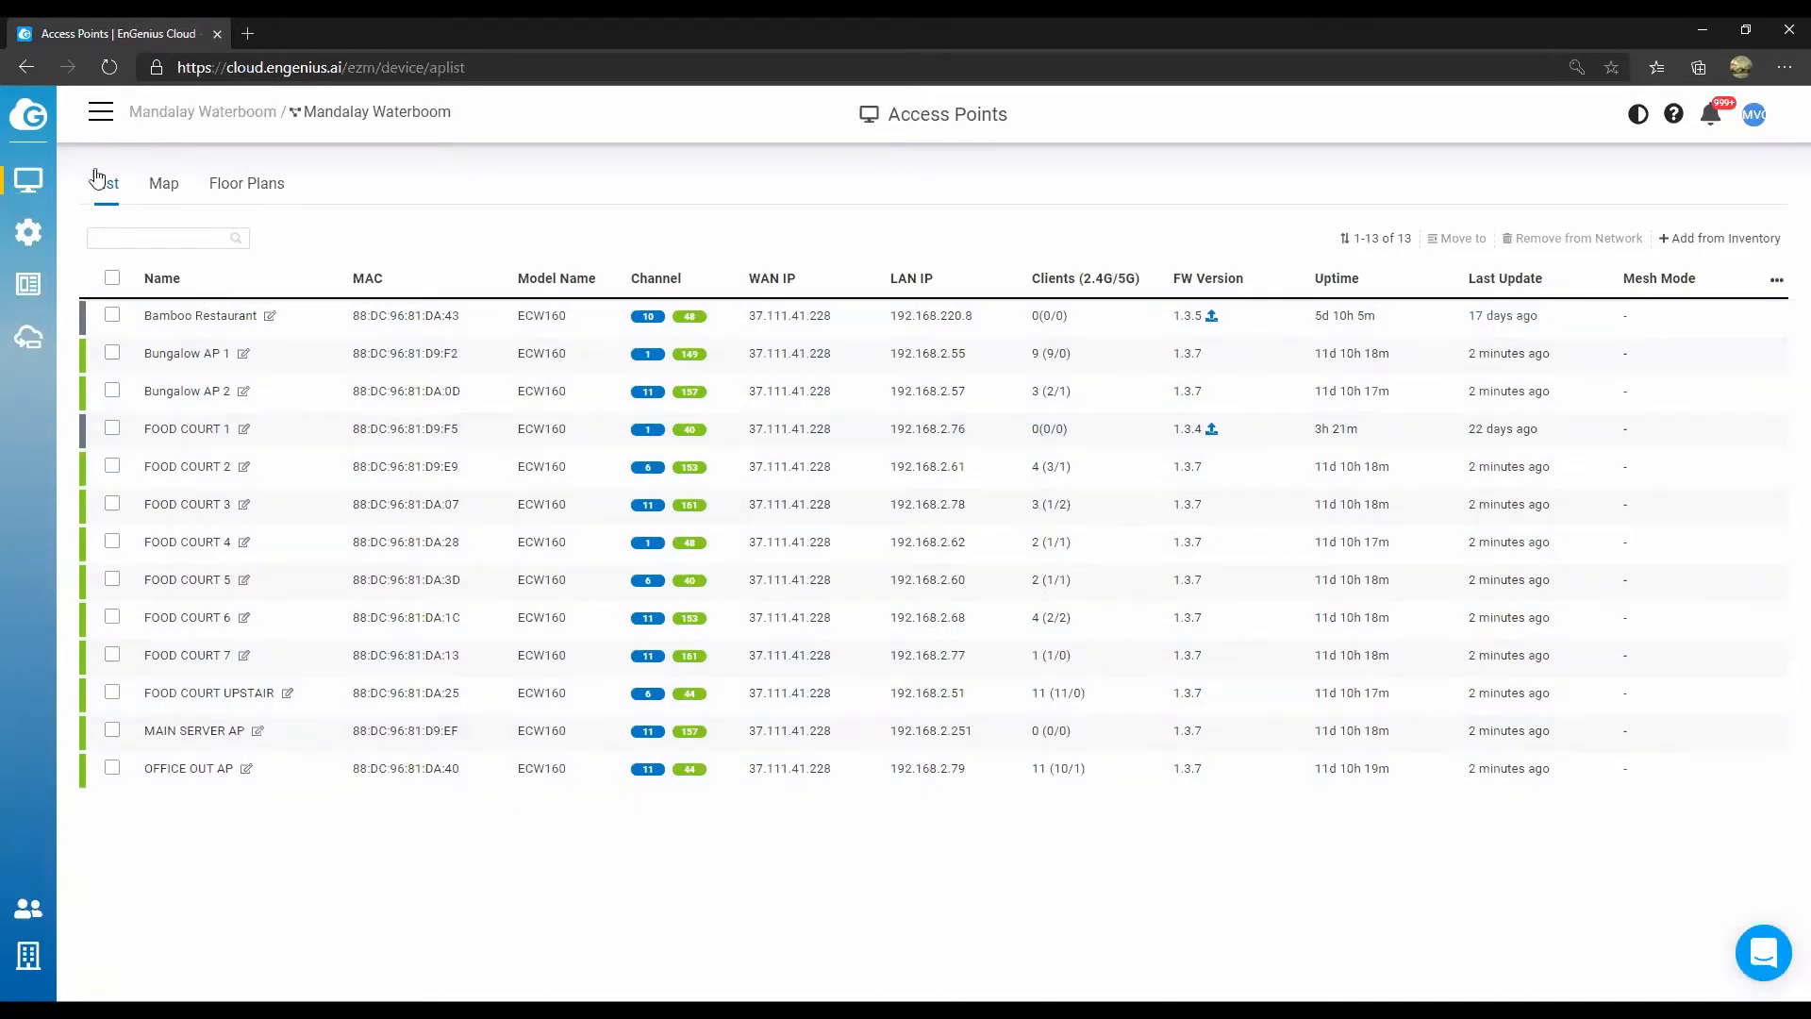
mouse_move(29, 181)
left_click(170, 210)
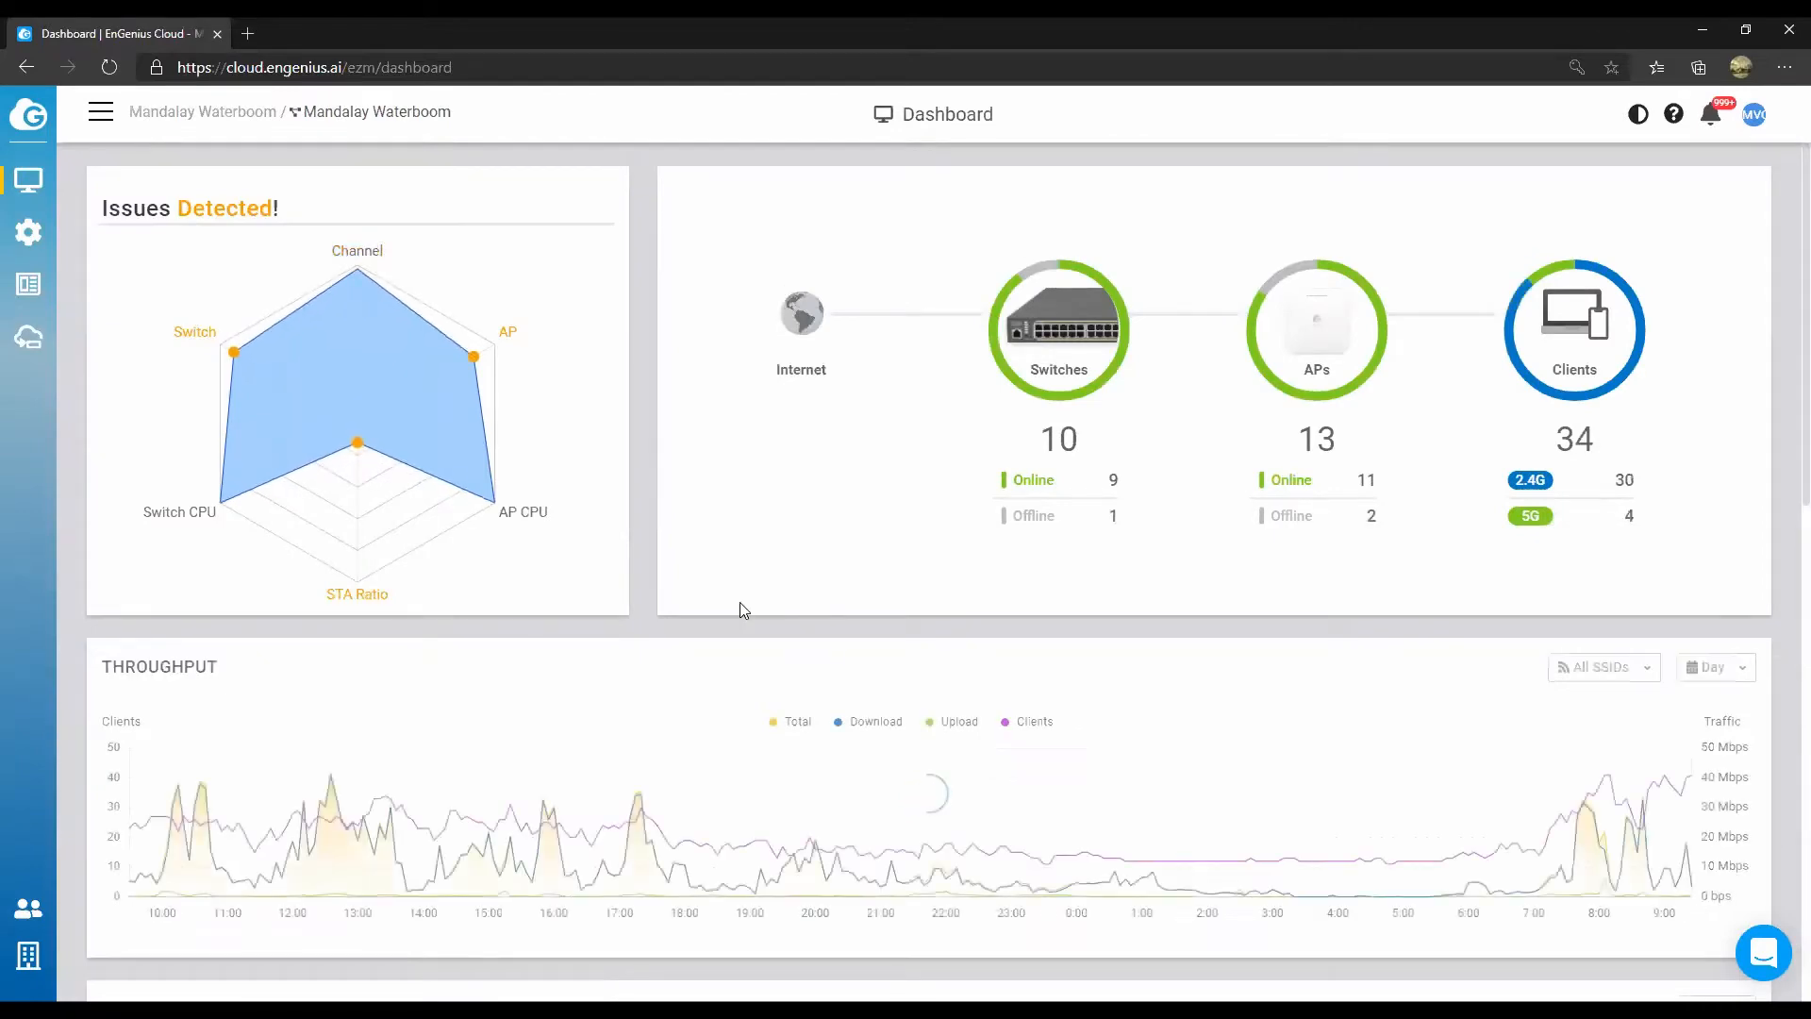
View the dashboard's Throughput chart by Week, and set its time range to Month.
scroll(838, 625, "down", 3)
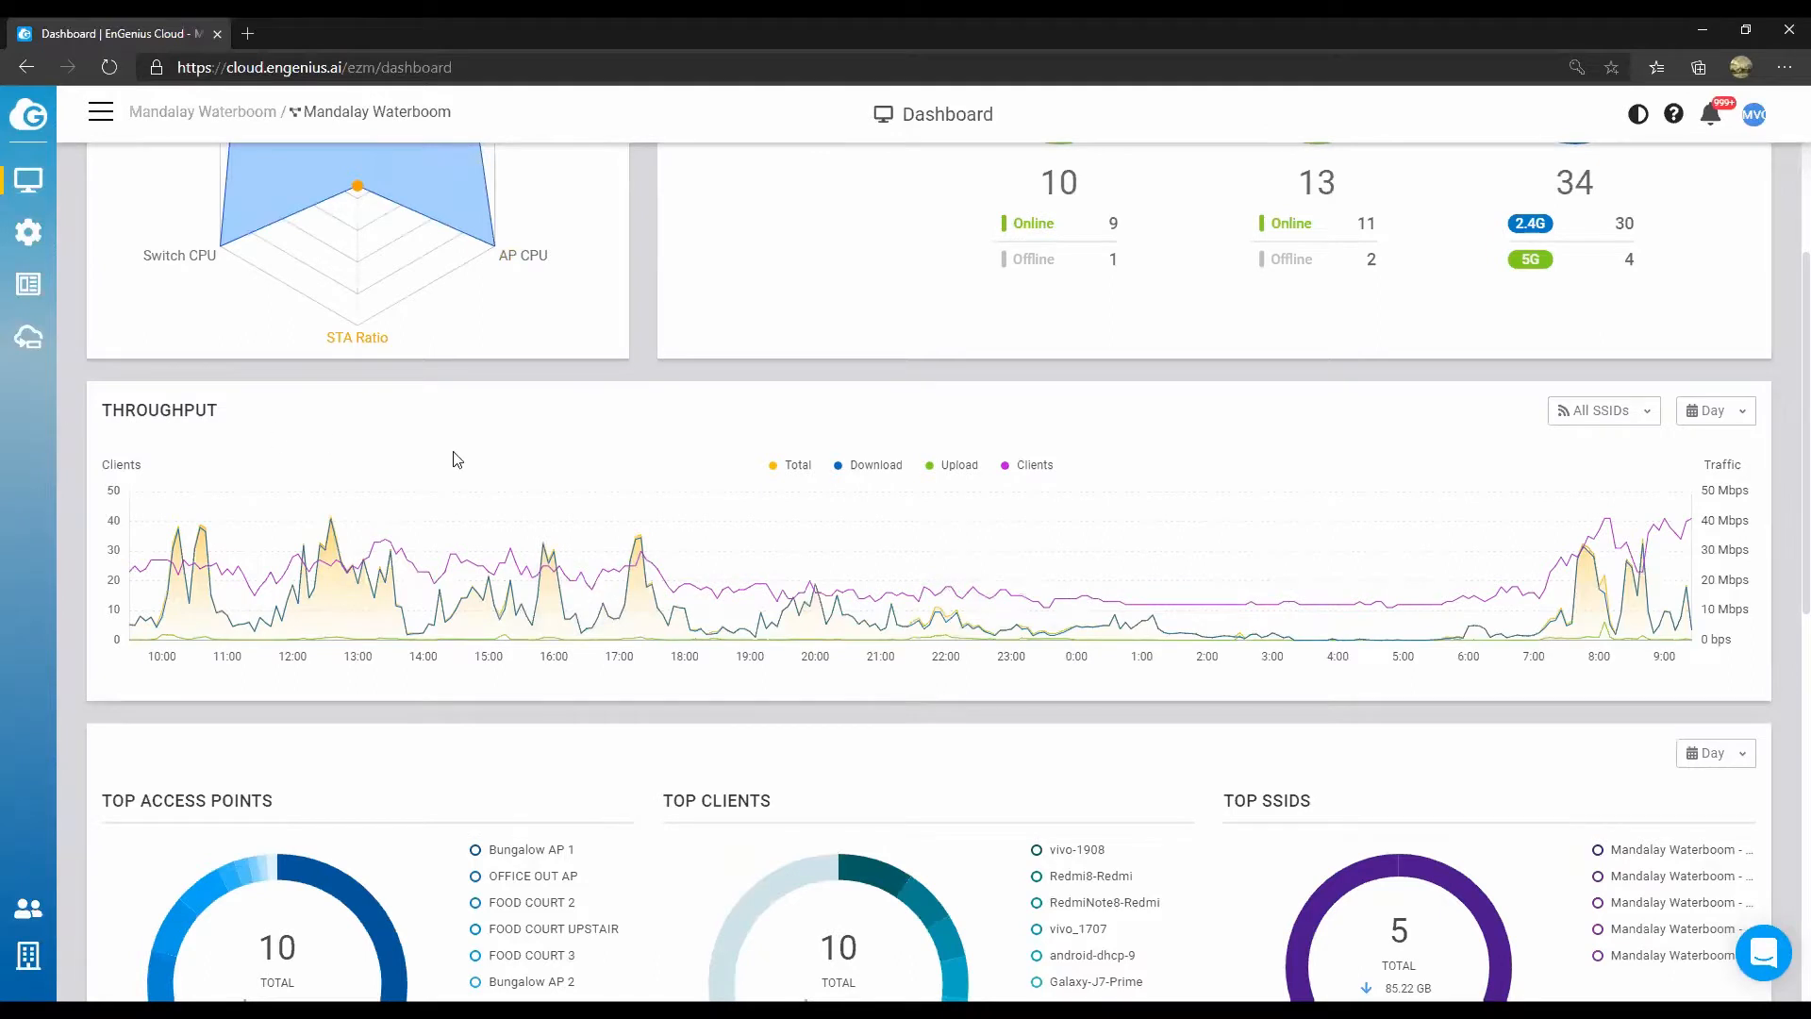
left_click(1745, 415)
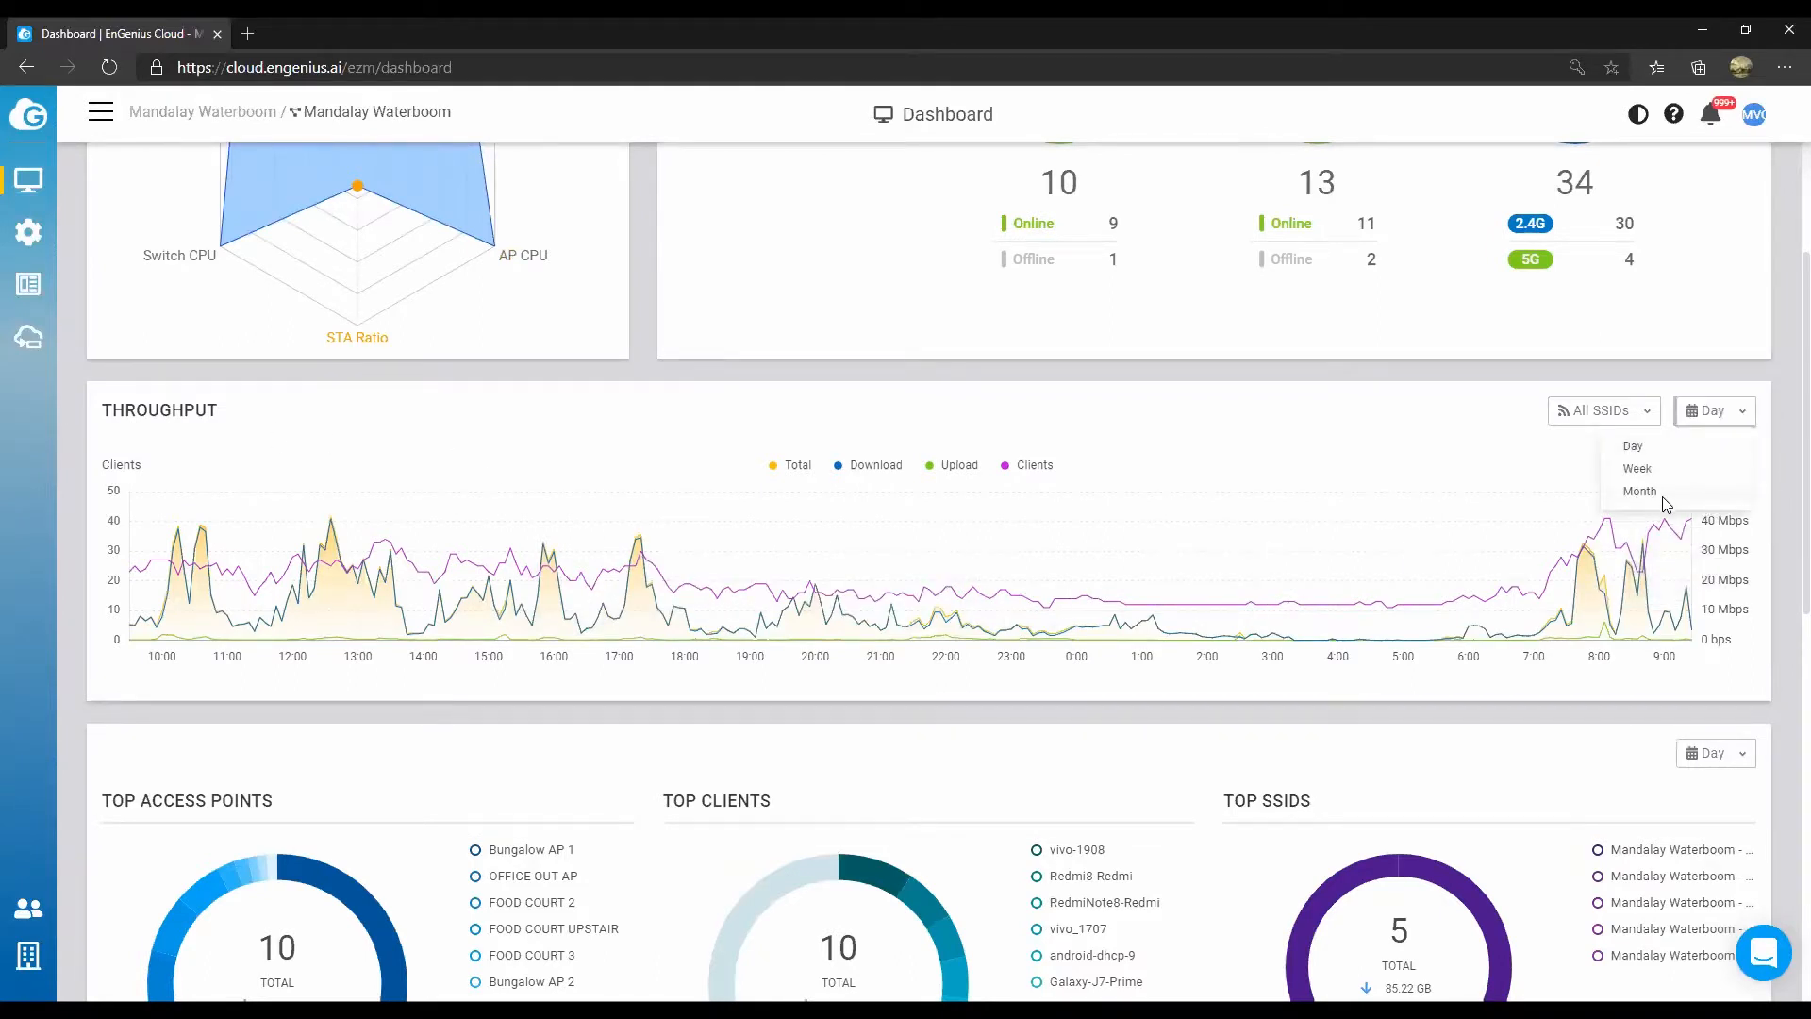
left_click(1656, 469)
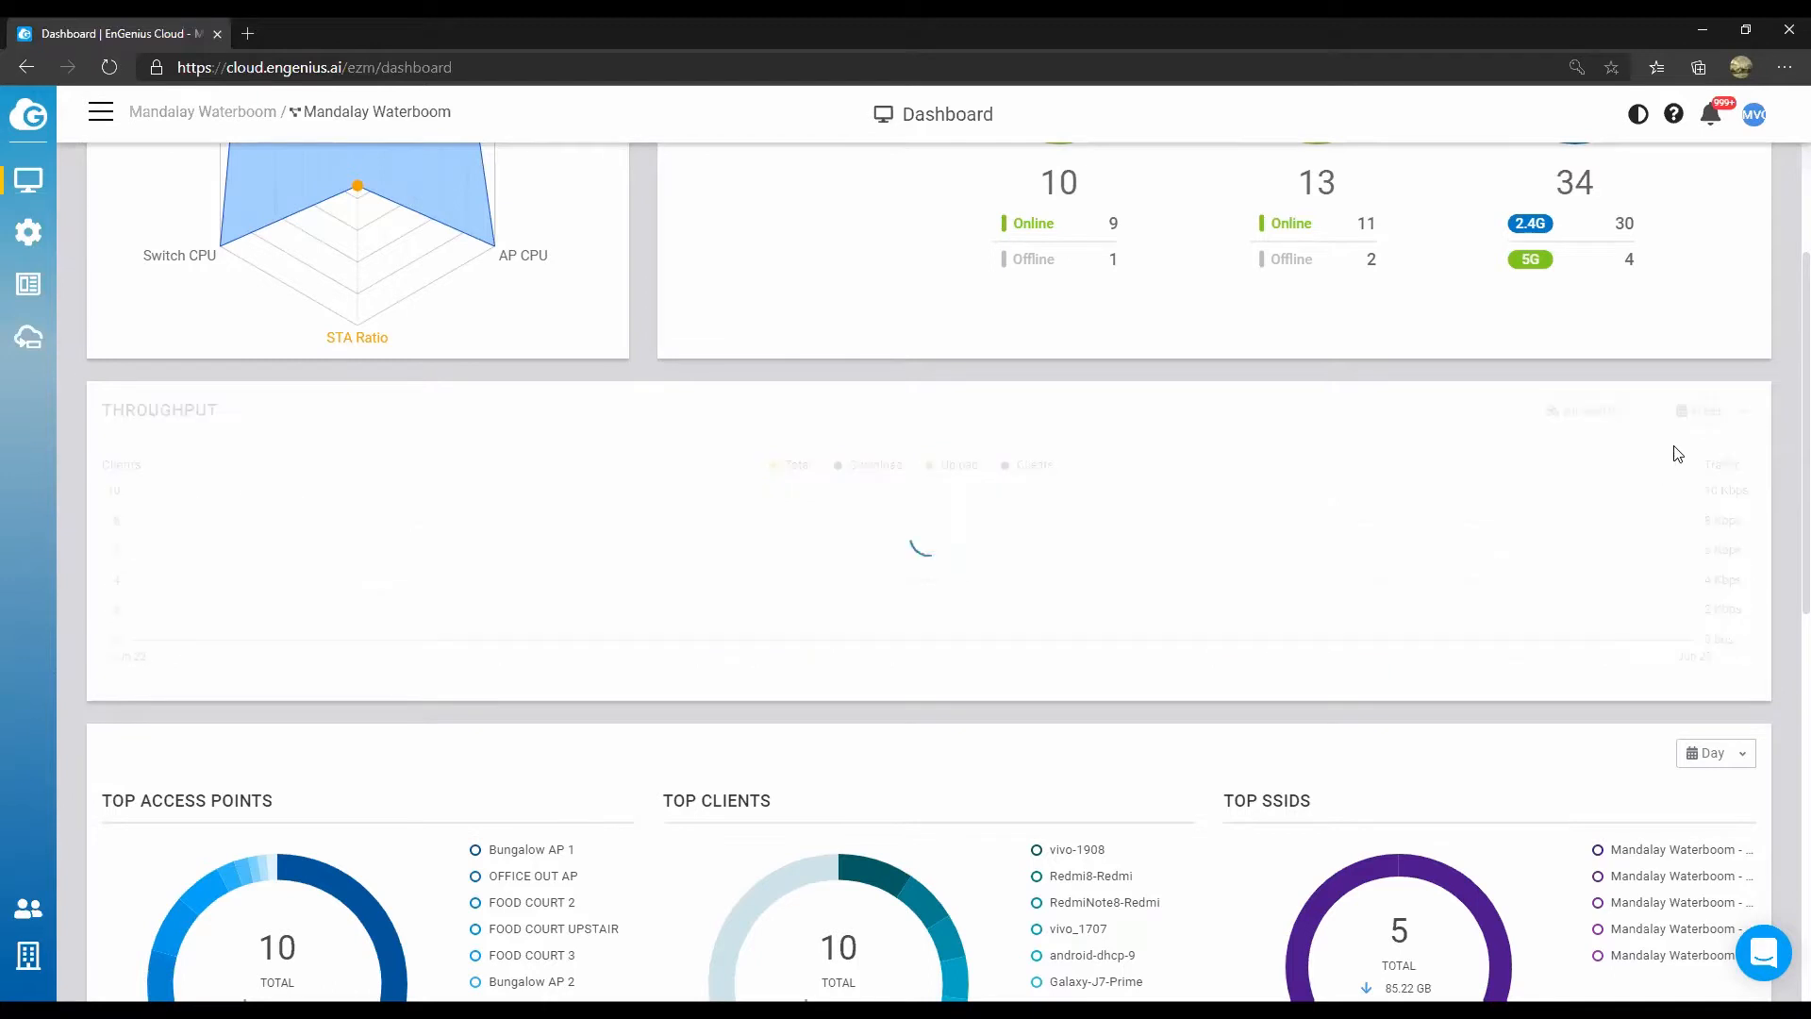
left_click(1726, 420)
left_click(1656, 495)
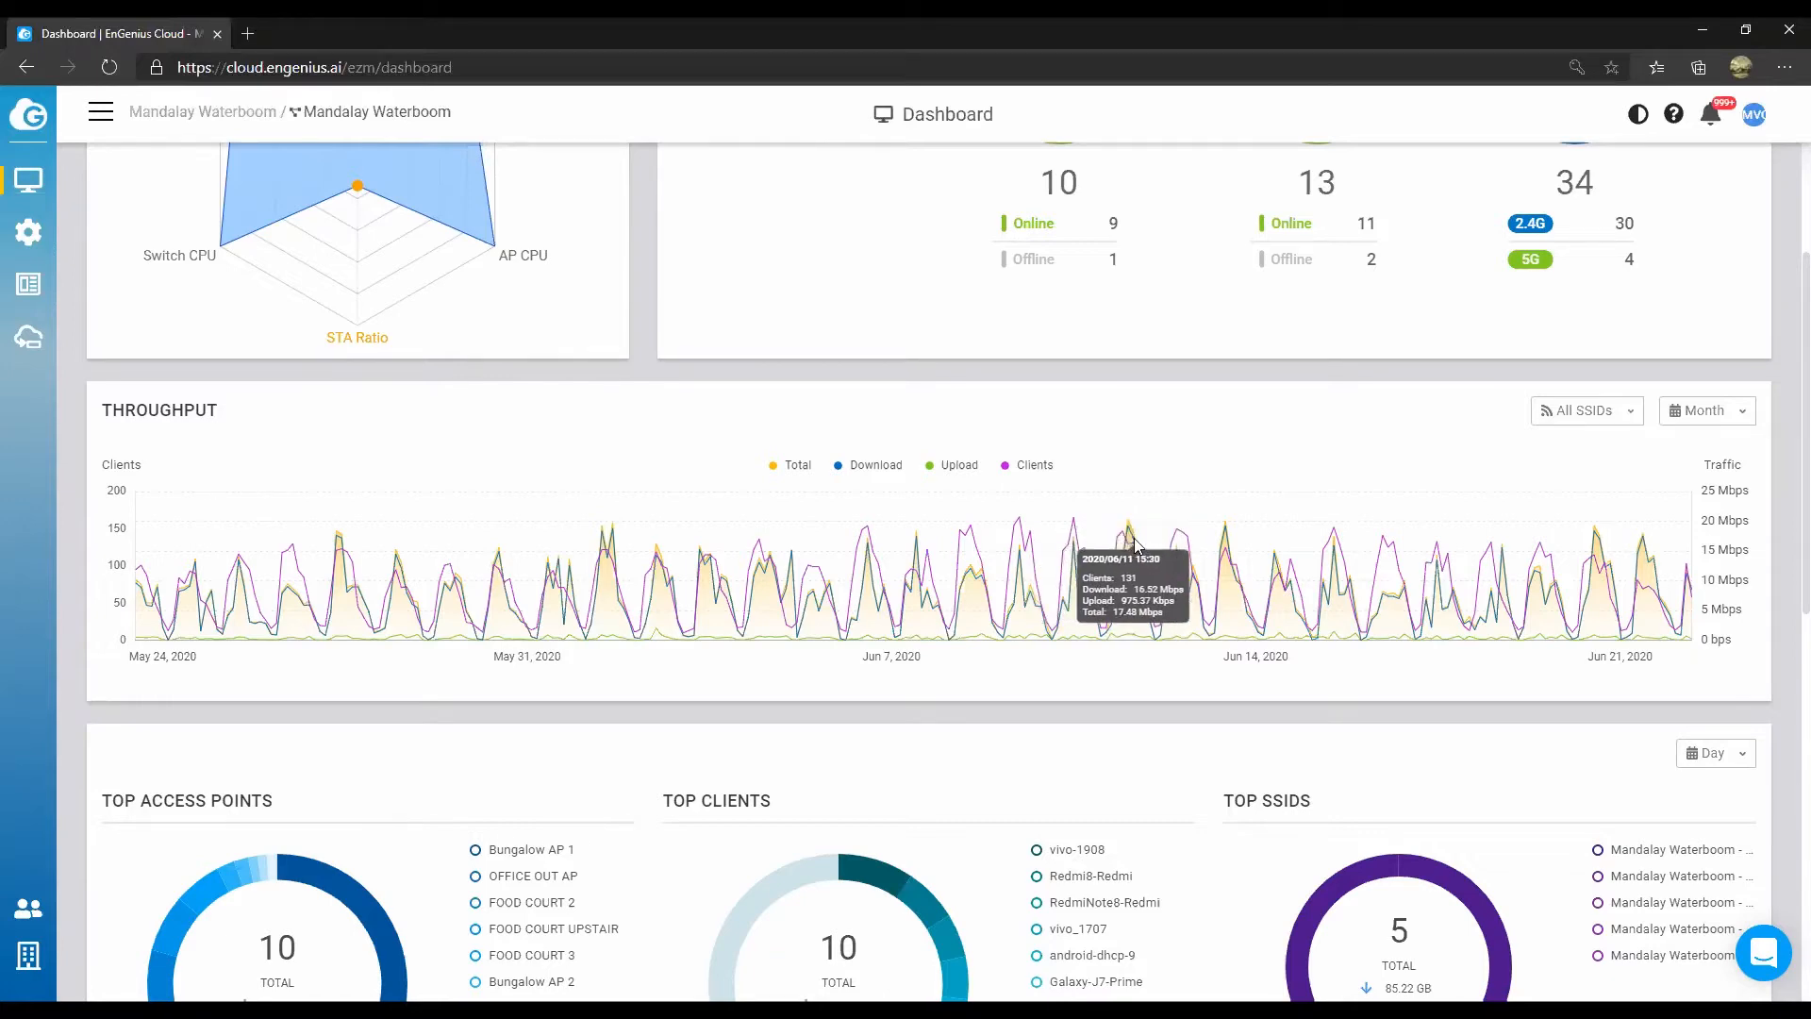
Examine the top access points, clients, SSIDs, applications and device operating systems of the Mandalay Waterboom network.
scroll(1132, 571, "down", 9)
scroll(1038, 585, "up", 6)
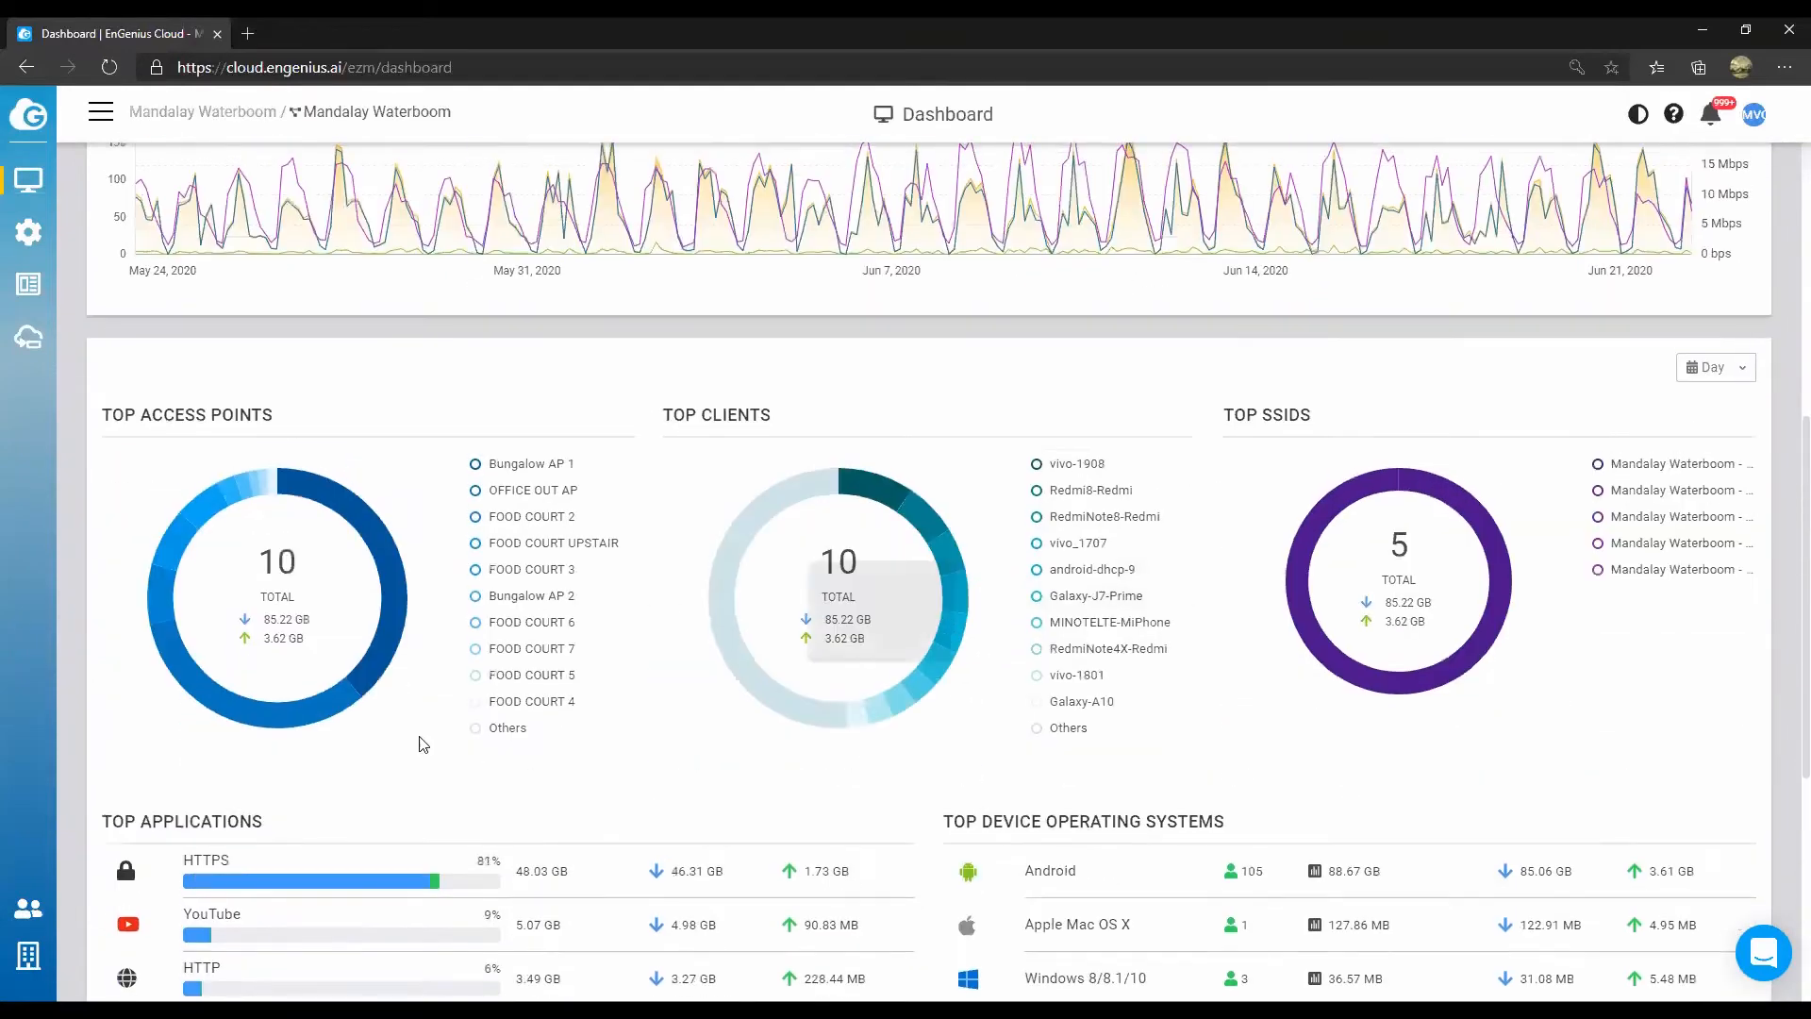
scroll(566, 661, "down", 4)
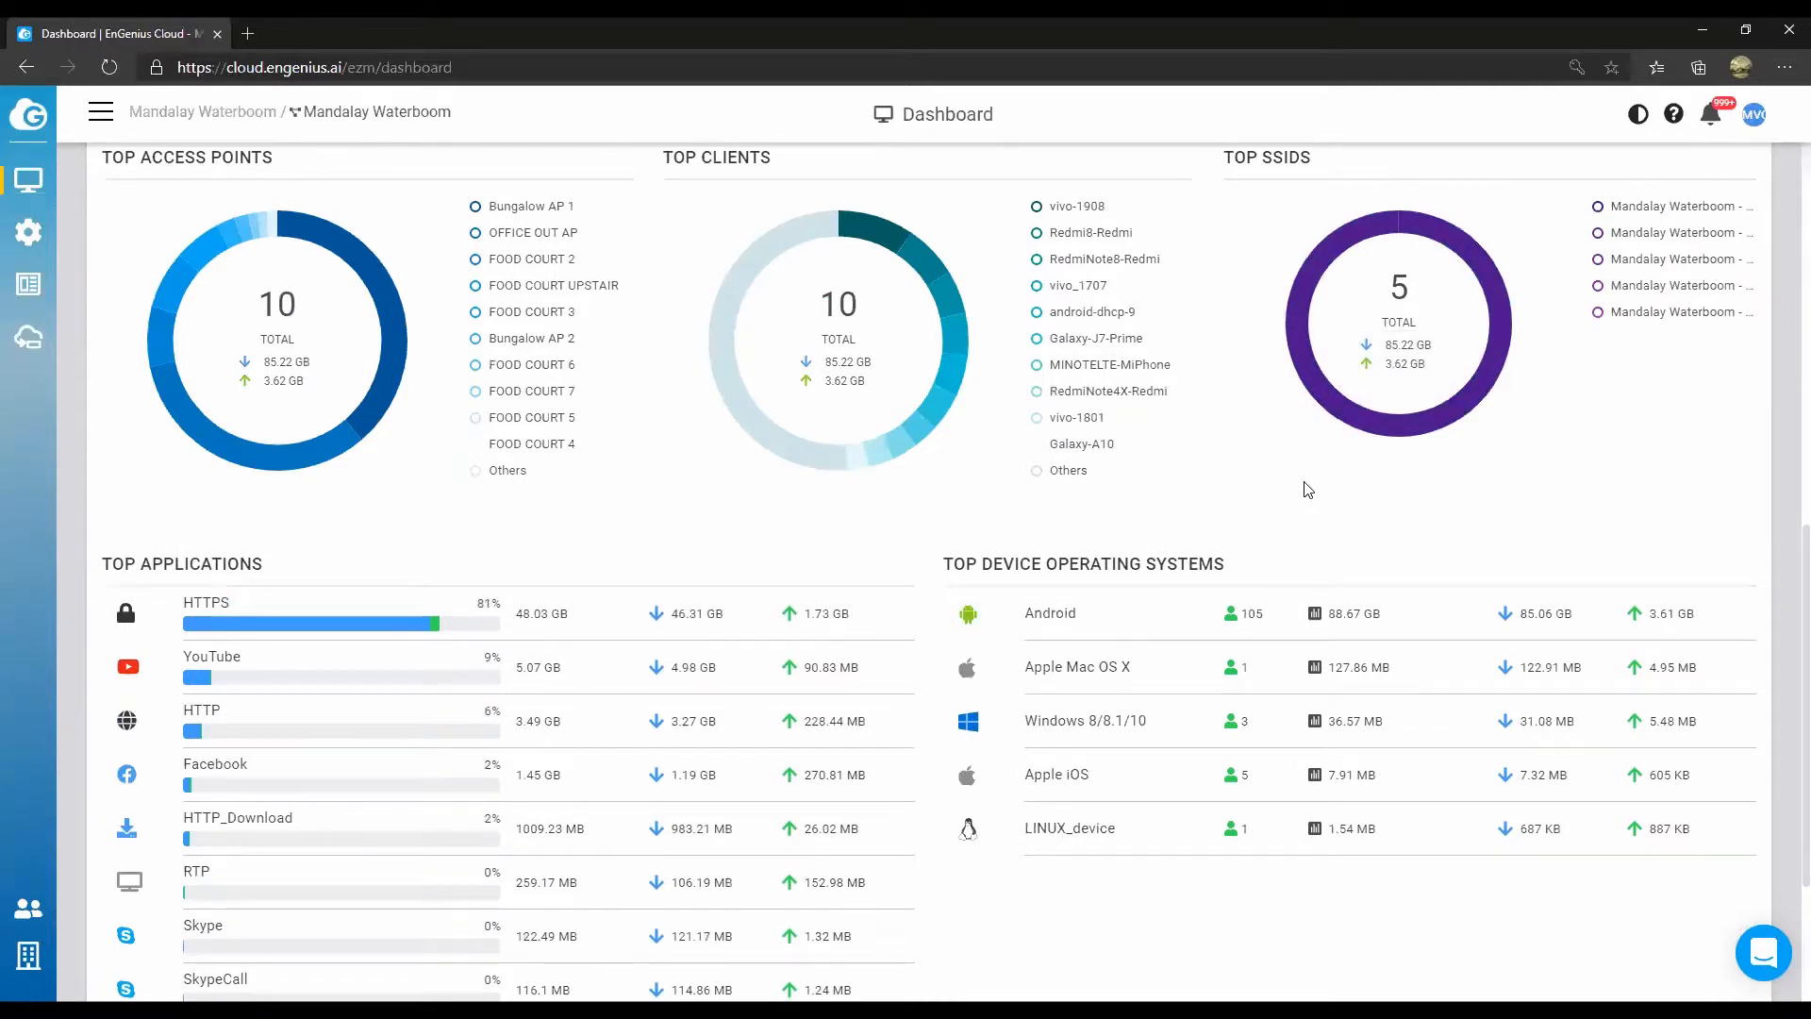
scroll(1028, 519, "down", 3)
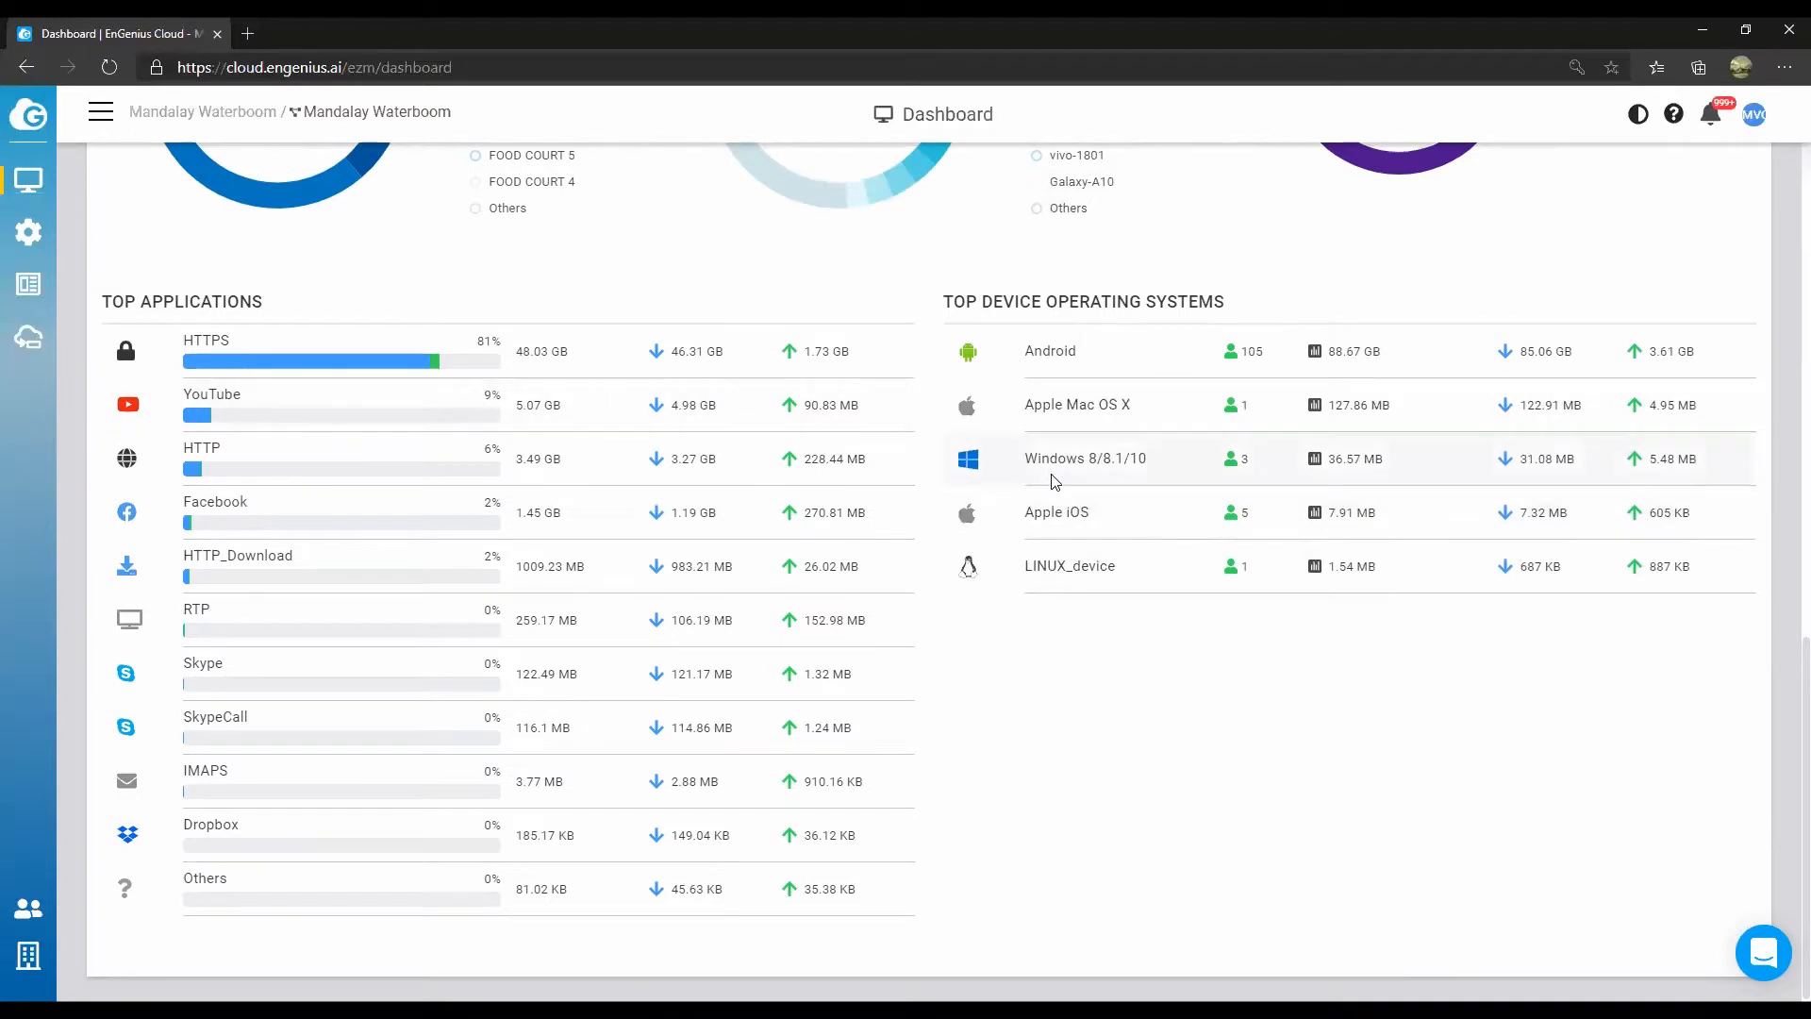
Switch to the Rommel organization, and examine the top applications and device operating systems on its dashboard.
left_click(101, 111)
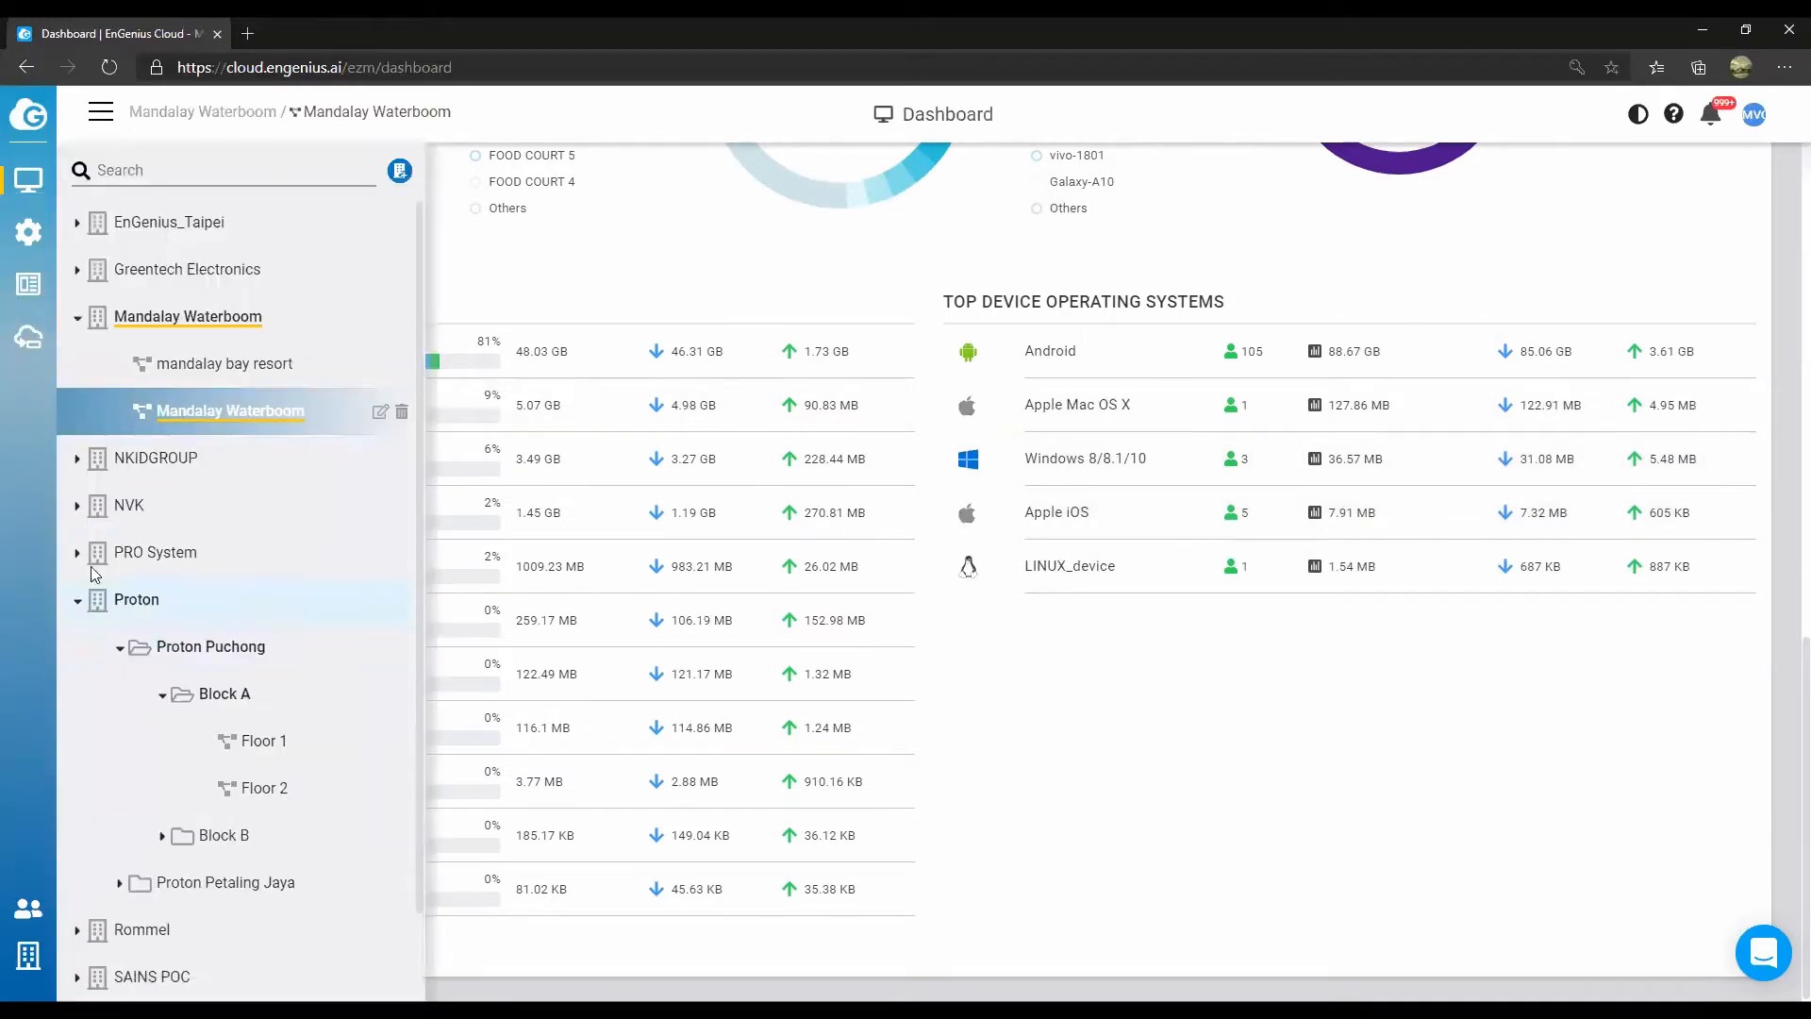
scroll(196, 607, "down", 1)
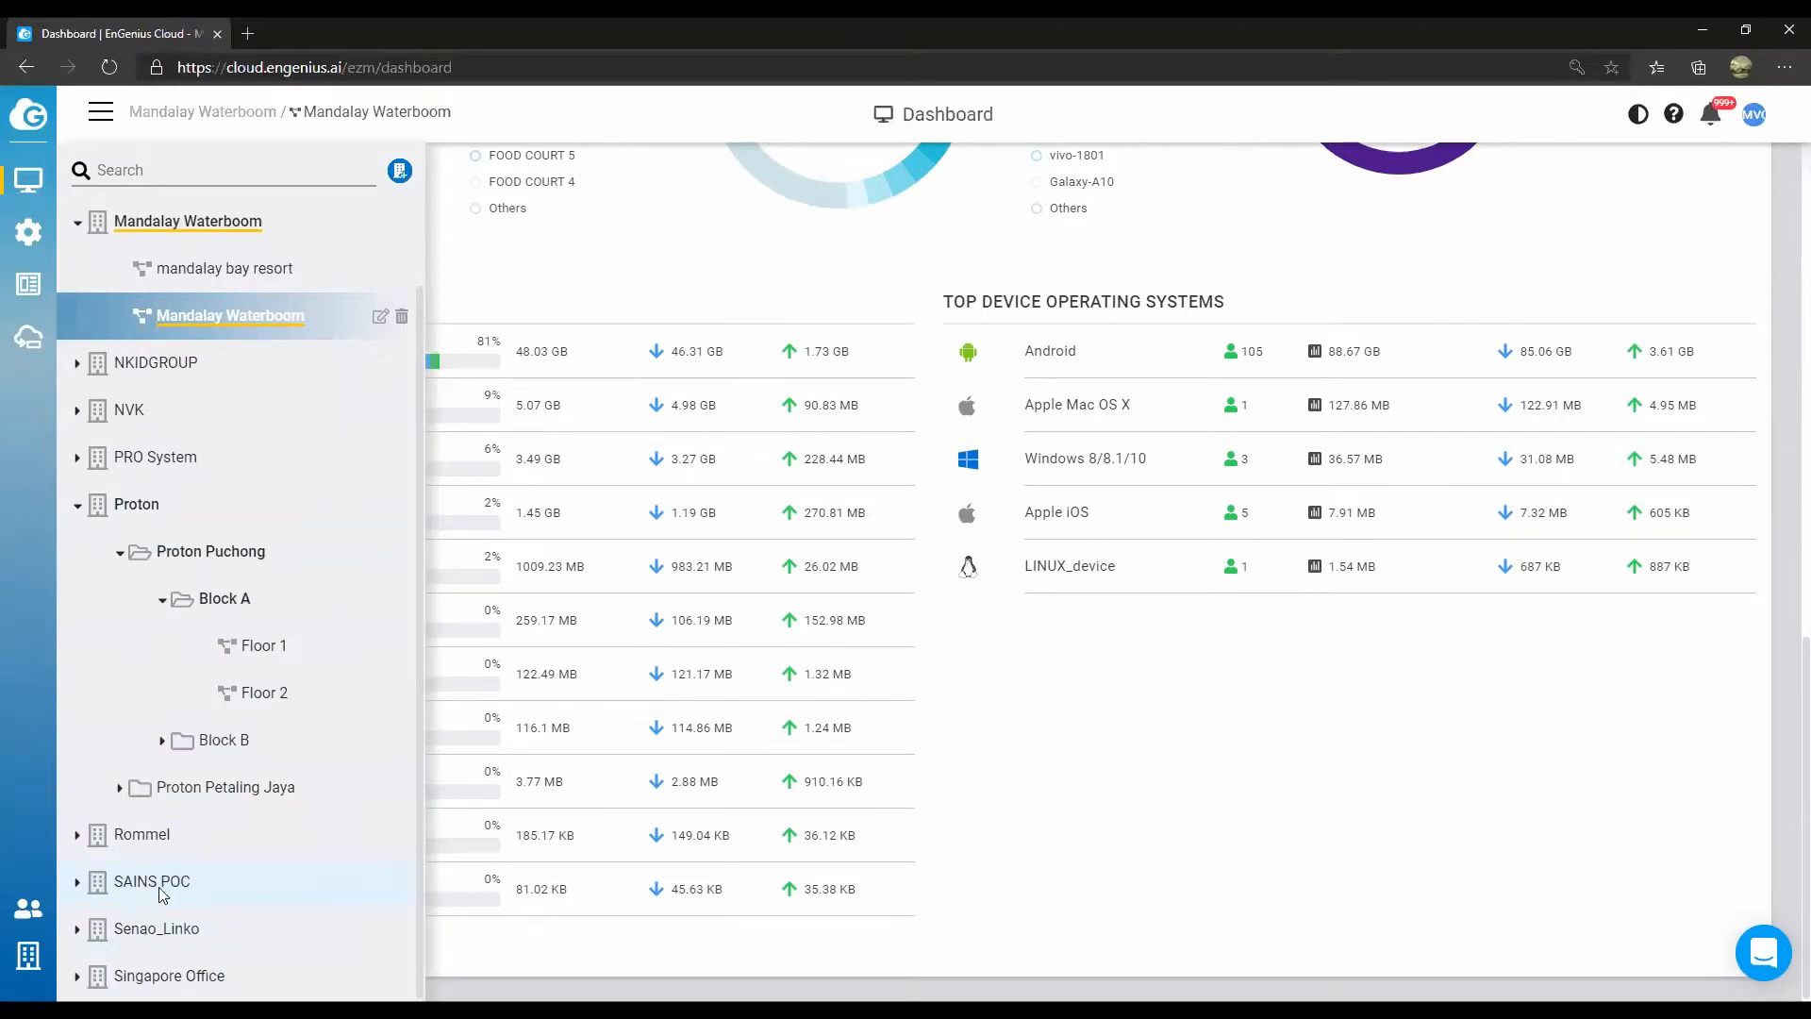
left_click(164, 847)
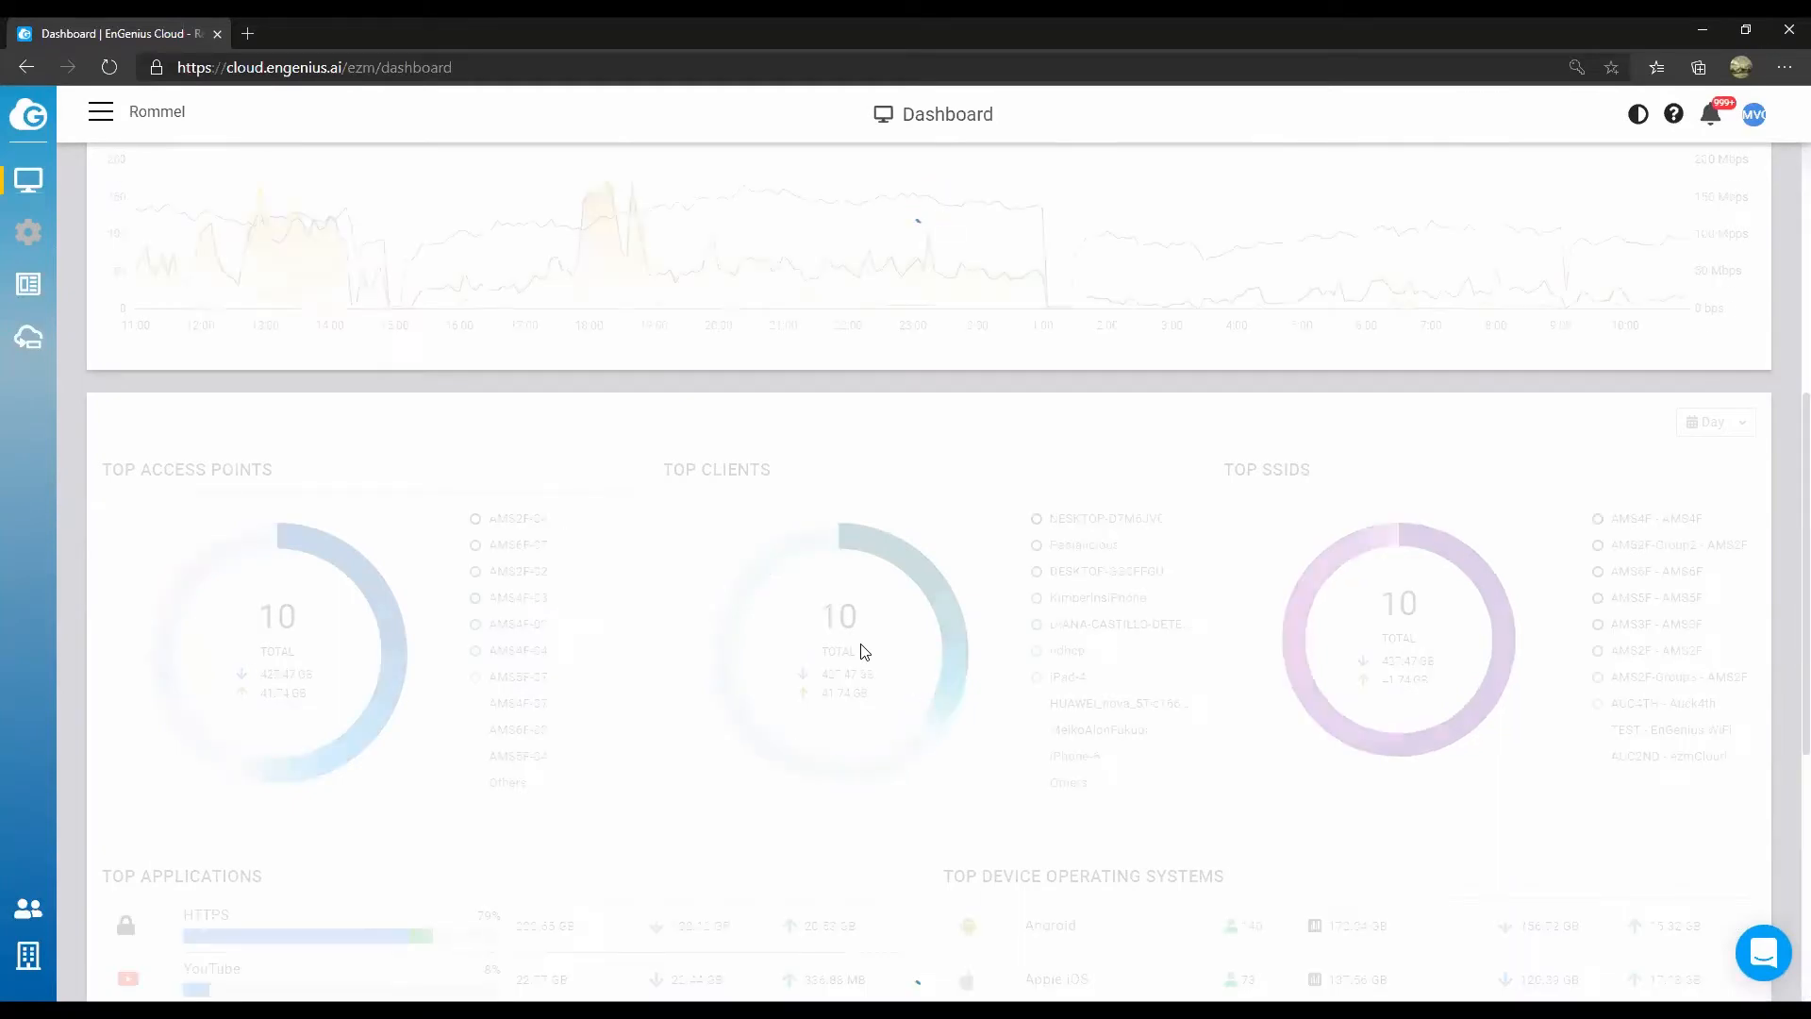
scroll(865, 657, "down", 2)
scroll(865, 663, "down", 4)
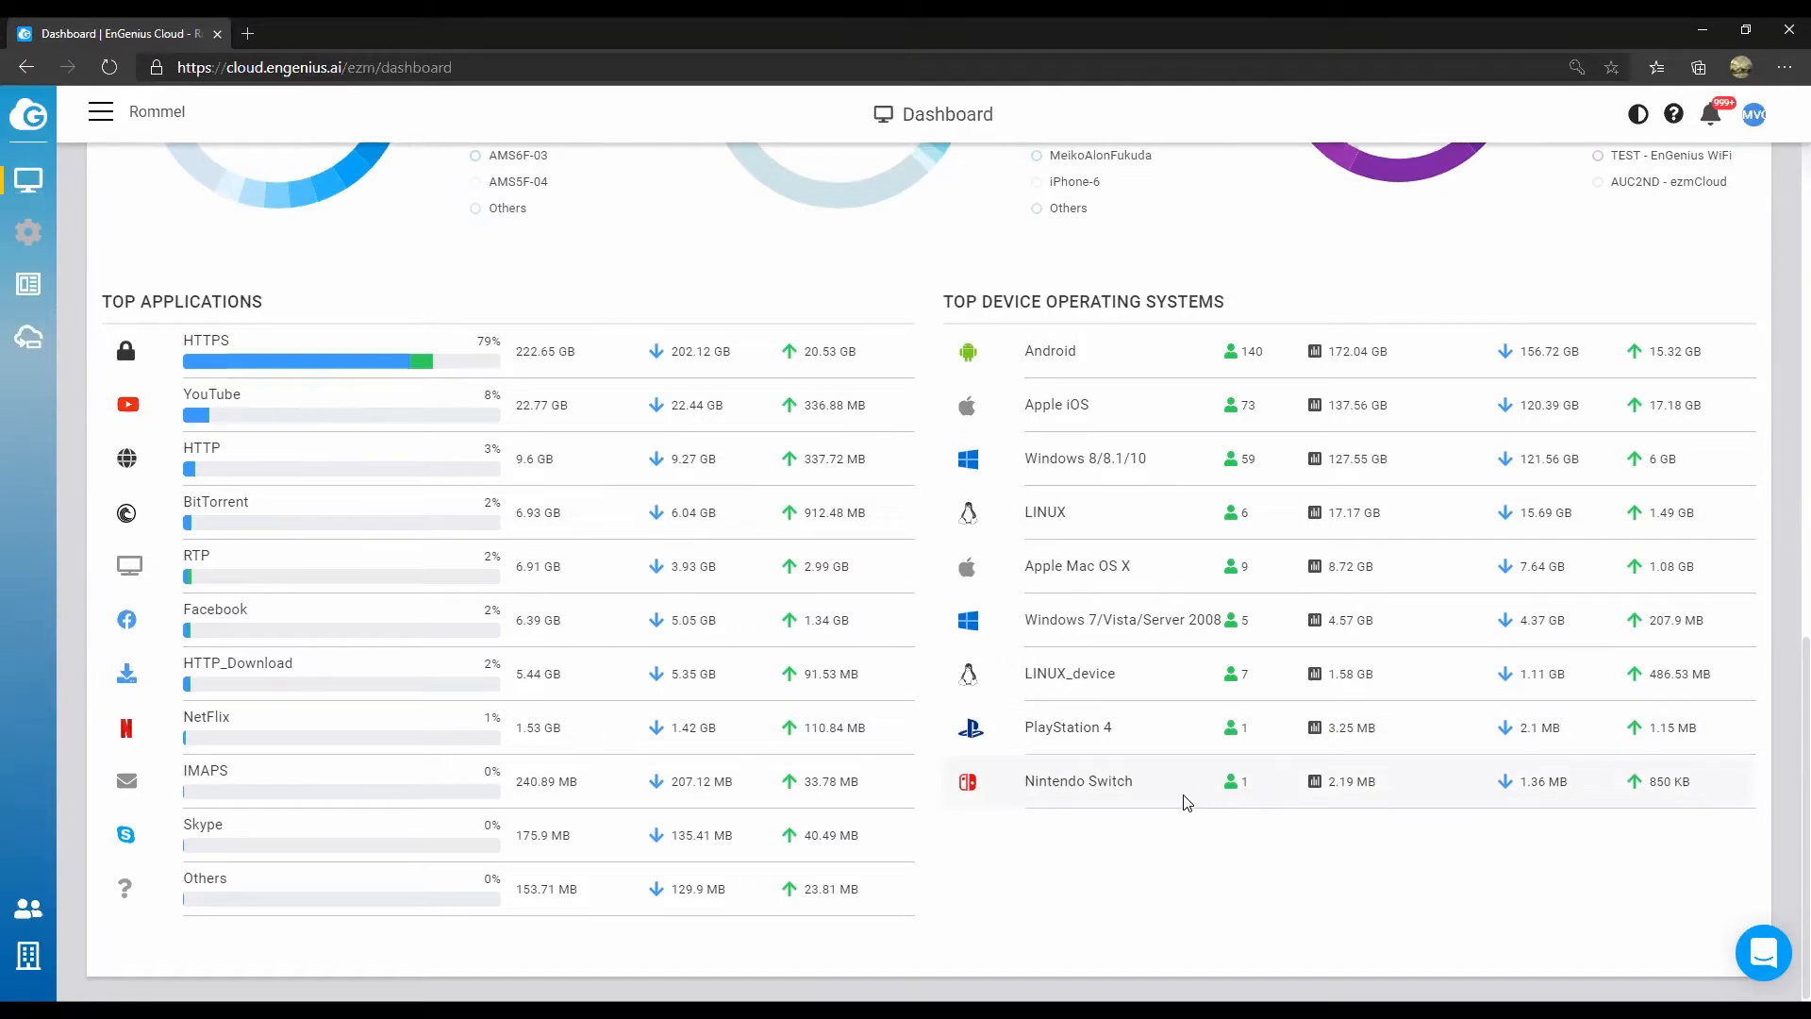
Open the access point list for the whole Rommel organization from the dashboard's device overview.
scroll(911, 736, "up", 2)
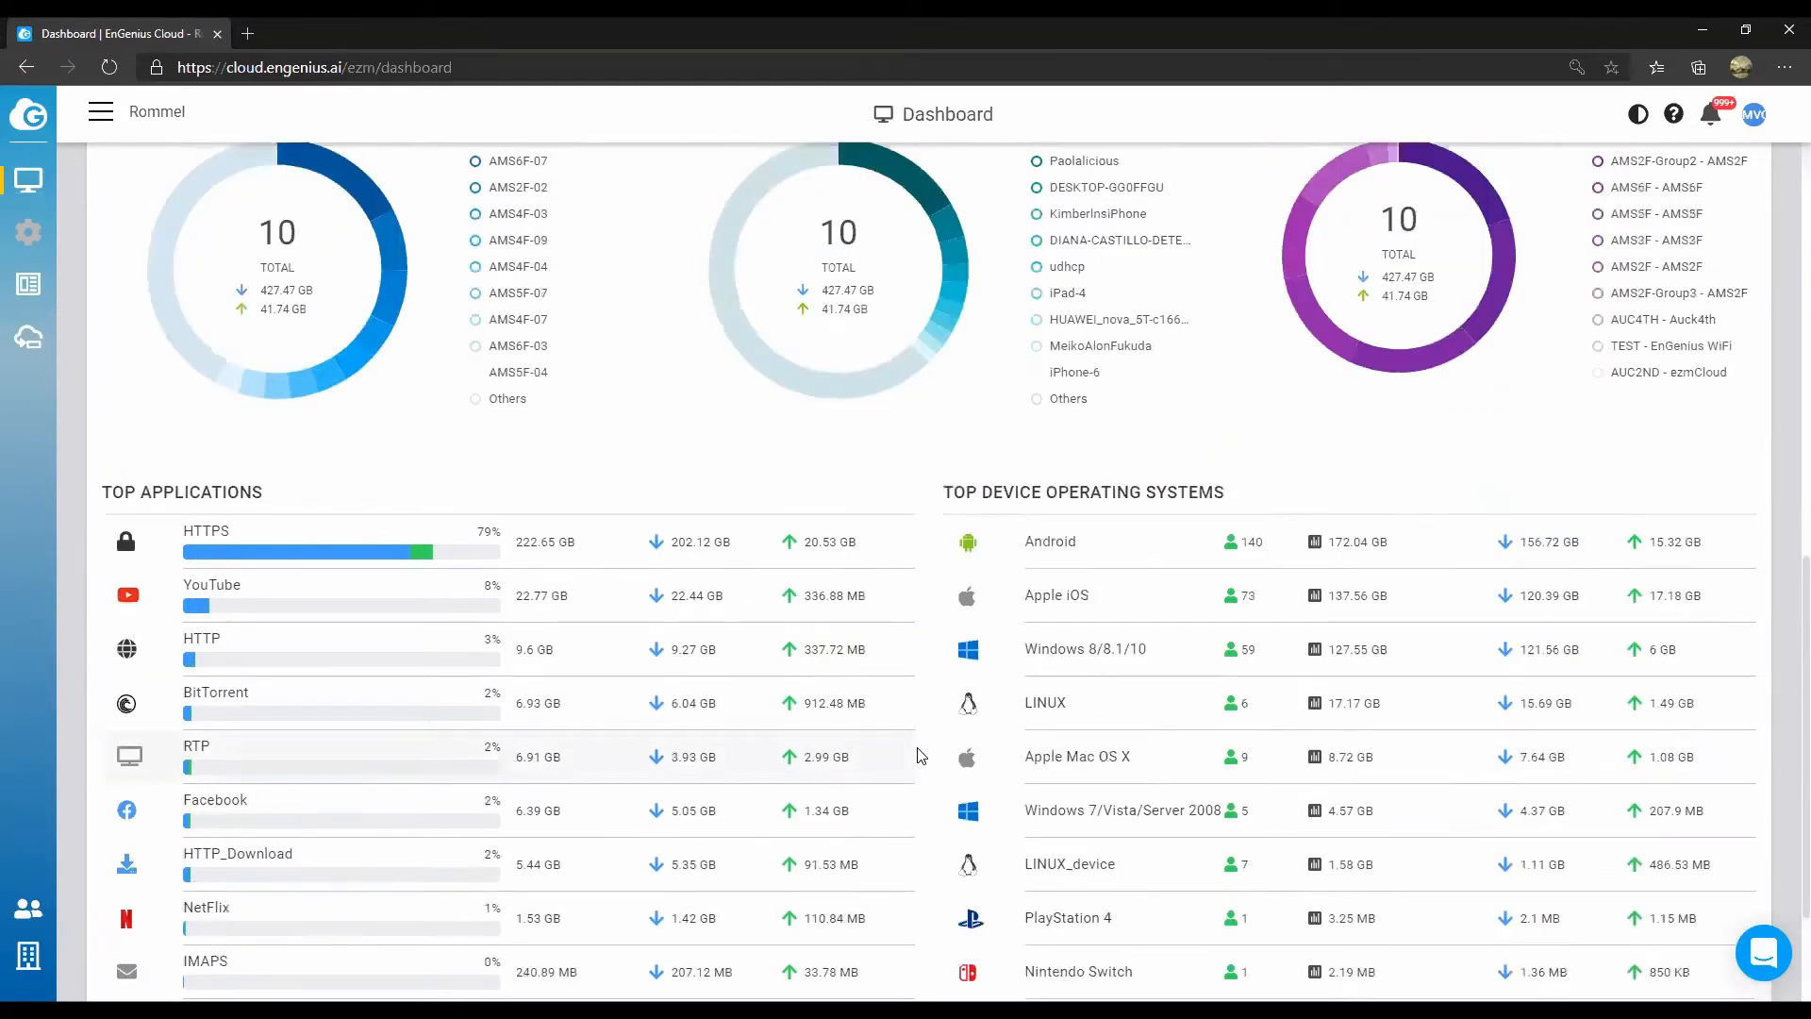
scroll(920, 755, "up", 8)
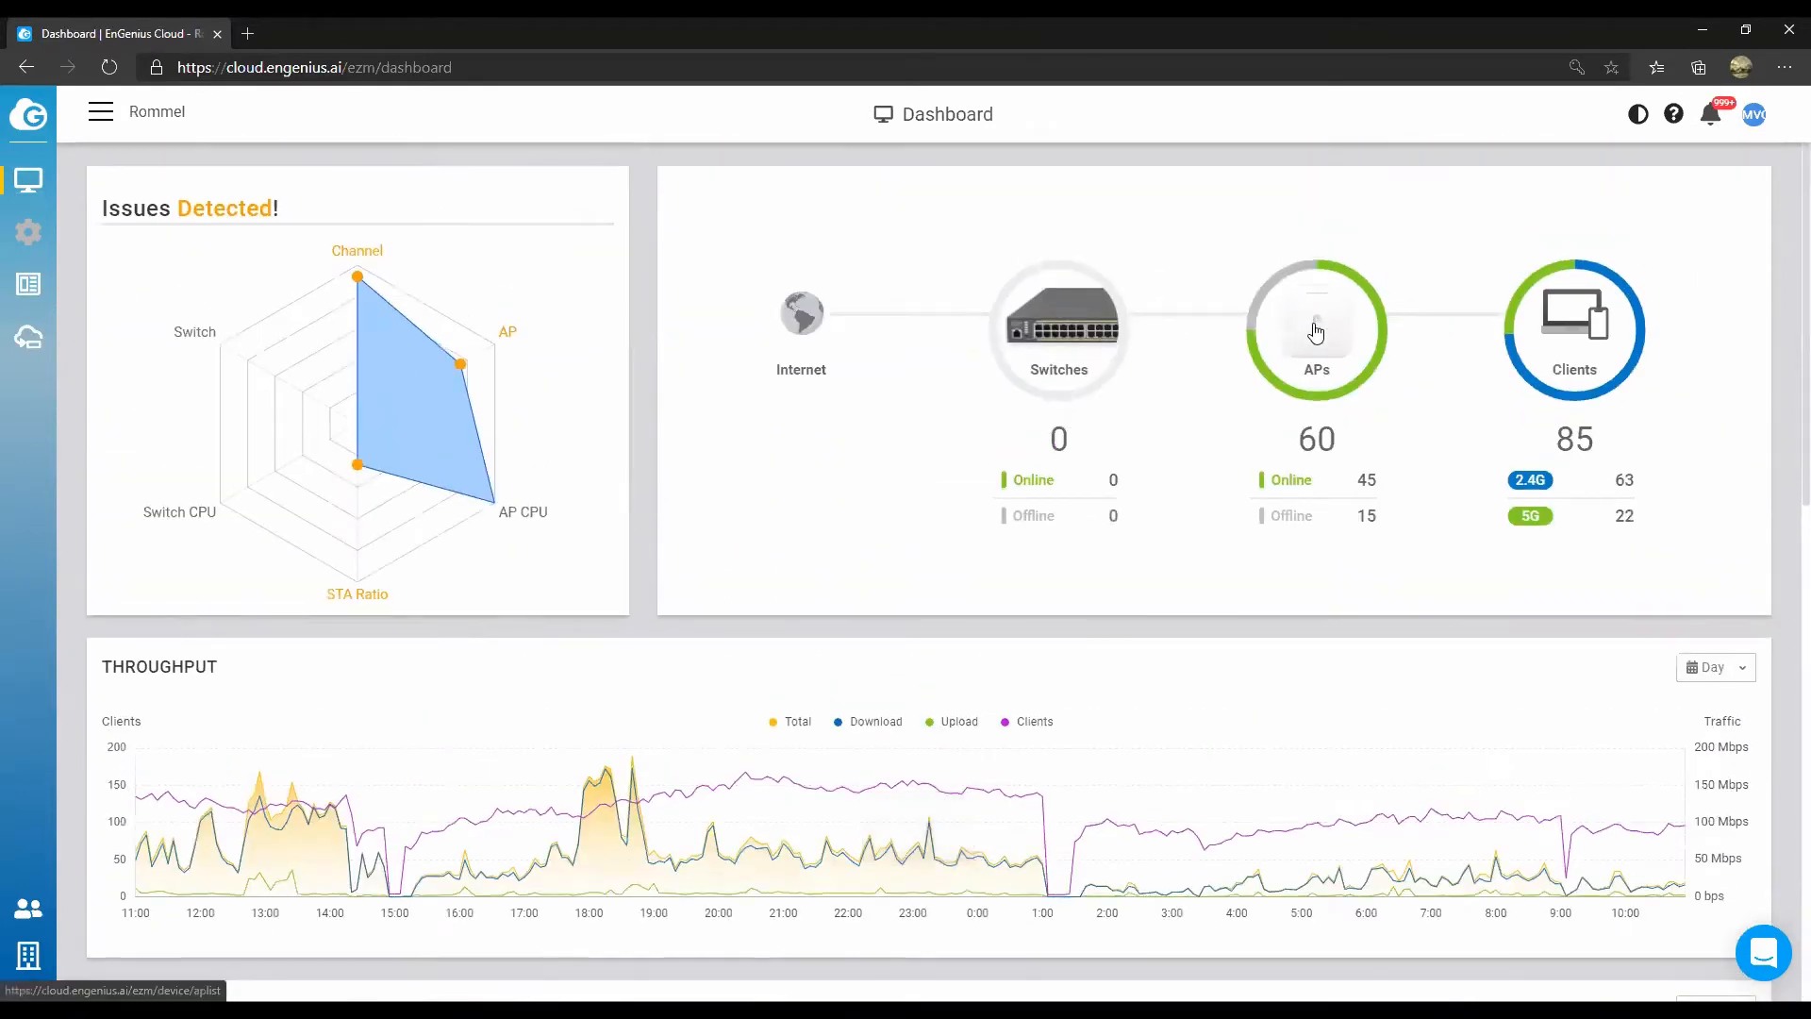
left_click(1316, 332)
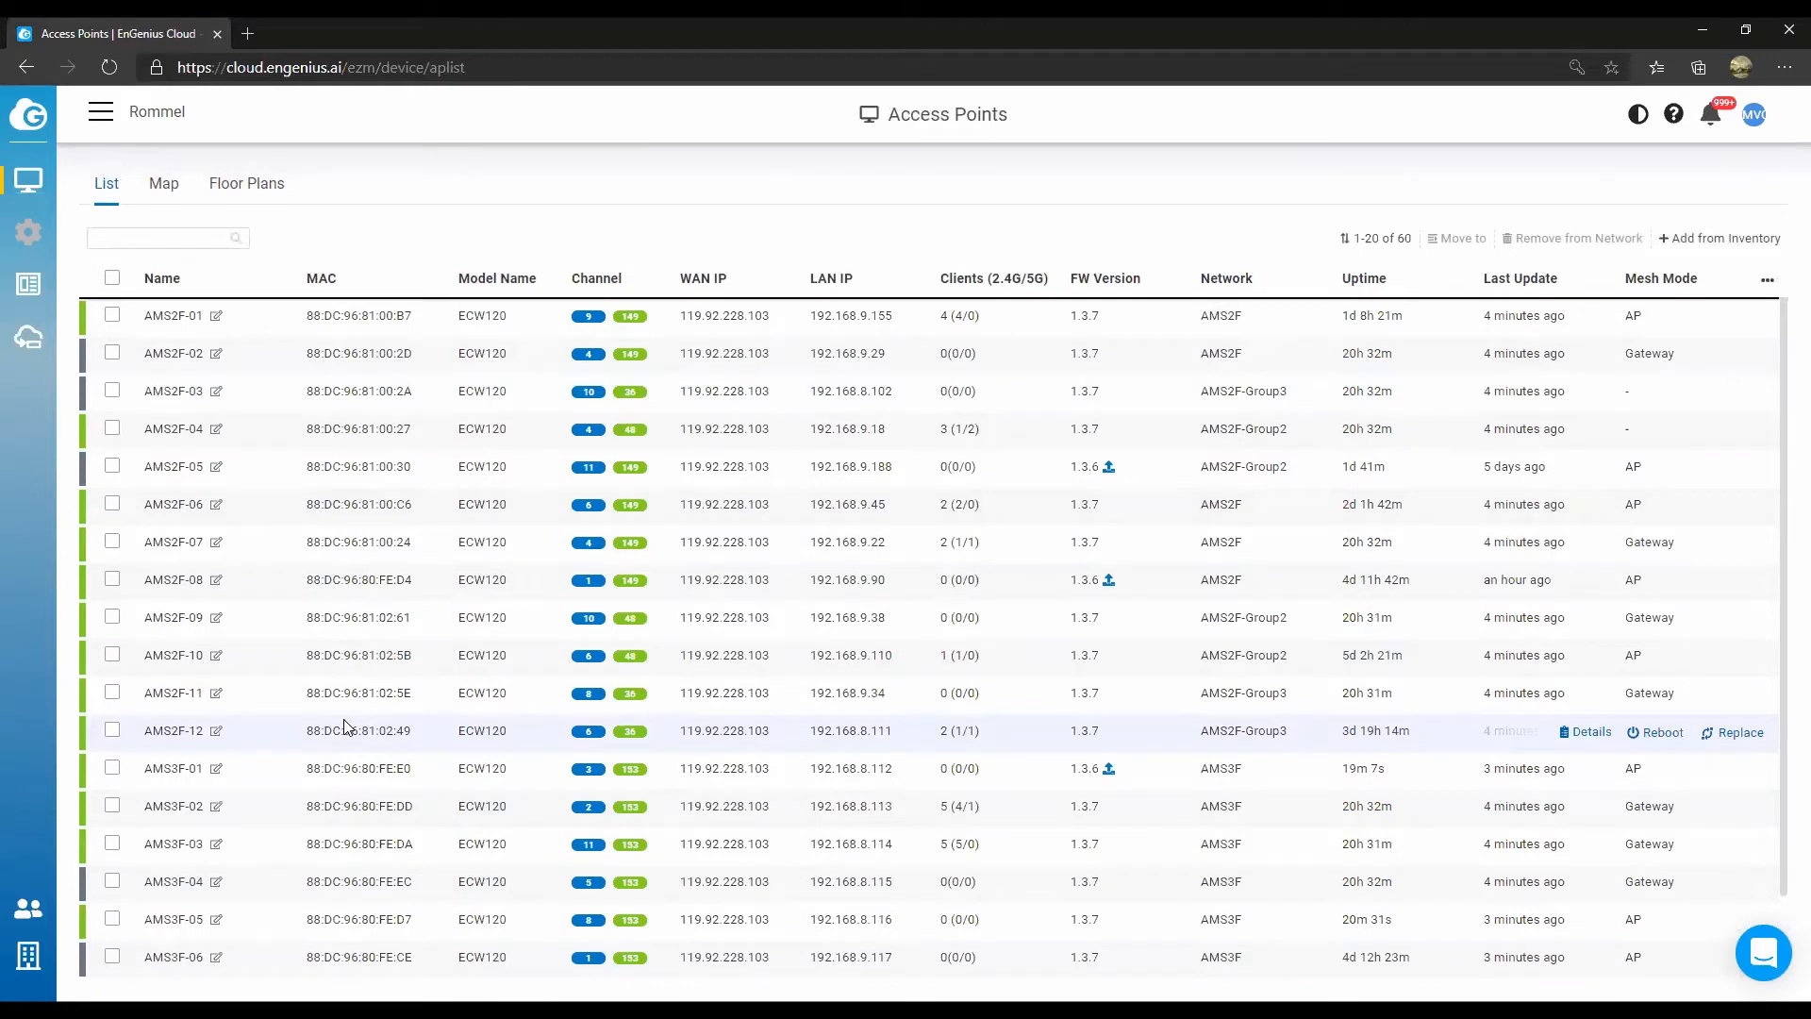
Expand the Rommel organization in the tree, and select the AMS2F network in its Amsterdam folder.
mouse_move(42, 184)
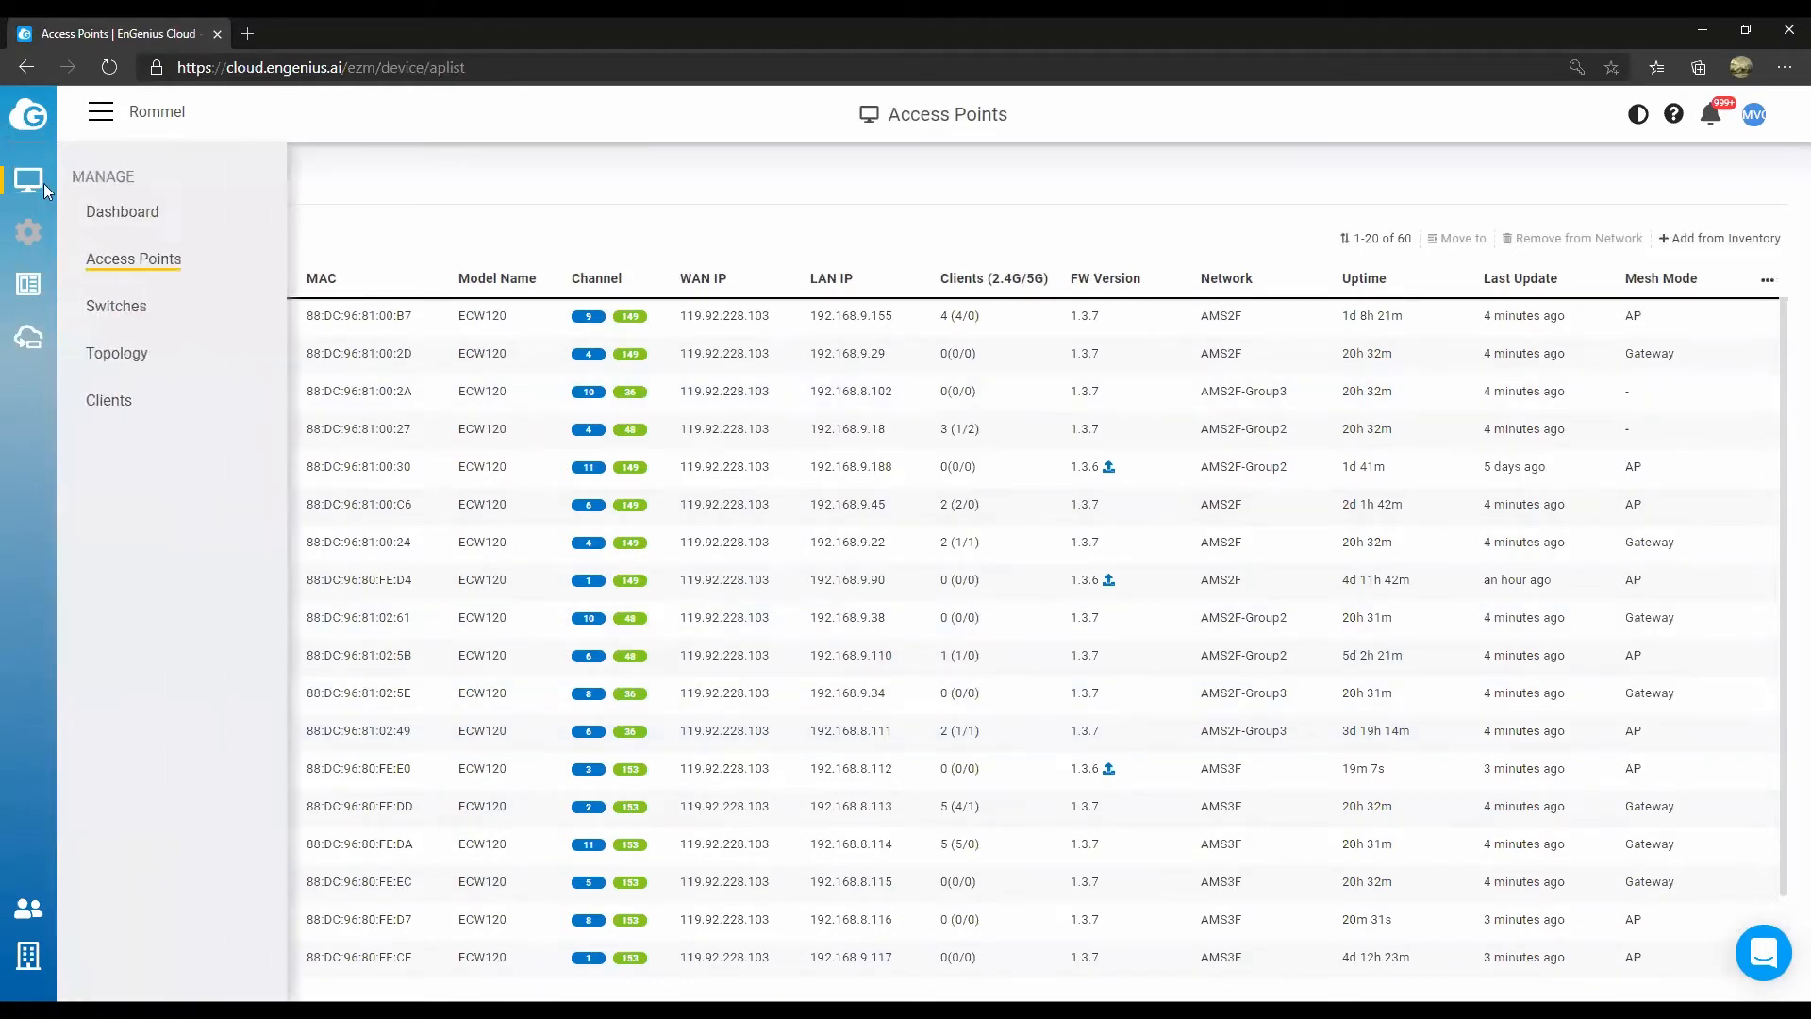
left_click(101, 115)
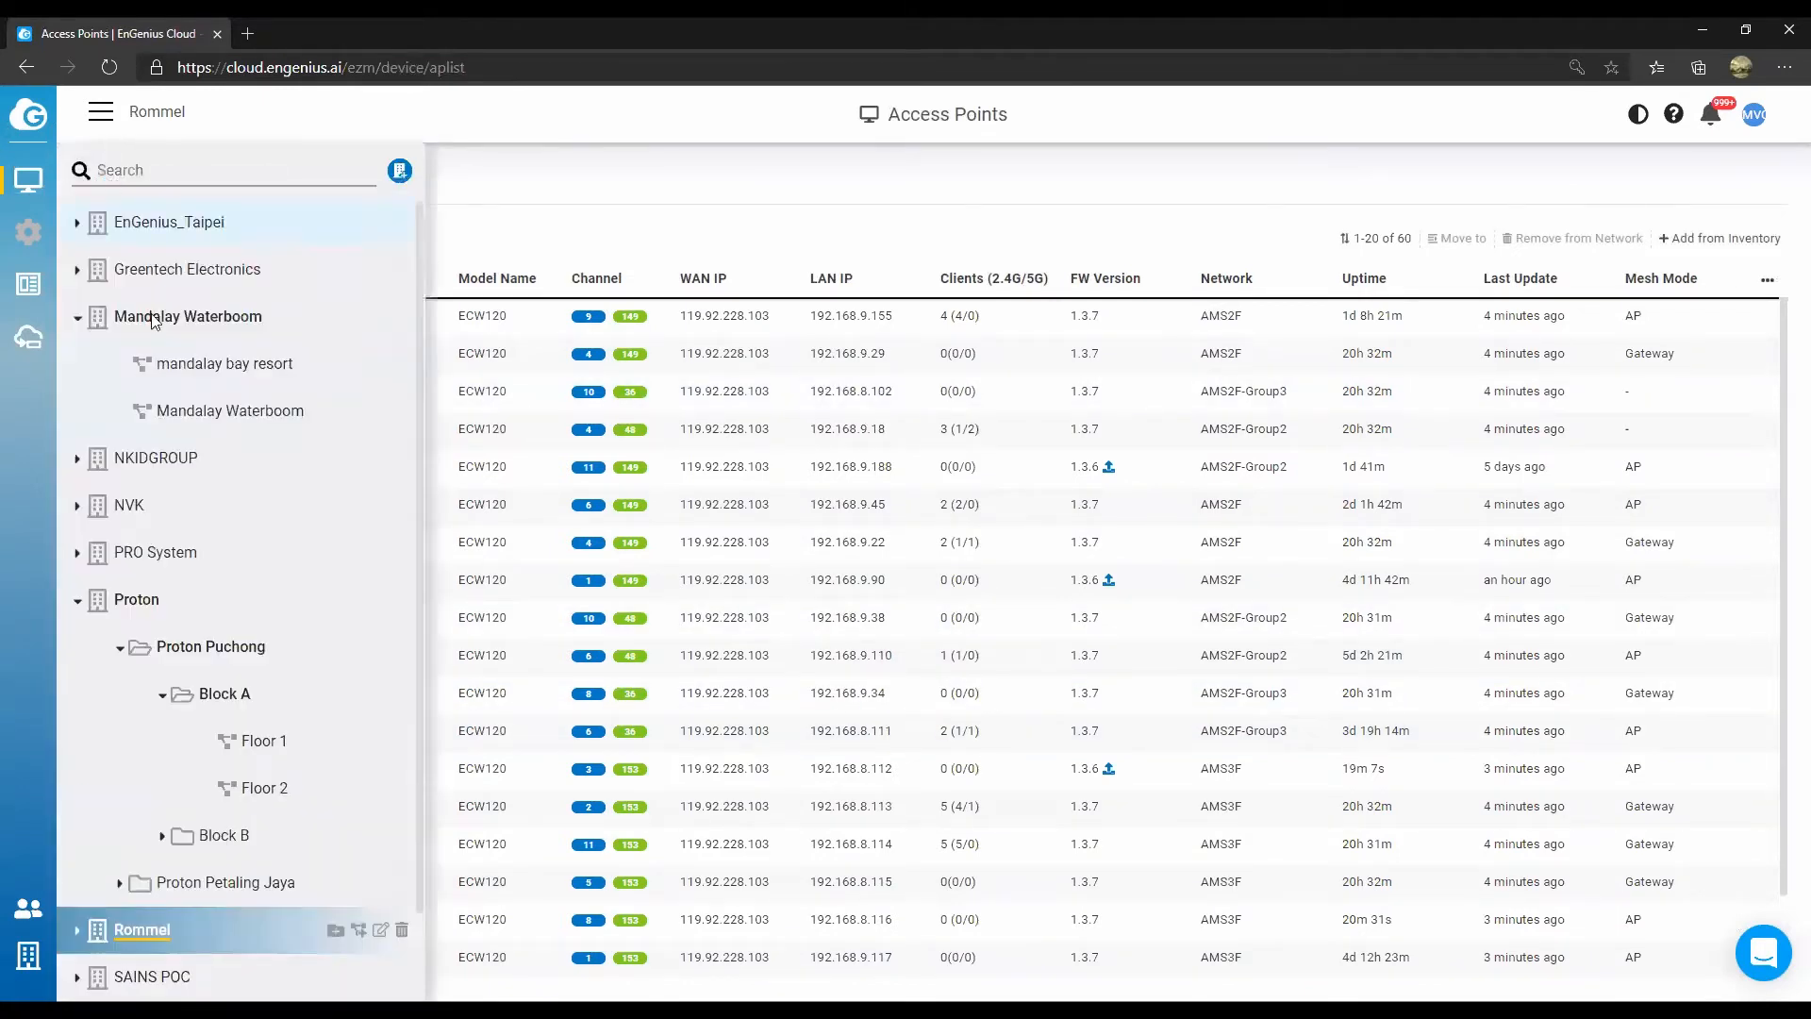
scroll(106, 792, "down", 1)
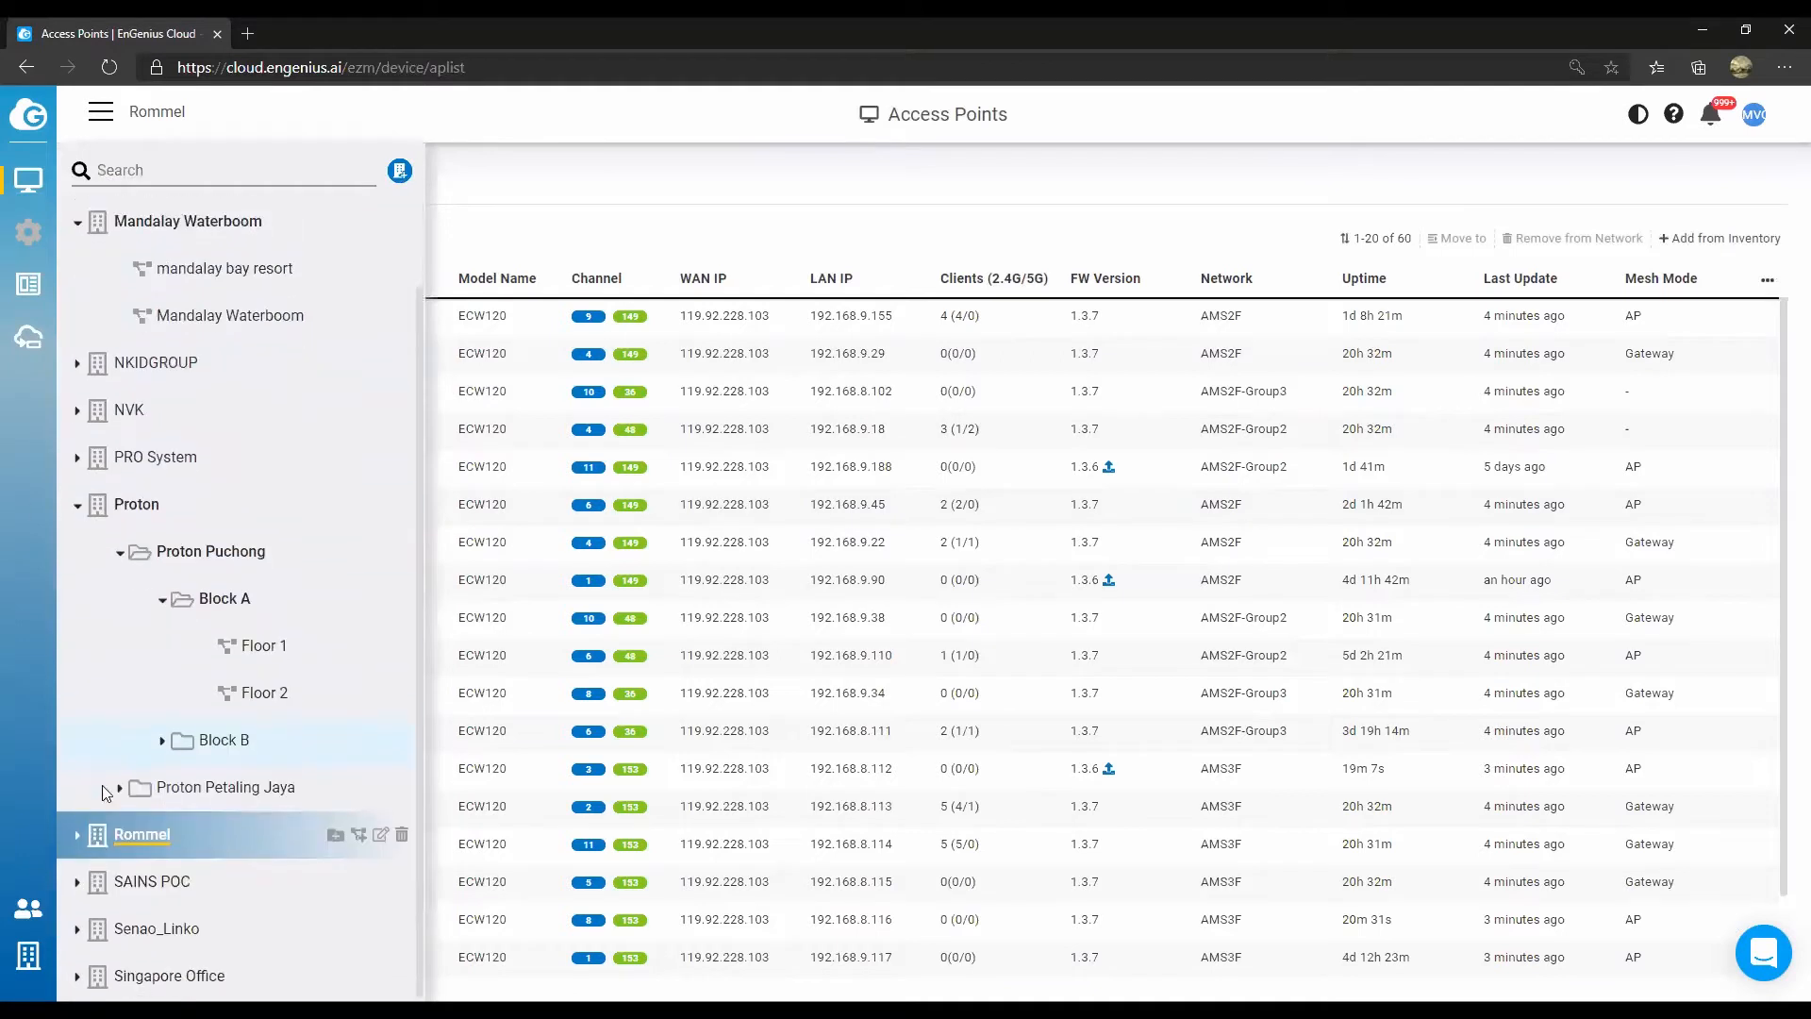
left_click(77, 836)
scroll(188, 641, "down", 4)
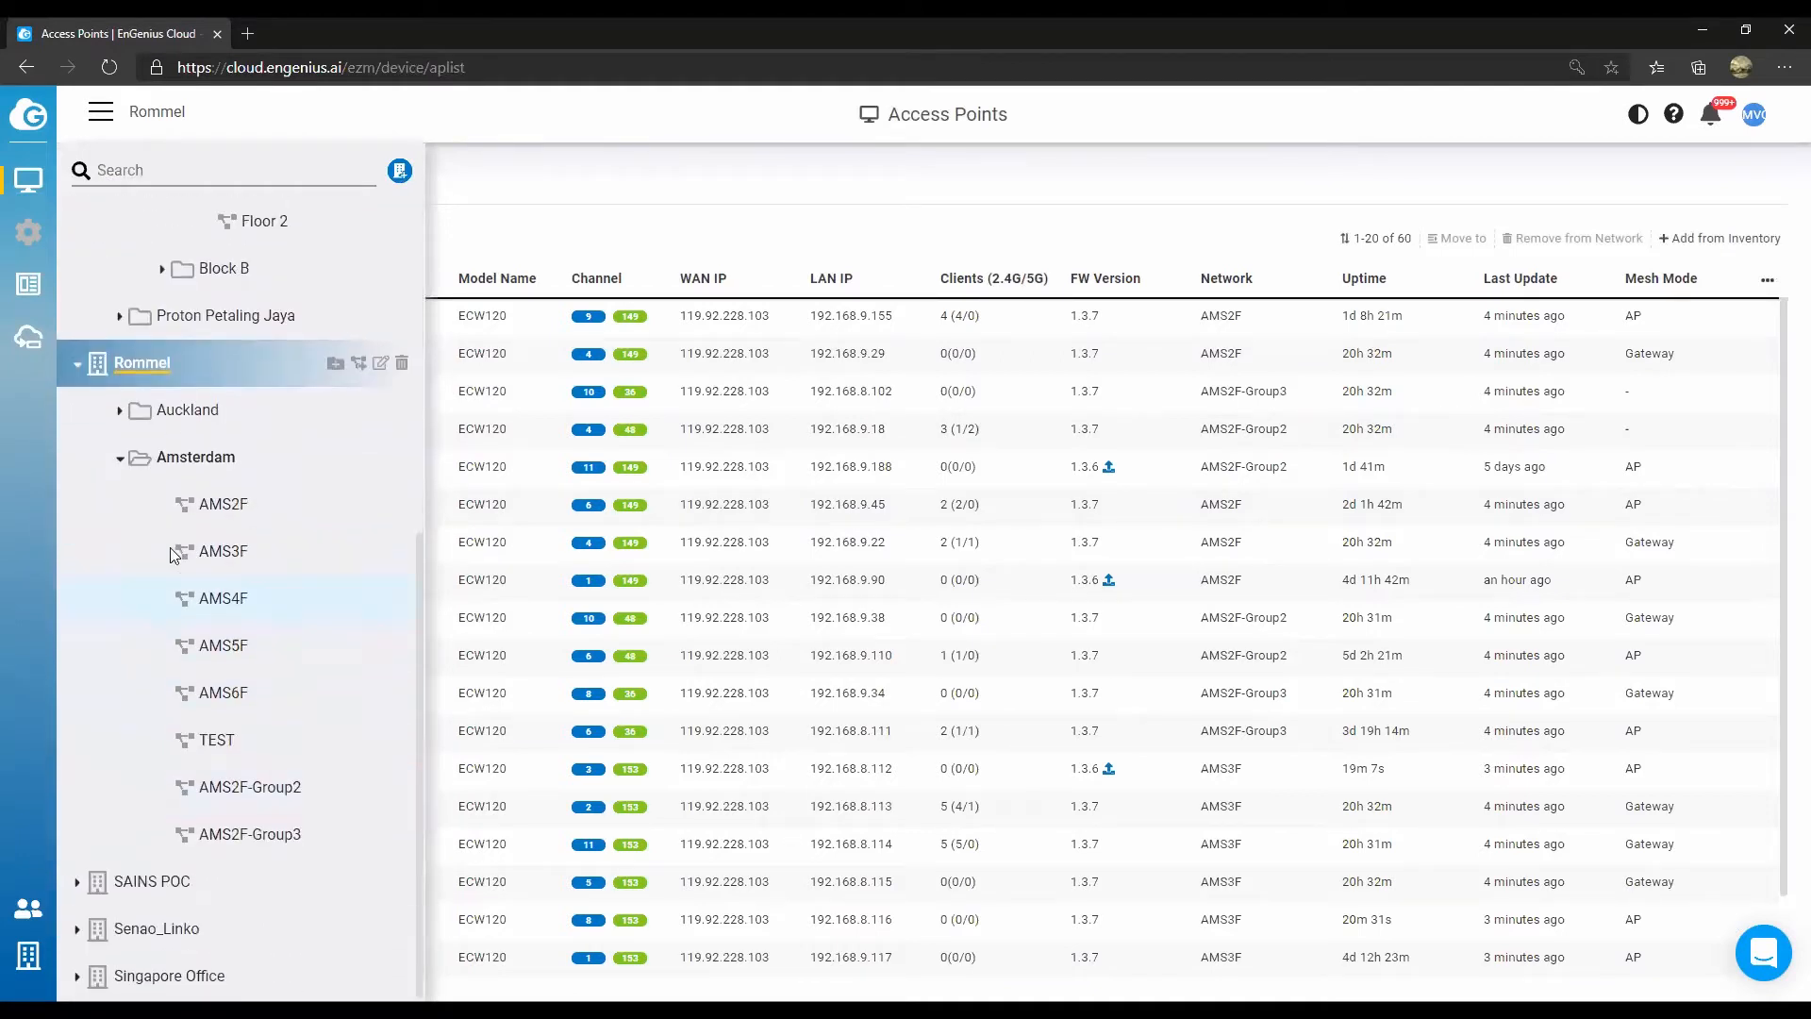
left_click(251, 509)
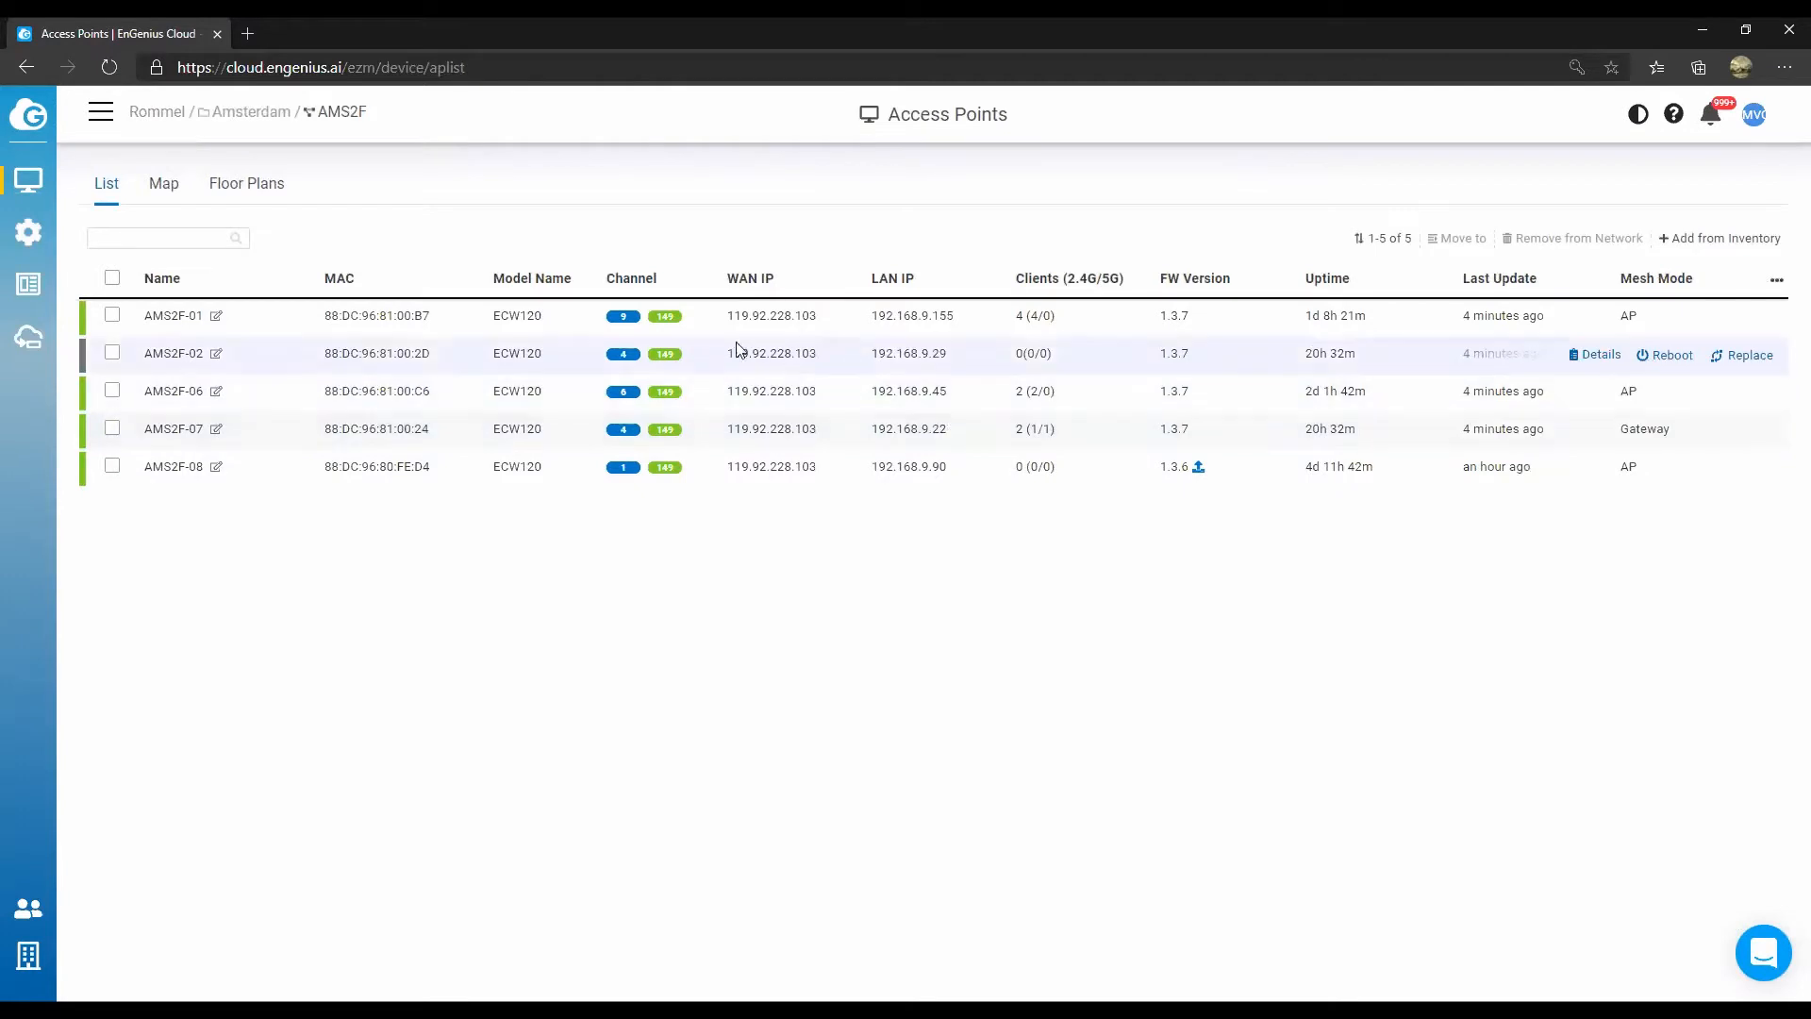
View the expanded settings of access point AMS2F-01, and check its Replace option for same-model units in inventory without replacing it.
left_click(1252, 324)
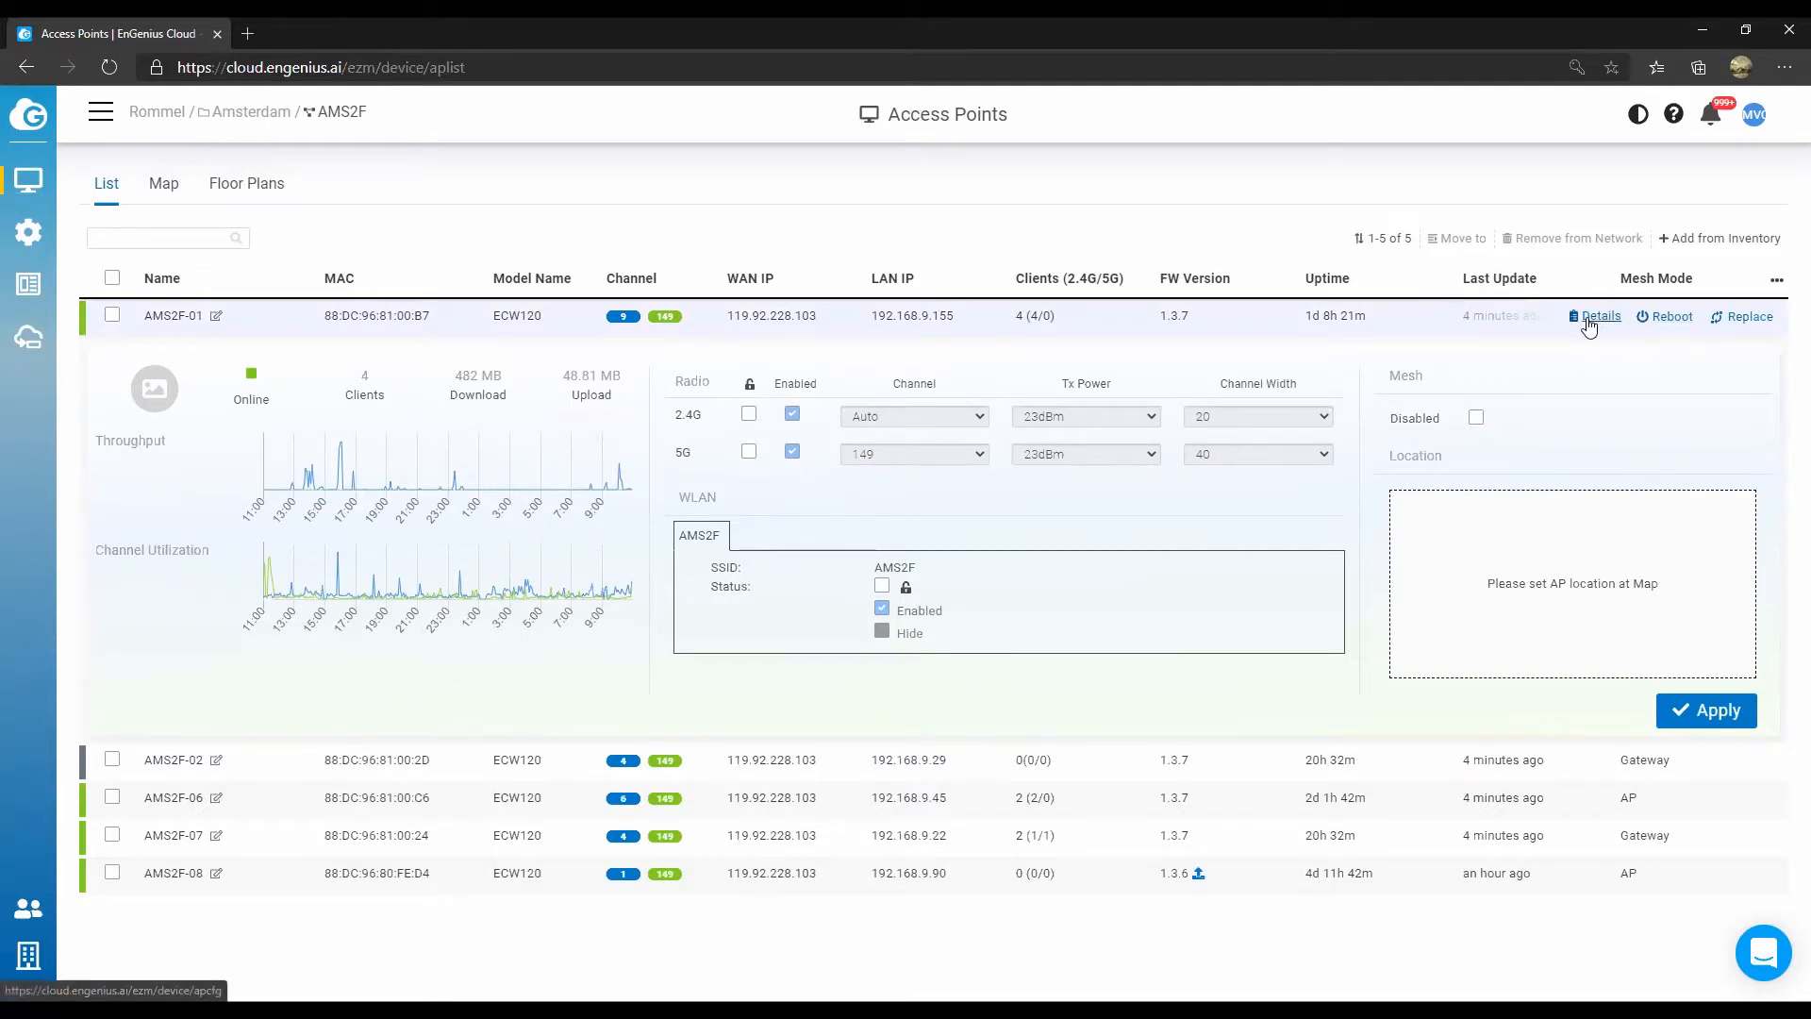
left_click(1755, 321)
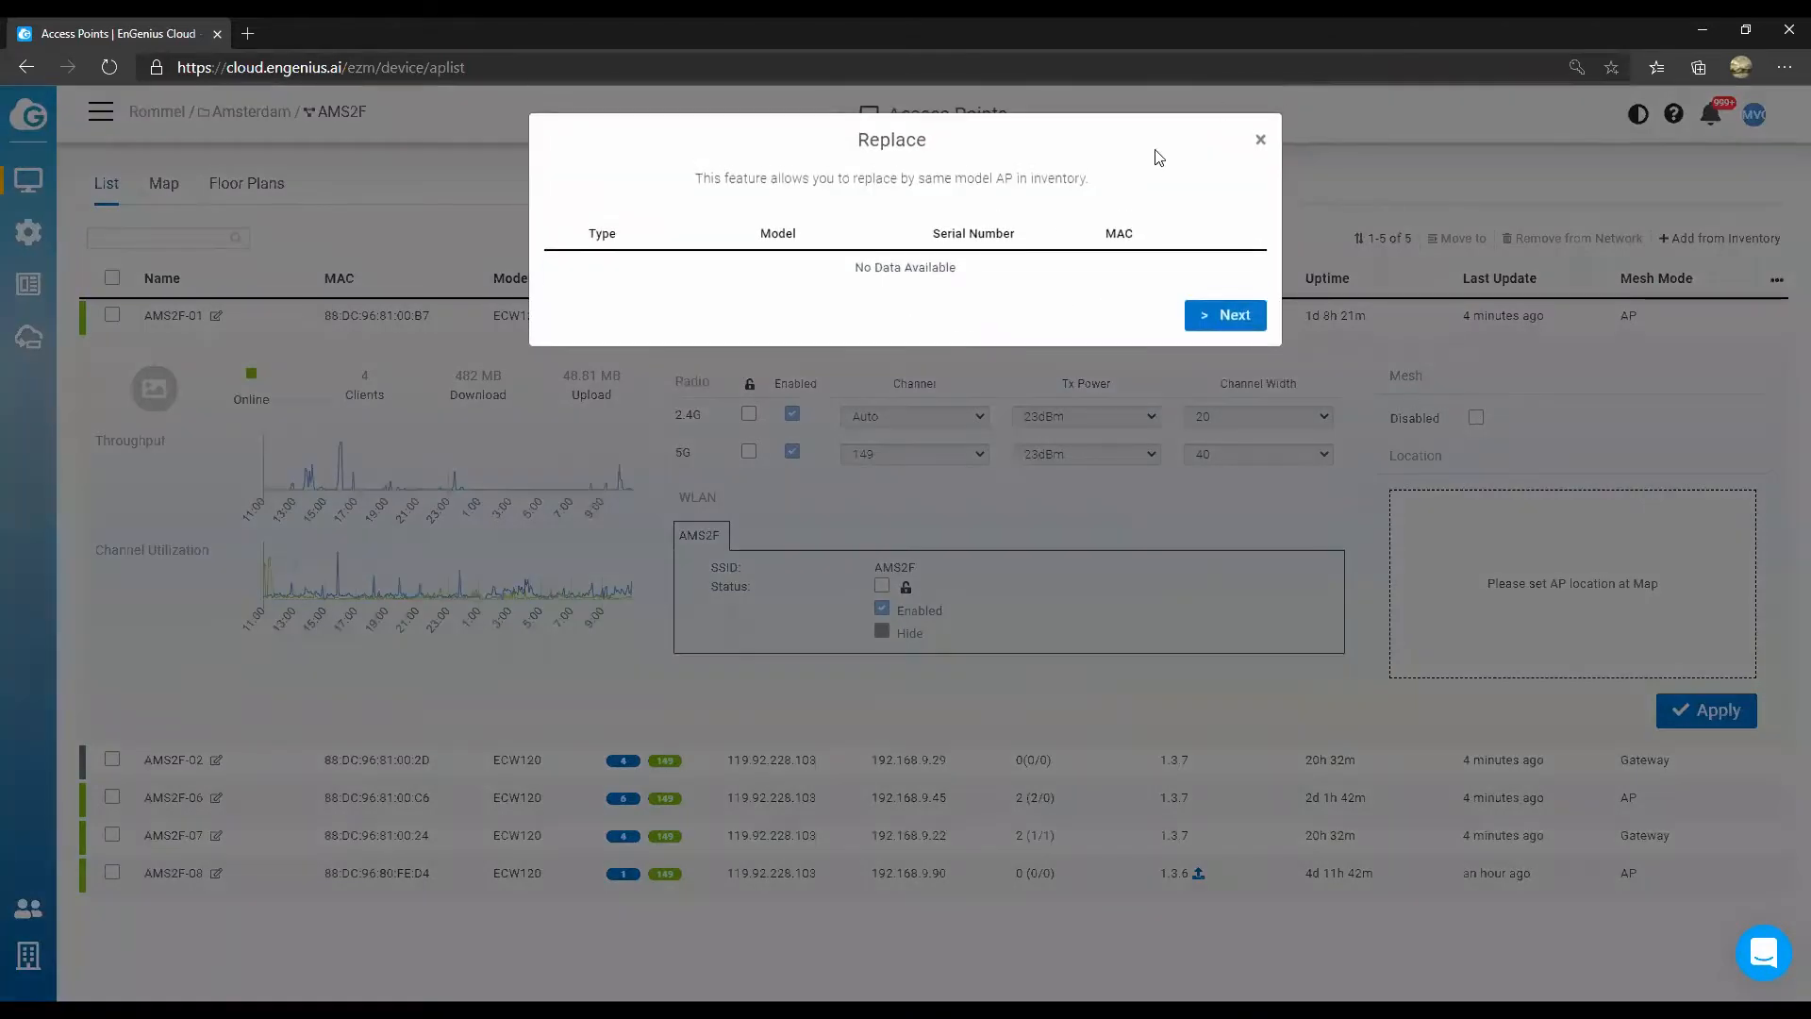
left_click(1260, 139)
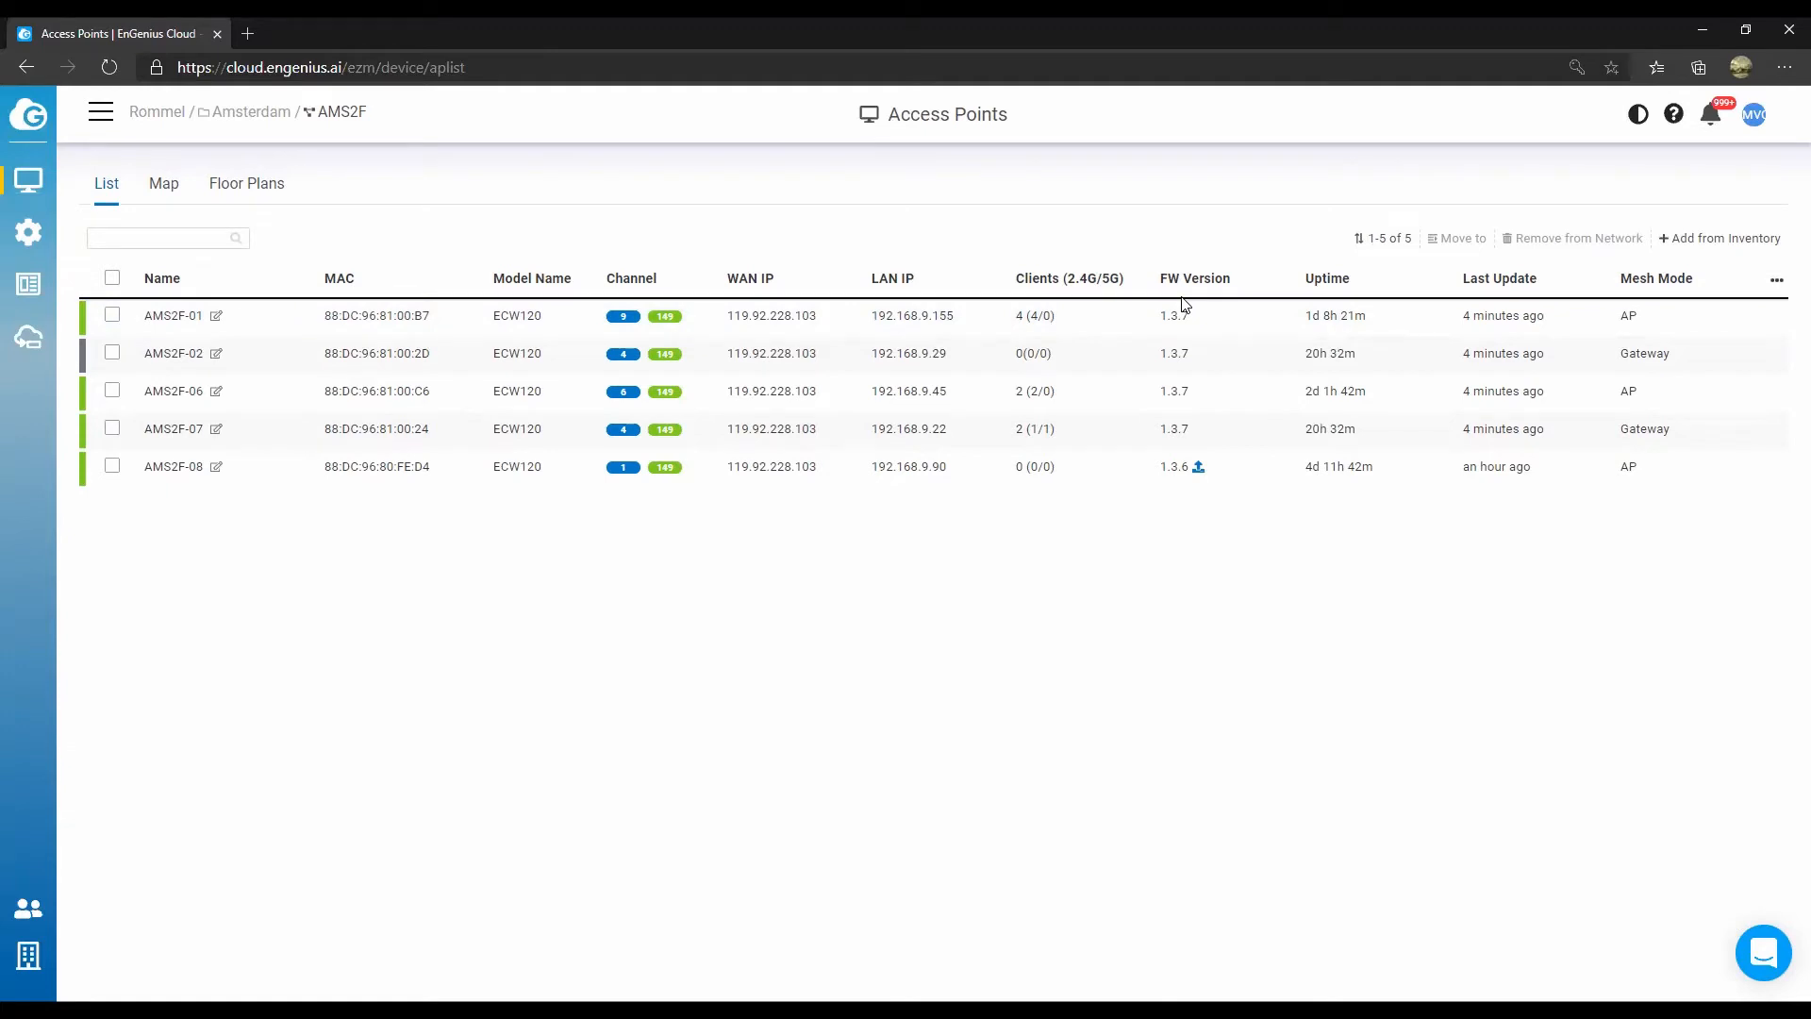
mouse_move(1650, 327)
left_click(1727, 328)
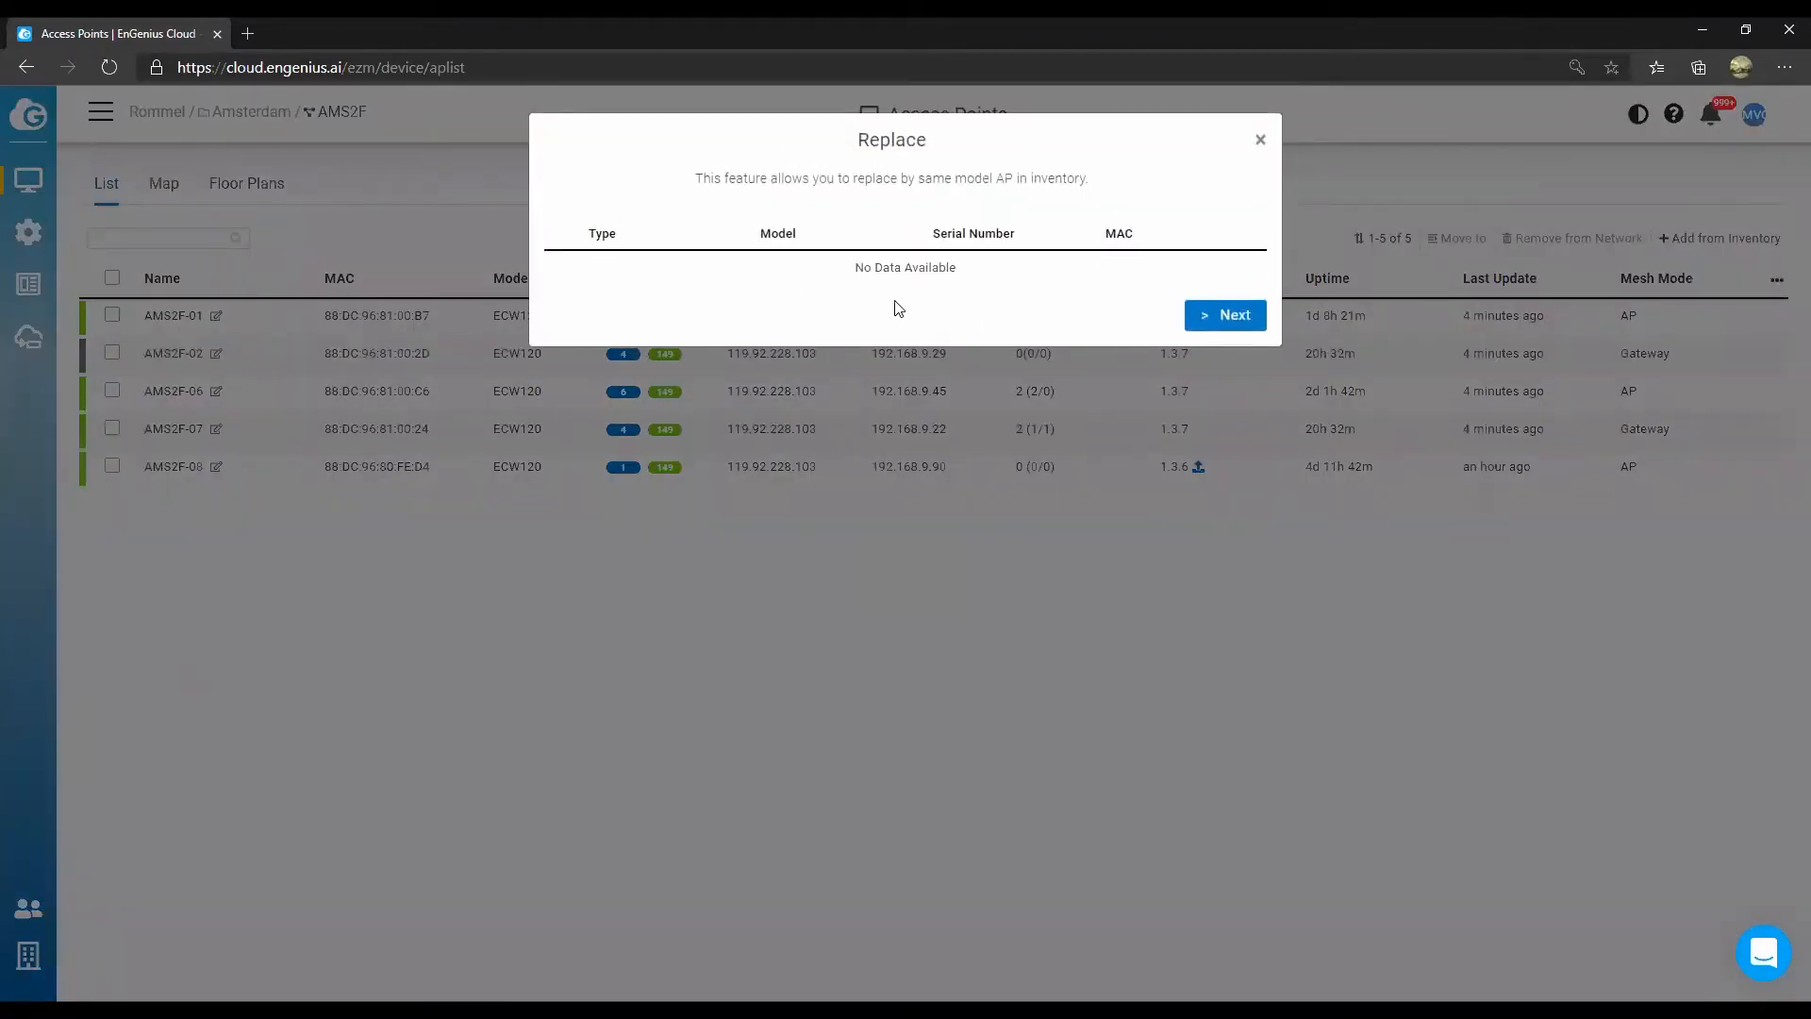
left_click(1261, 141)
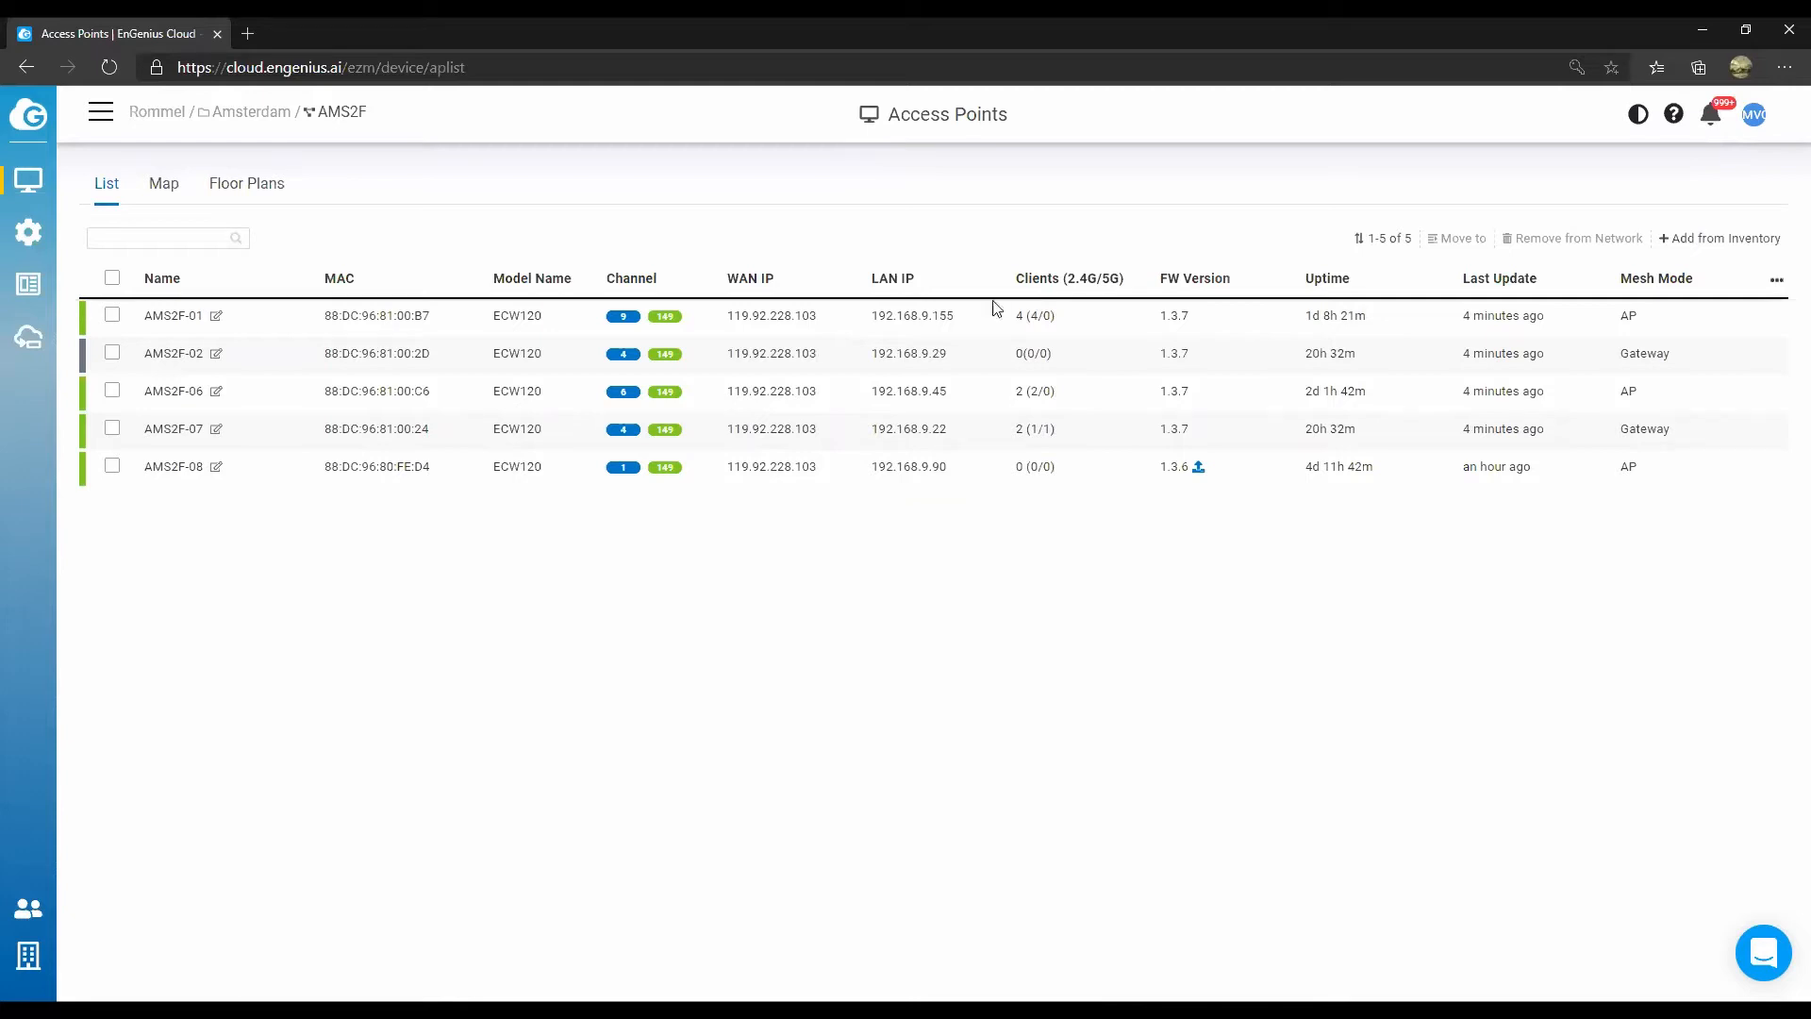
Open the Switches list for the AMS2F network.
left_click(101, 113)
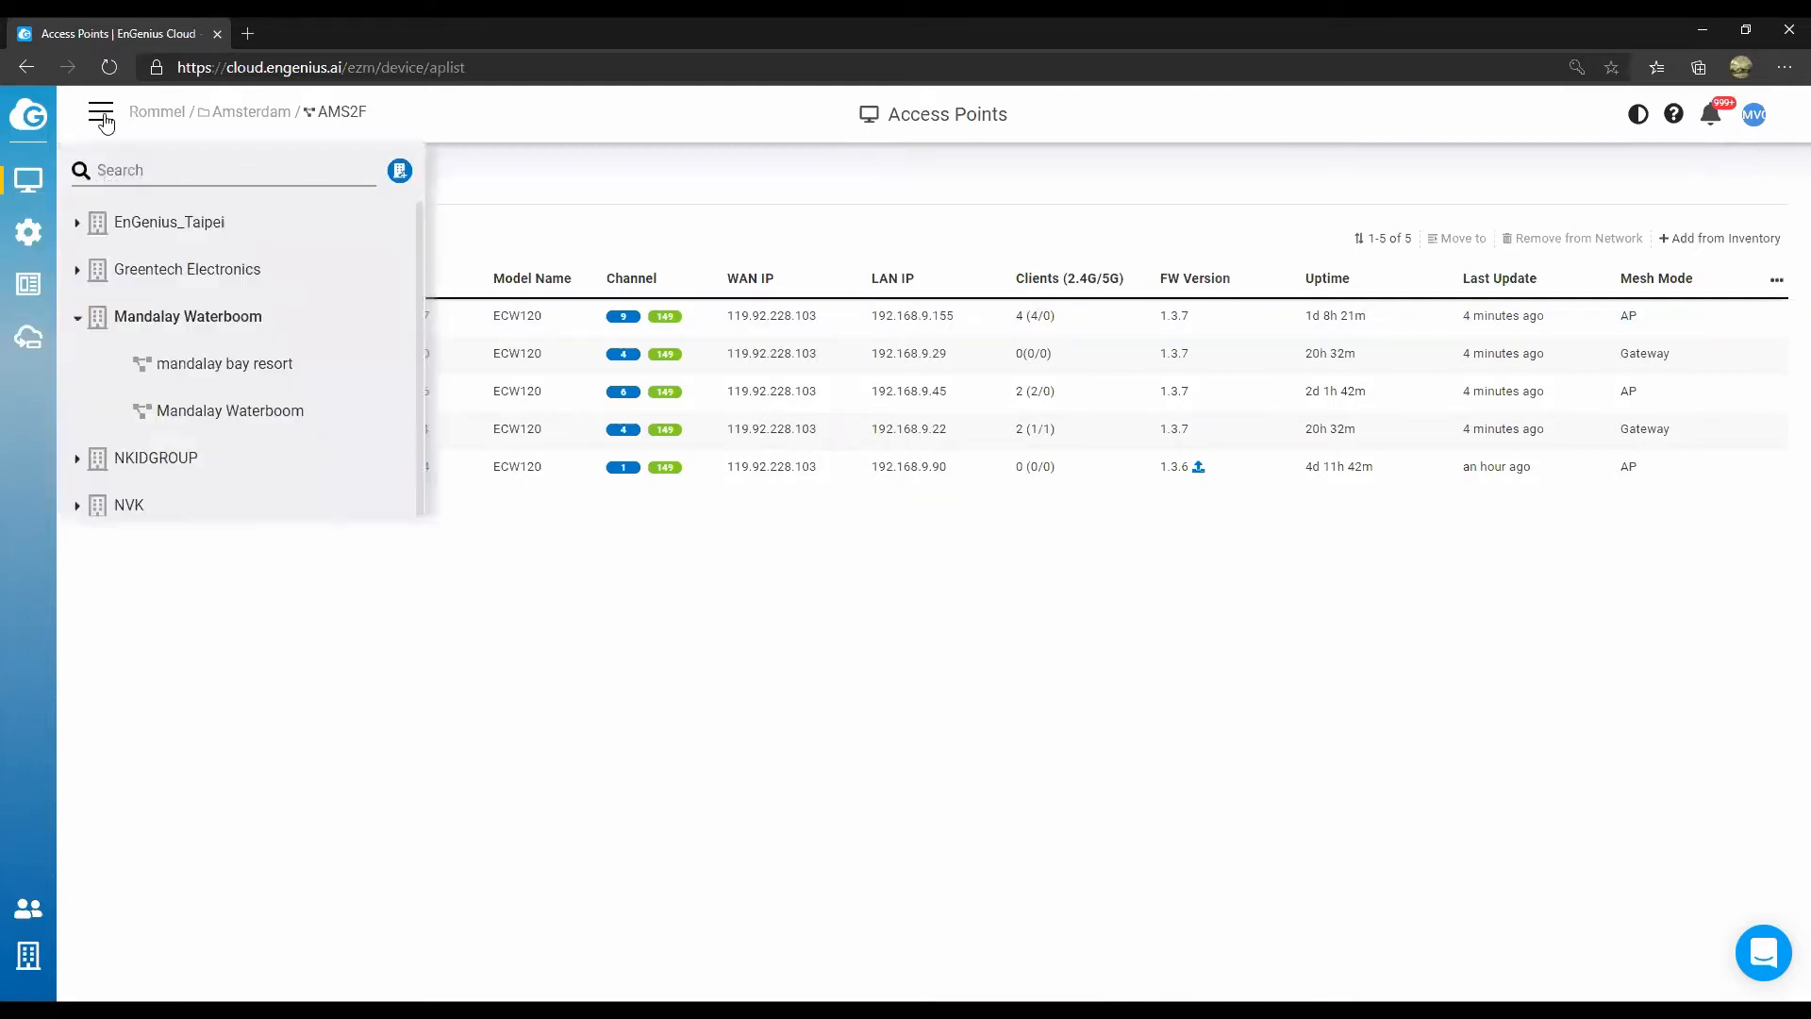
left_click(103, 117)
mouse_move(29, 182)
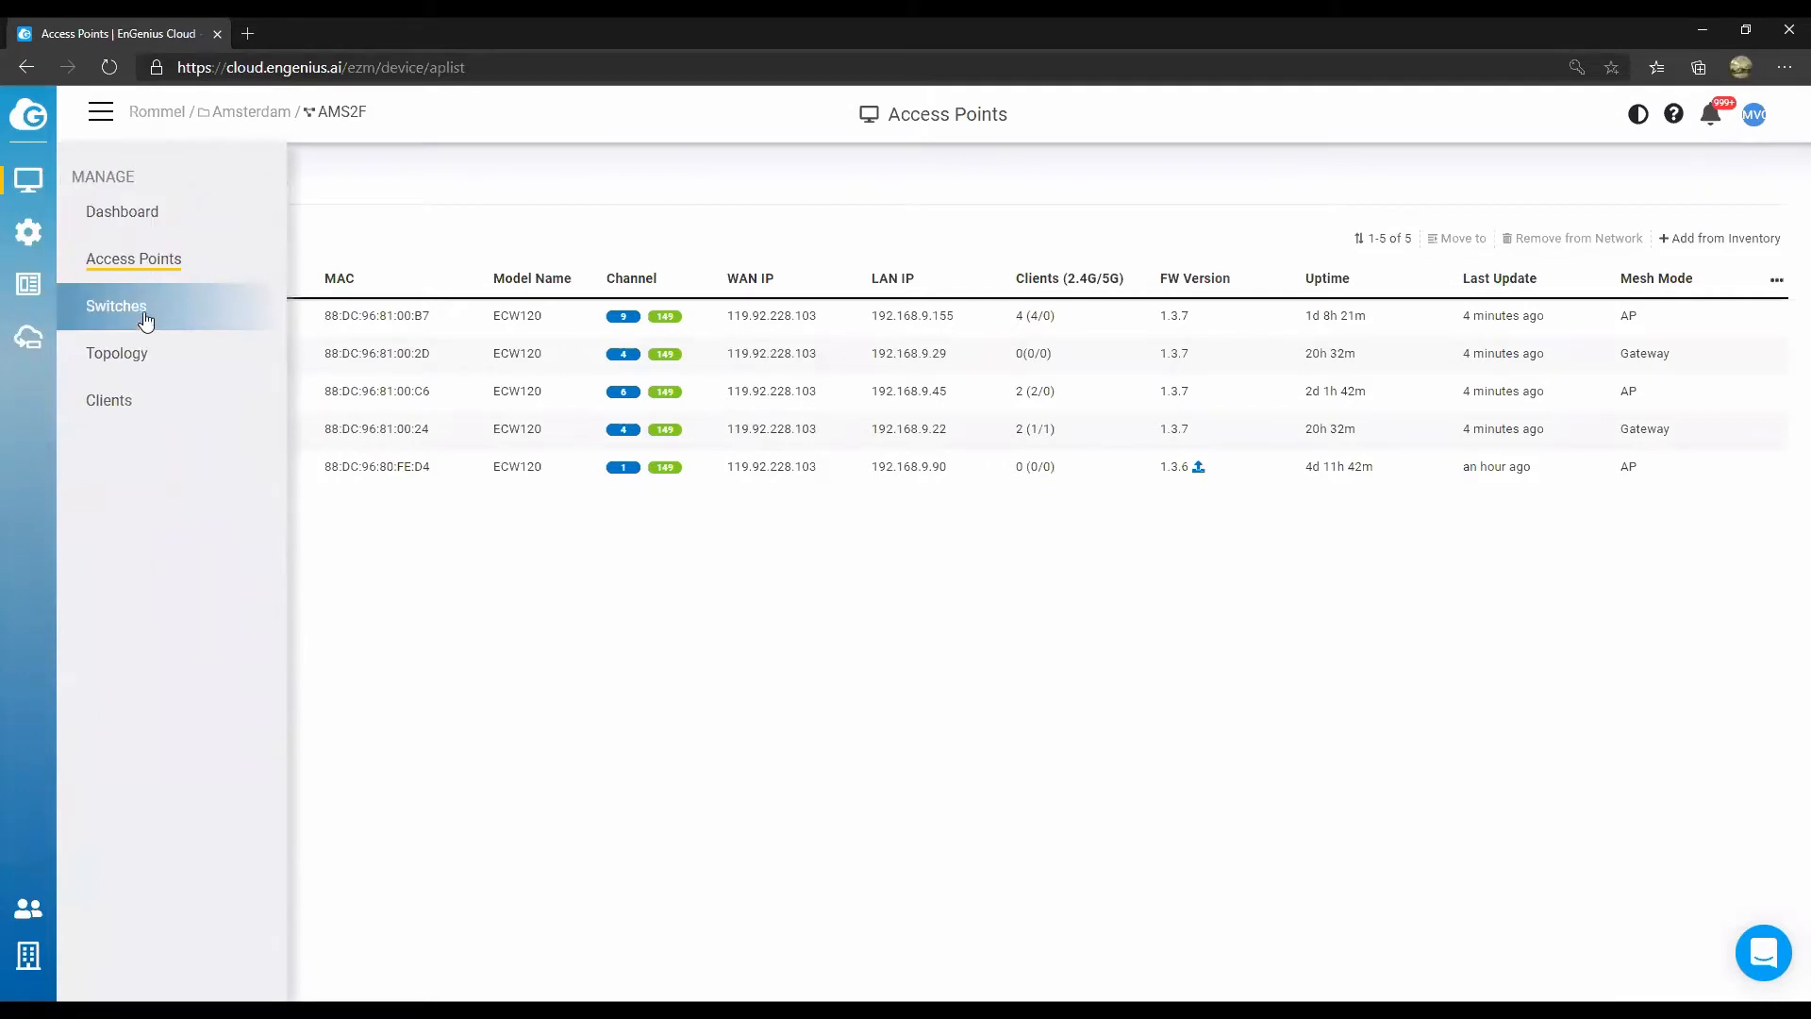
left_click(142, 310)
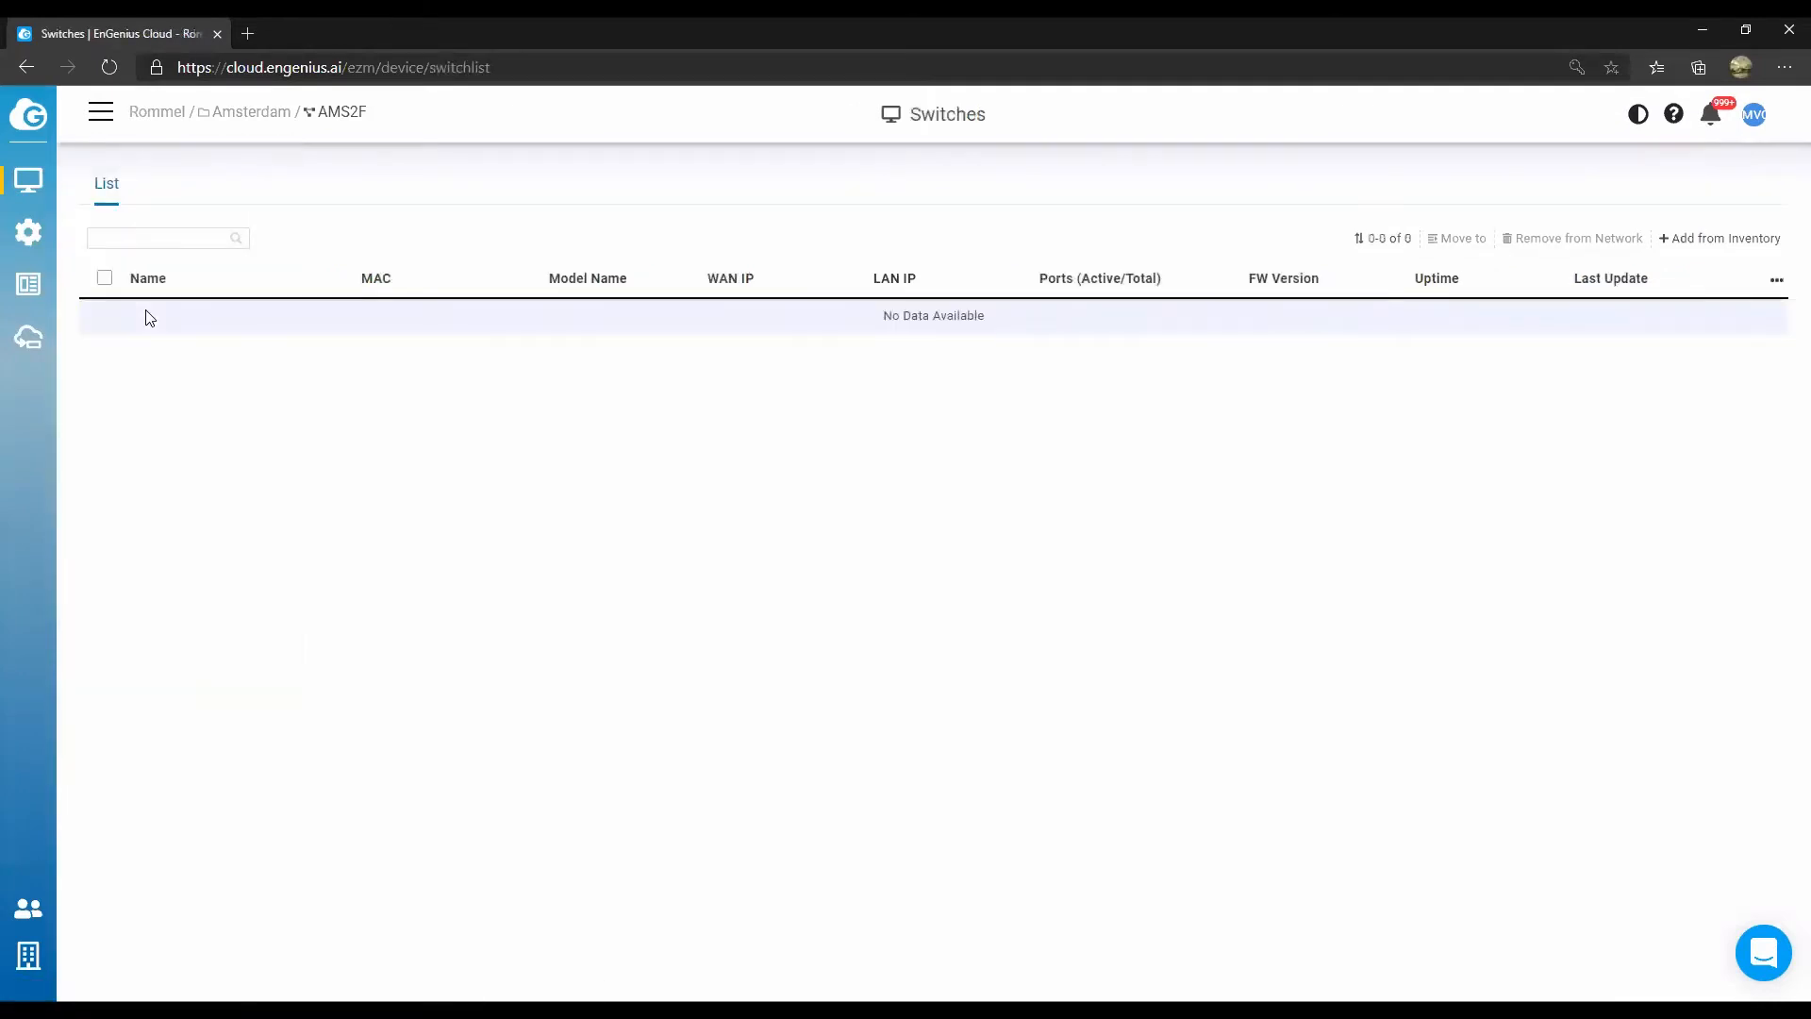
Switch to the Mandalay Waterboom network to list its switches.
left_click(101, 113)
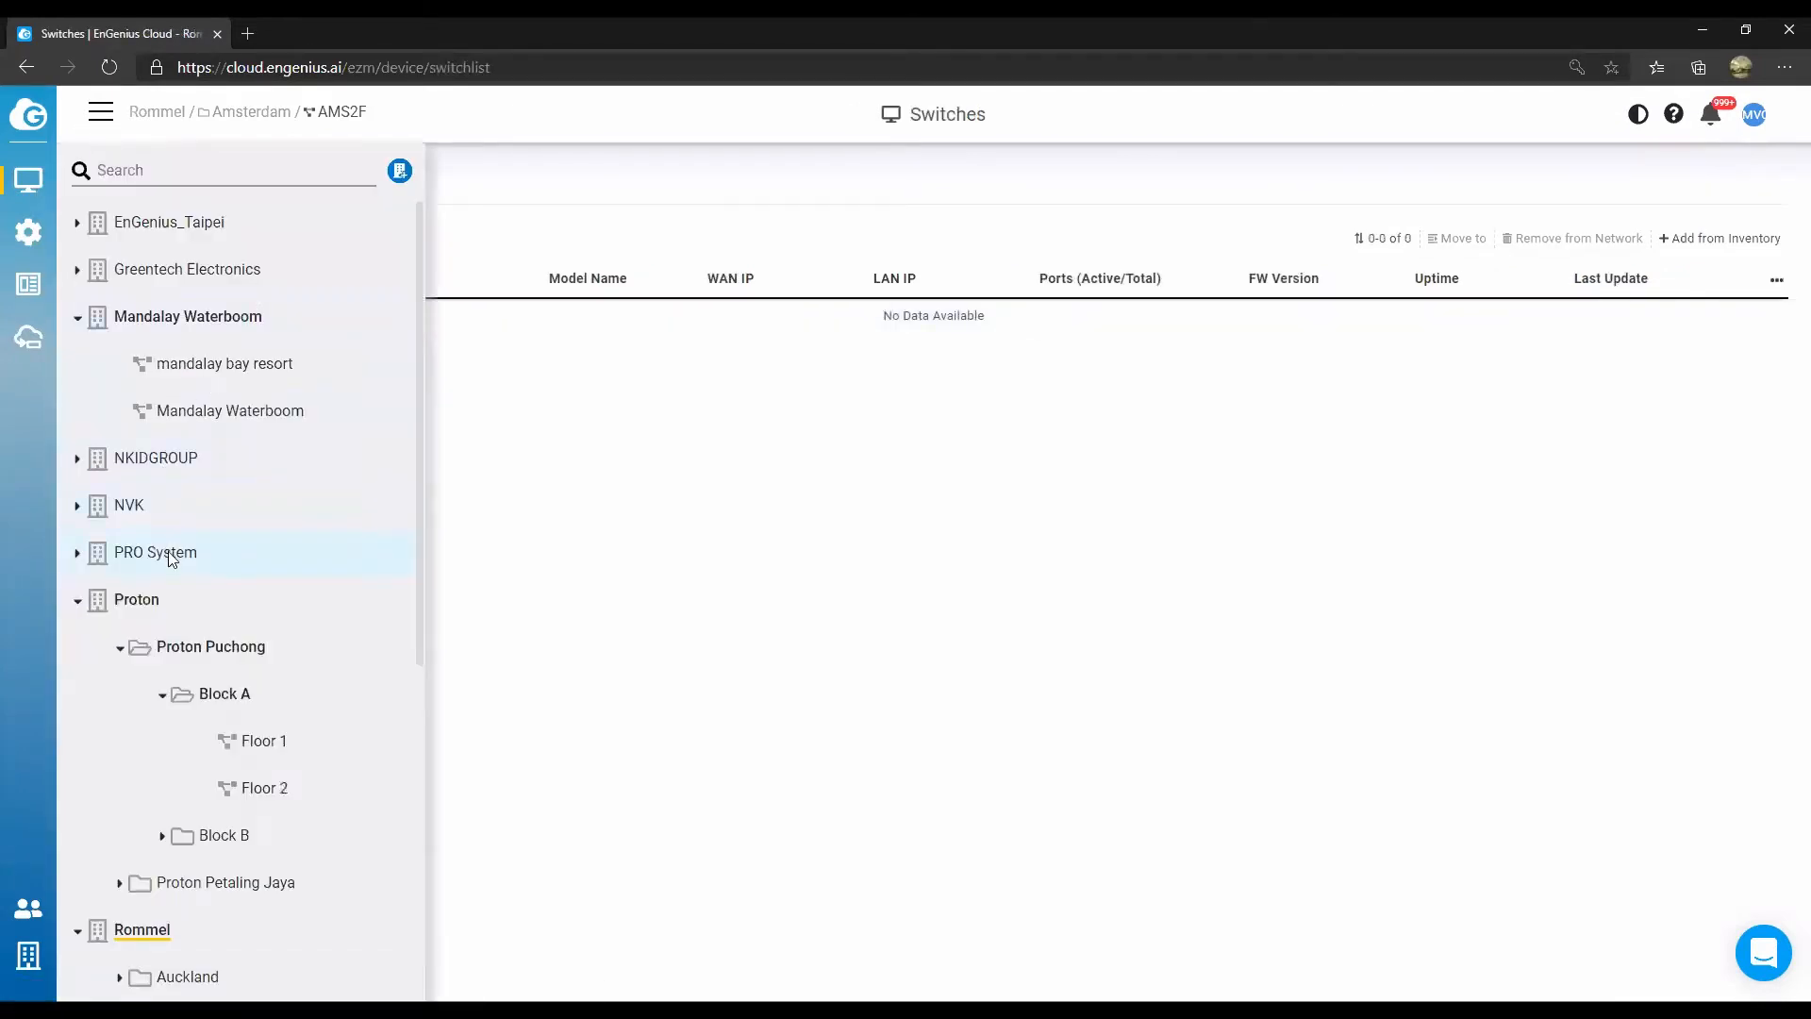
scroll(137, 427, "up", 1)
left_click(233, 408)
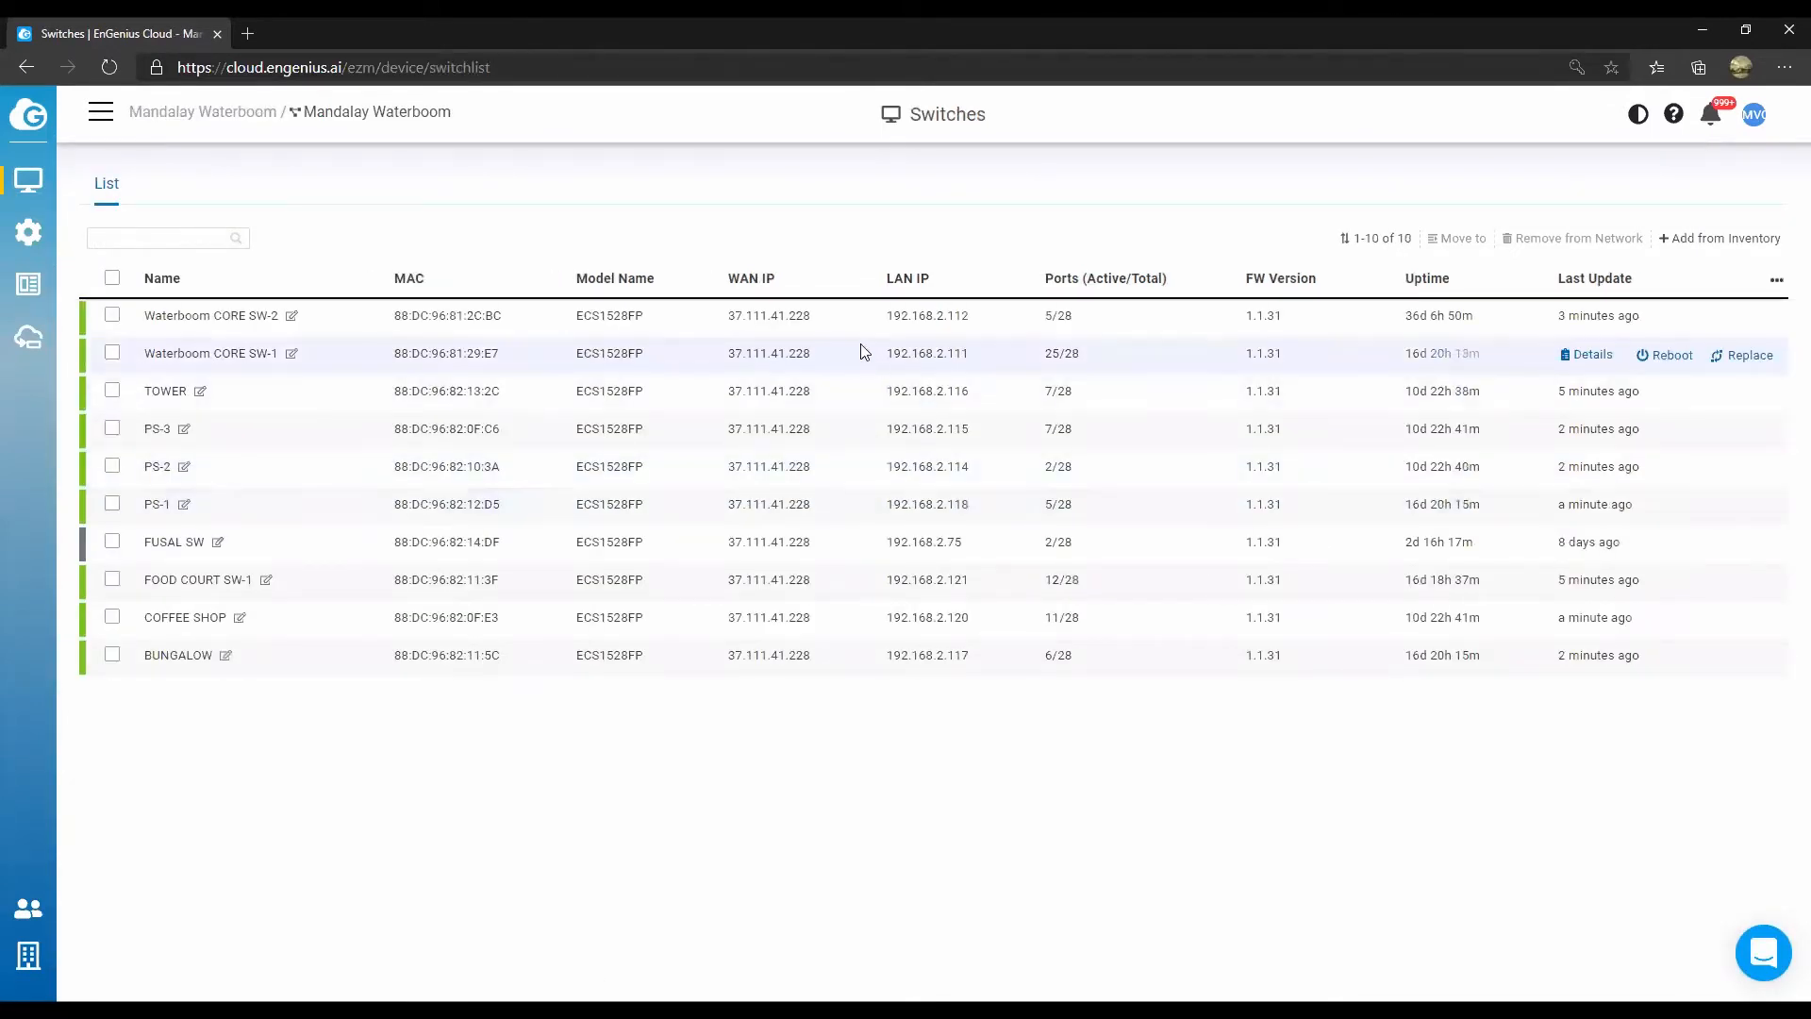
Expand the port views of switches Waterboom CORE SW-2 and Waterboom CORE SW-1.
left_click(792, 317)
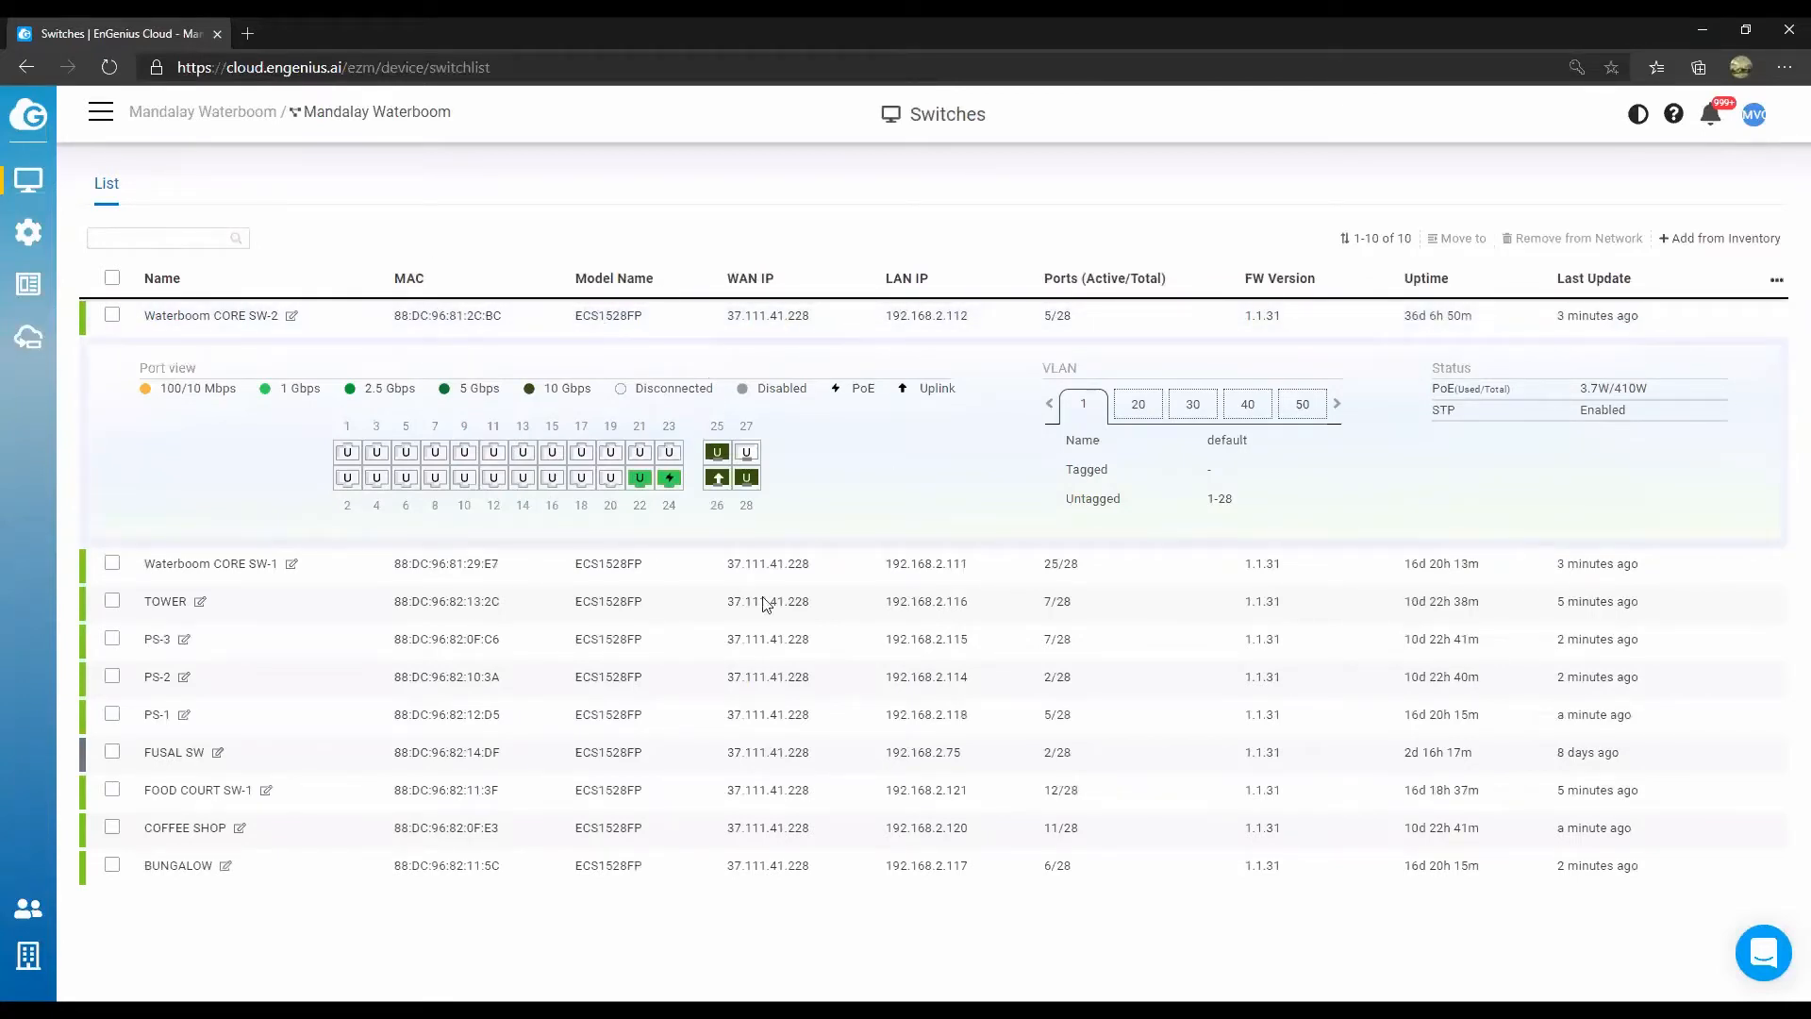
left_click(878, 574)
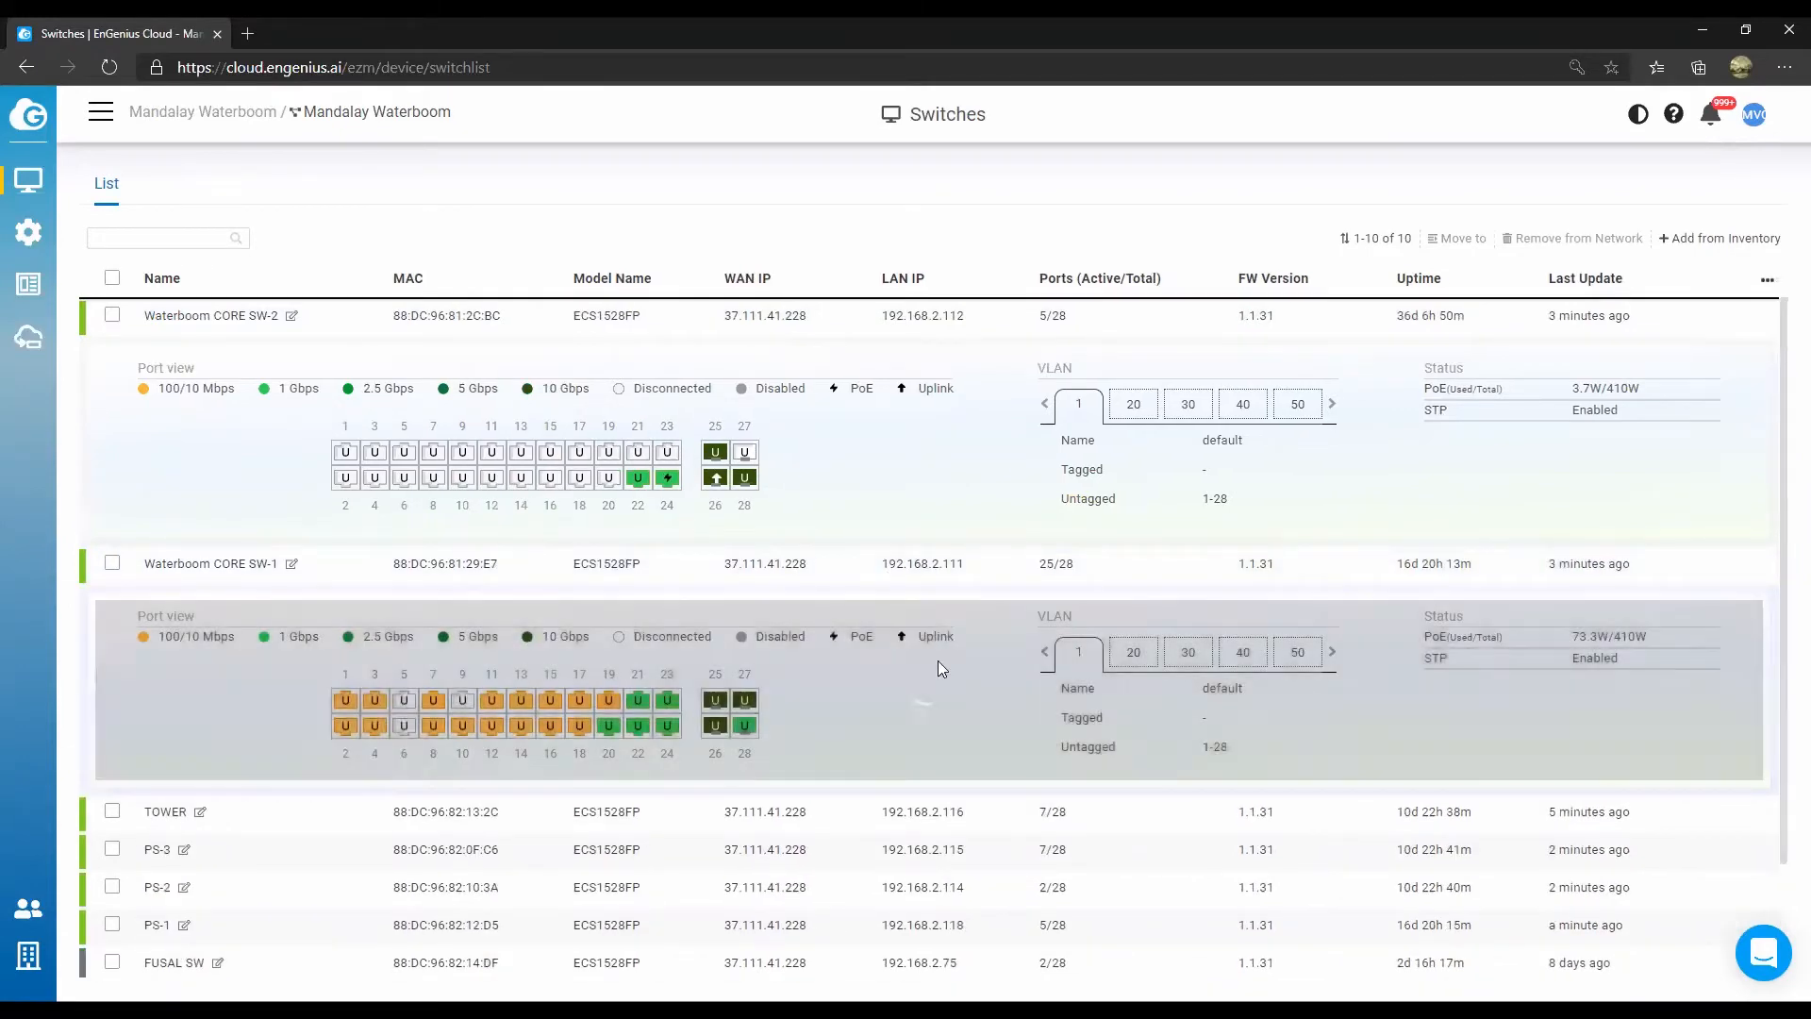
scroll(877, 707, "down", 3)
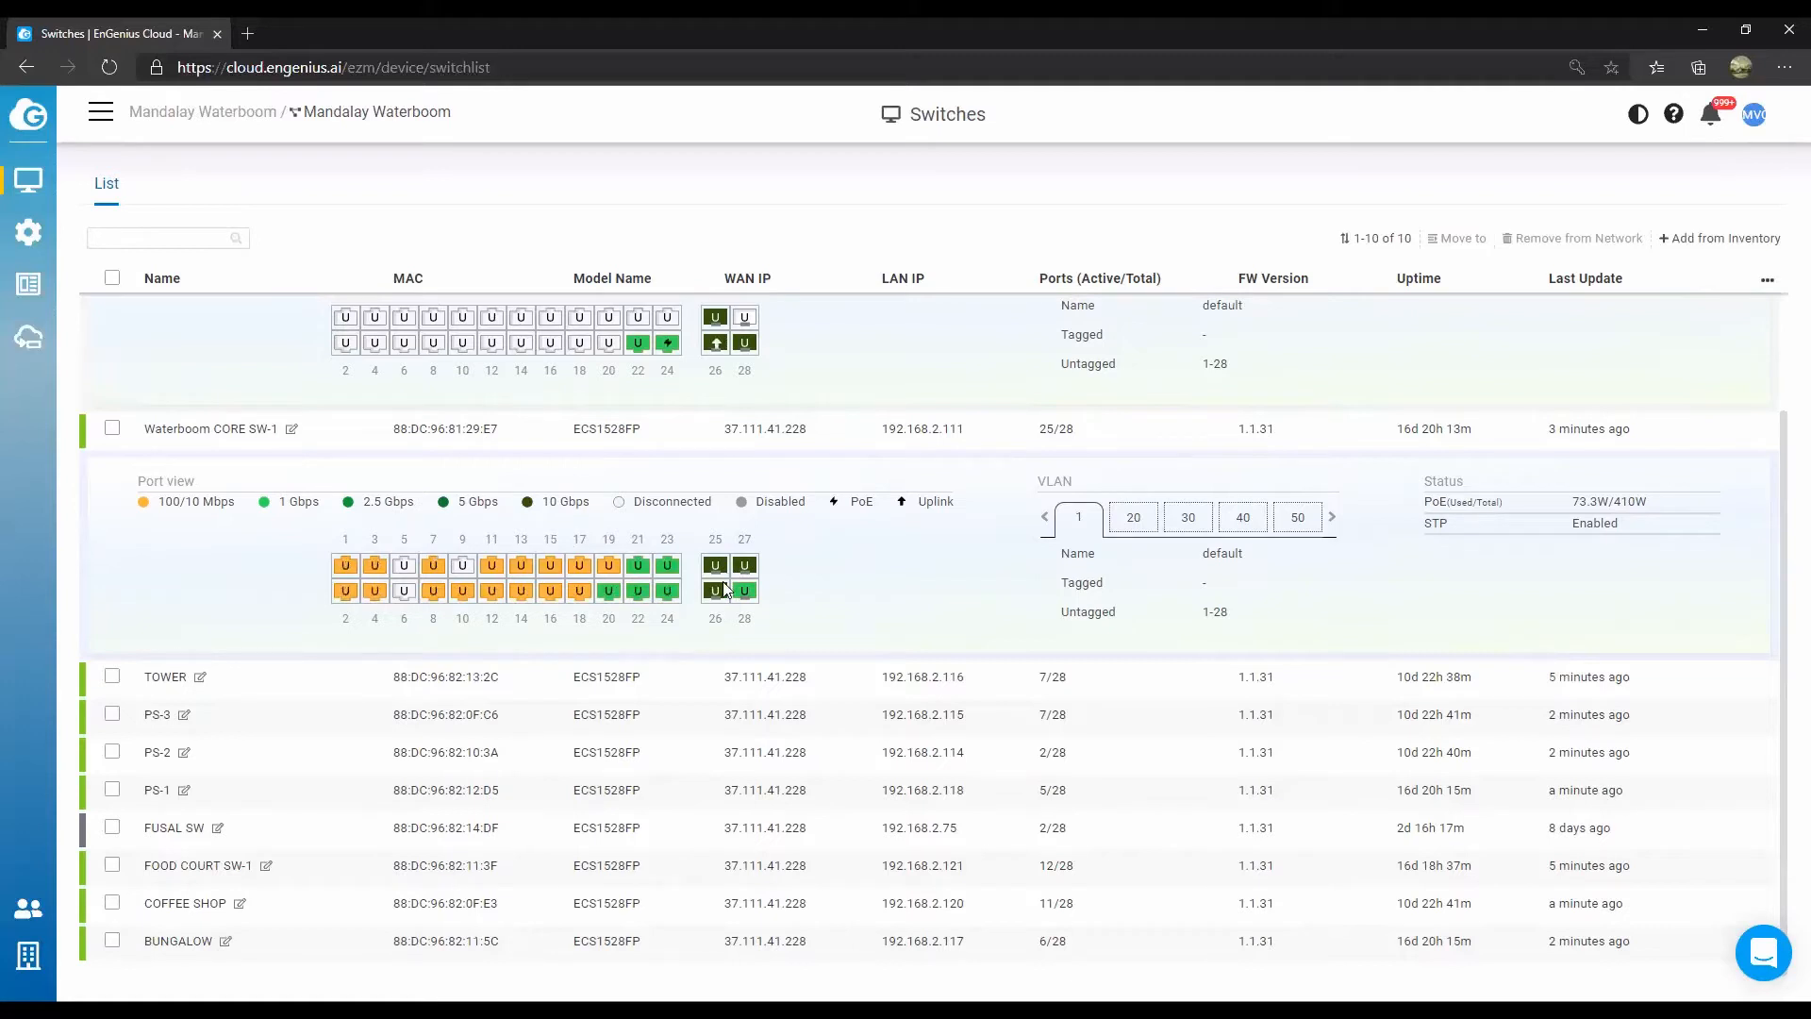
Check the port assignments of VLANs 20, 30, 40 and 50 on Waterboom CORE SW-1, ending on VLAN 40.
left_click(1141, 518)
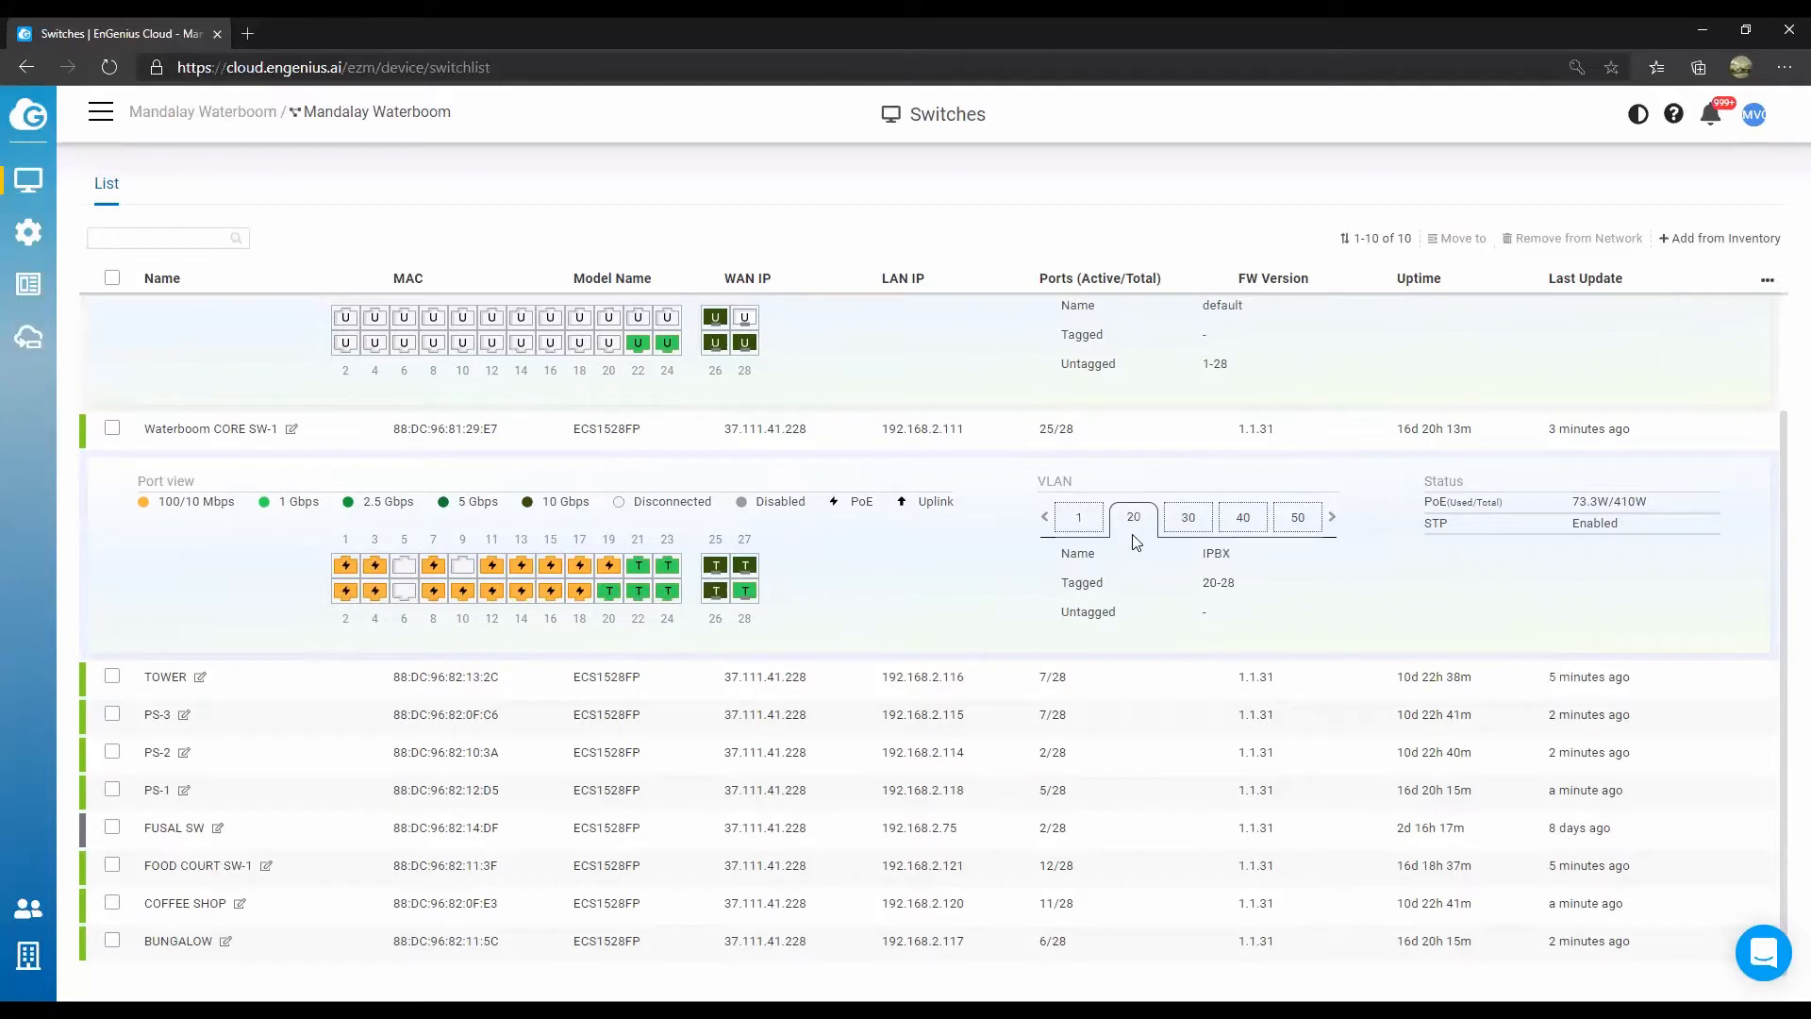
left_click(1188, 519)
left_click(1247, 521)
left_click(1296, 523)
left_click(1243, 523)
scroll(621, 597, "up", 2)
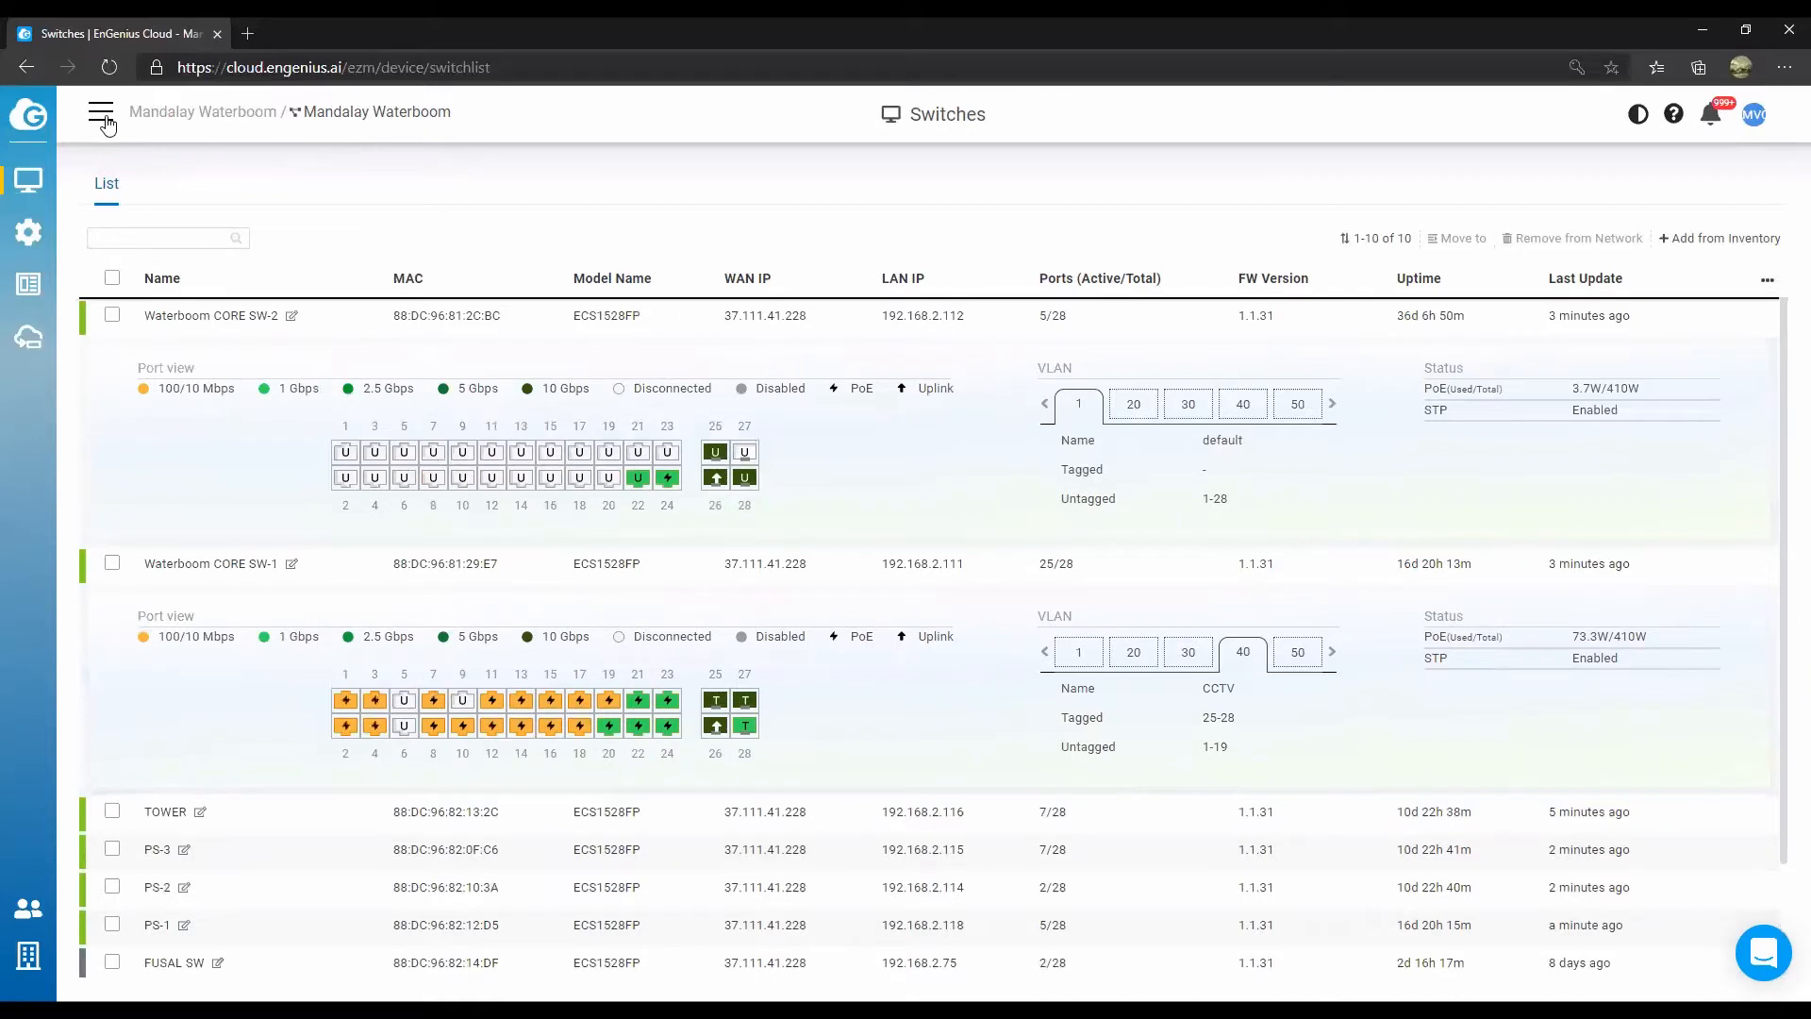
Open the Topology diagram of the Mandalay Waterboom network.
left_click(101, 114)
left_click(253, 409)
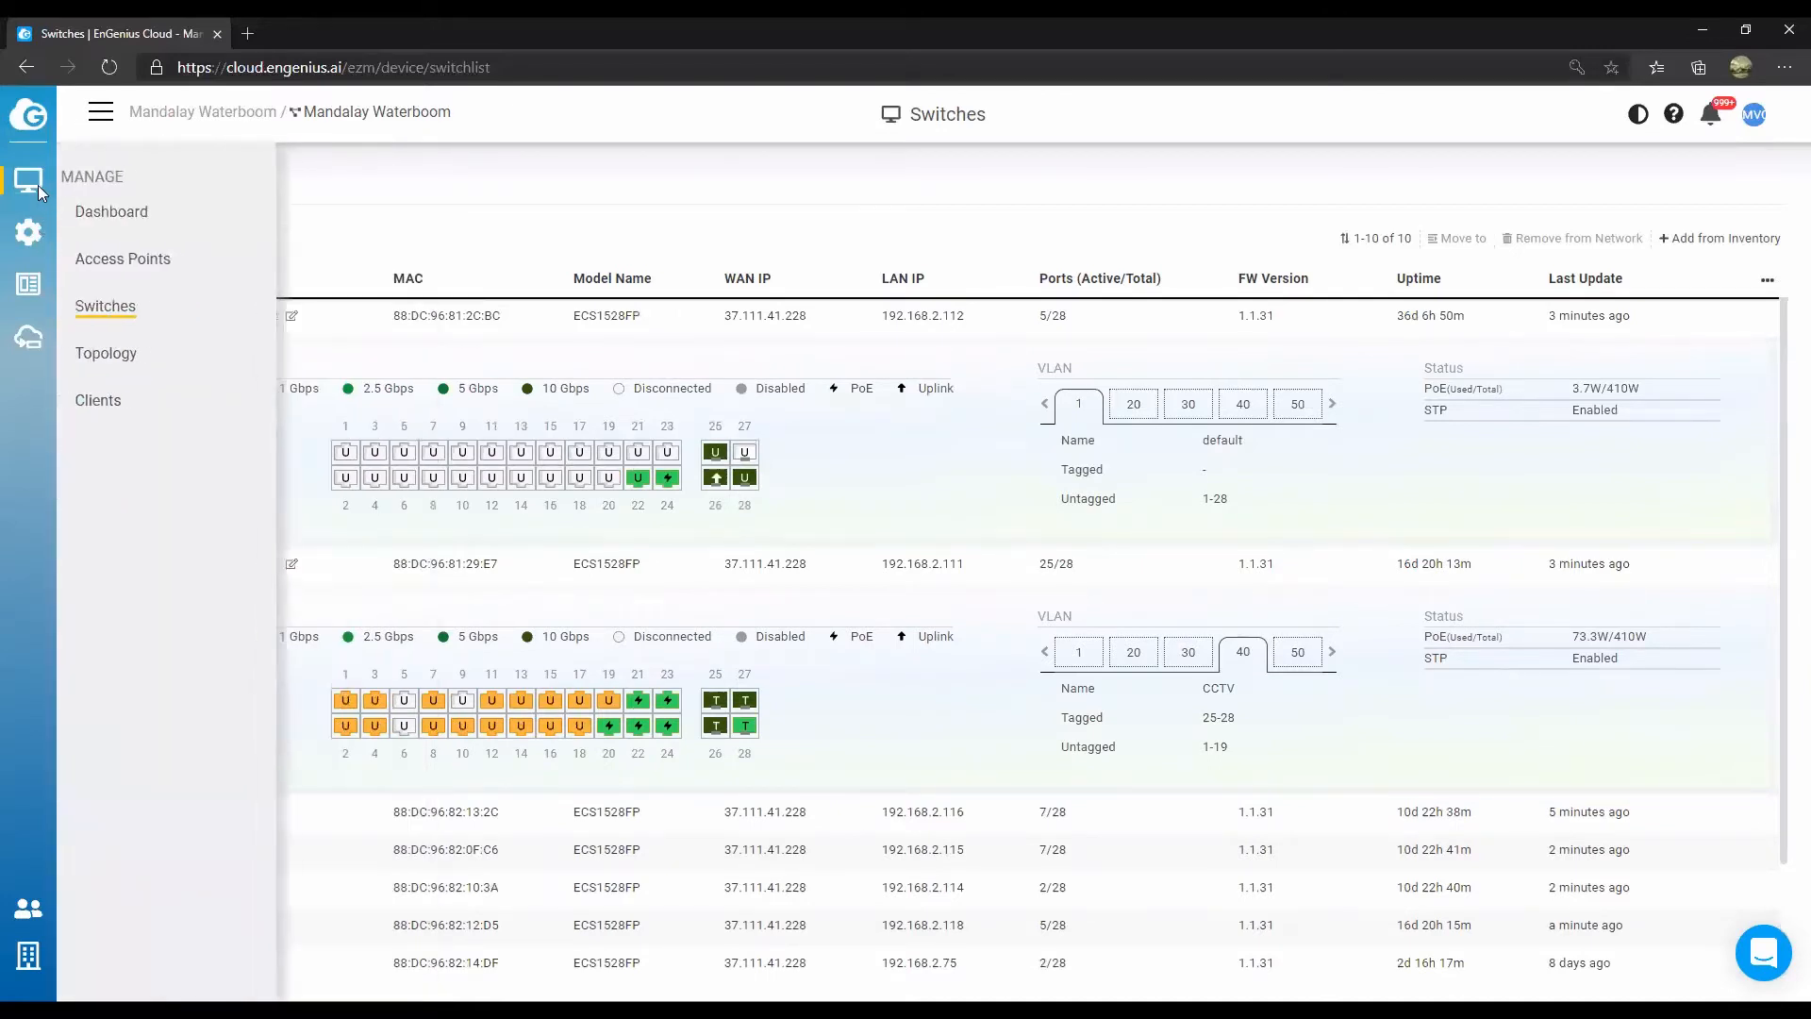
left_click(149, 357)
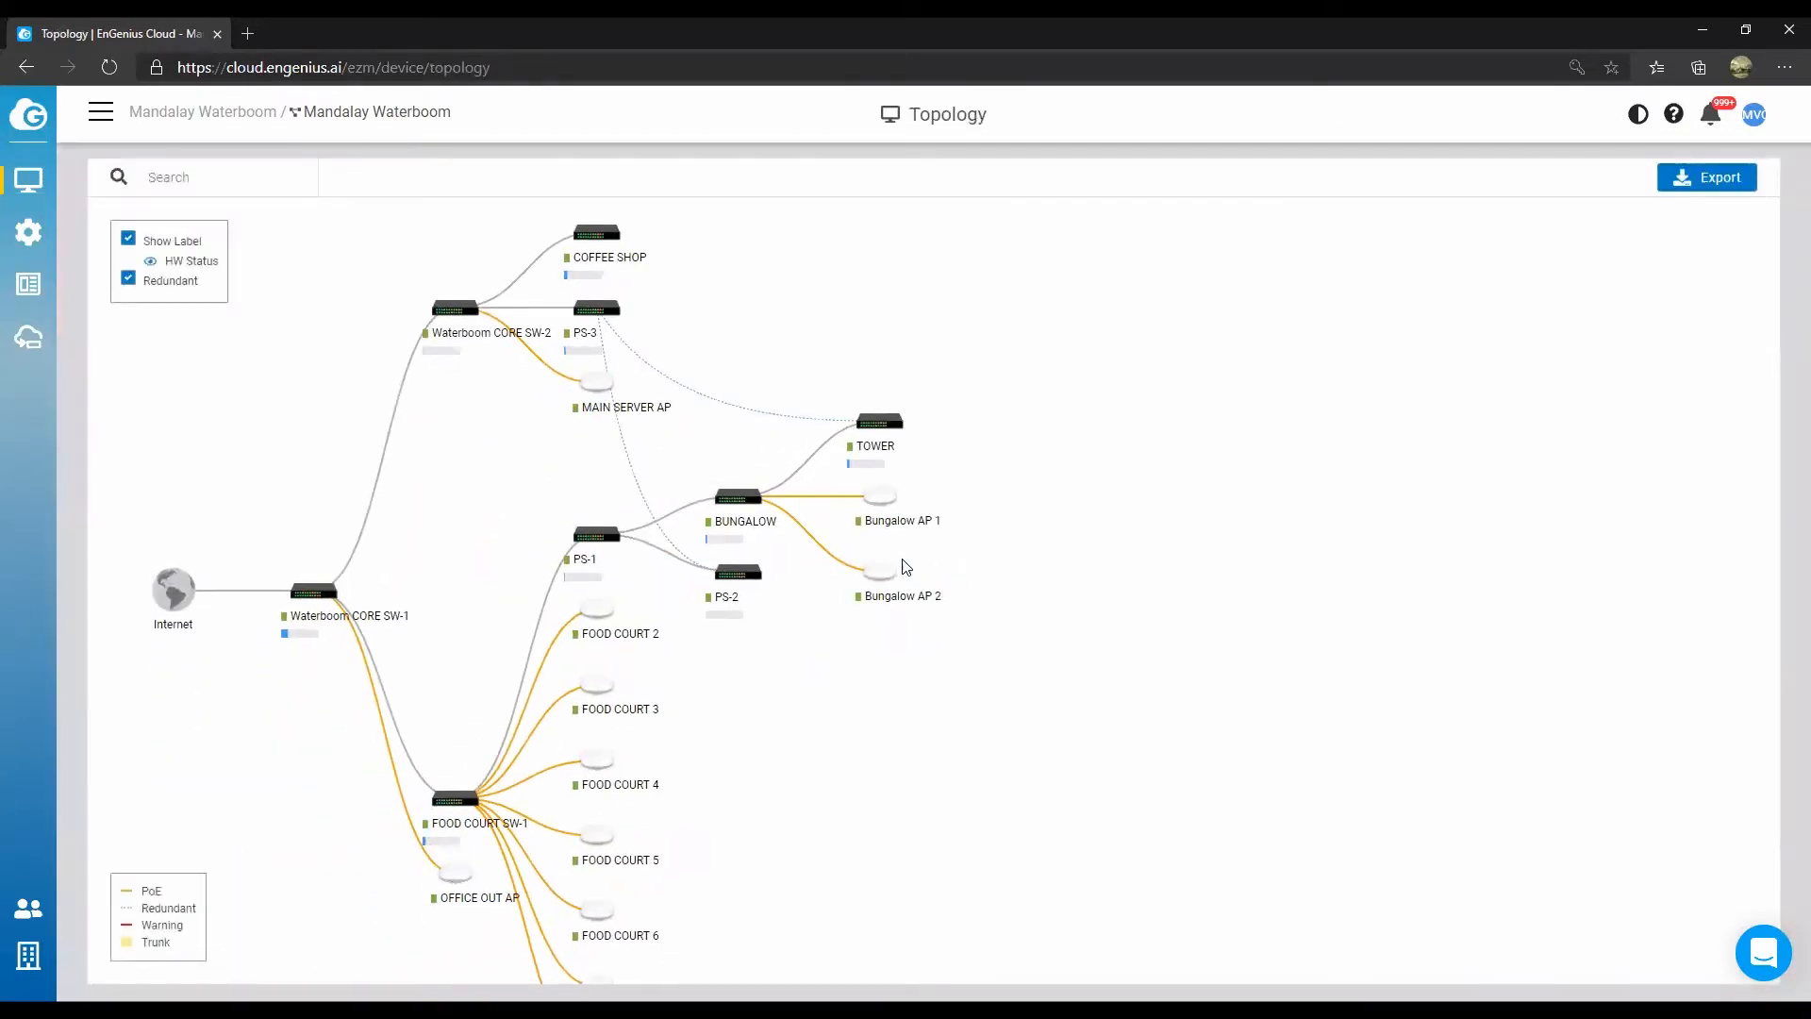
left_click_drag(1140, 596, 1002, 635)
left_click_drag(1298, 367, 1266, 474)
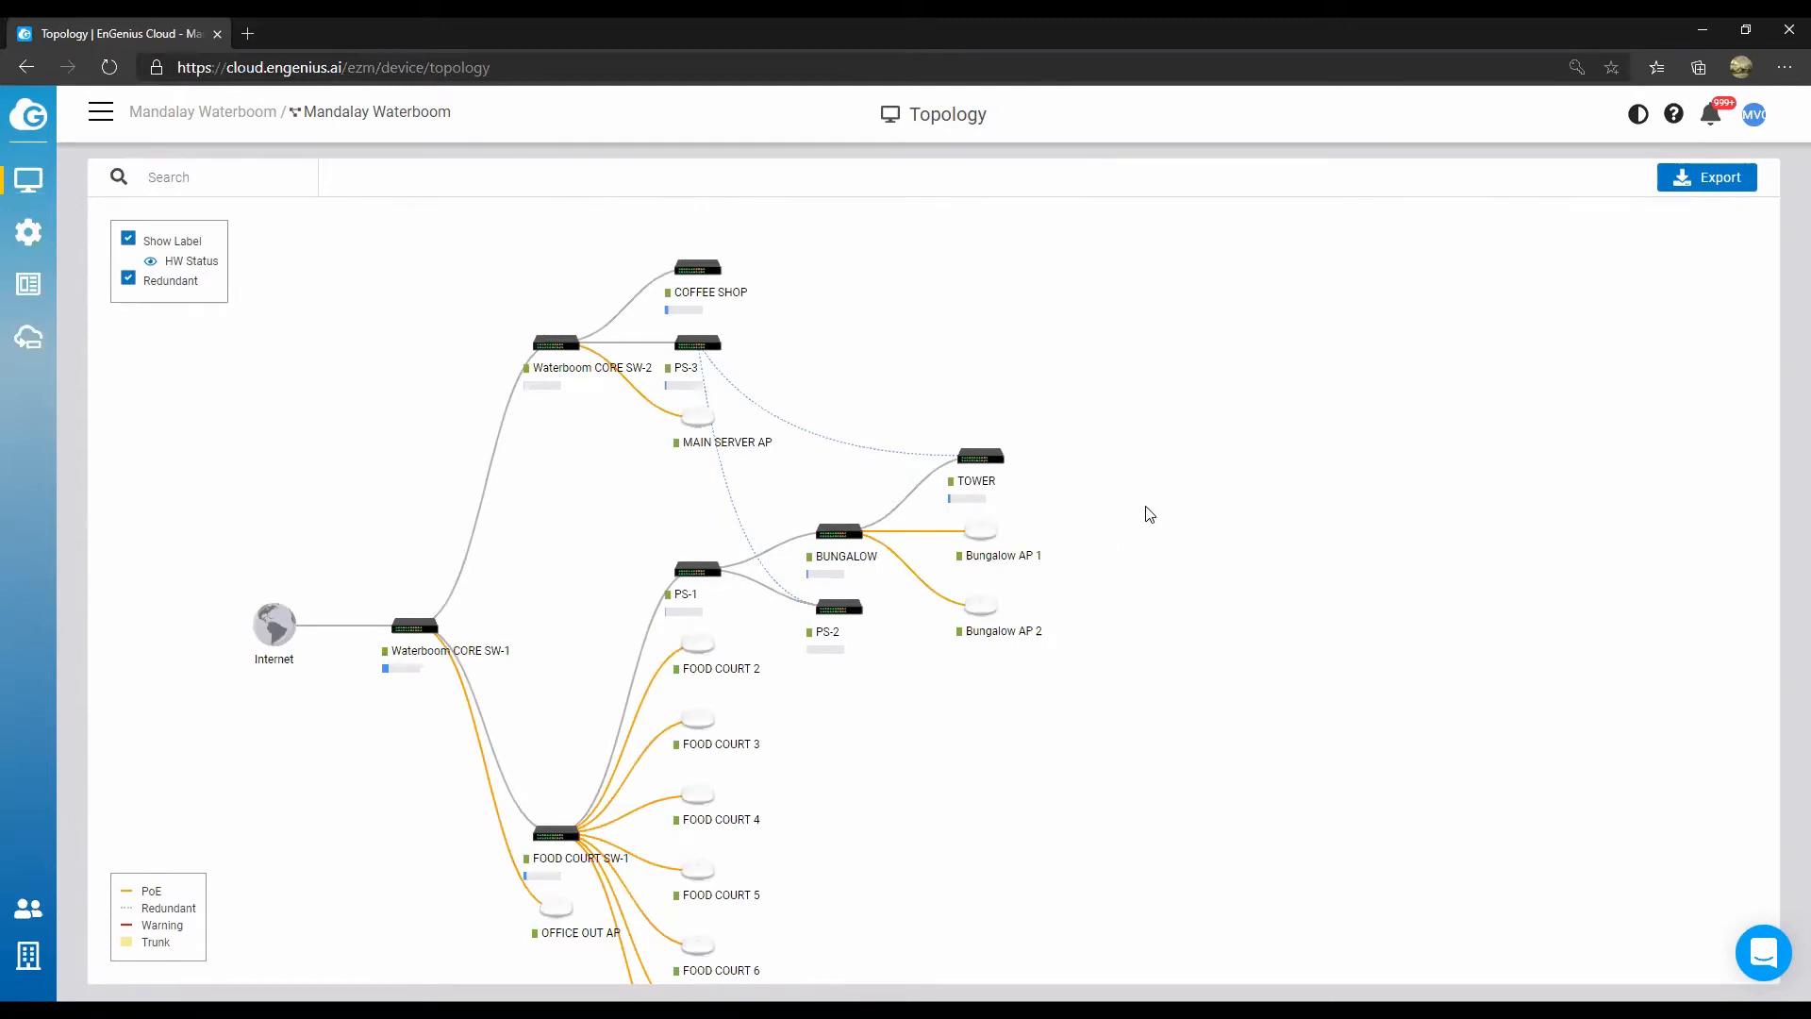
Examine the device details, uplink paths and port connections of the access points and switches in the topology, including the redundant links of PS-3.
mouse_move(986, 538)
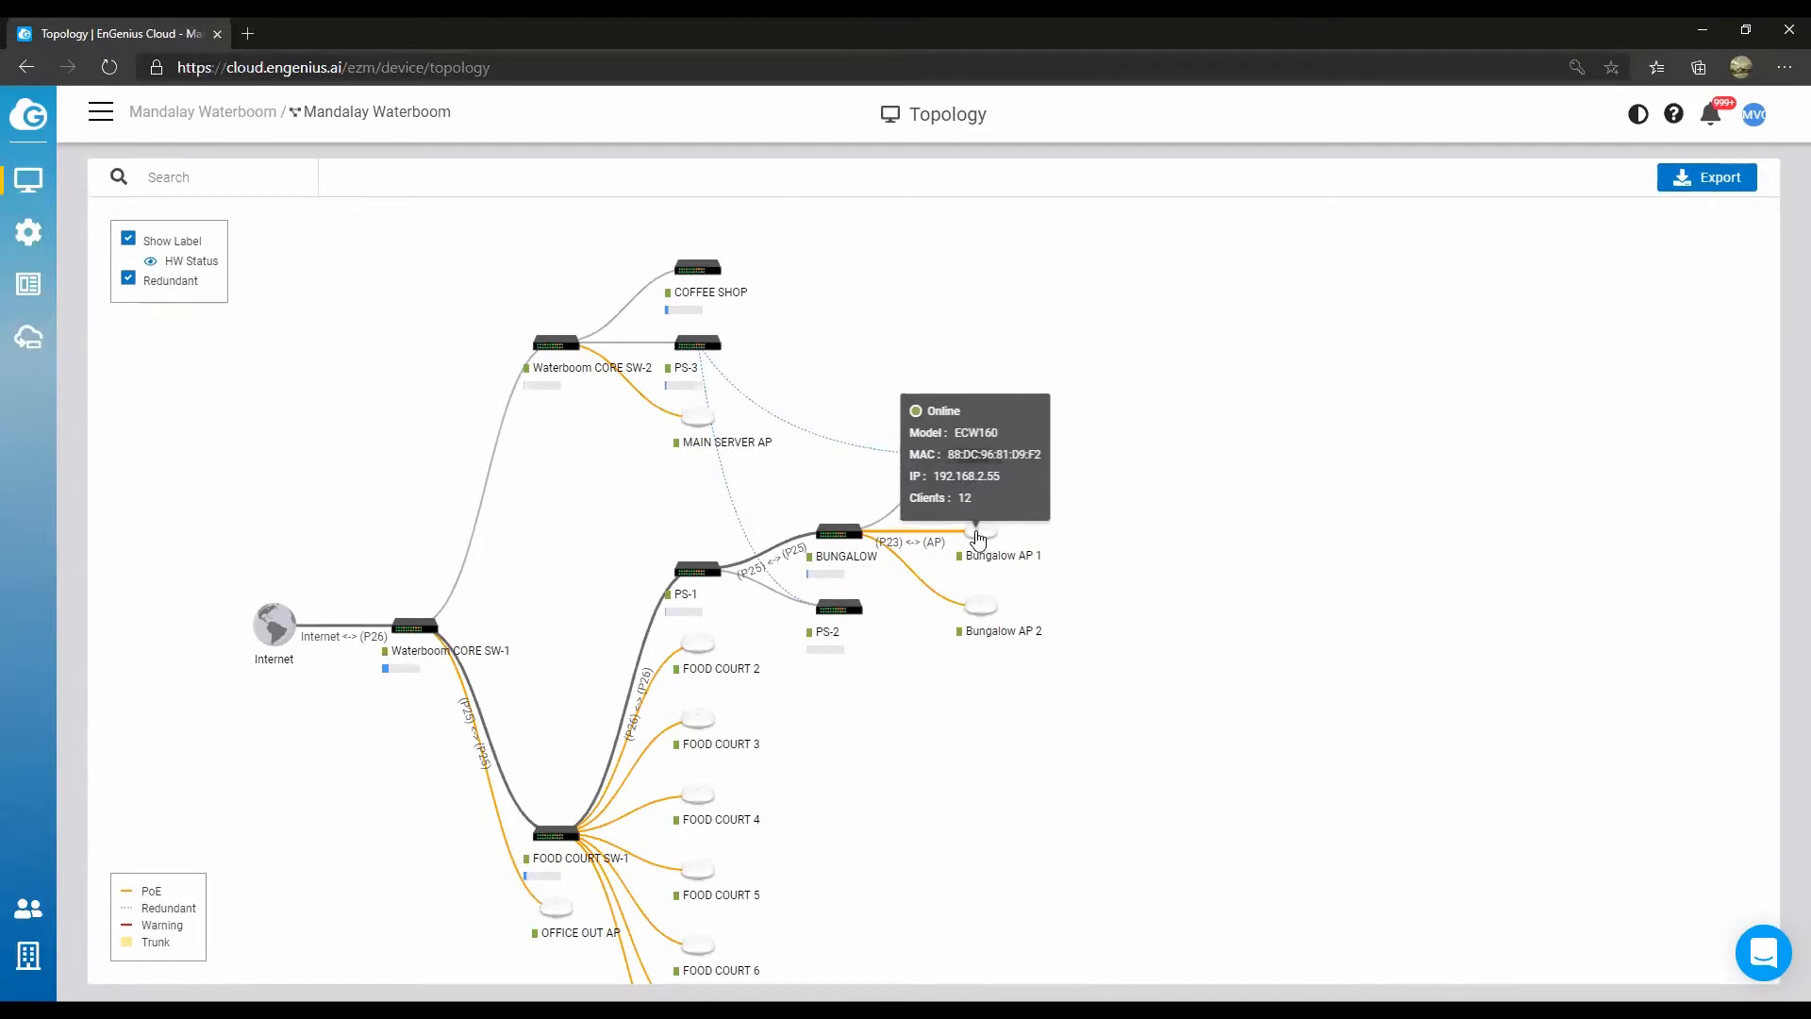
mouse_move(852, 539)
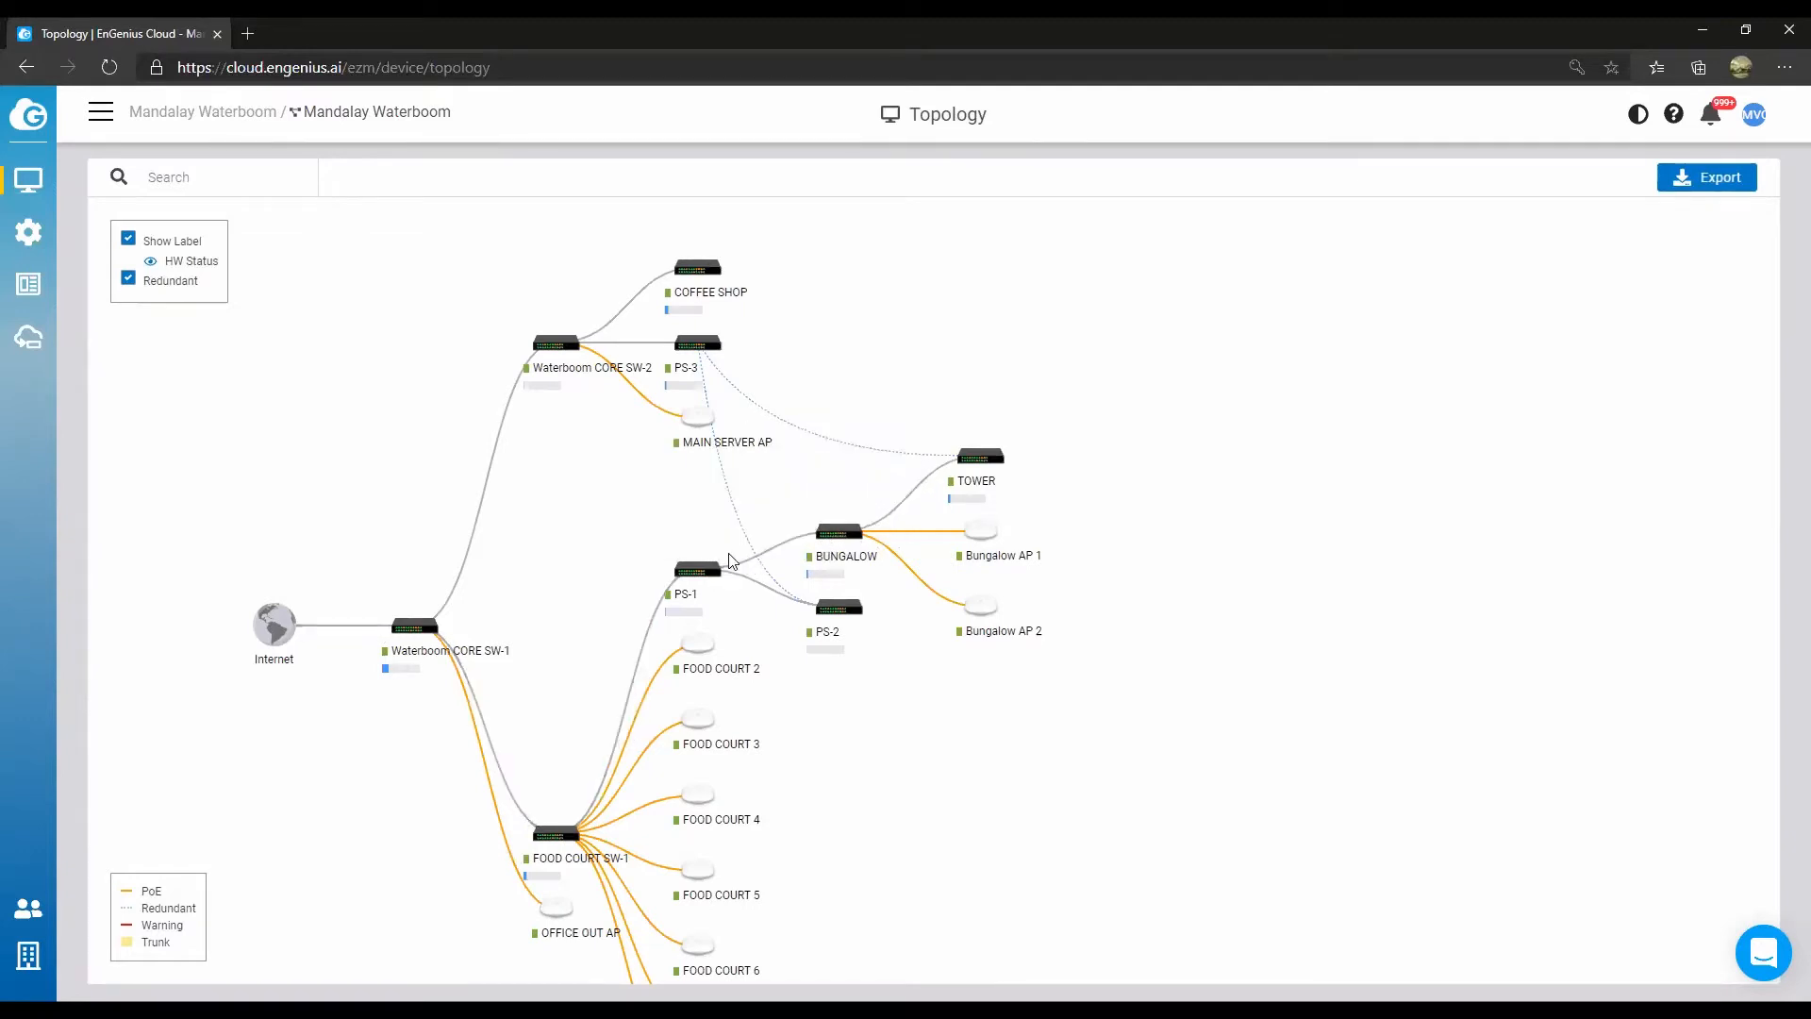
mouse_move(704, 578)
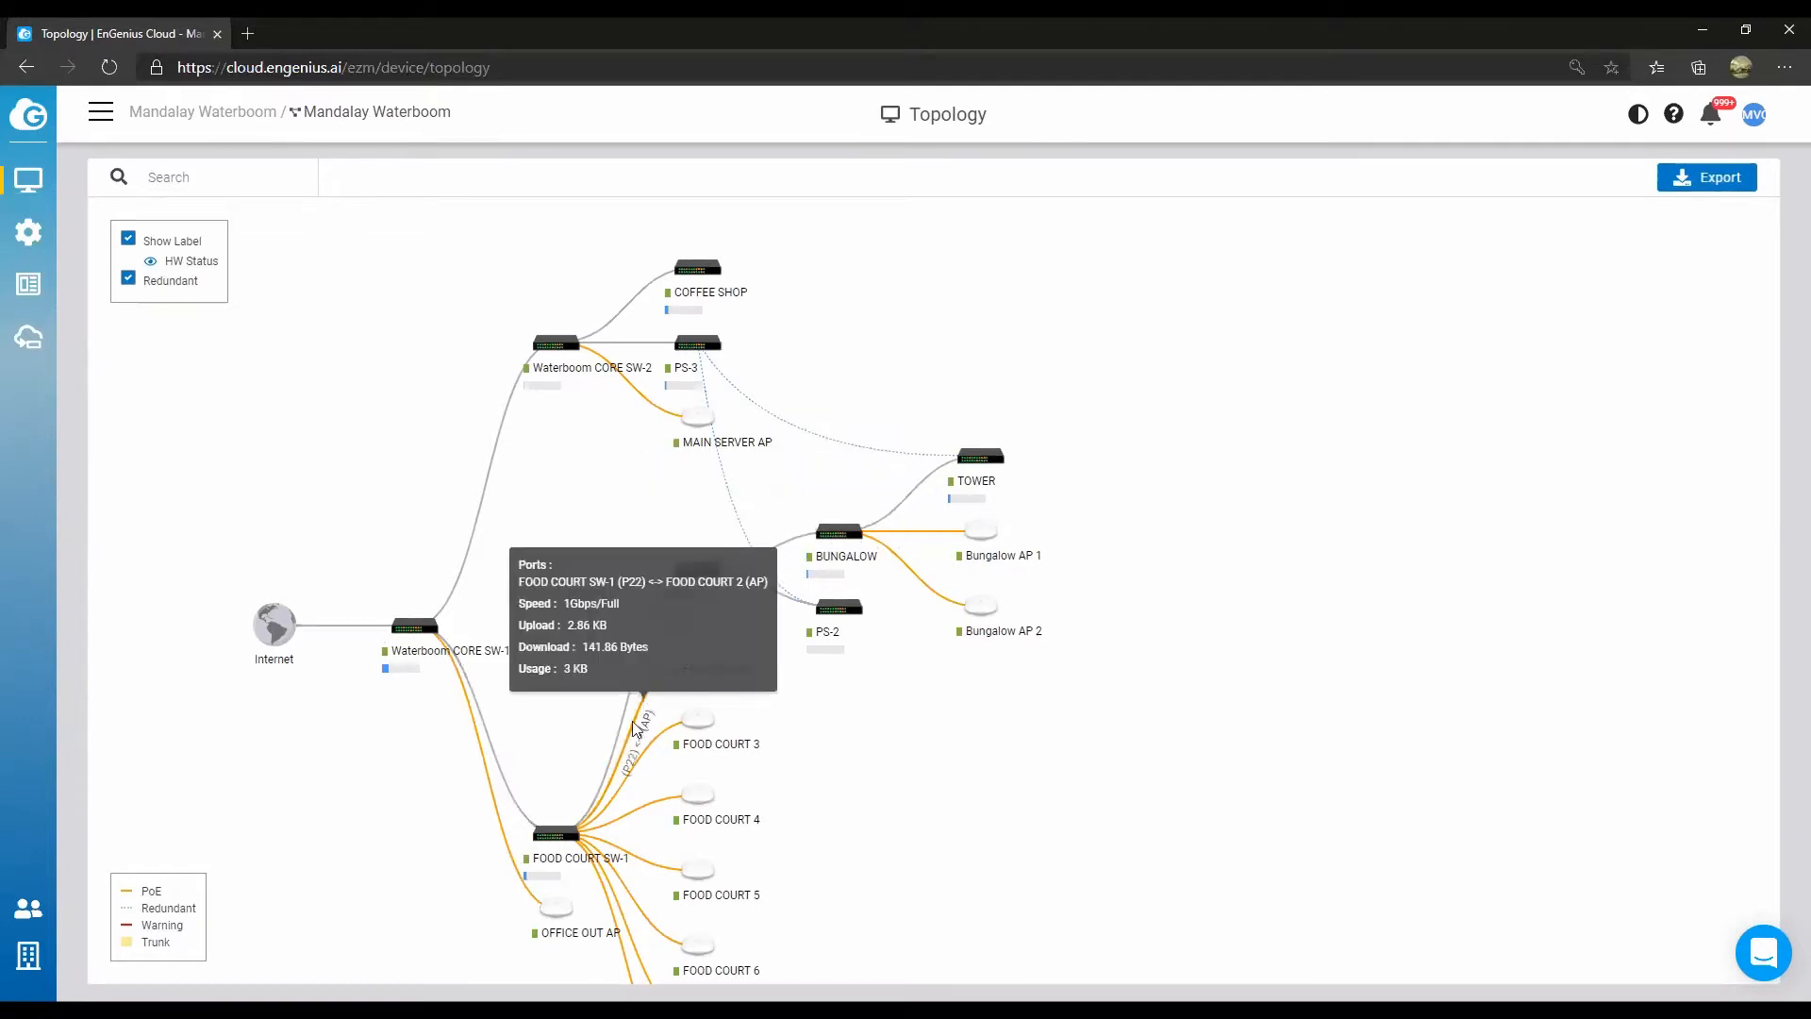
mouse_move(542, 789)
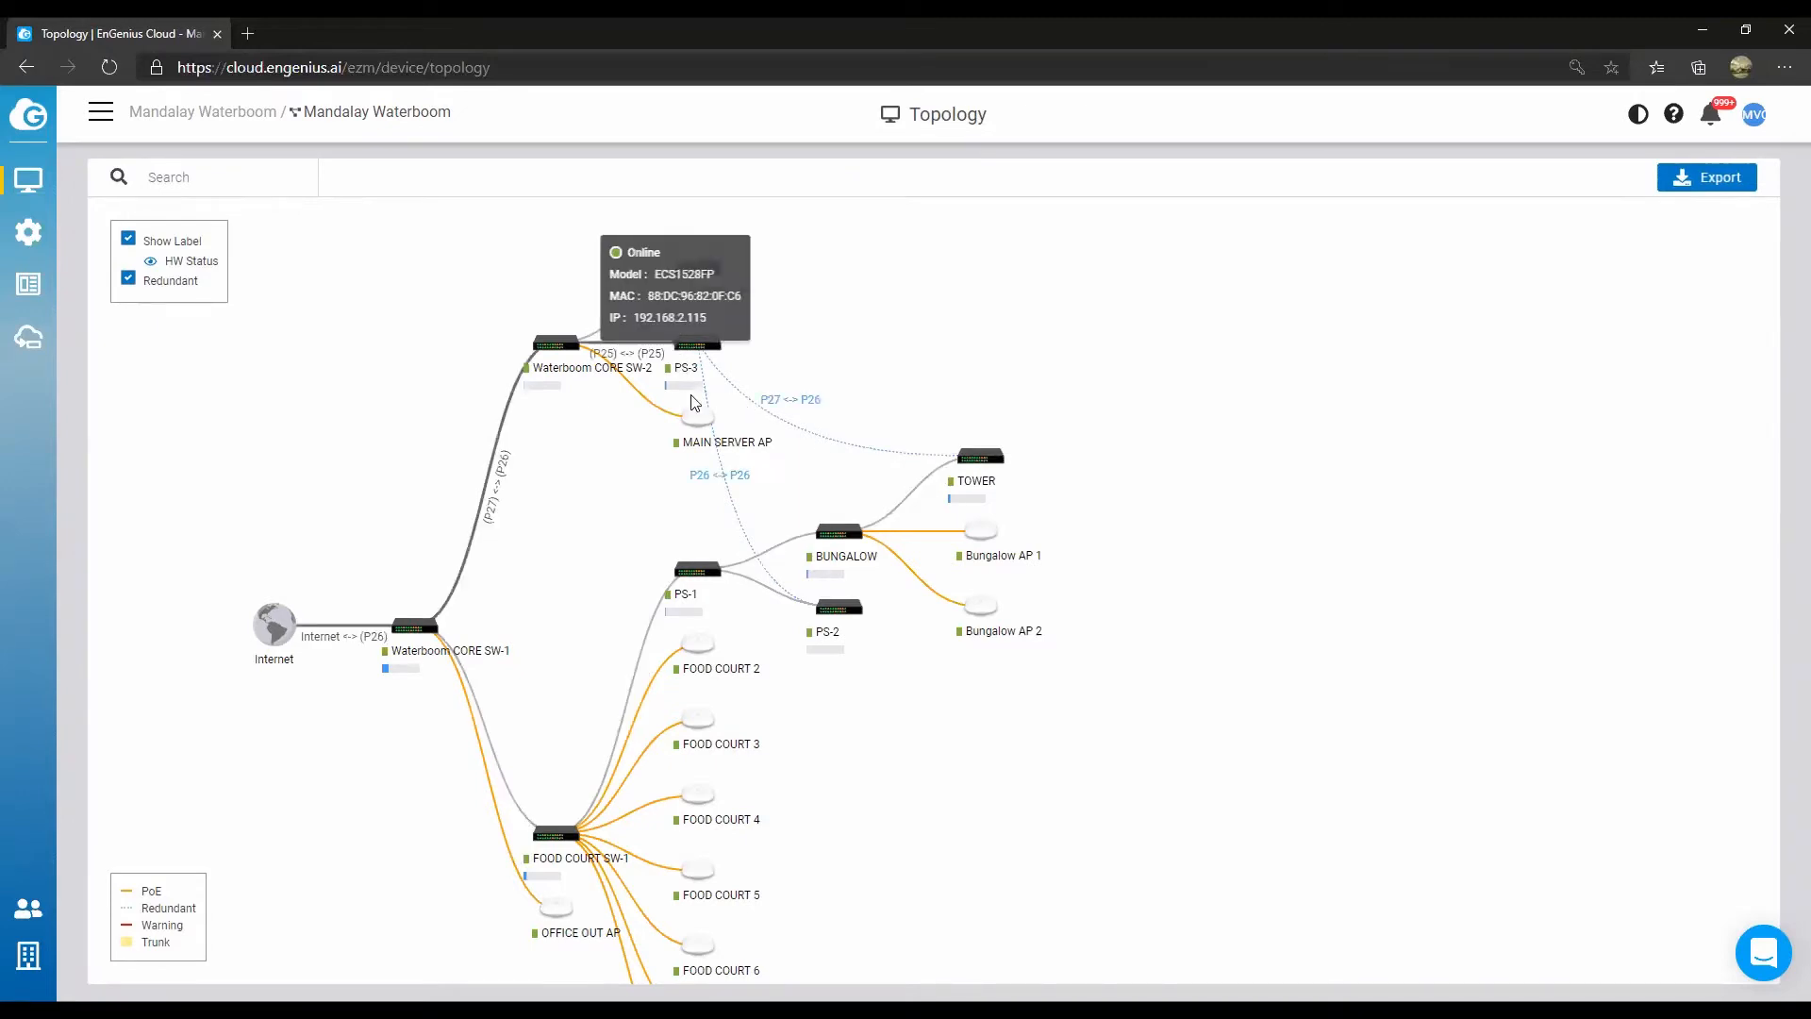
left_click_drag(1128, 693, 1223, 565)
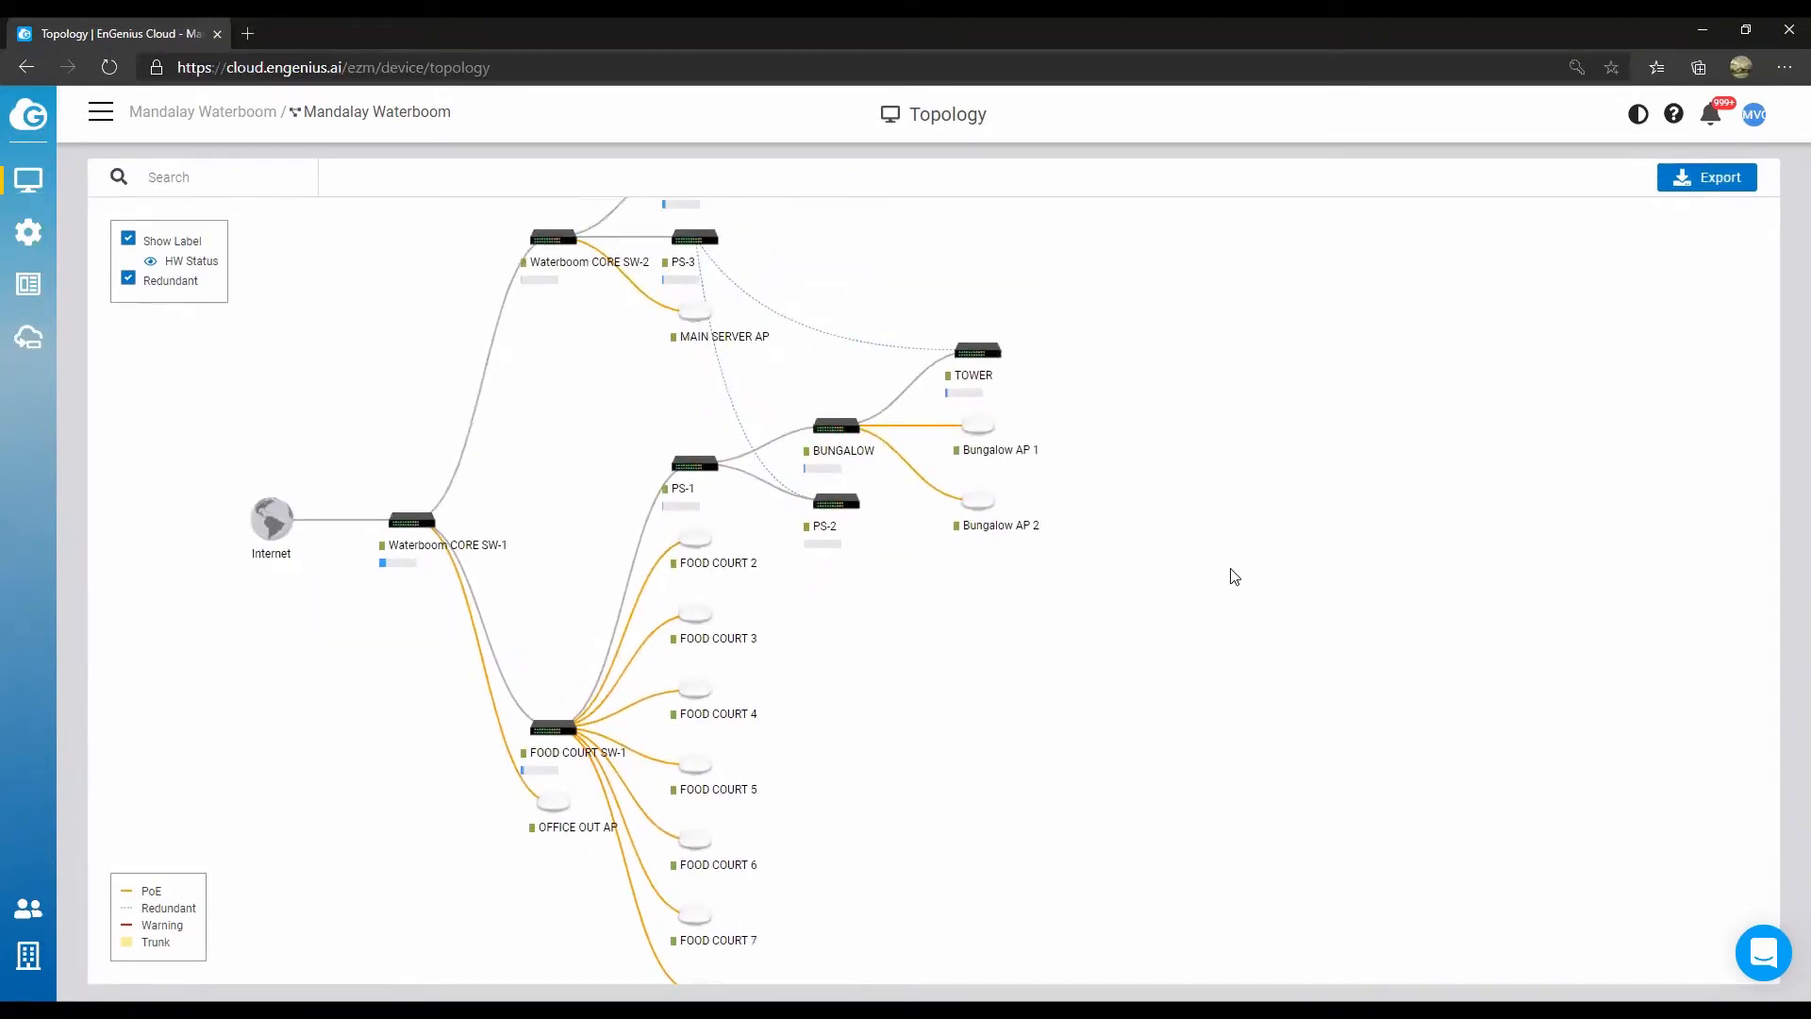
left_click_drag(1231, 530, 1255, 624)
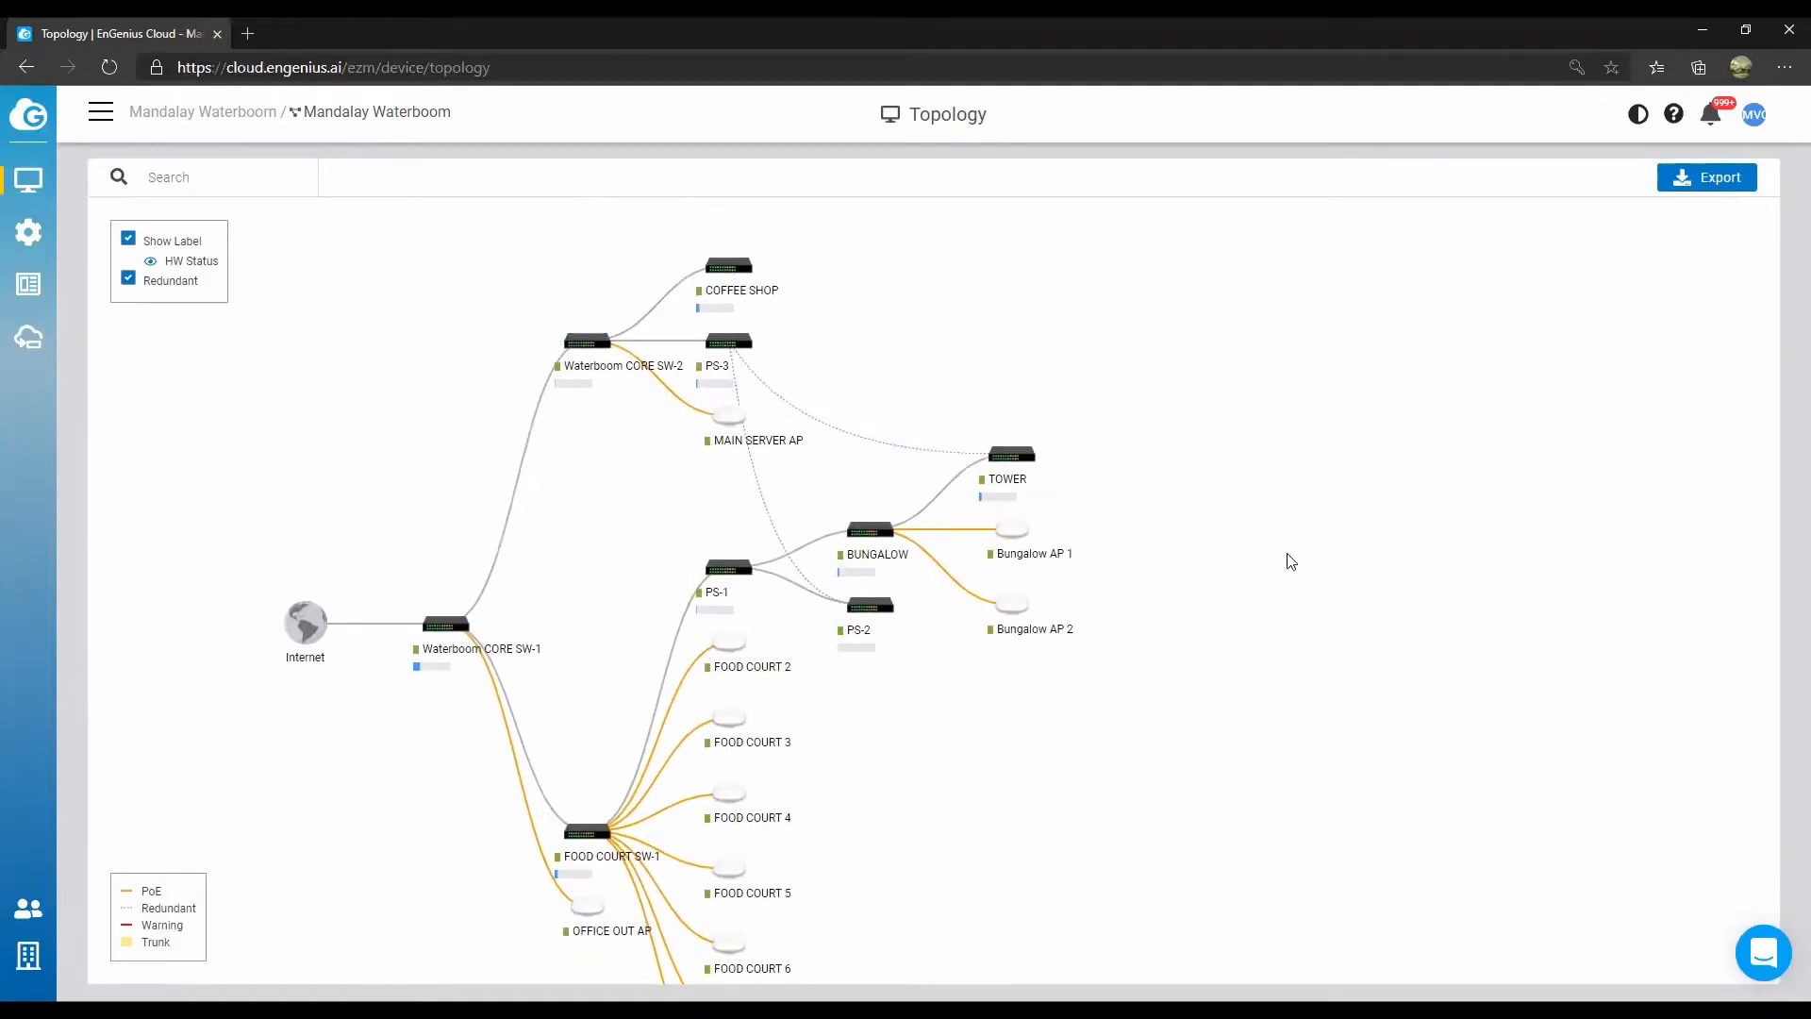
scroll(1237, 510, "down", 3)
left_click_drag(1237, 501, 1220, 663)
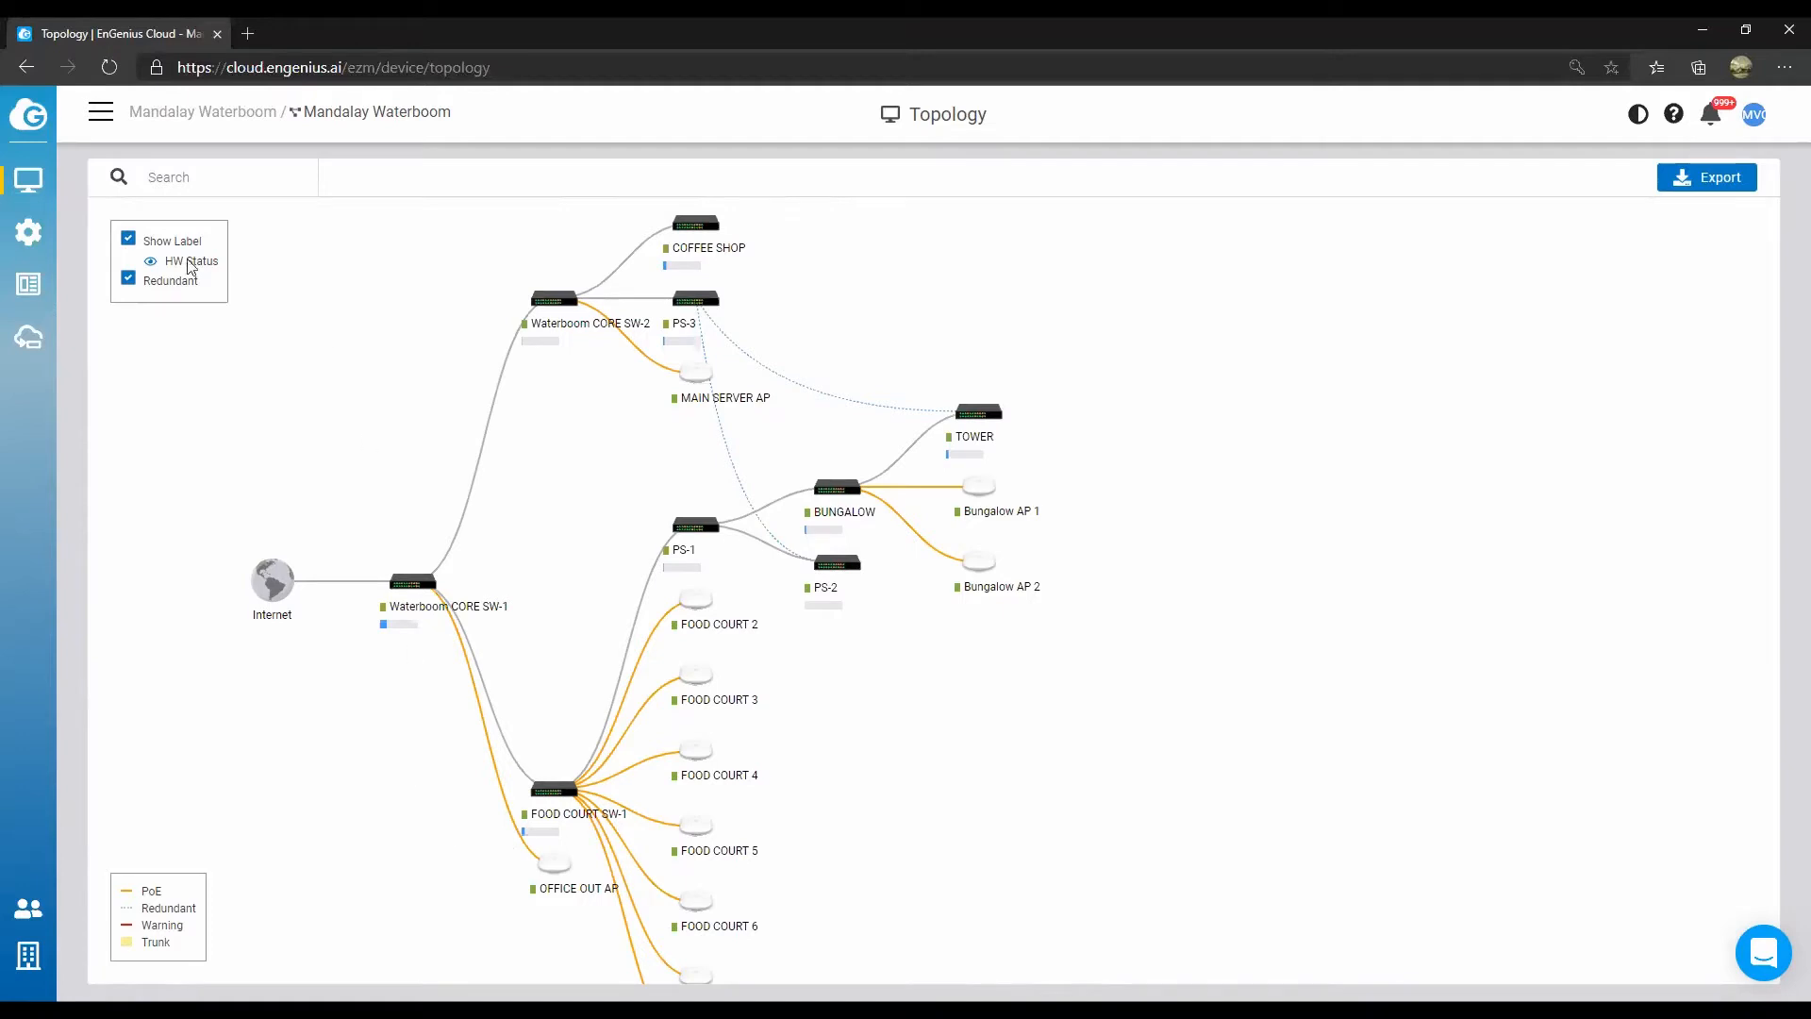
Open the network's SSID list and bring up the wireless settings of the Waterboom-VIP SSID.
mouse_move(30, 179)
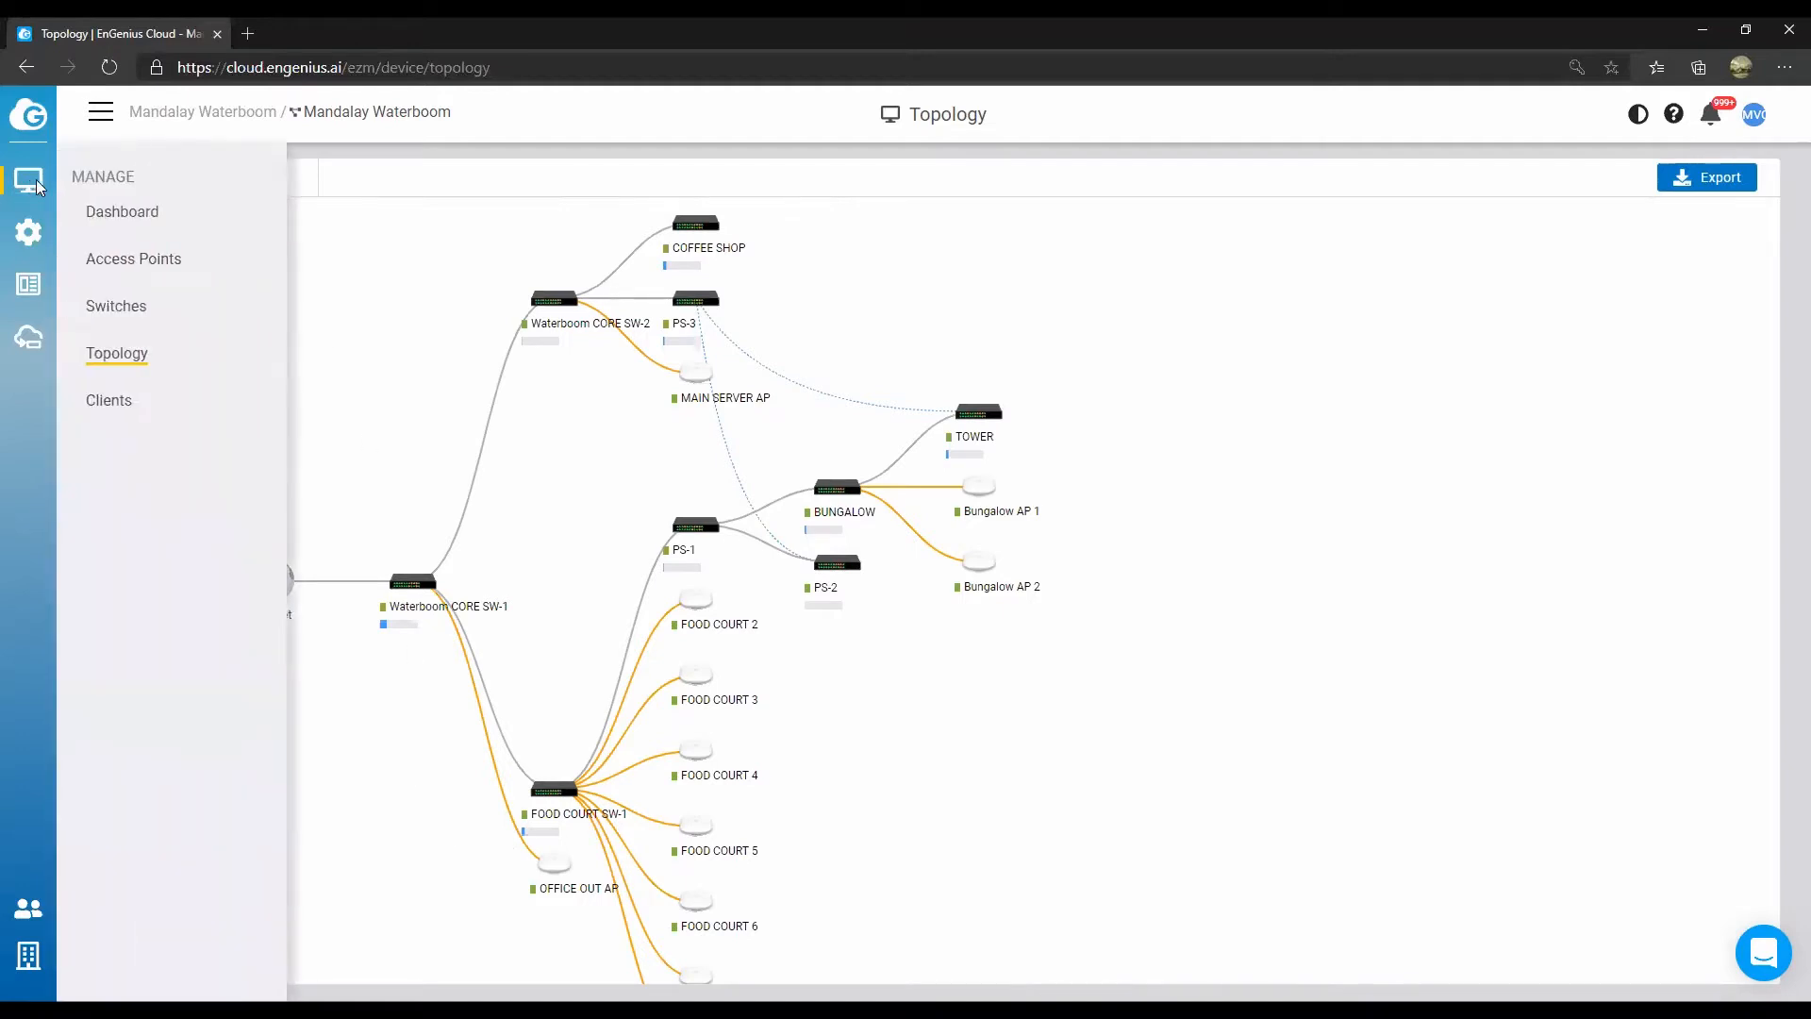
left_click(132, 261)
mouse_move(40, 251)
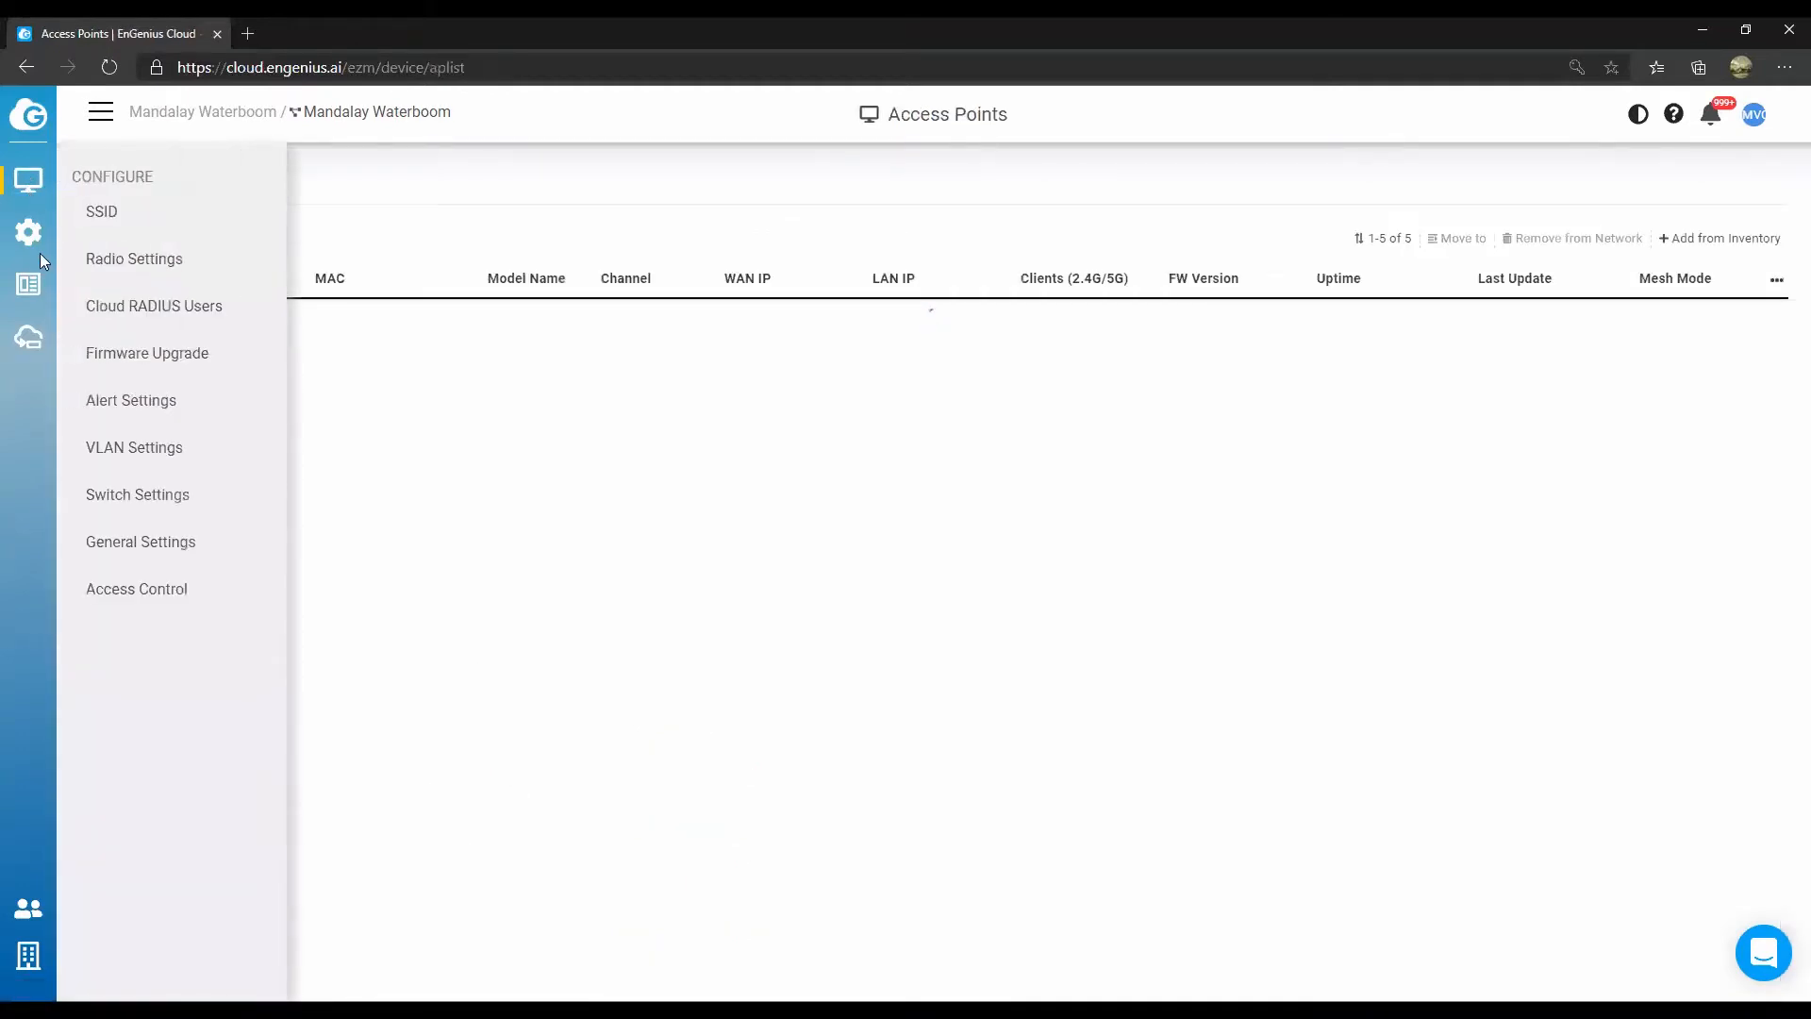
left_click(102, 212)
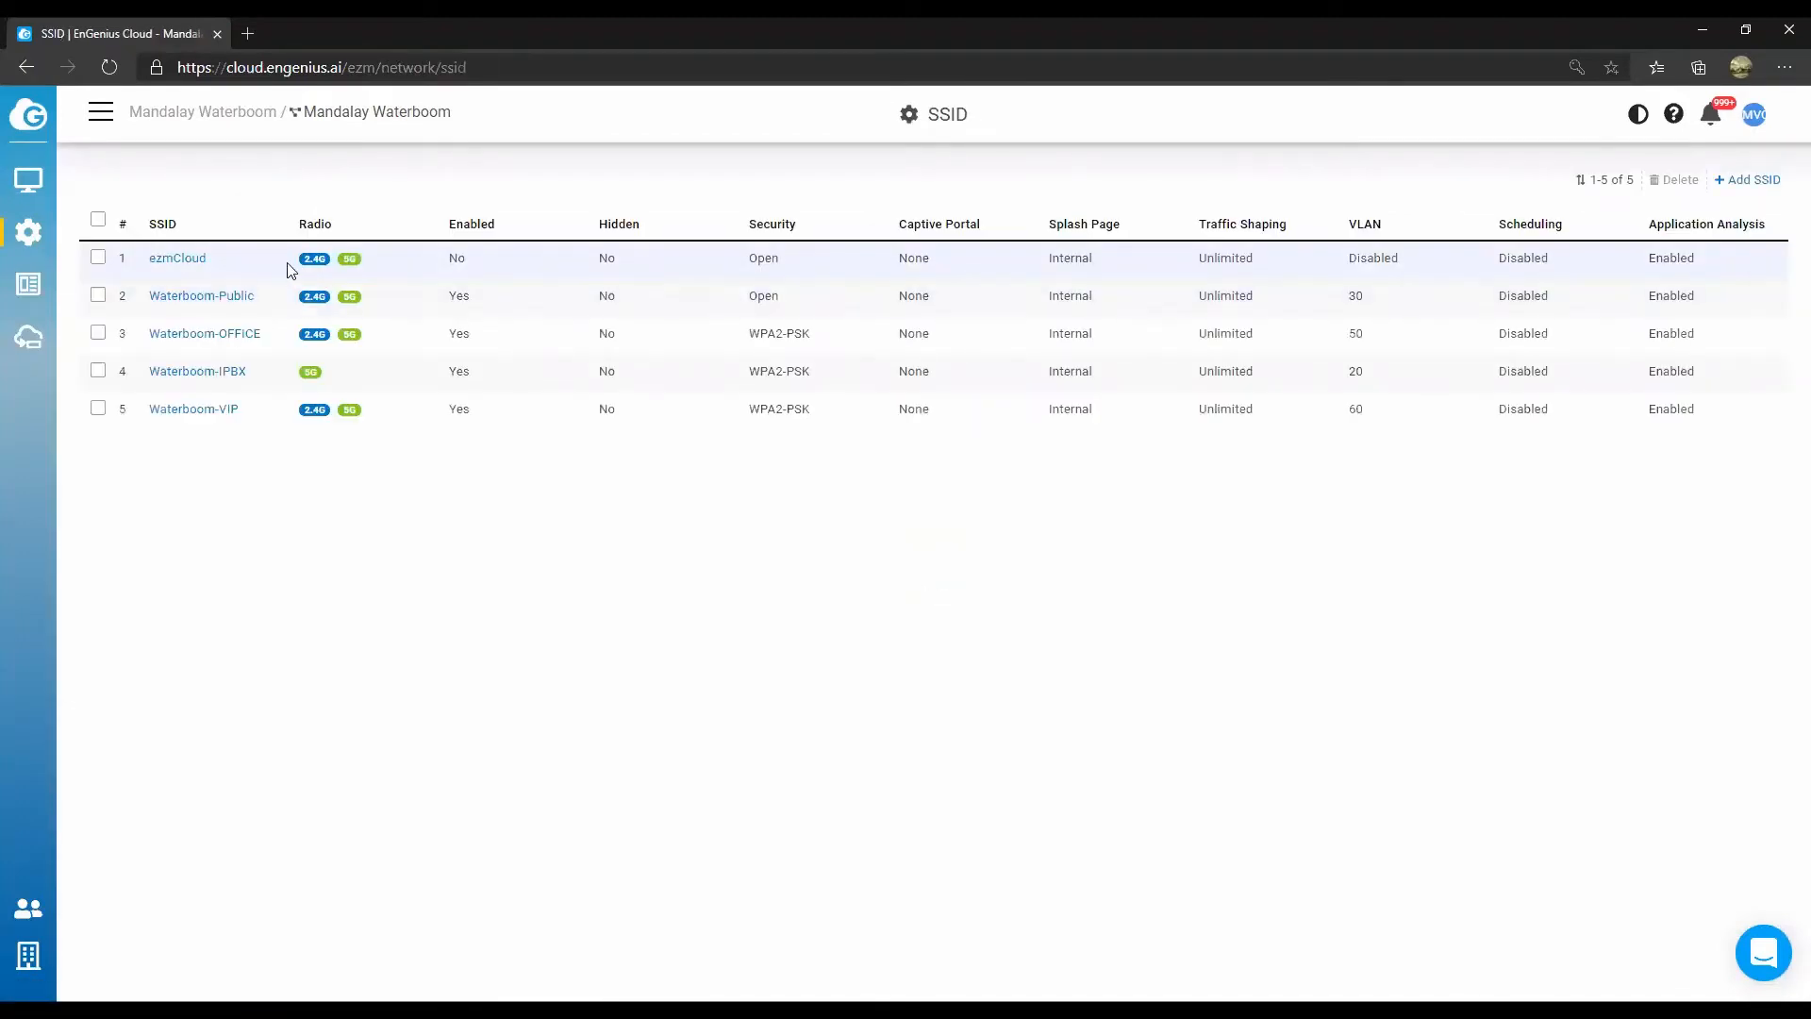
left_click(213, 408)
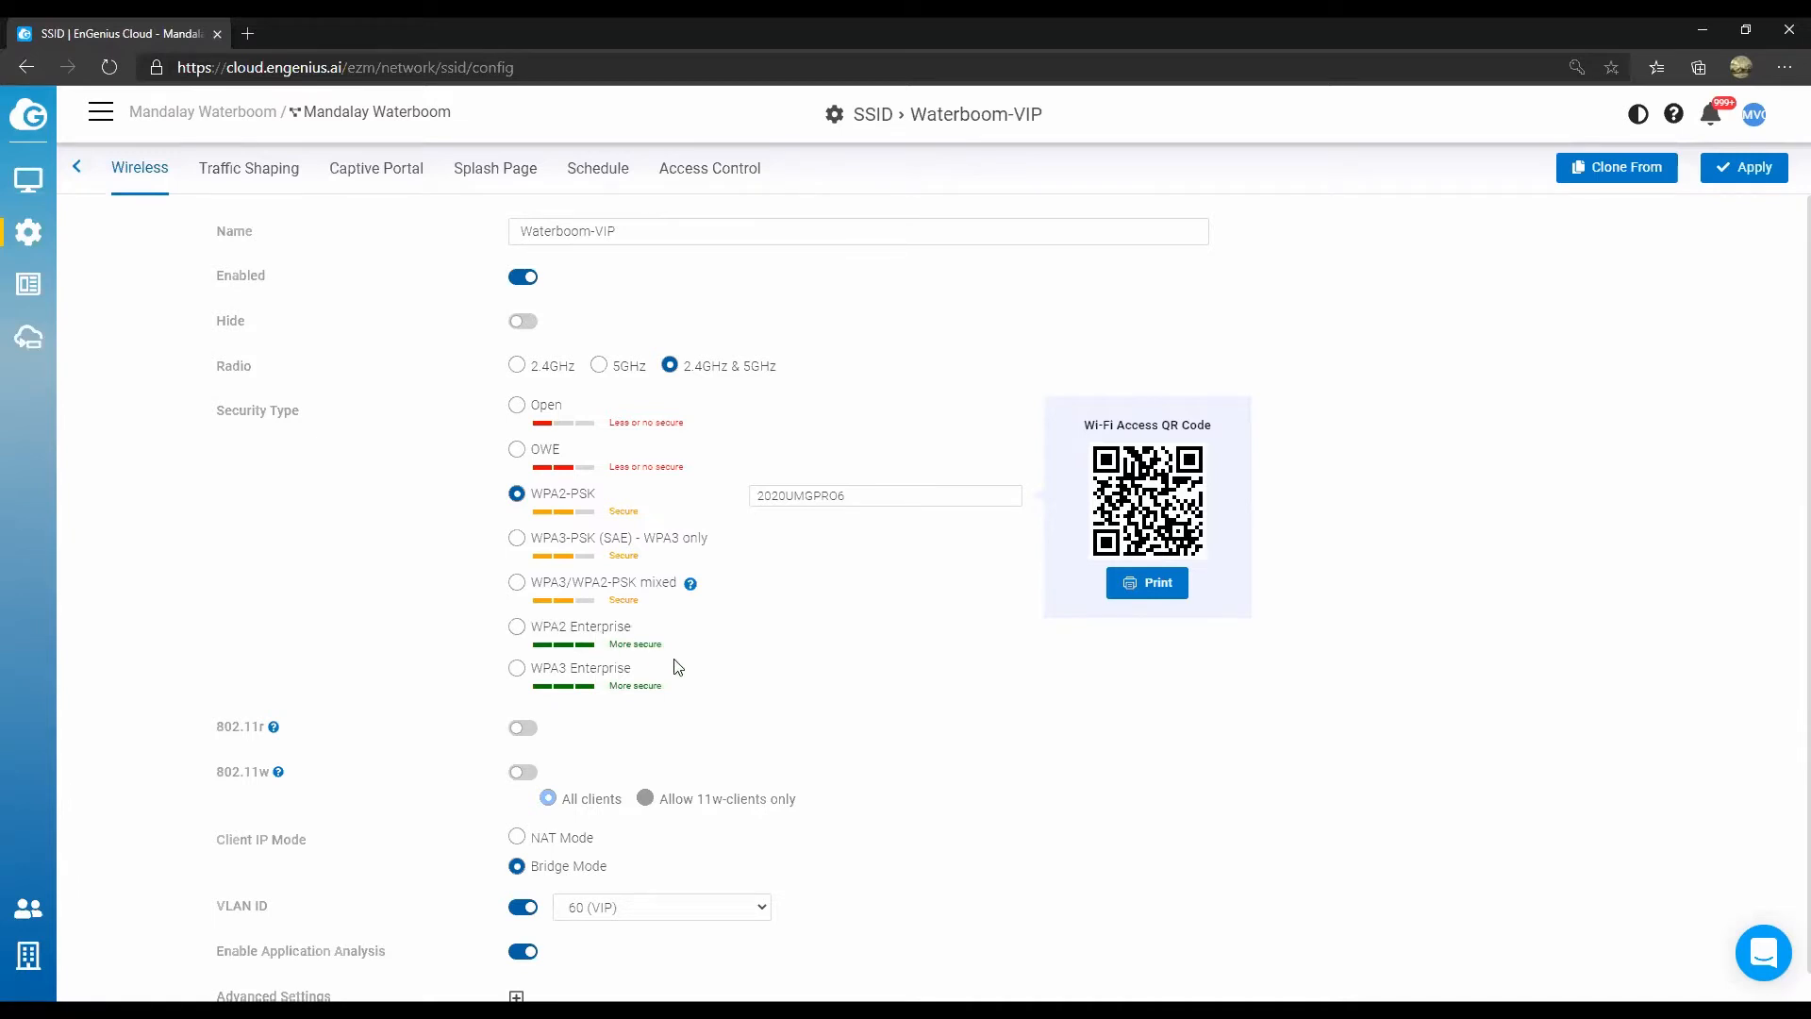
Enable 802.11w for the Waterboom-VIP SSID and expand its advanced wireless settings.
scroll(817, 673, "down", 1)
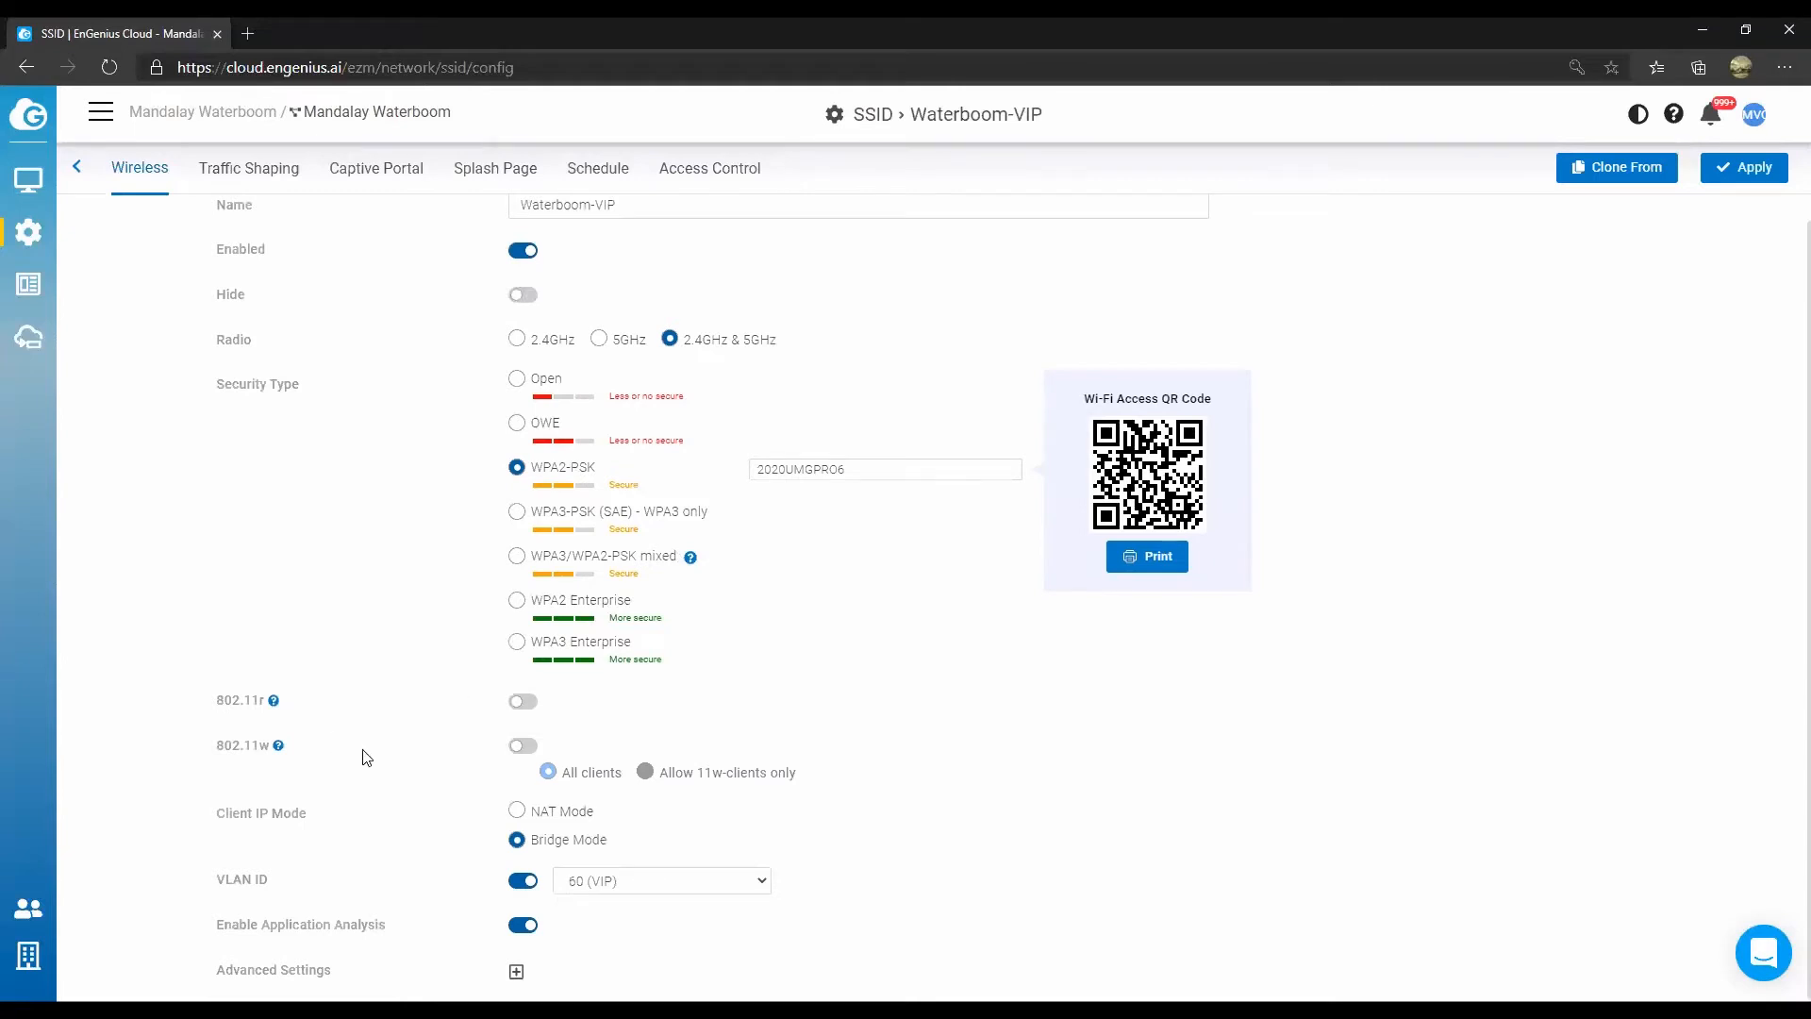
left_click(518, 749)
left_click(516, 973)
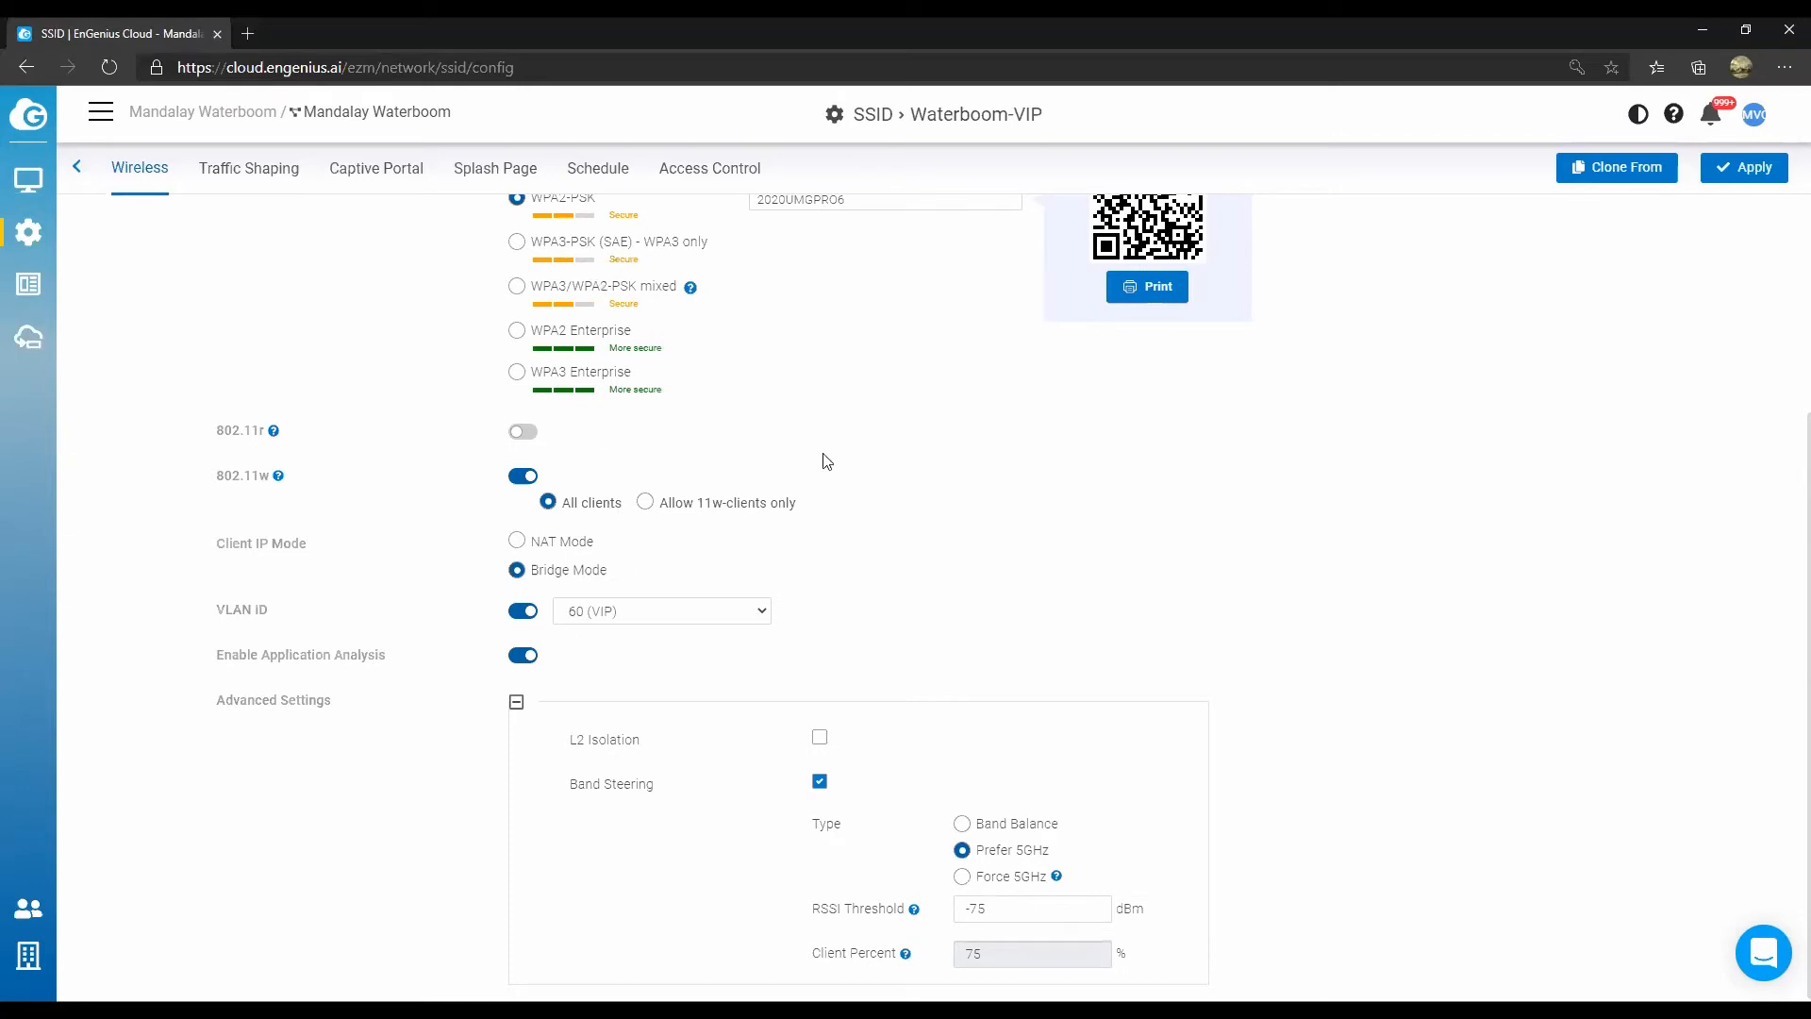
scroll(465, 533, "up", 3)
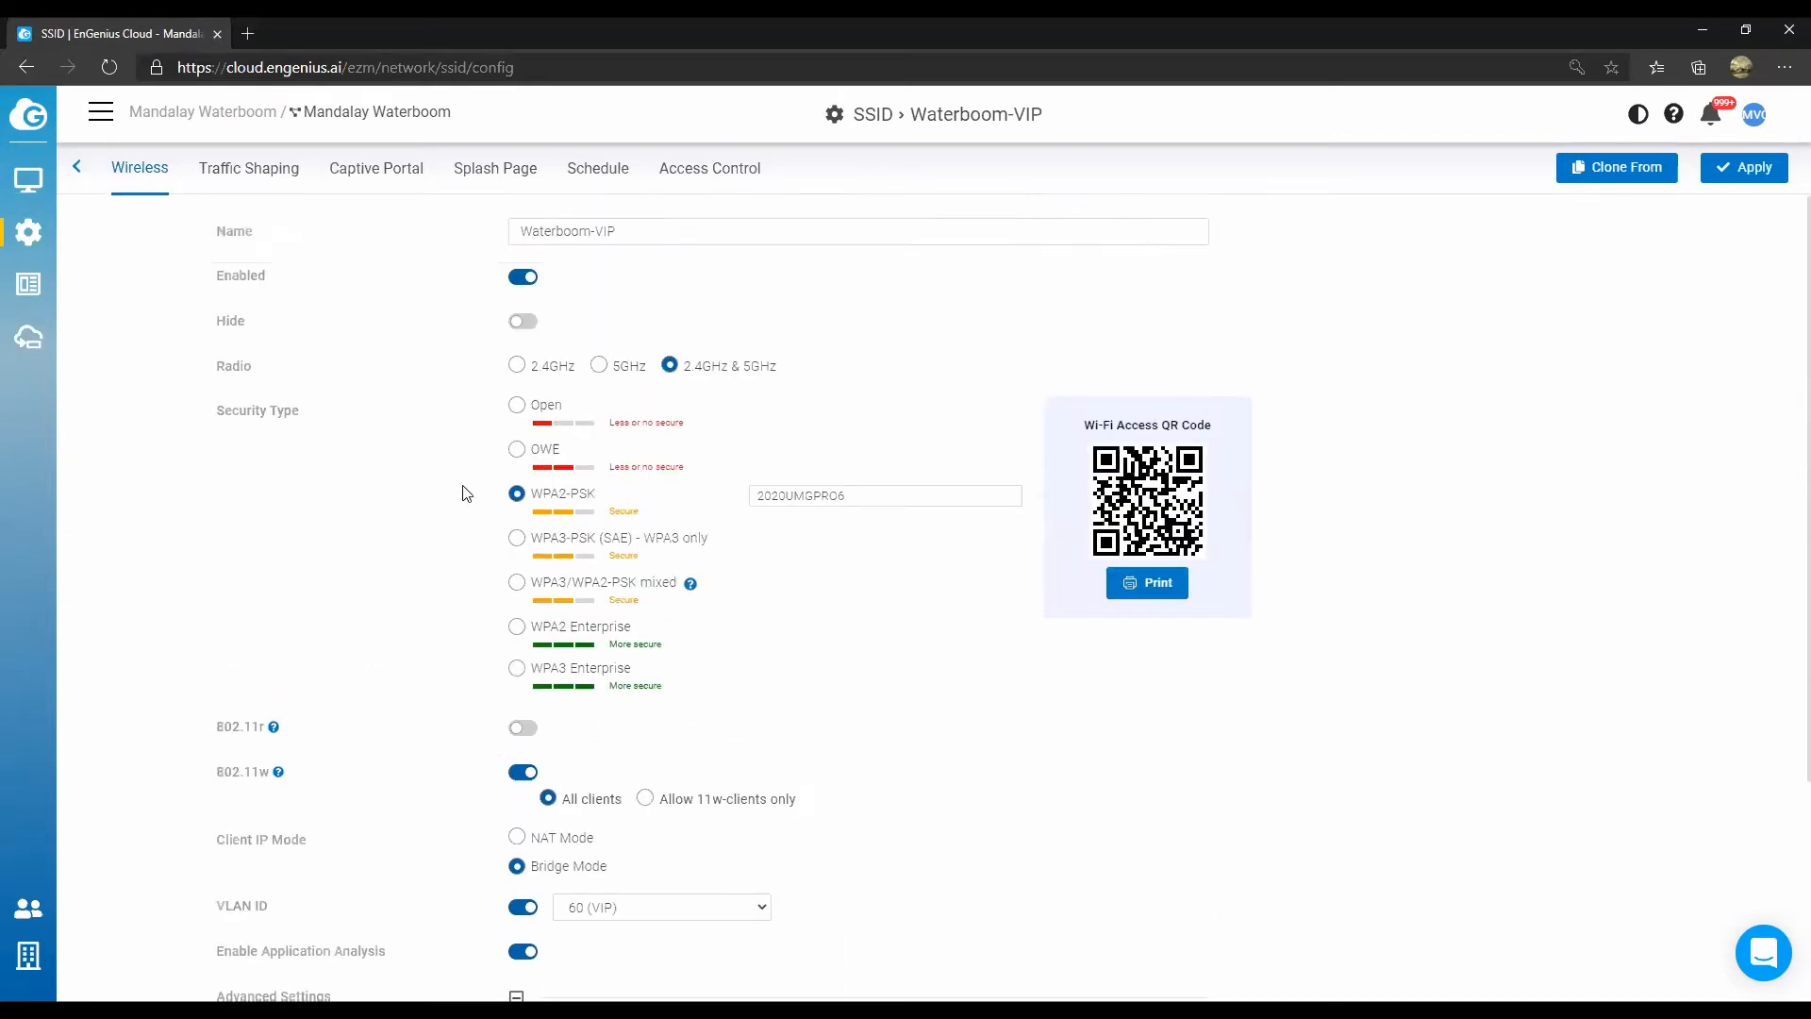
Enable the captive portal for the Waterboom-VIP SSID and view its local splash page.
left_click(361, 177)
left_click(527, 228)
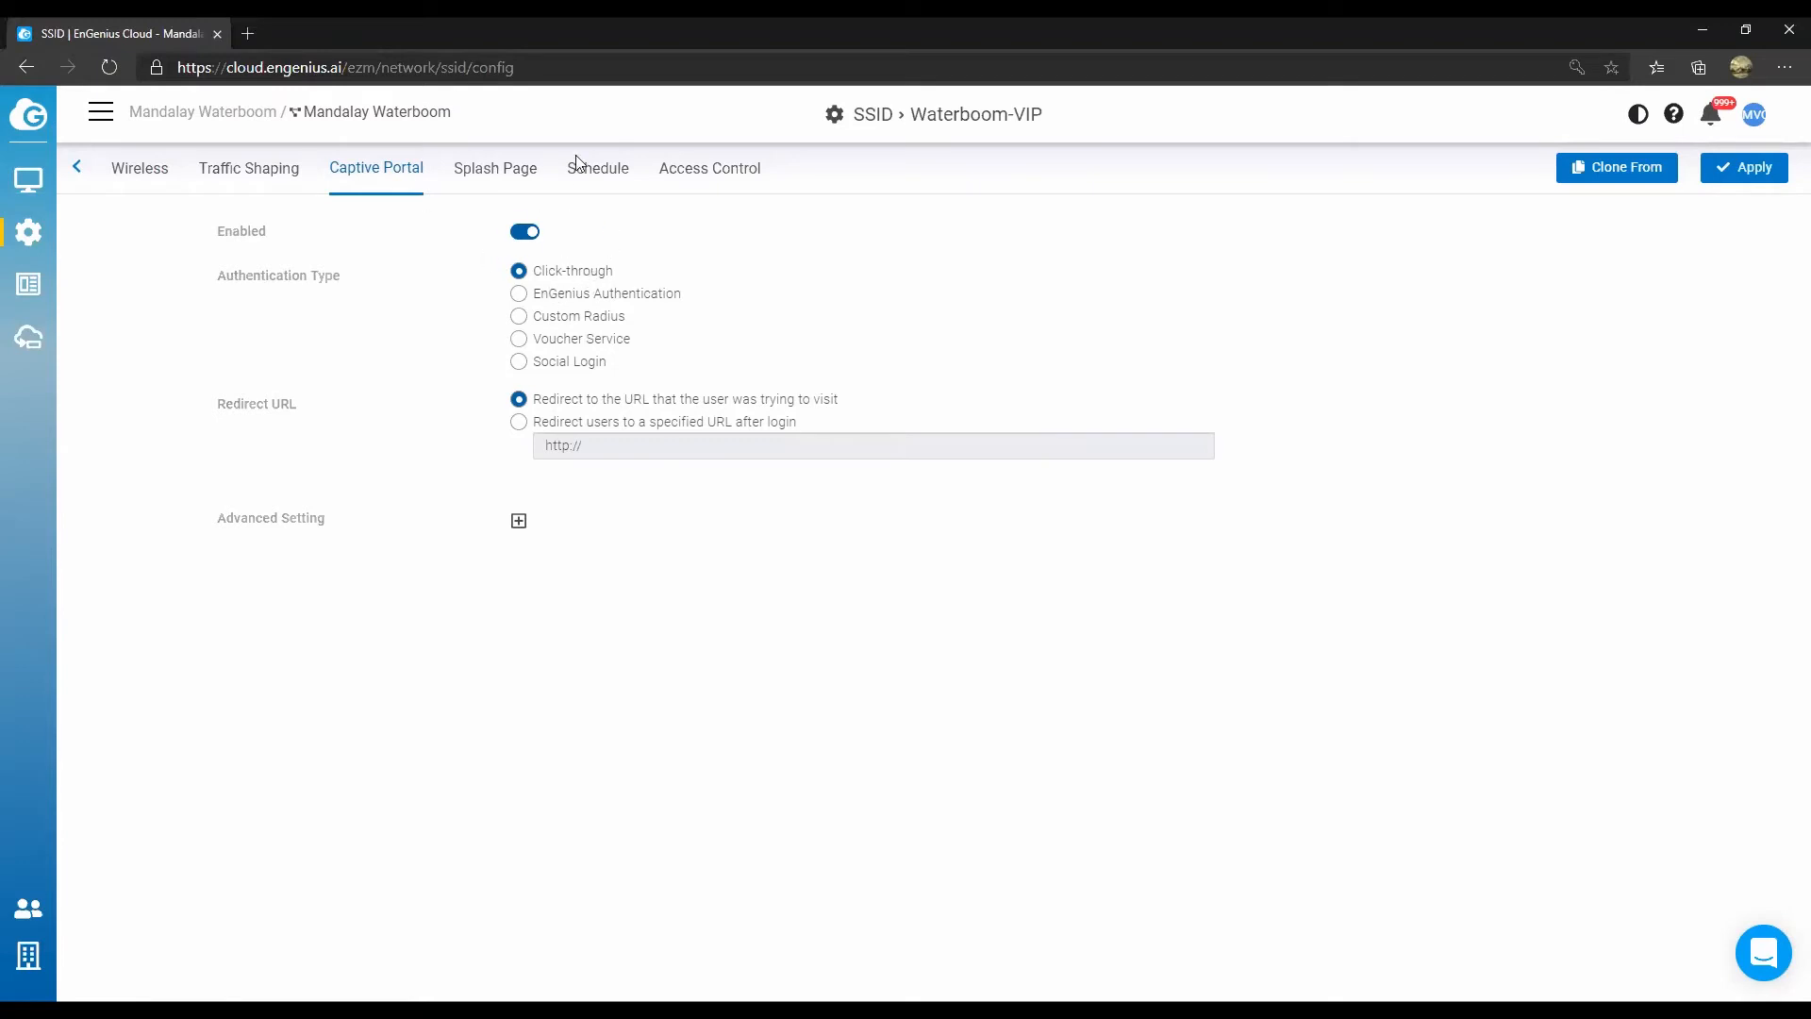
left_click(481, 172)
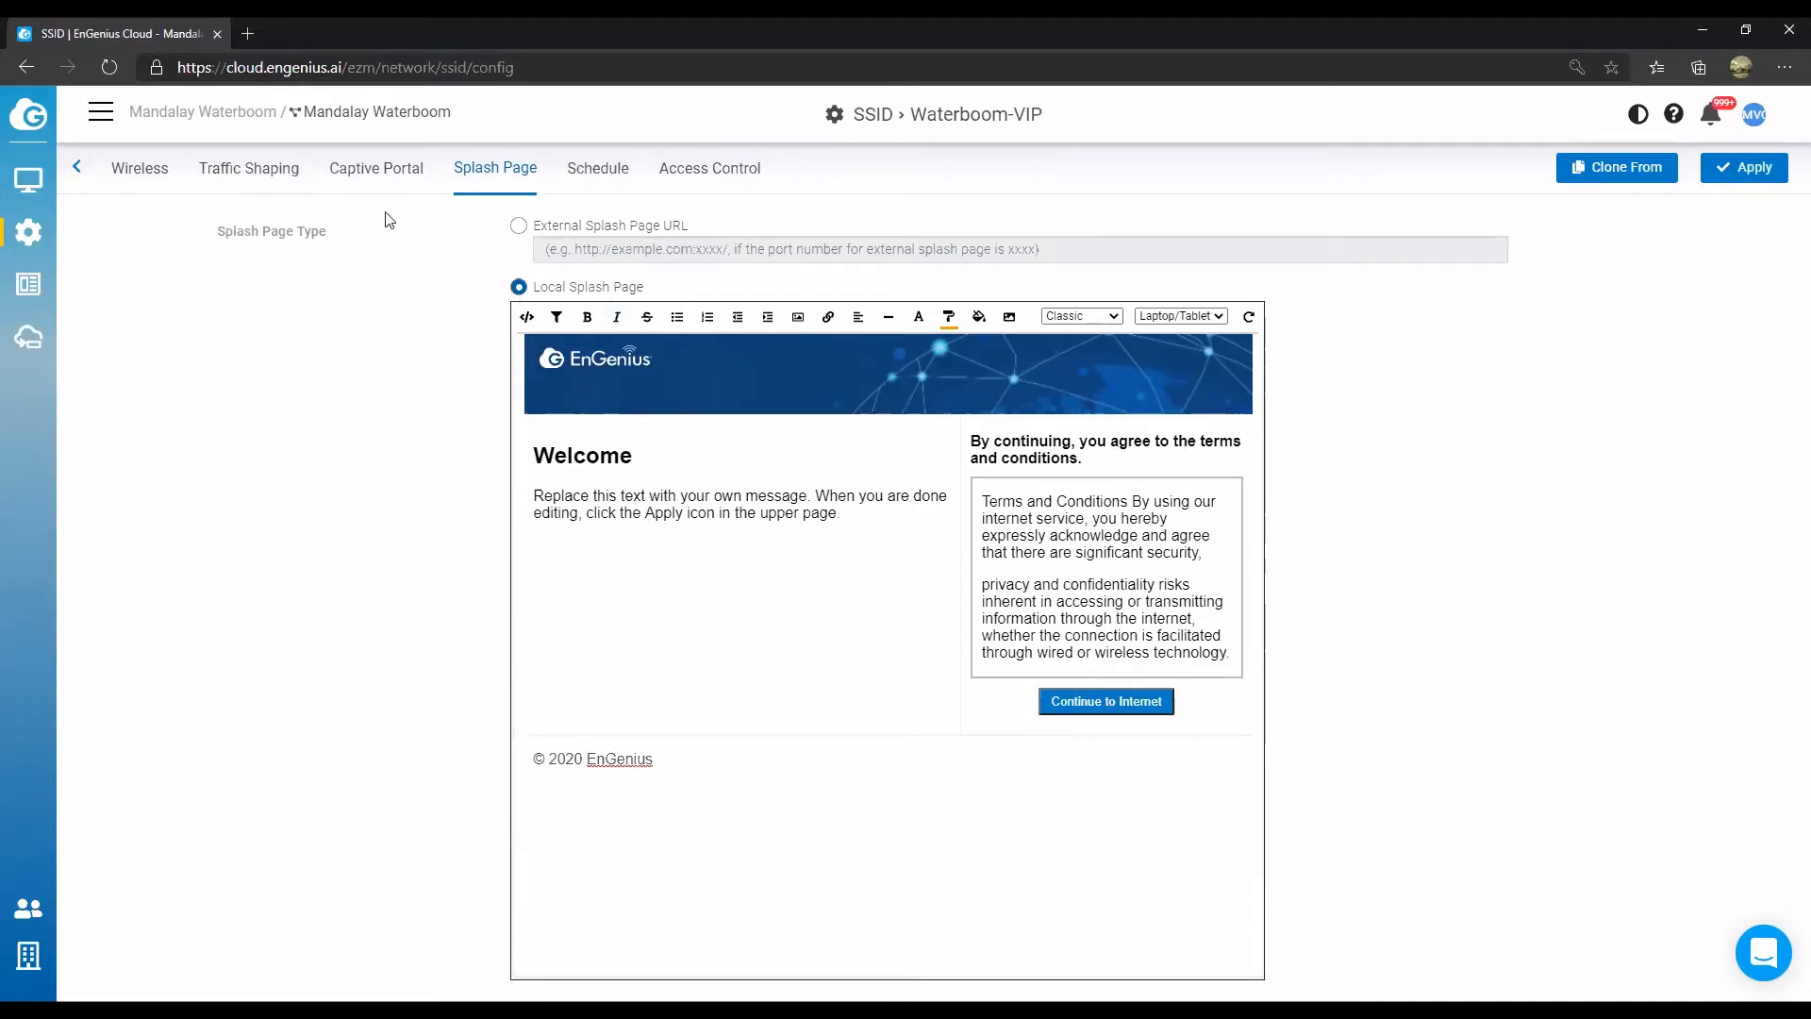
Try EnGenius Authentication as the captive portal's authentication type and preview the matching splash page.
left_click(407, 172)
left_click(647, 294)
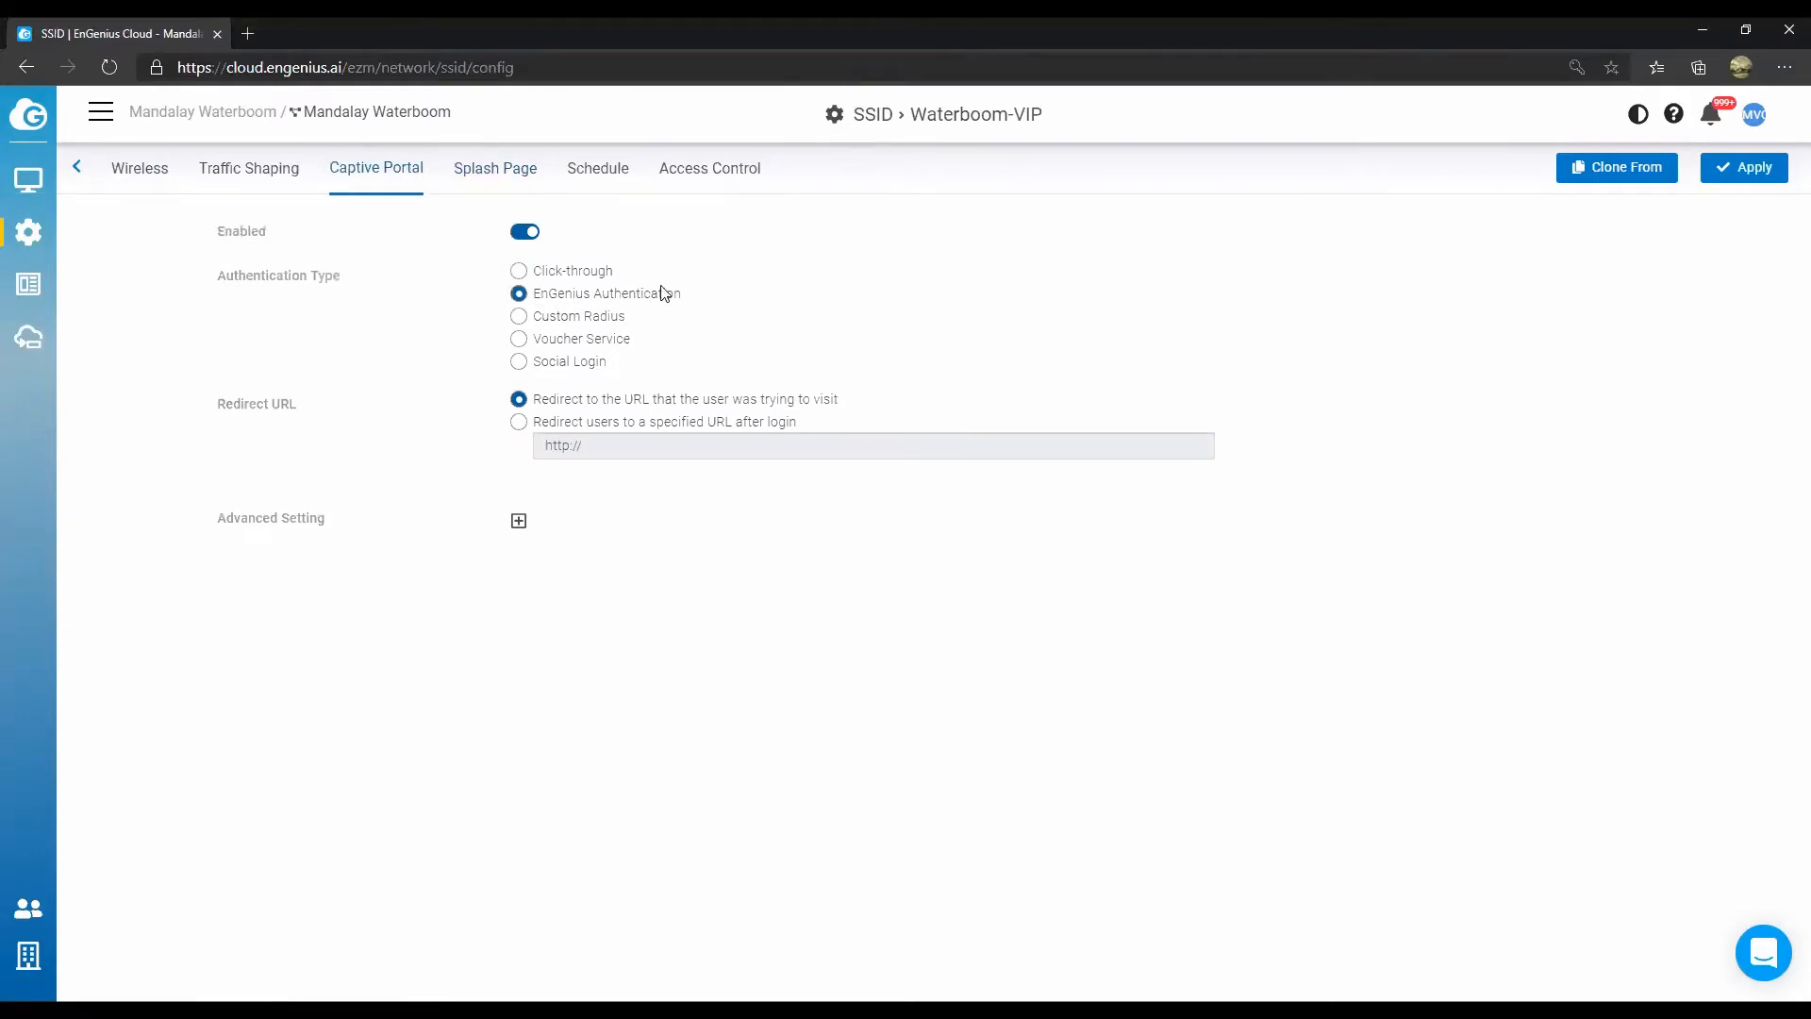
left_click(502, 175)
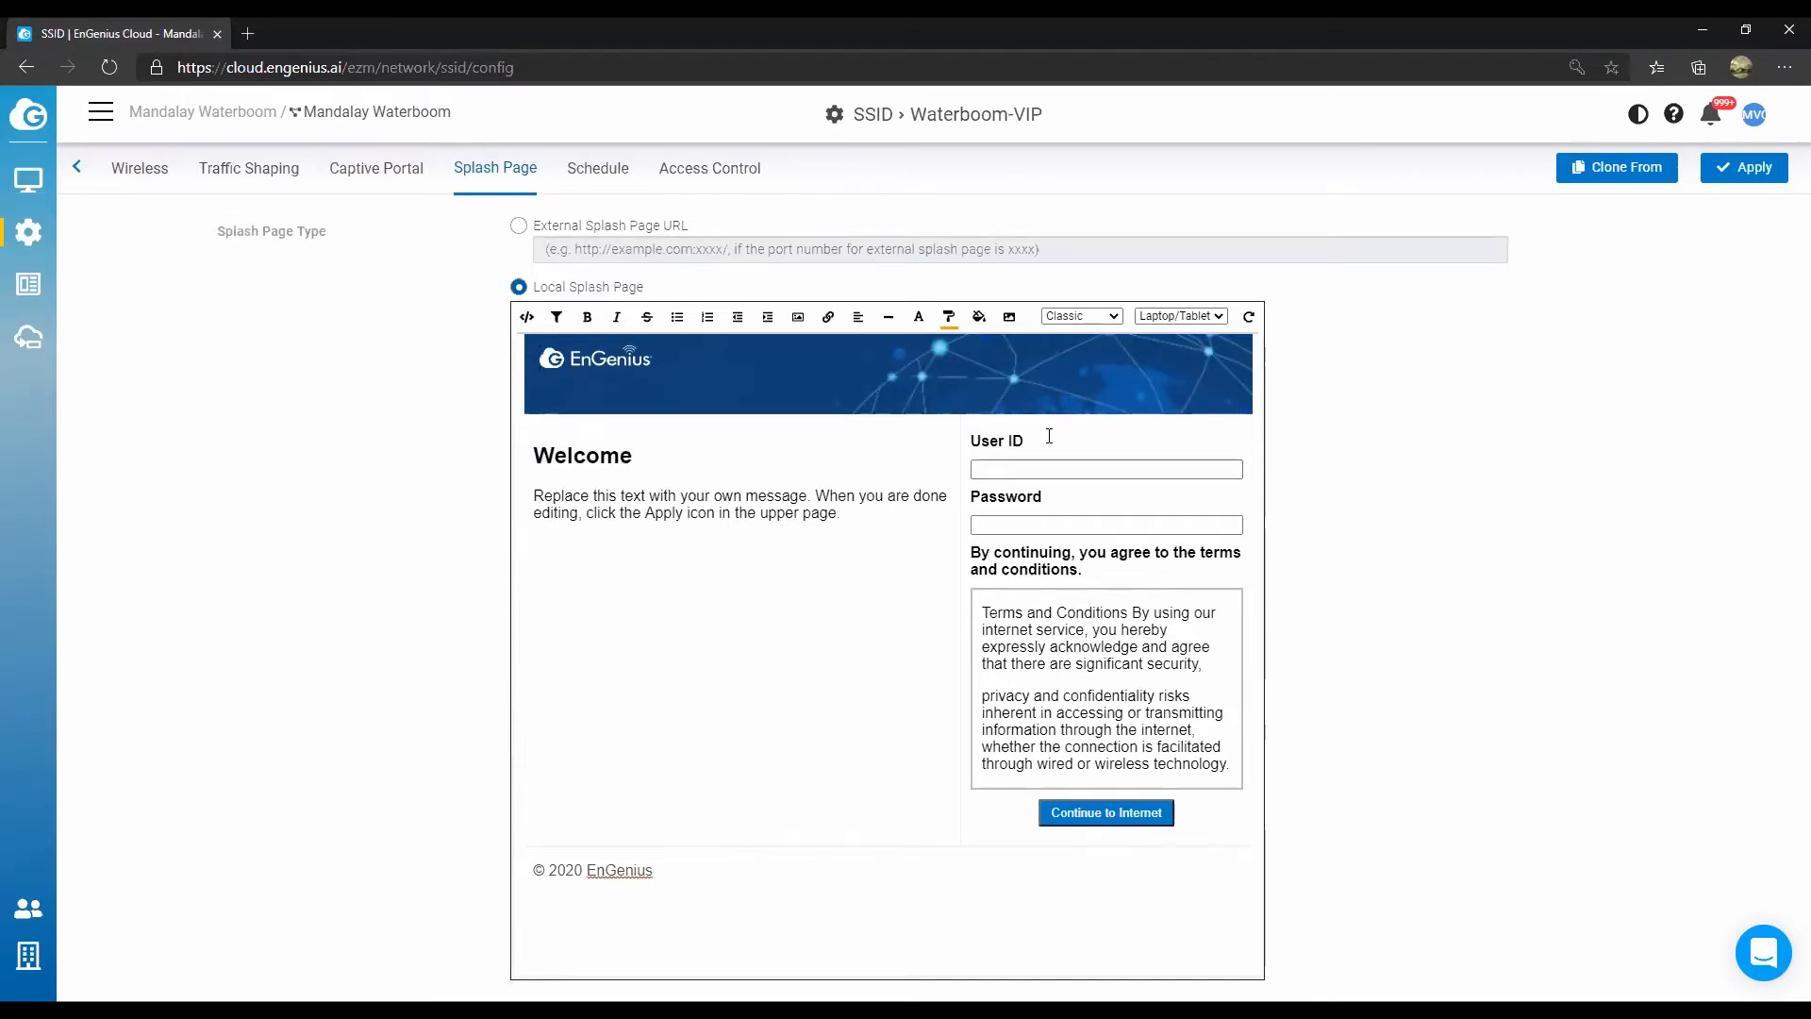
Try Custom Radius as the captive portal's authentication type and look over its server fields without filling them in.
left_click(389, 187)
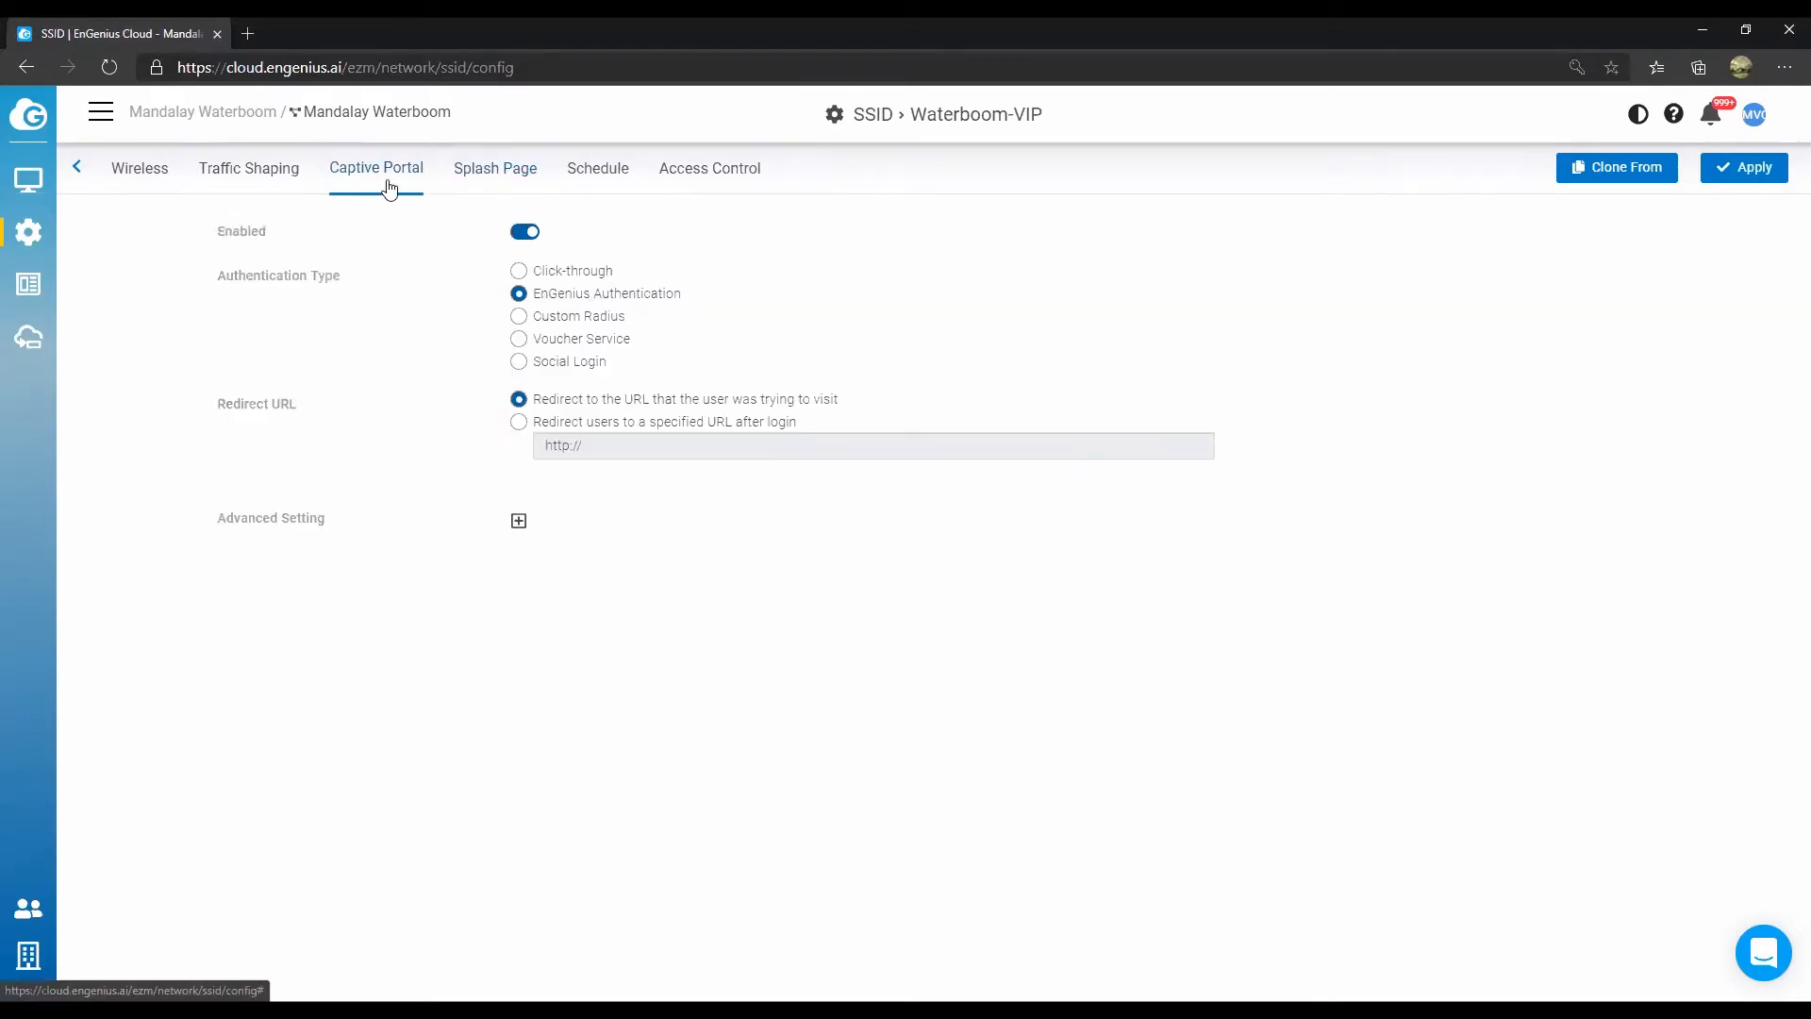
left_click(598, 321)
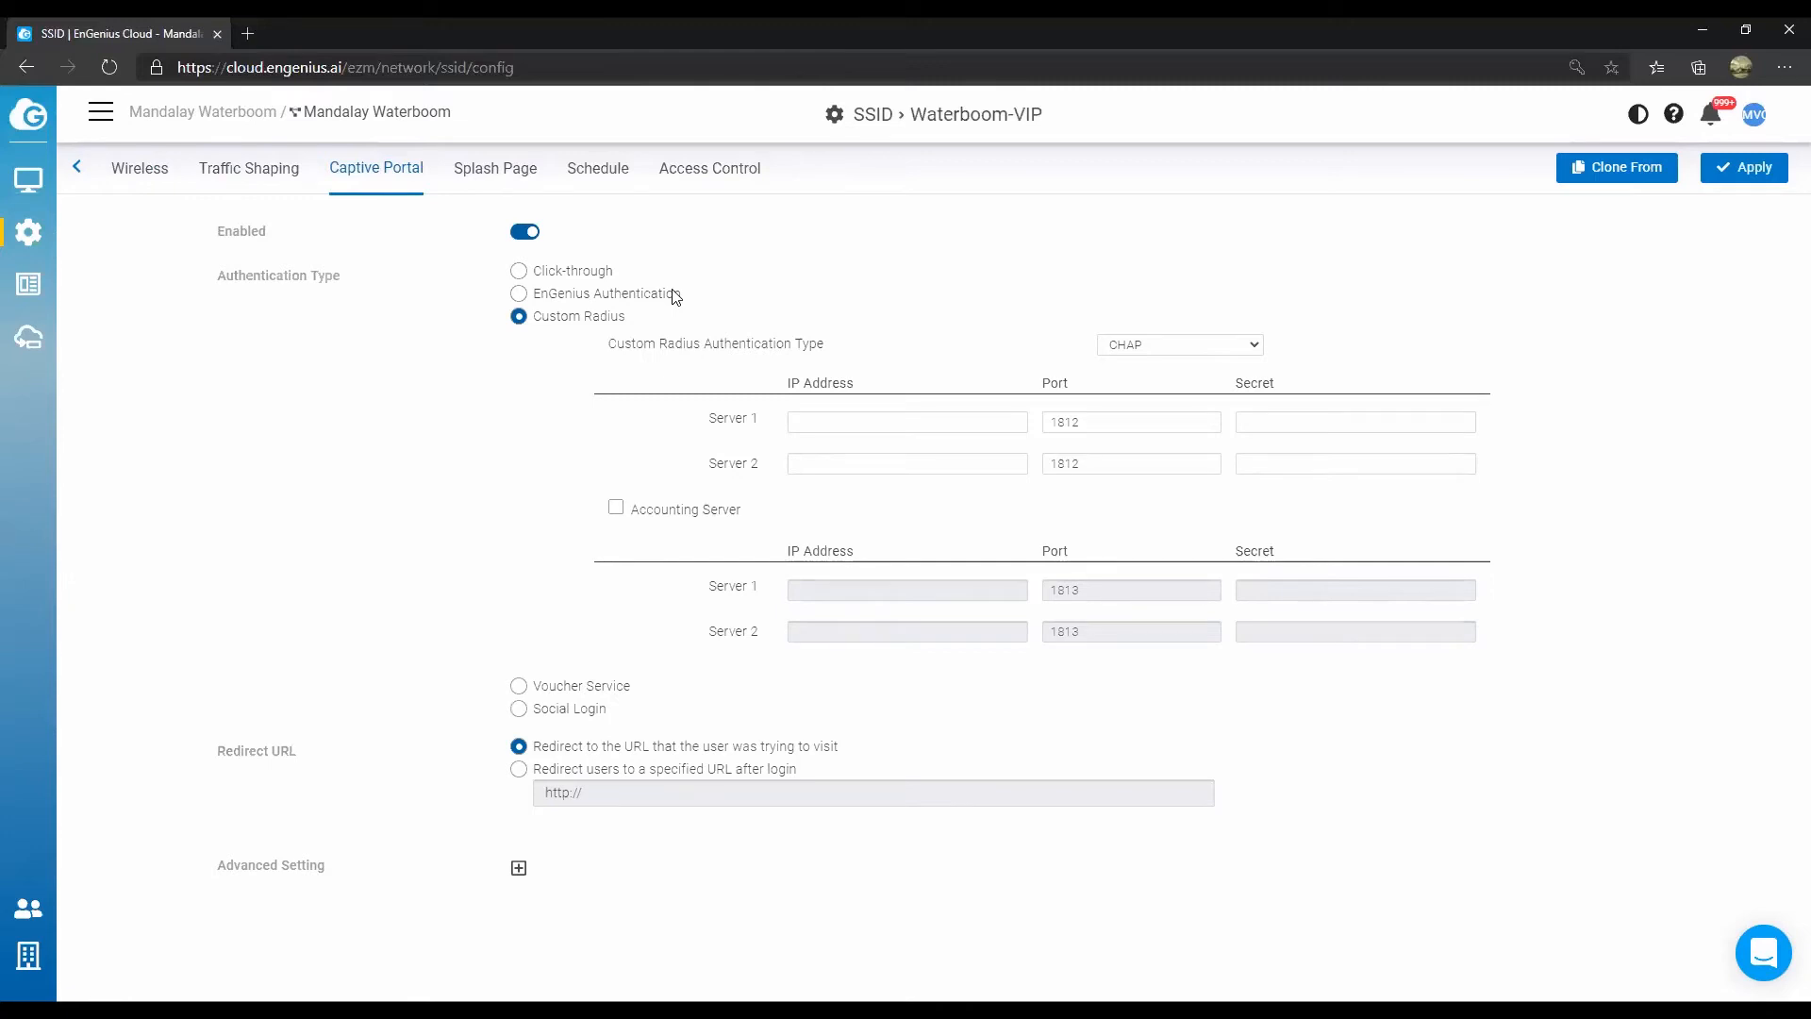
left_click(883, 422)
left_click(973, 316)
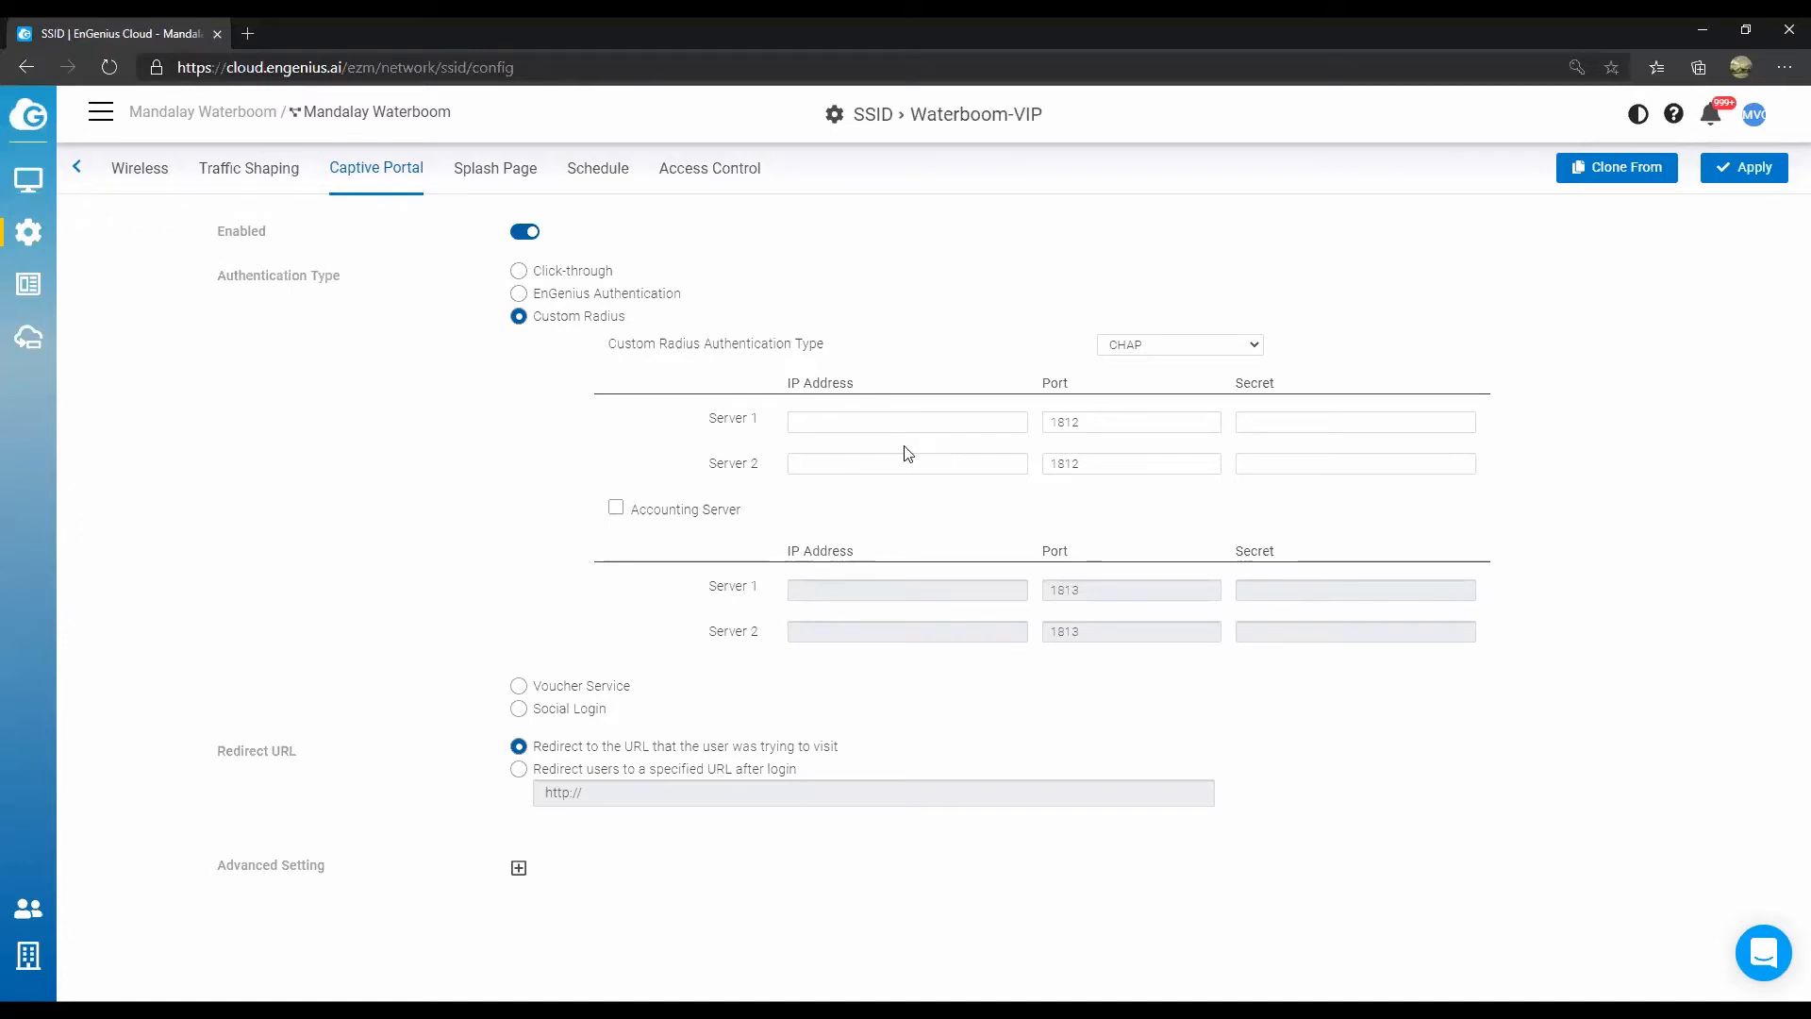
Set the captive portal's authentication type to Voucher Service and check the time and login options for a new access plan without saving it.
left_click(575, 686)
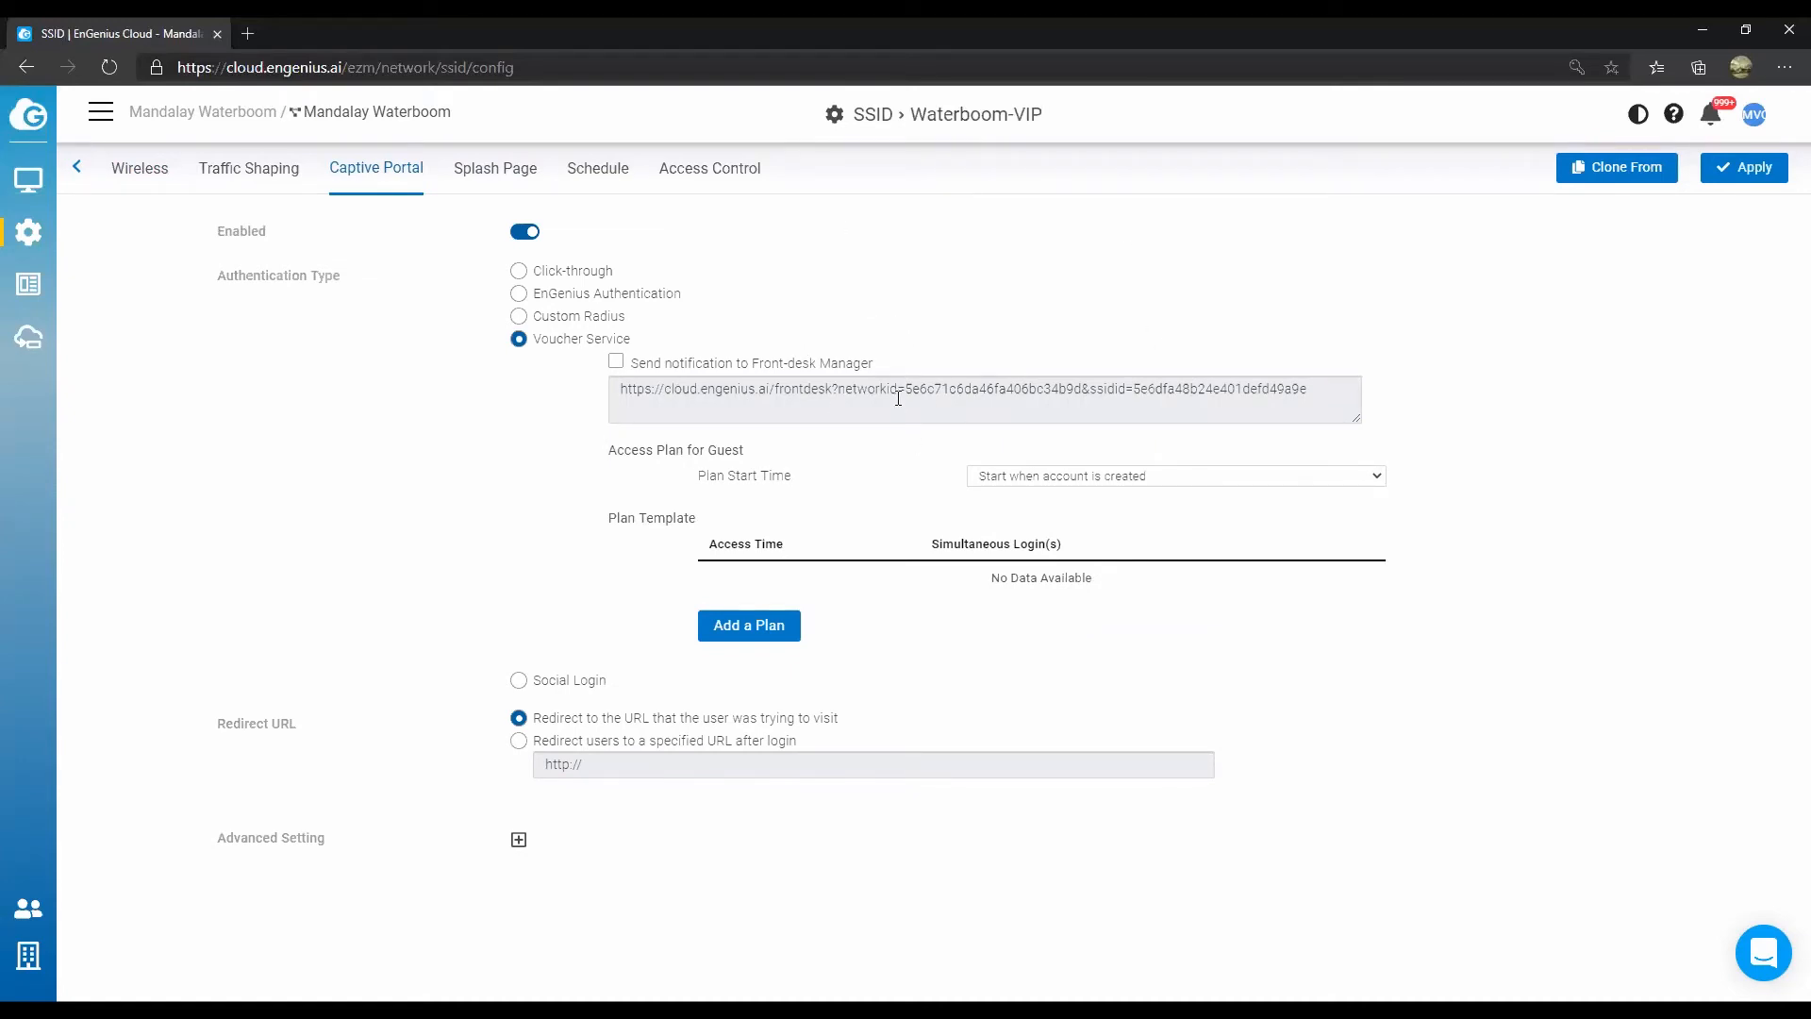
left_click(760, 634)
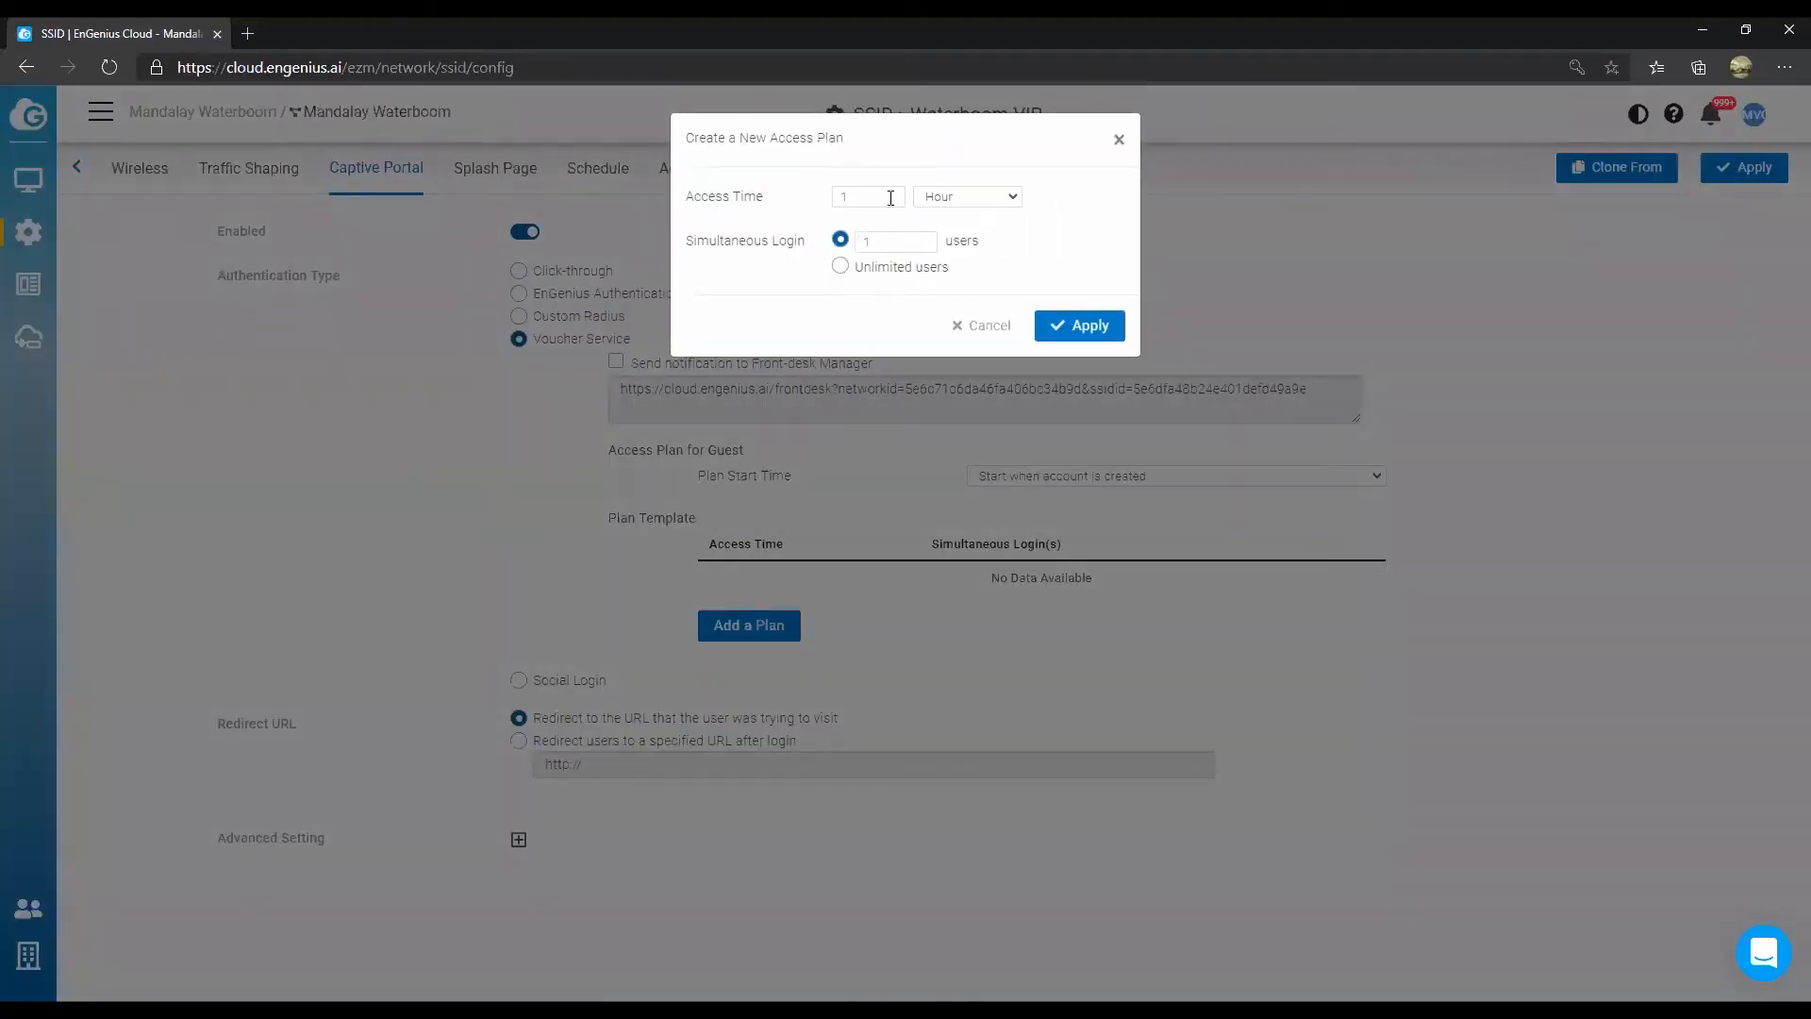
left_click(944, 195)
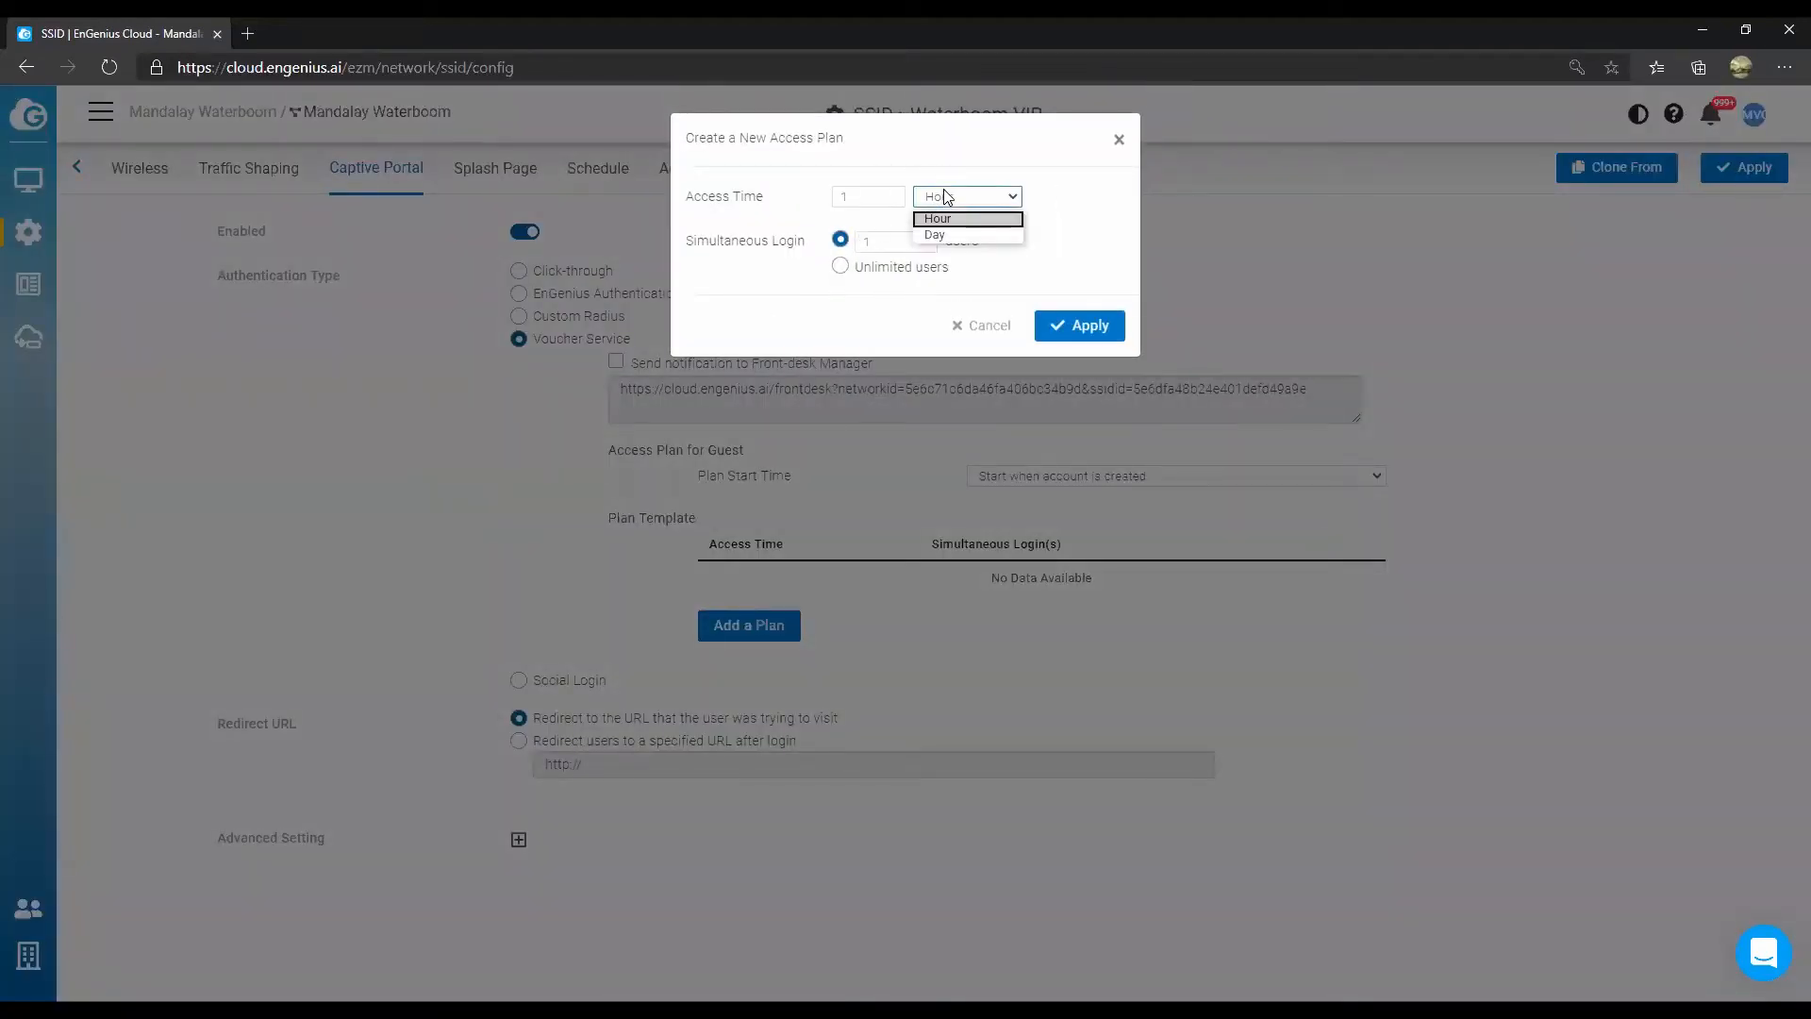
left_click(964, 235)
left_click(943, 197)
left_click(918, 218)
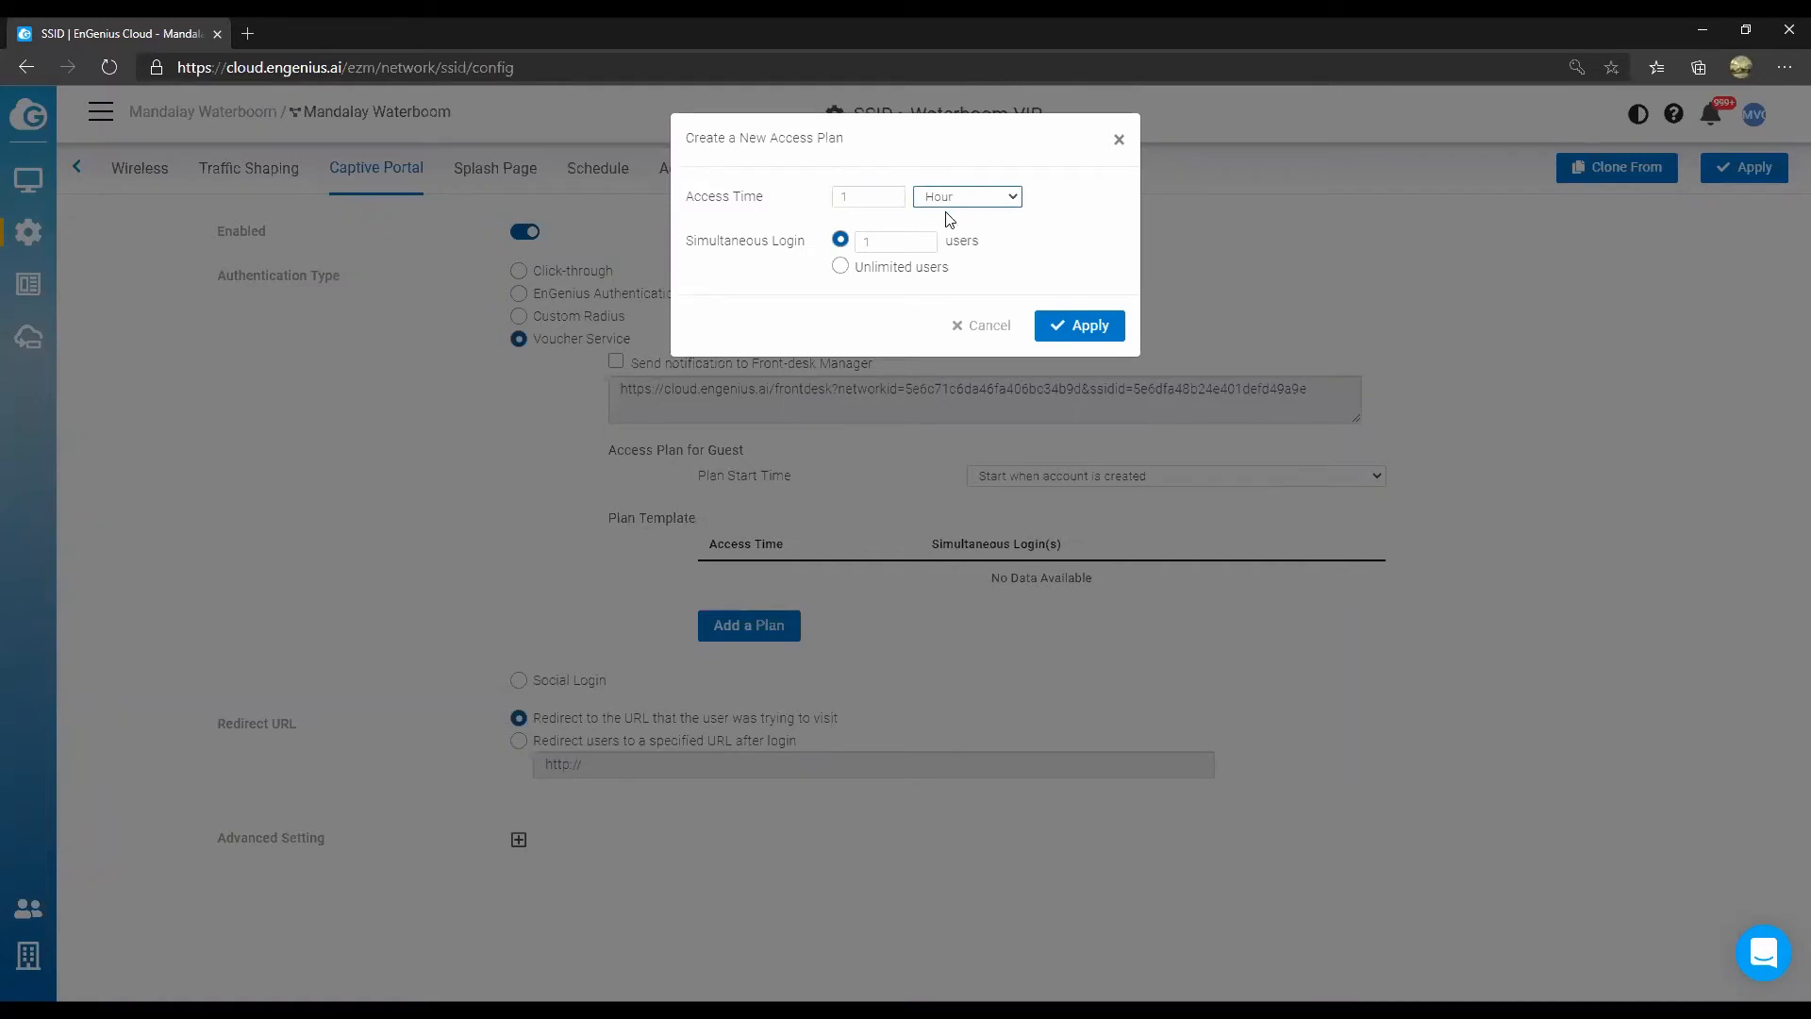
left_click_drag(934, 242, 836, 250)
left_click(983, 325)
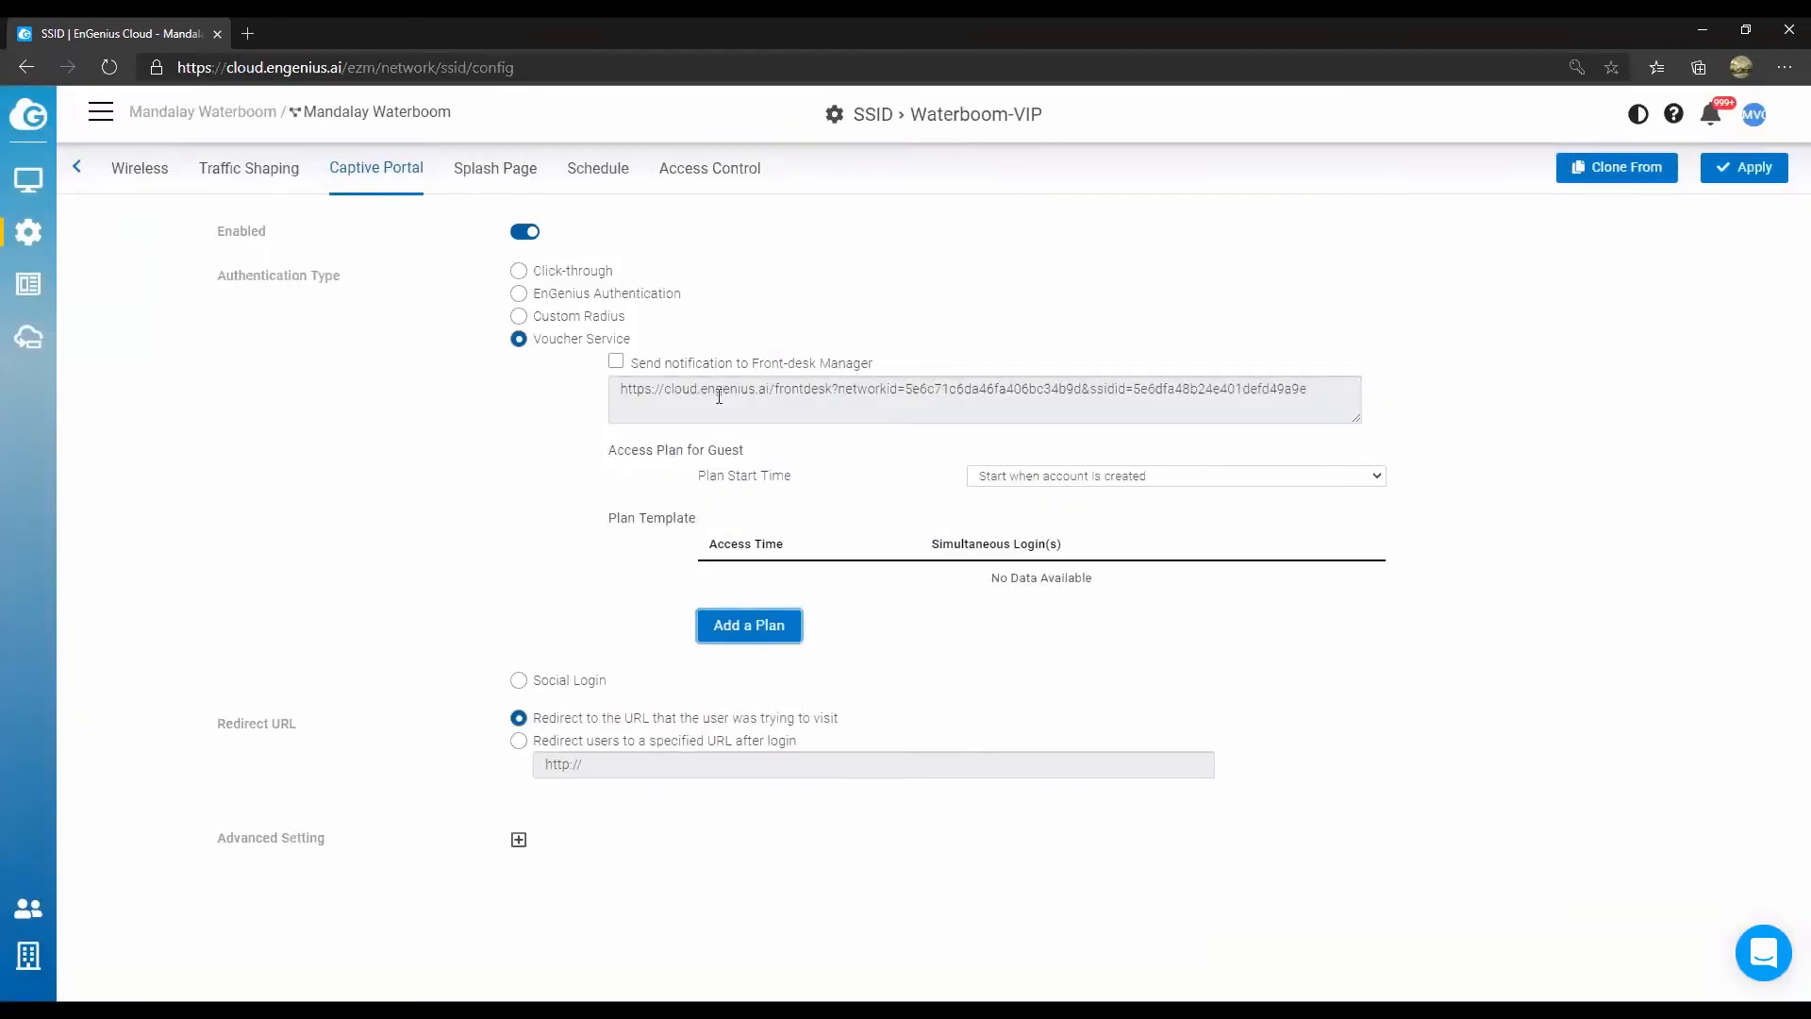
Highlight the full front-desk URL in the Voucher Service settings.
left_click_drag(619, 388, 1344, 376)
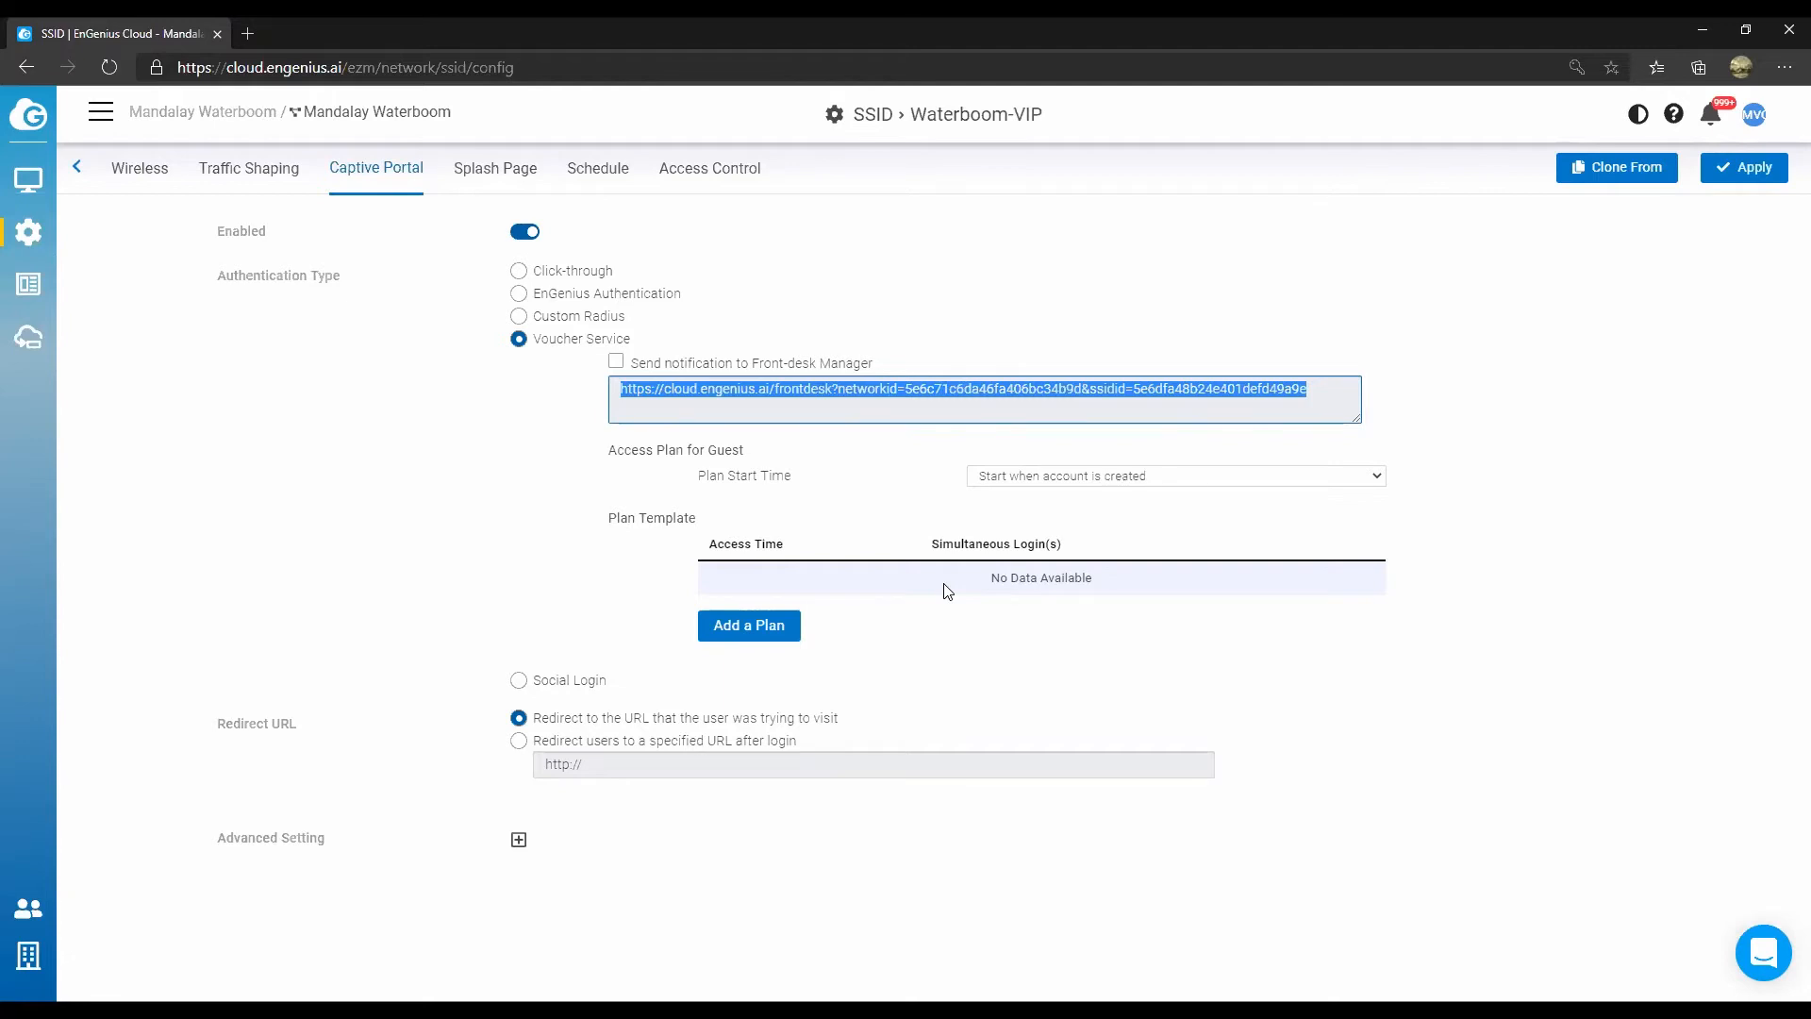
Set the captive portal's authentication type to Social Login and preview the matching splash page.
left_click(573, 681)
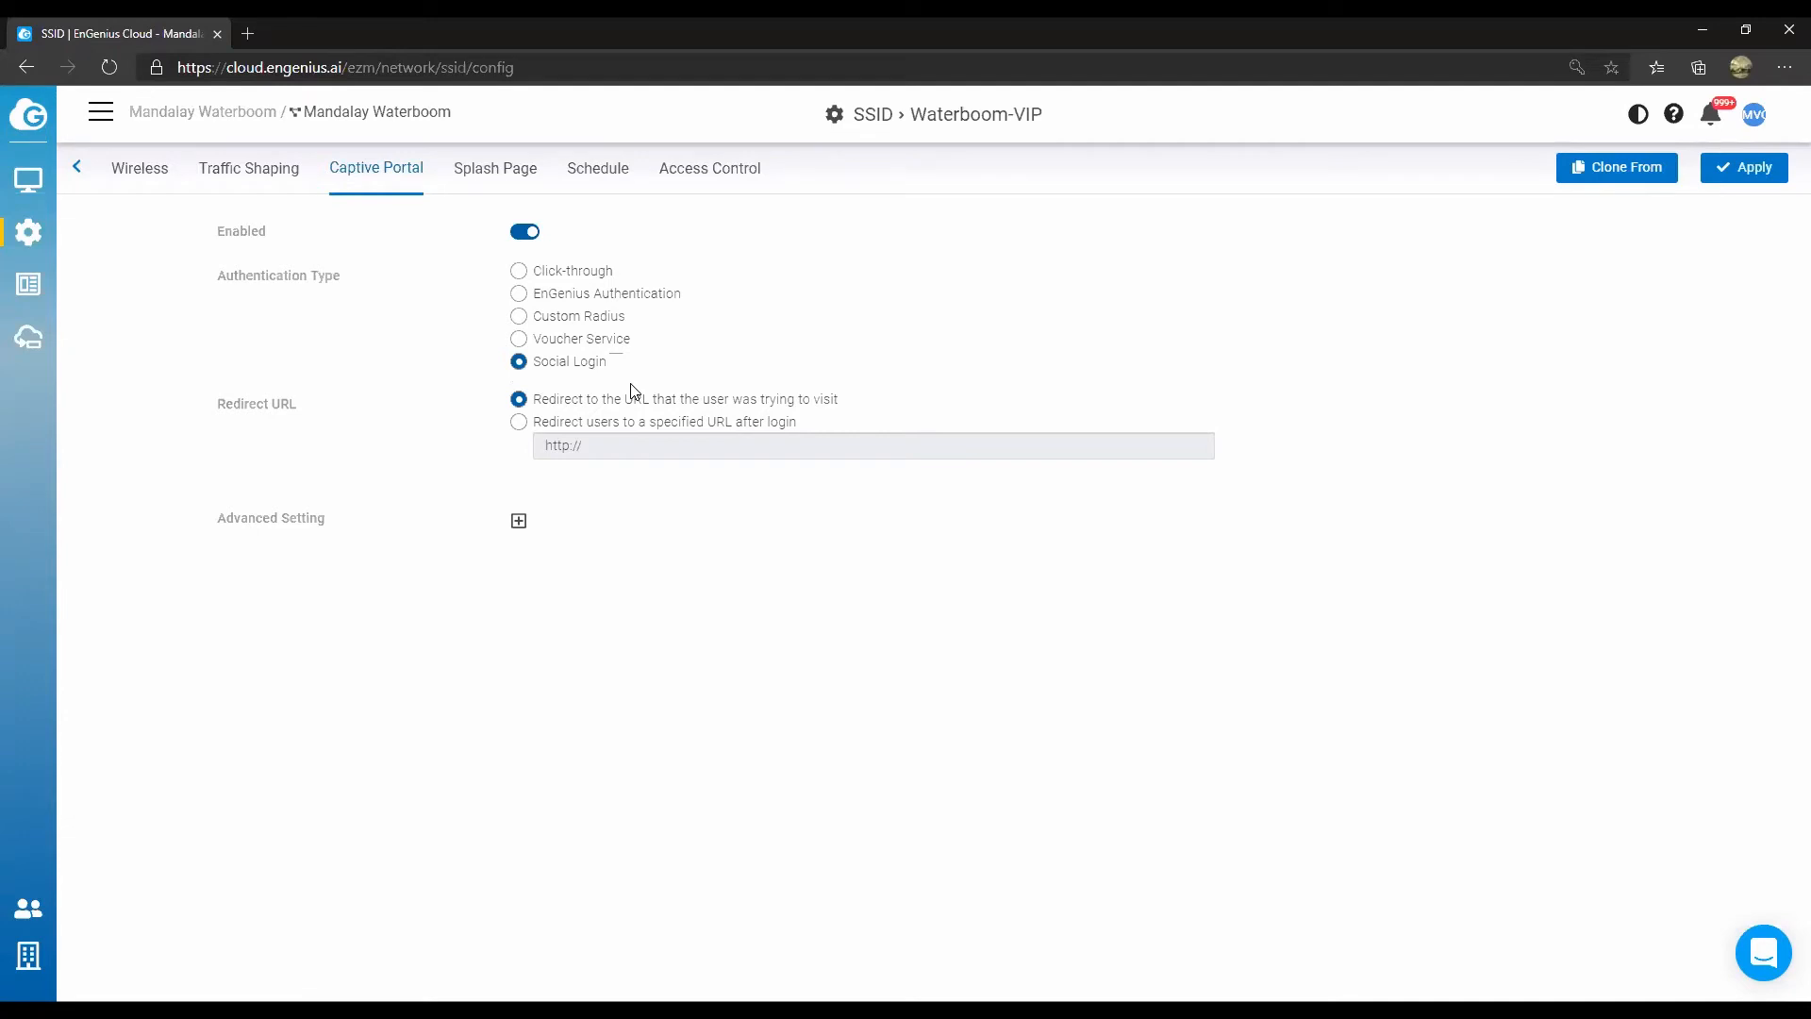
left_click(505, 184)
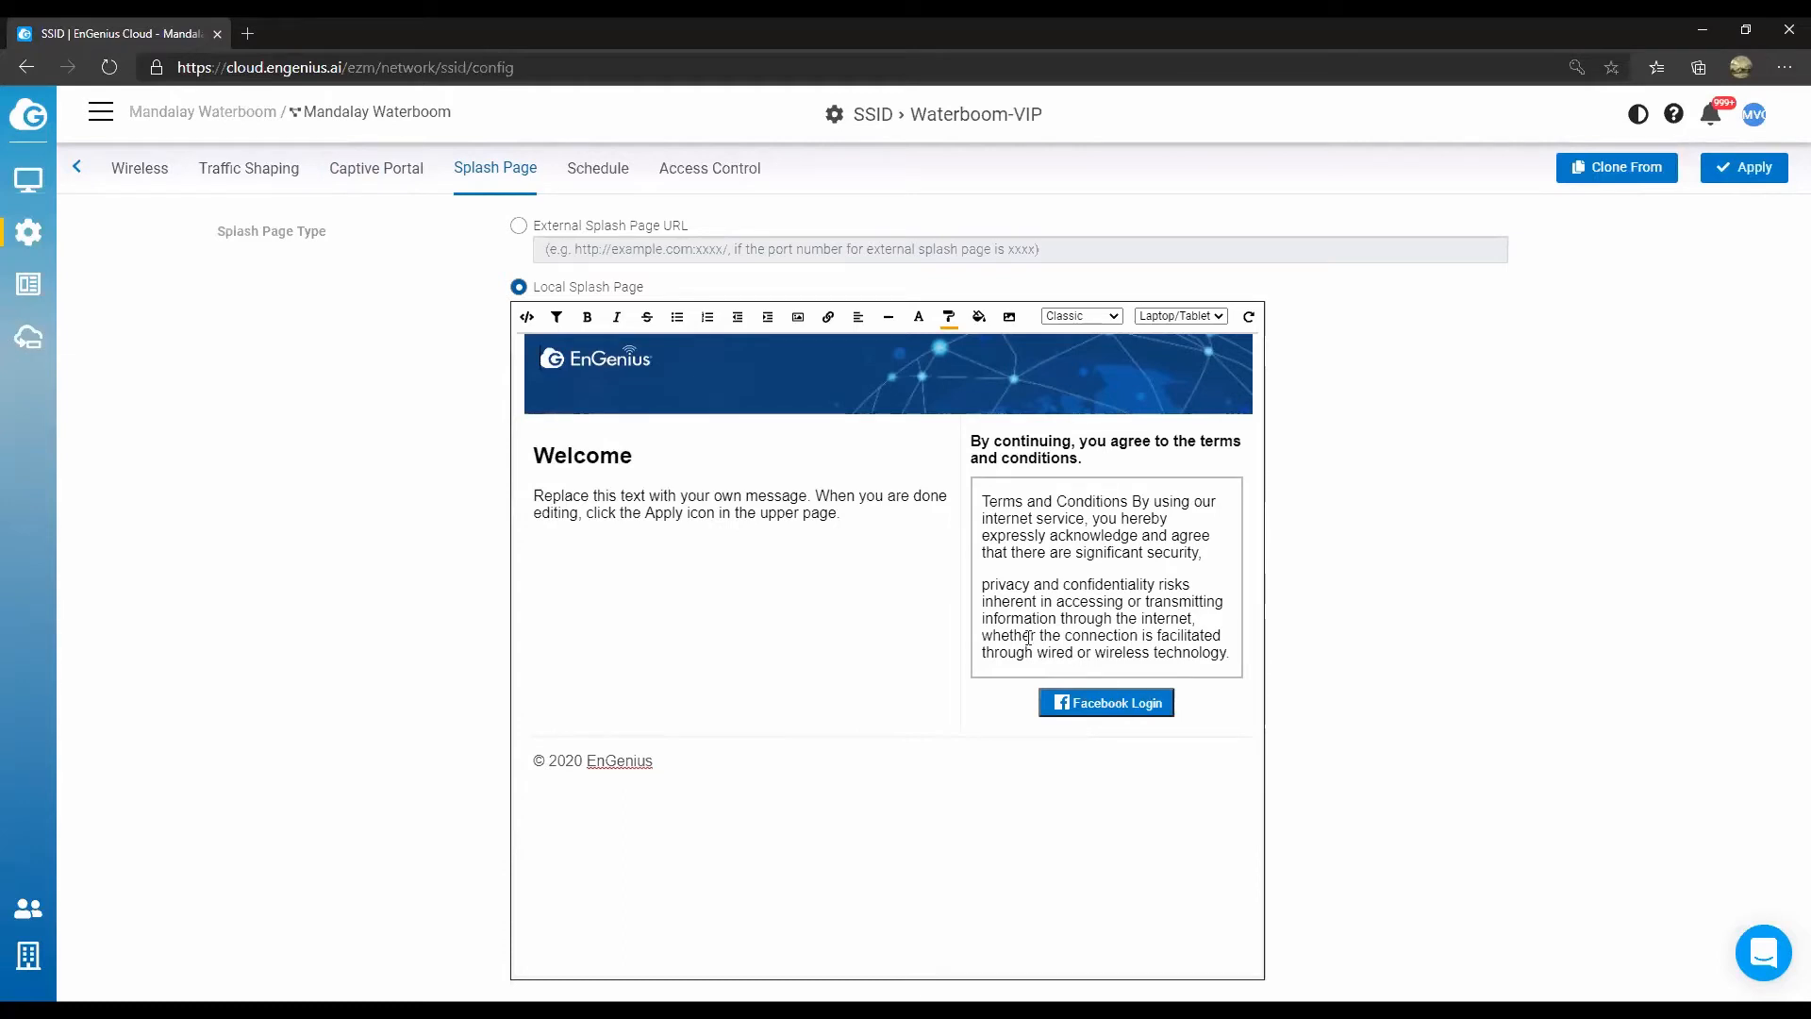
left_click(378, 181)
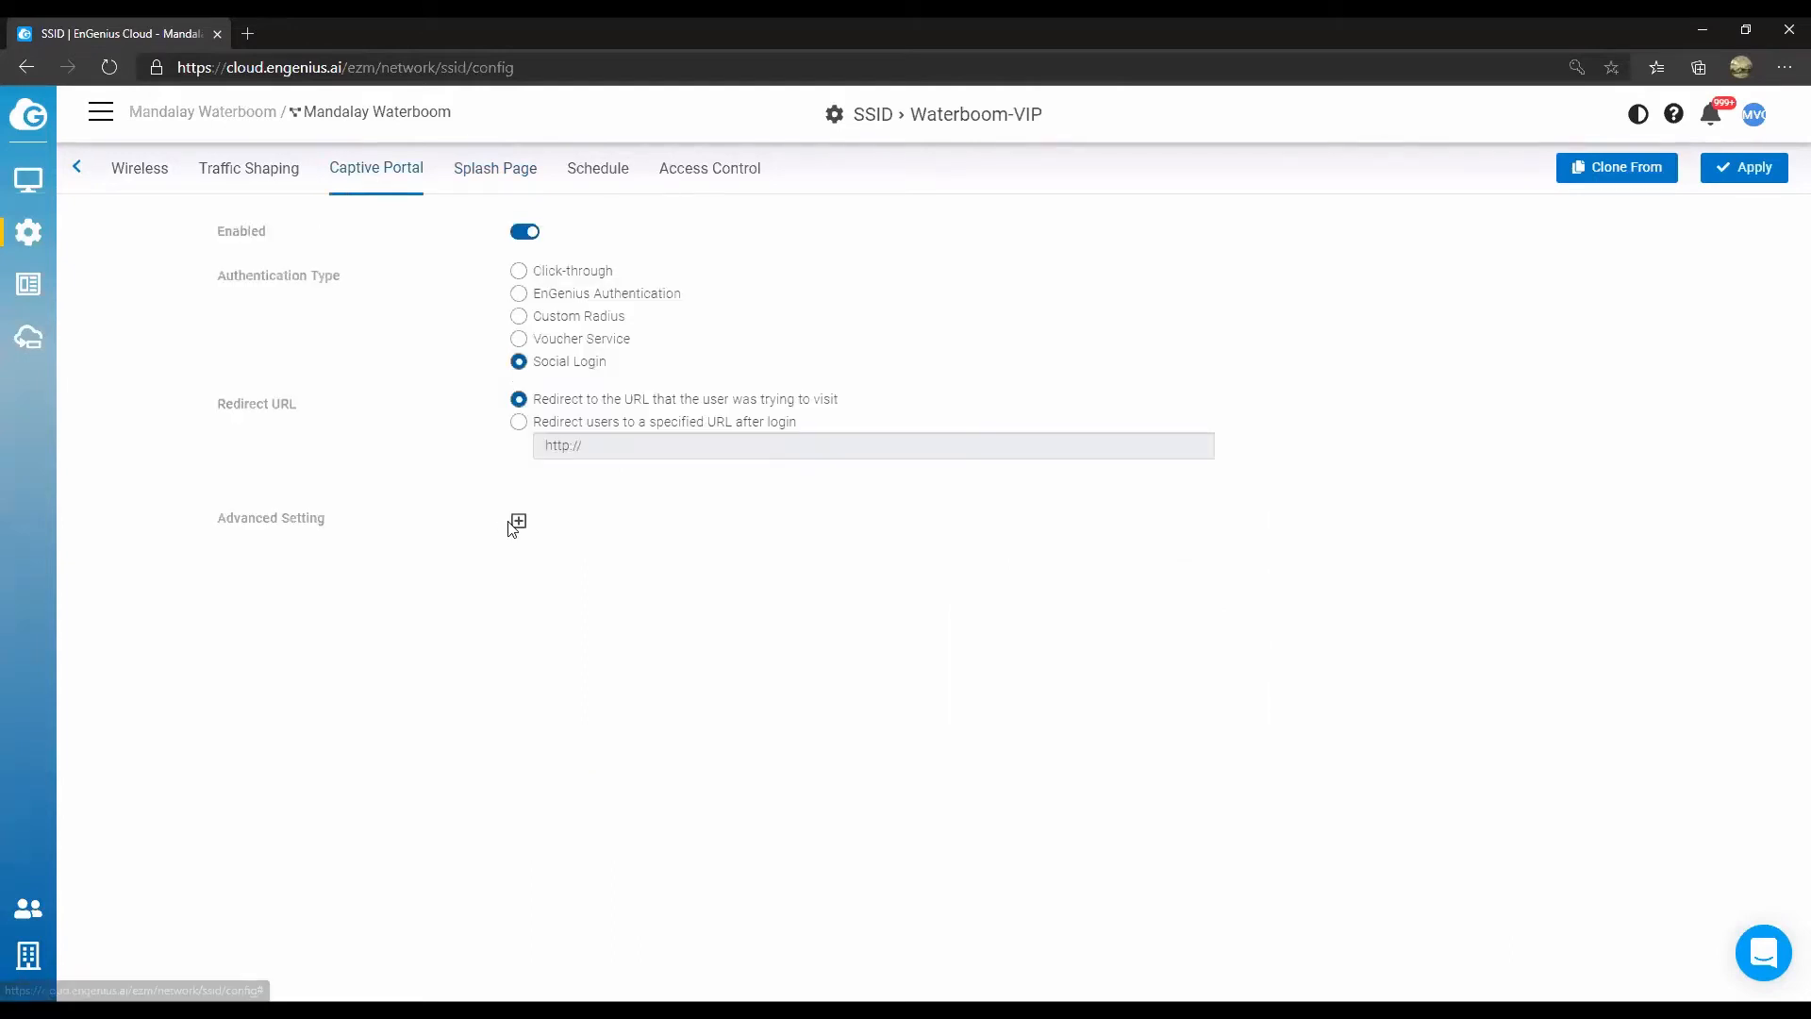
Check the background image choices for the Waterboom-VIP splash page without inserting one.
left_click(500, 176)
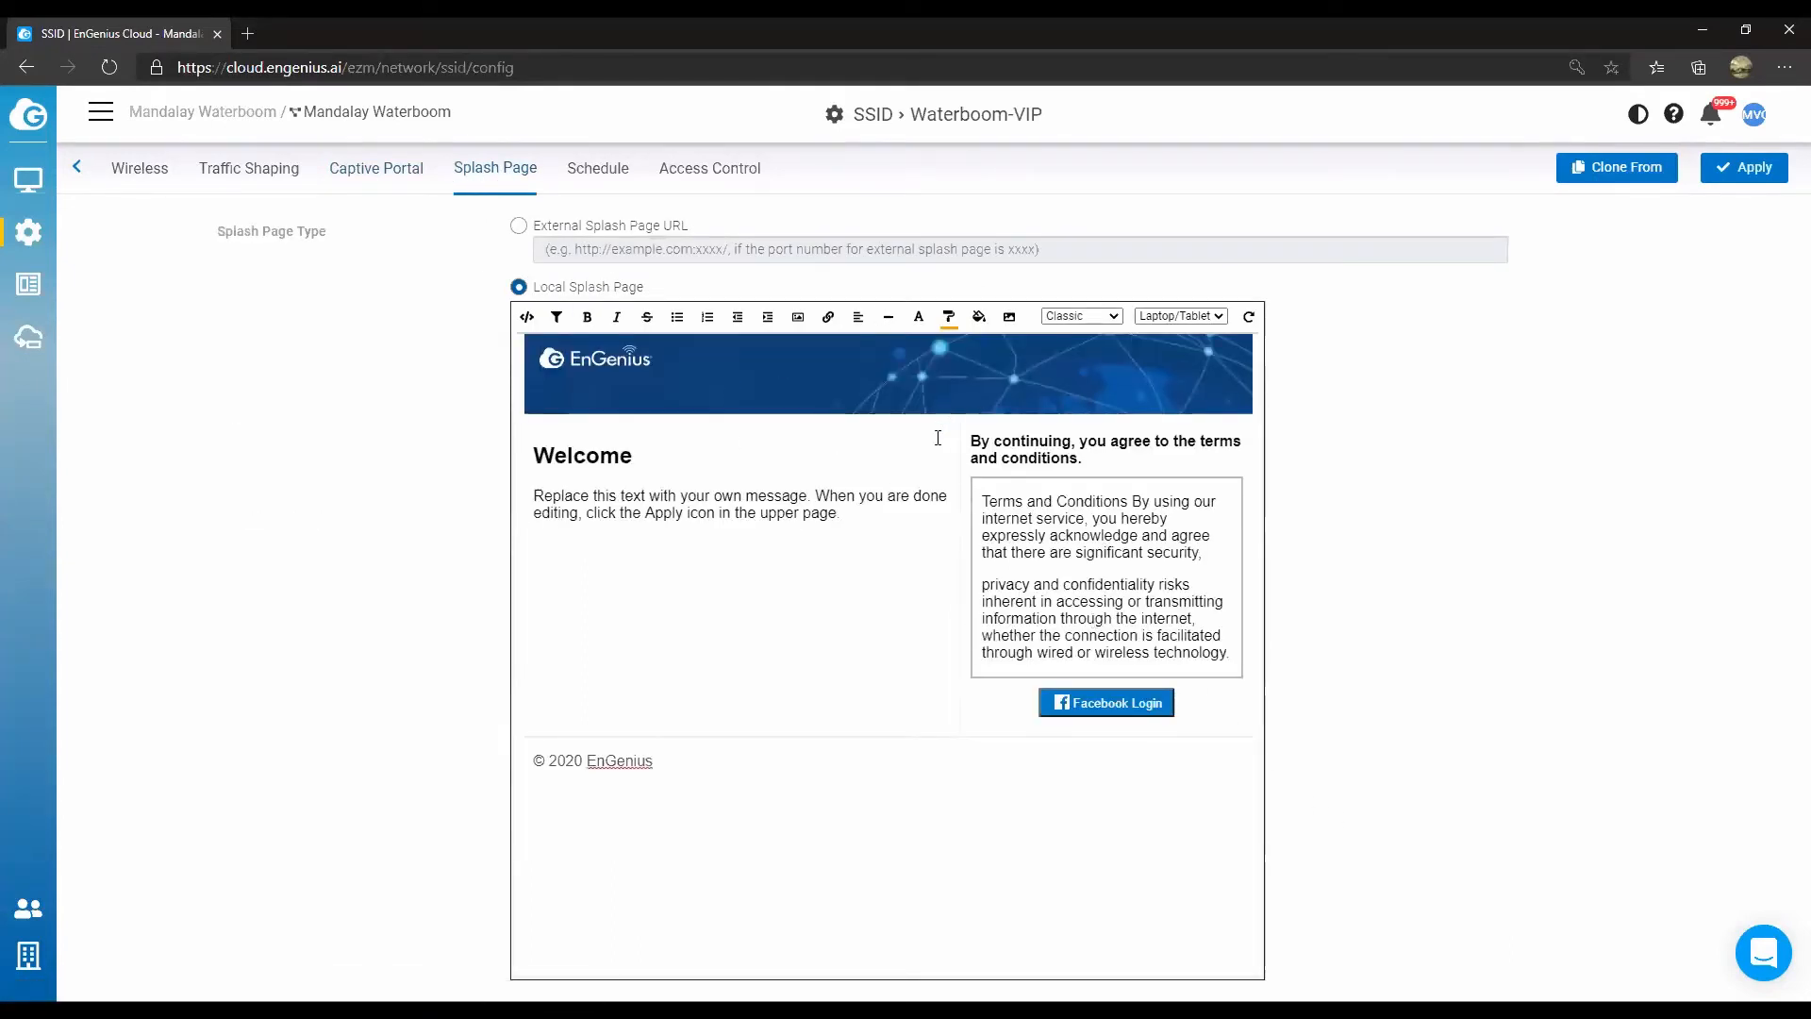
left_click(1009, 317)
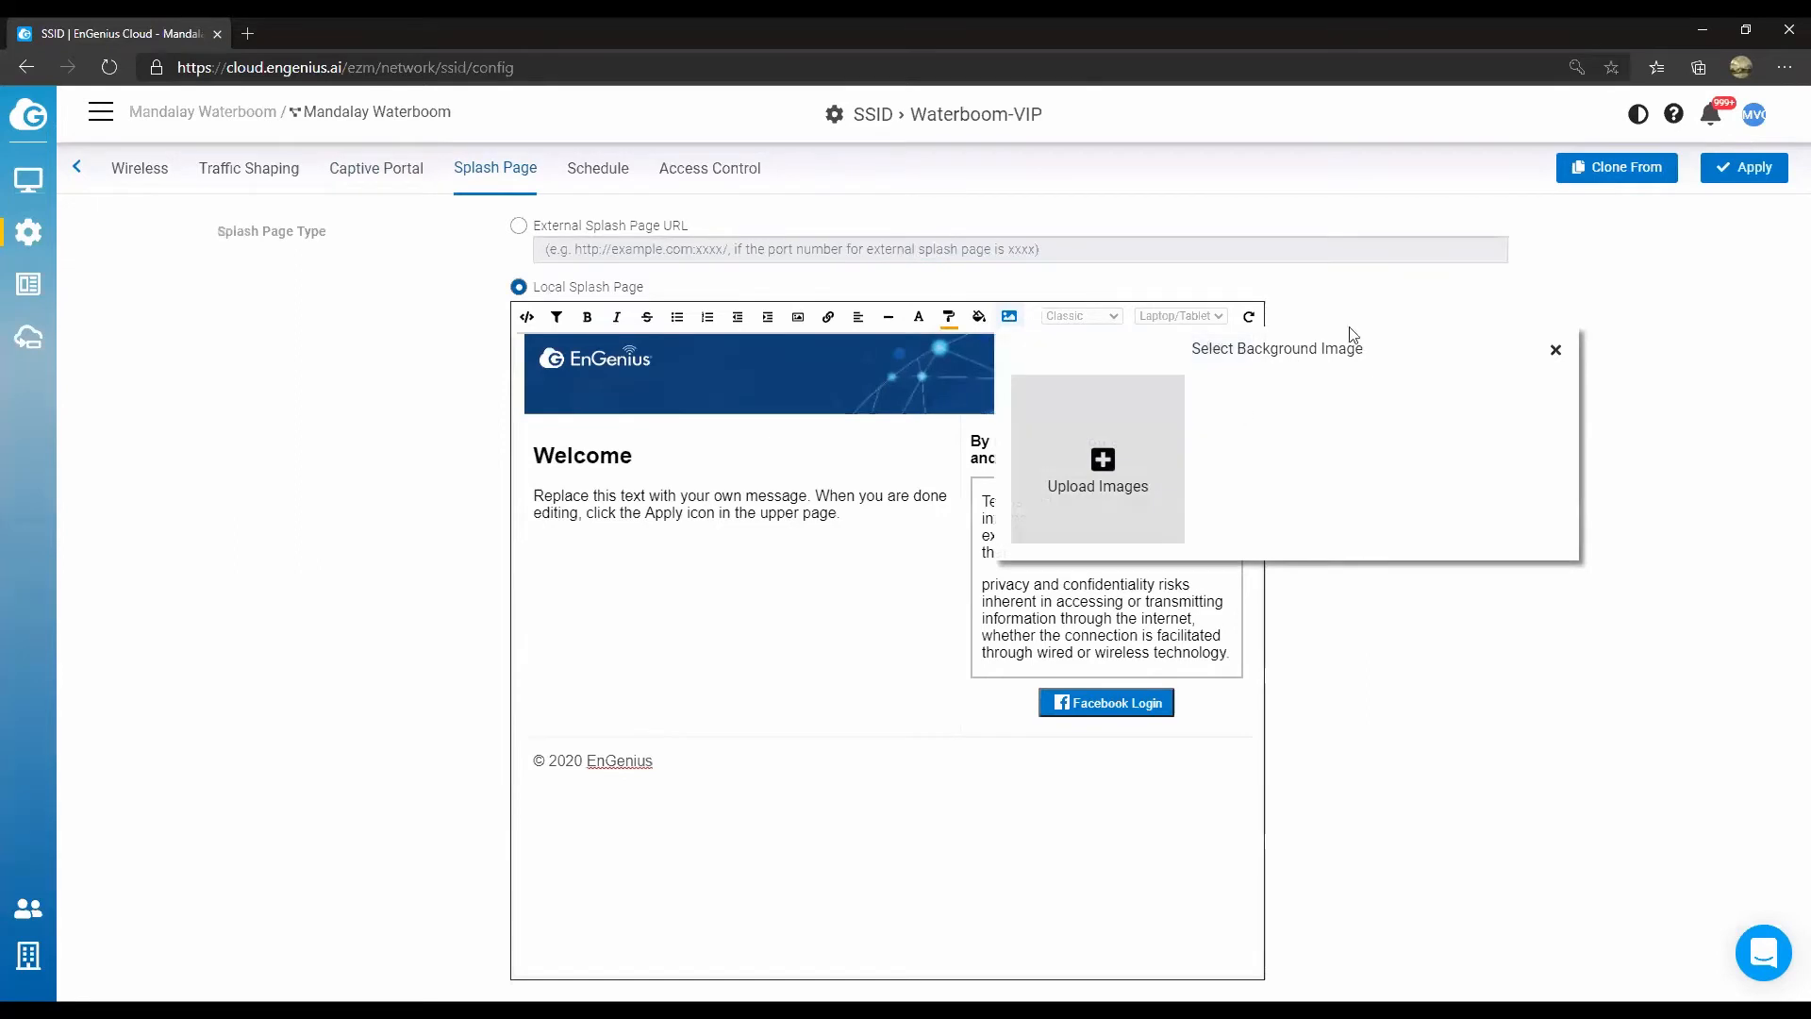
left_click(1555, 350)
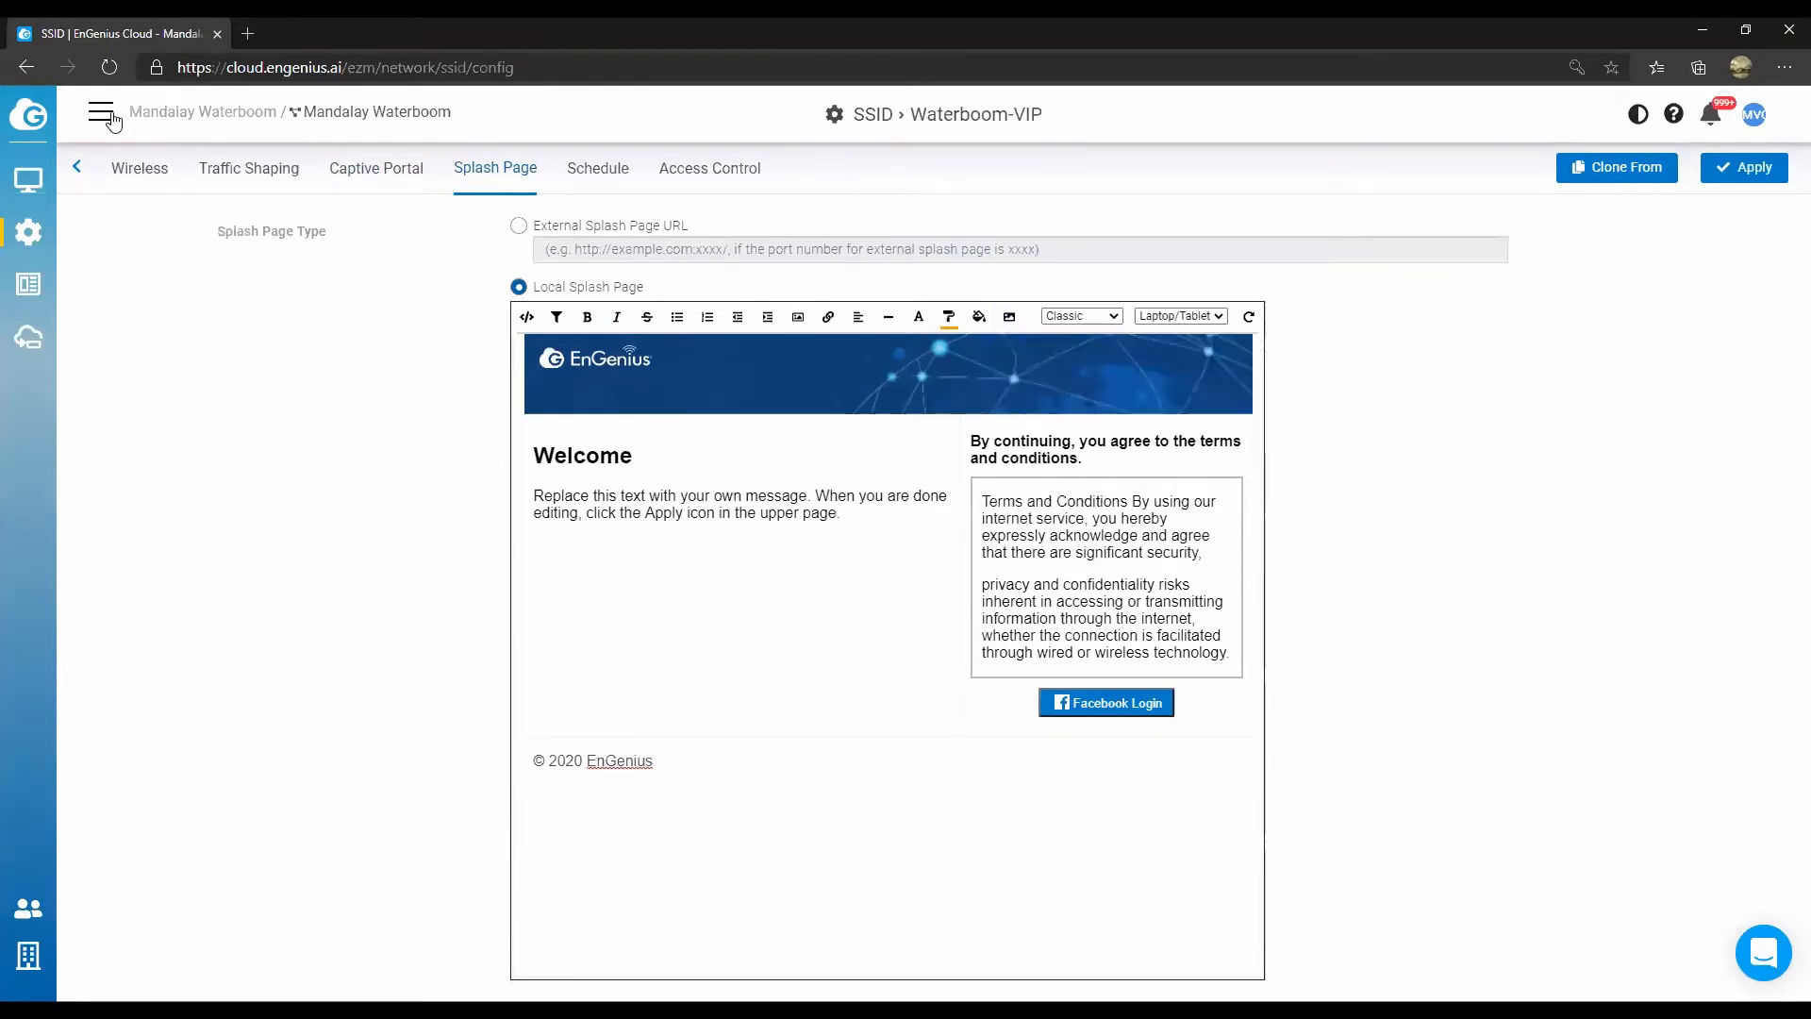
Switch to the Mesh network under the Singapore Office organization.
left_click(111, 115)
scroll(206, 613, "down", 3)
left_click(106, 115)
left_click(98, 115)
scroll(132, 733, "down", 4)
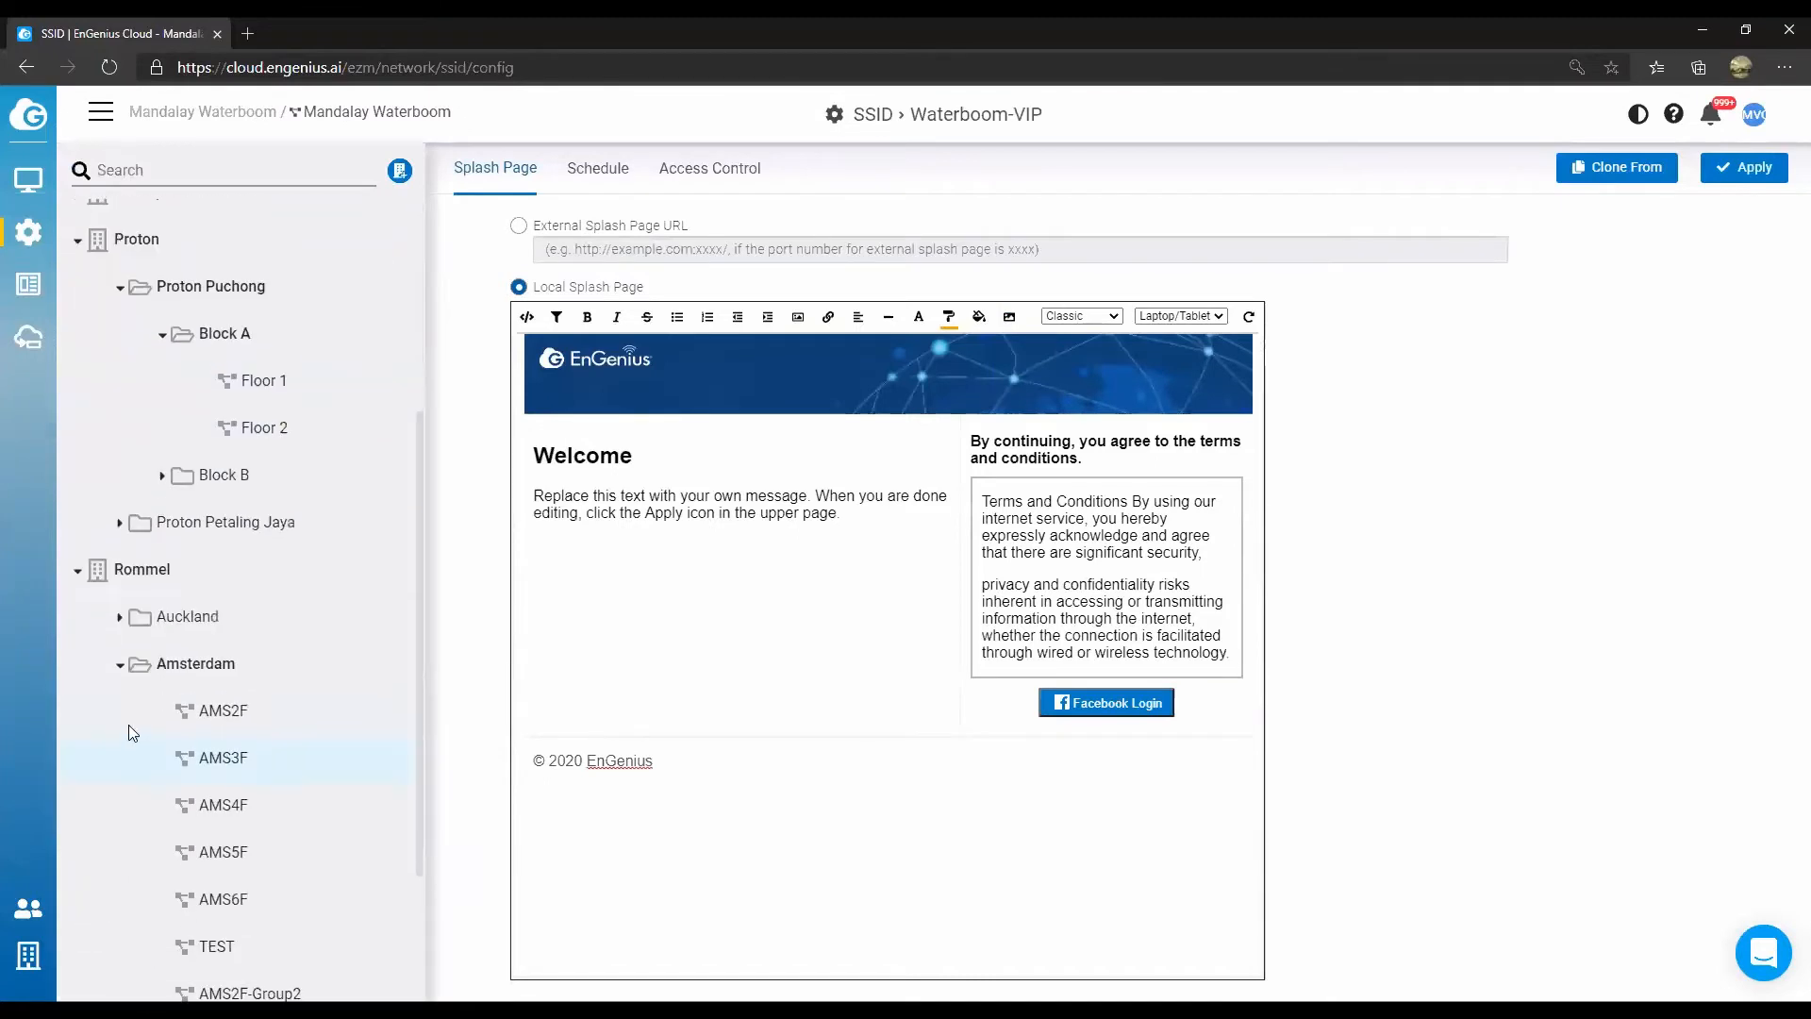
scroll(129, 724, "down", 2)
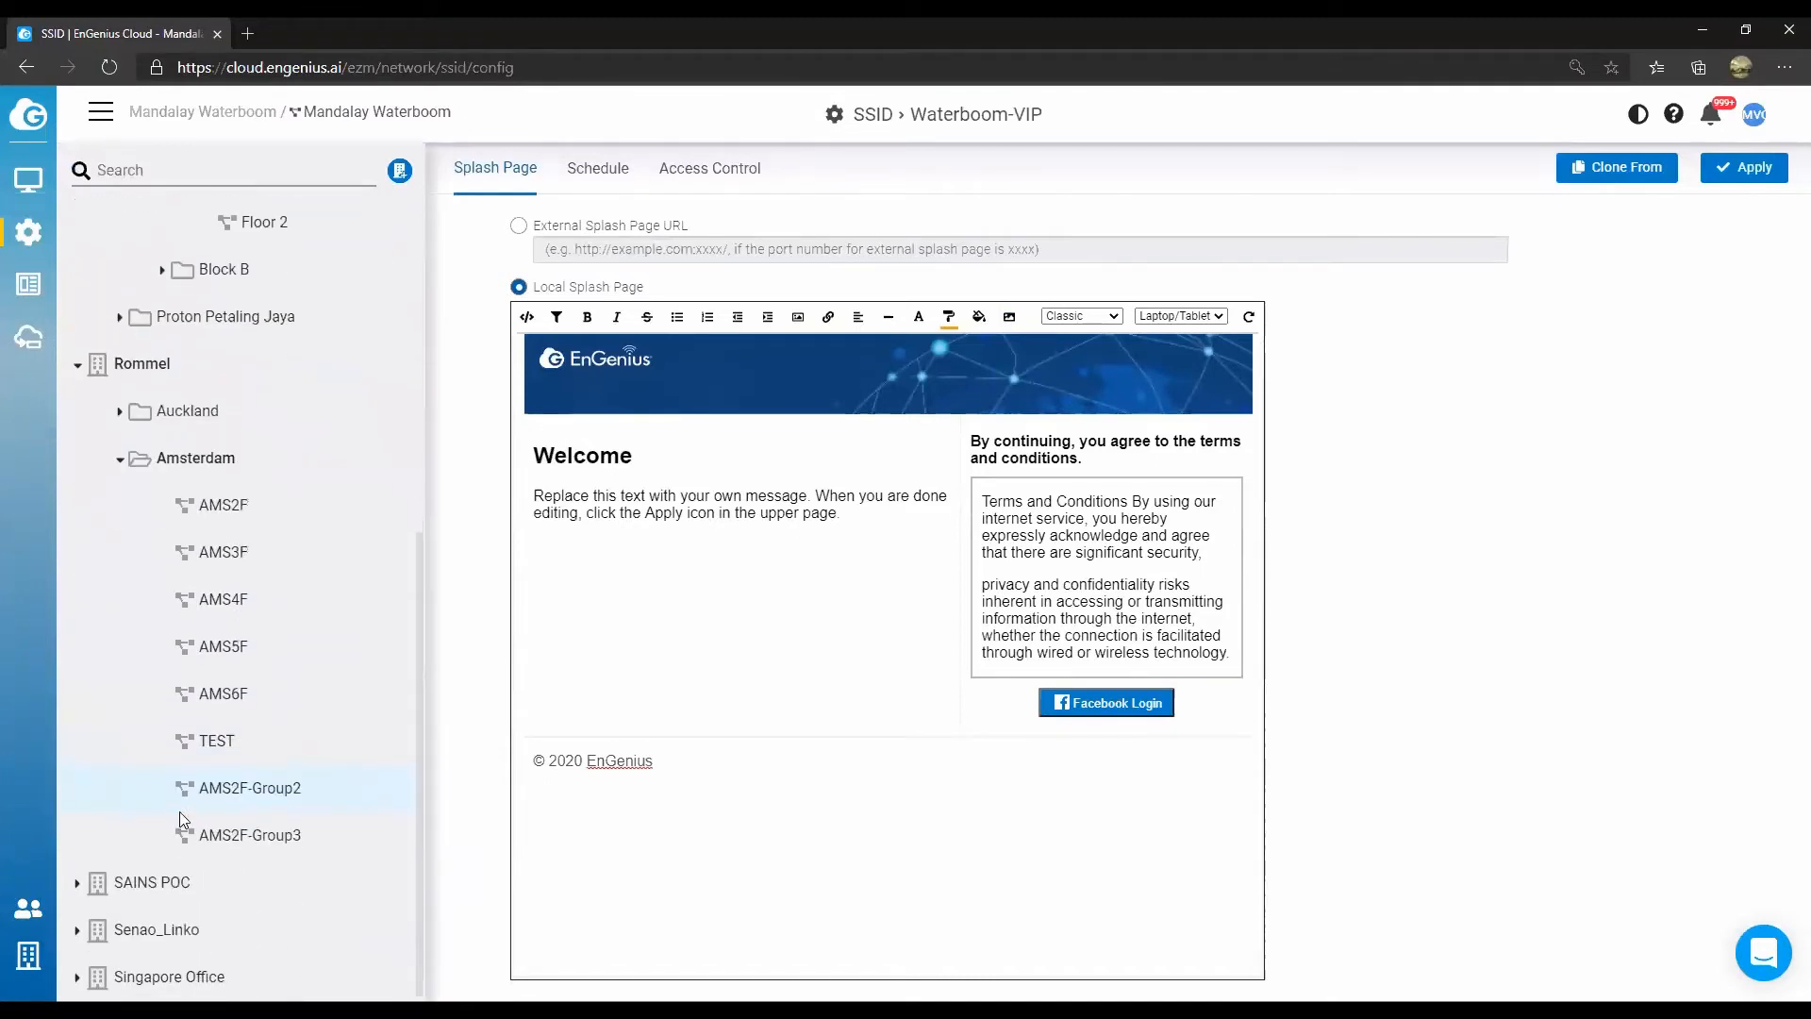
left_click(80, 972)
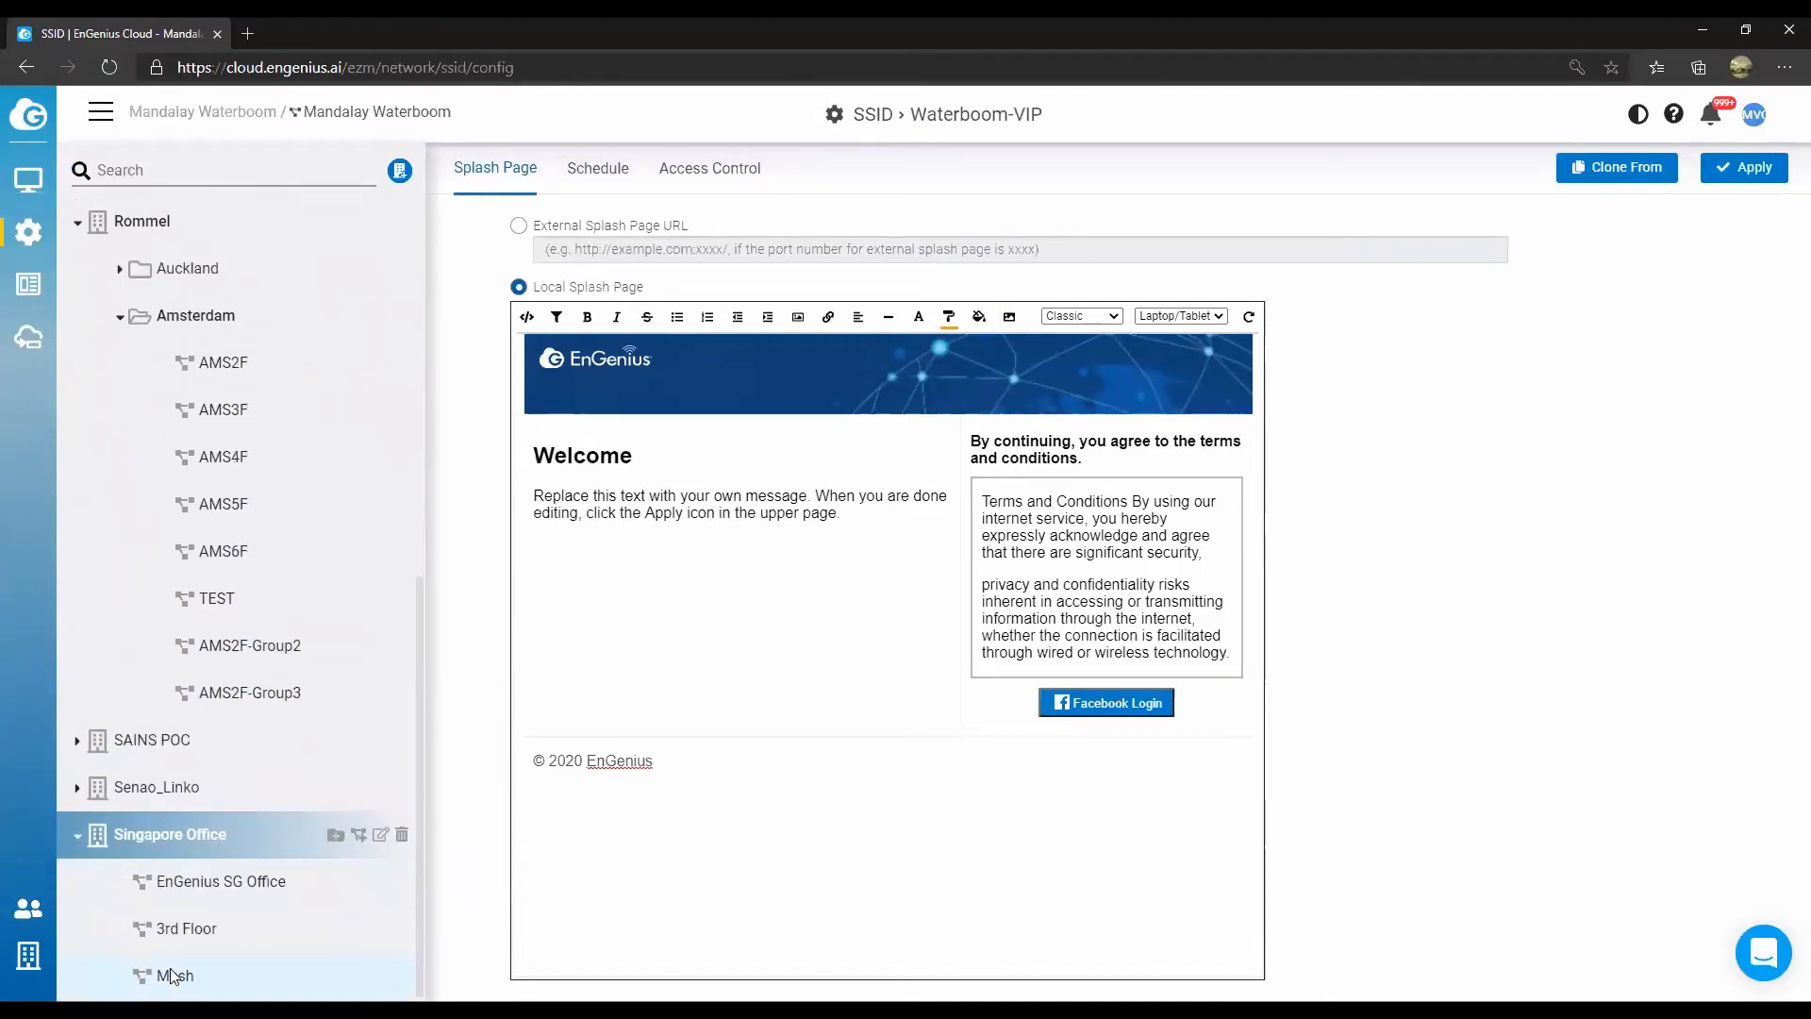
left_click(173, 974)
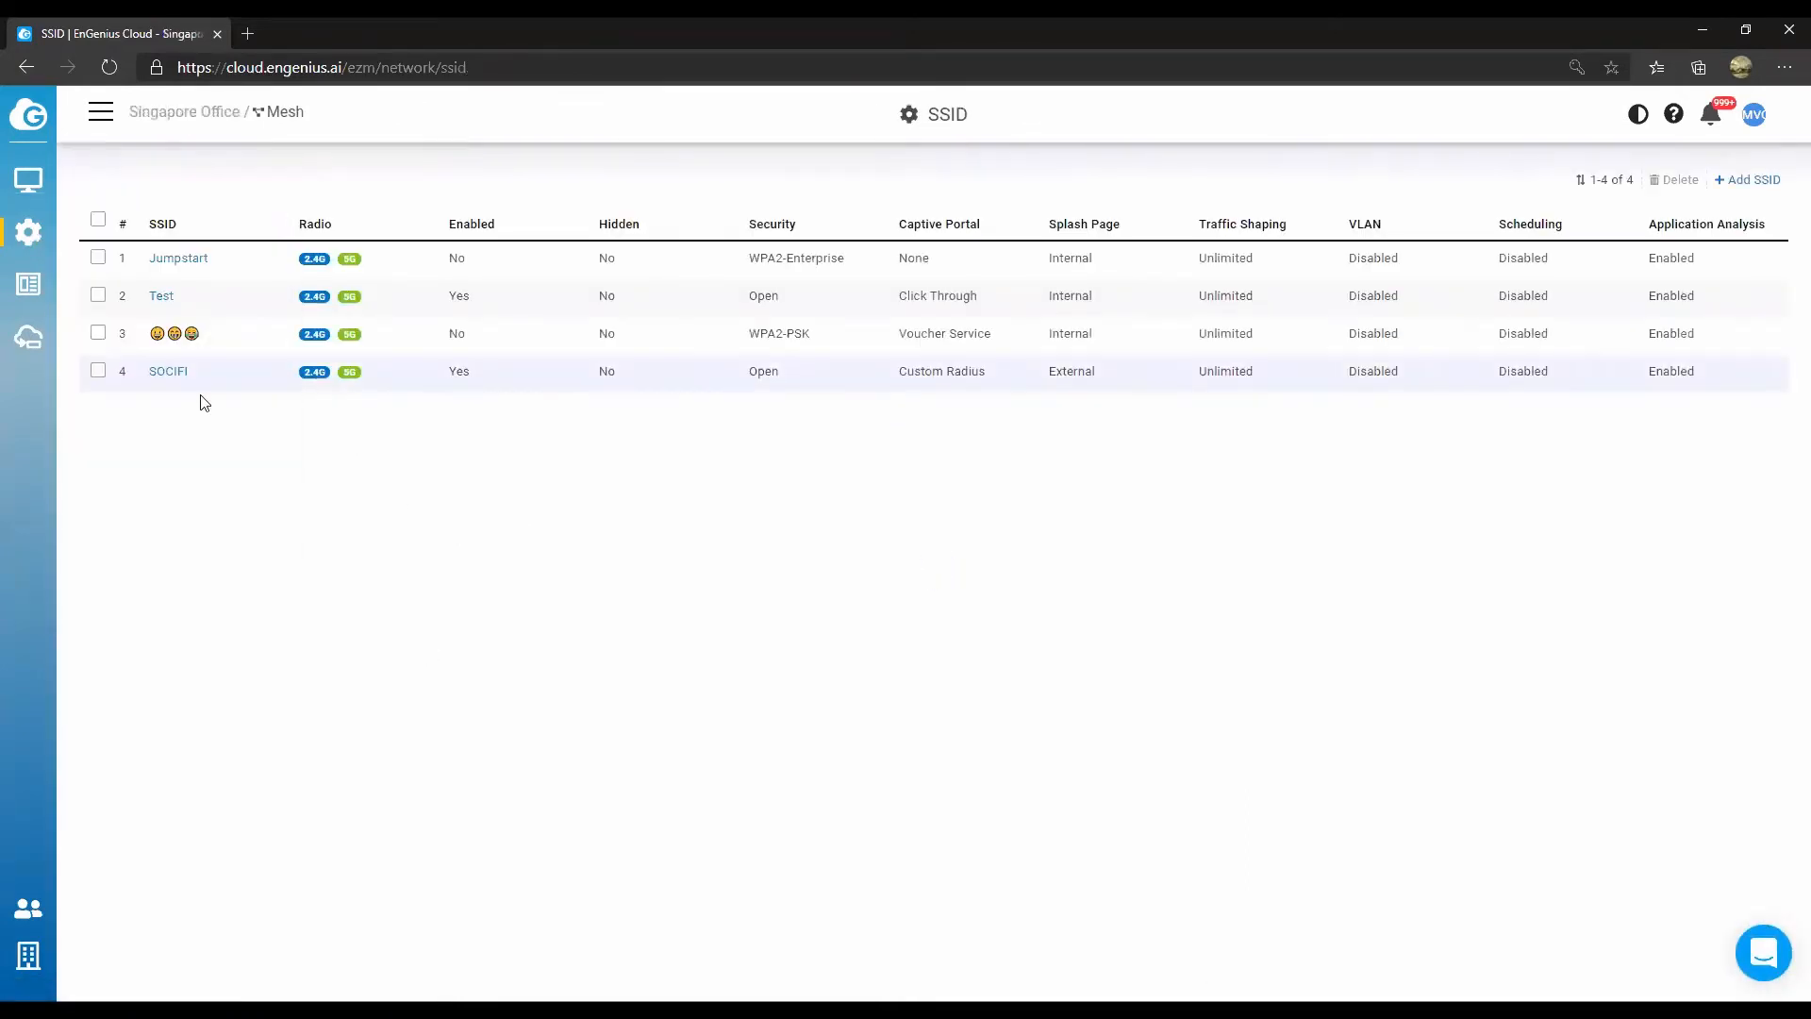
Insert the blurred café photo as the background image of the splash page for the SSID named with three emojis.
left_click(173, 334)
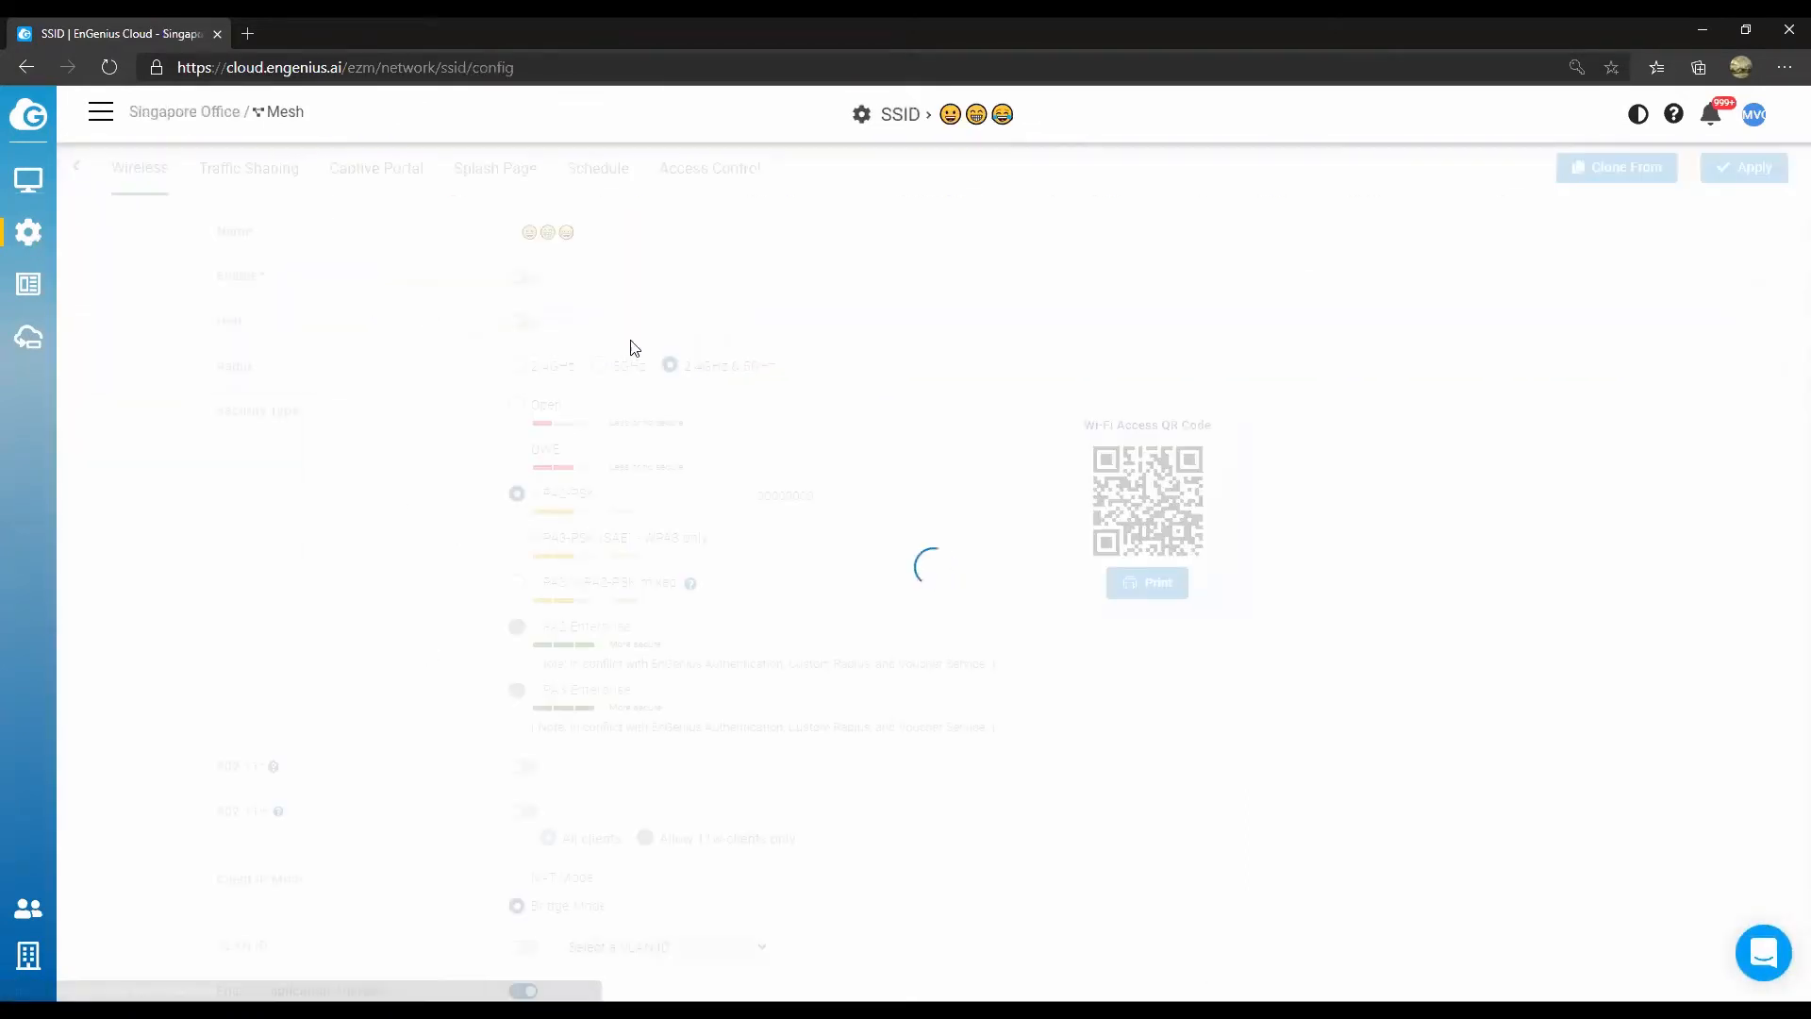
left_click(512, 172)
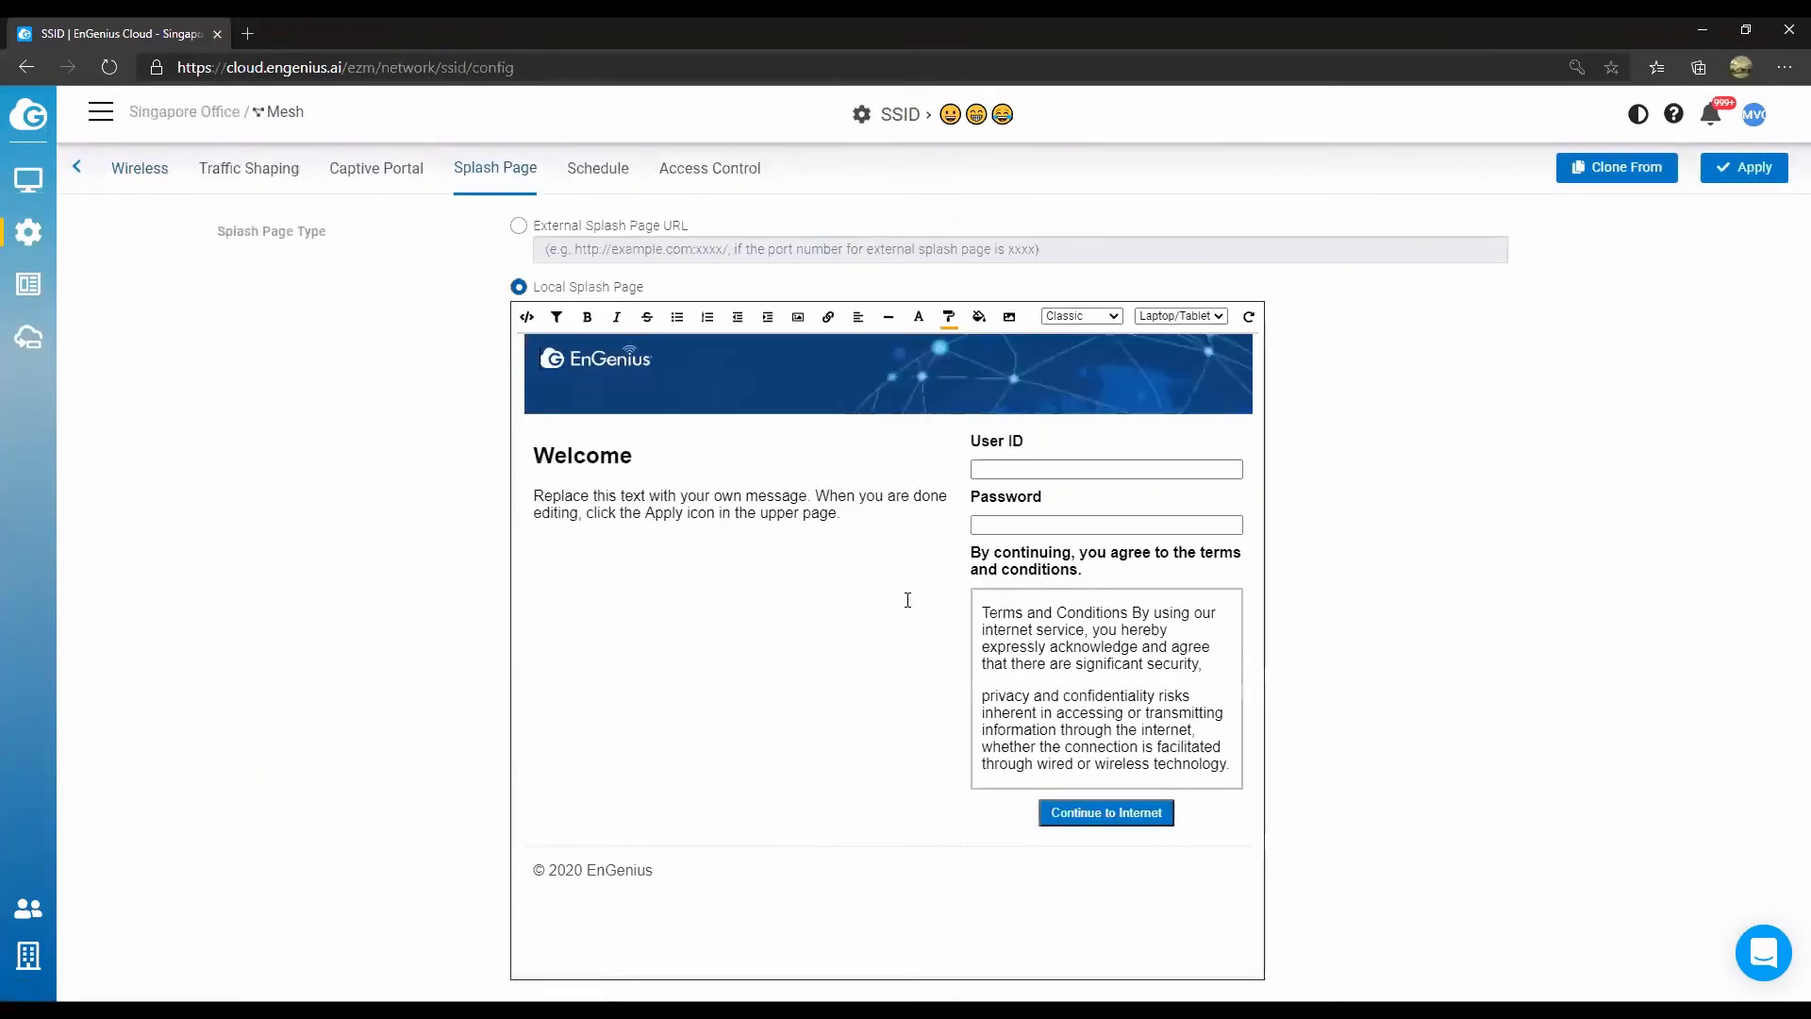
left_click(1009, 317)
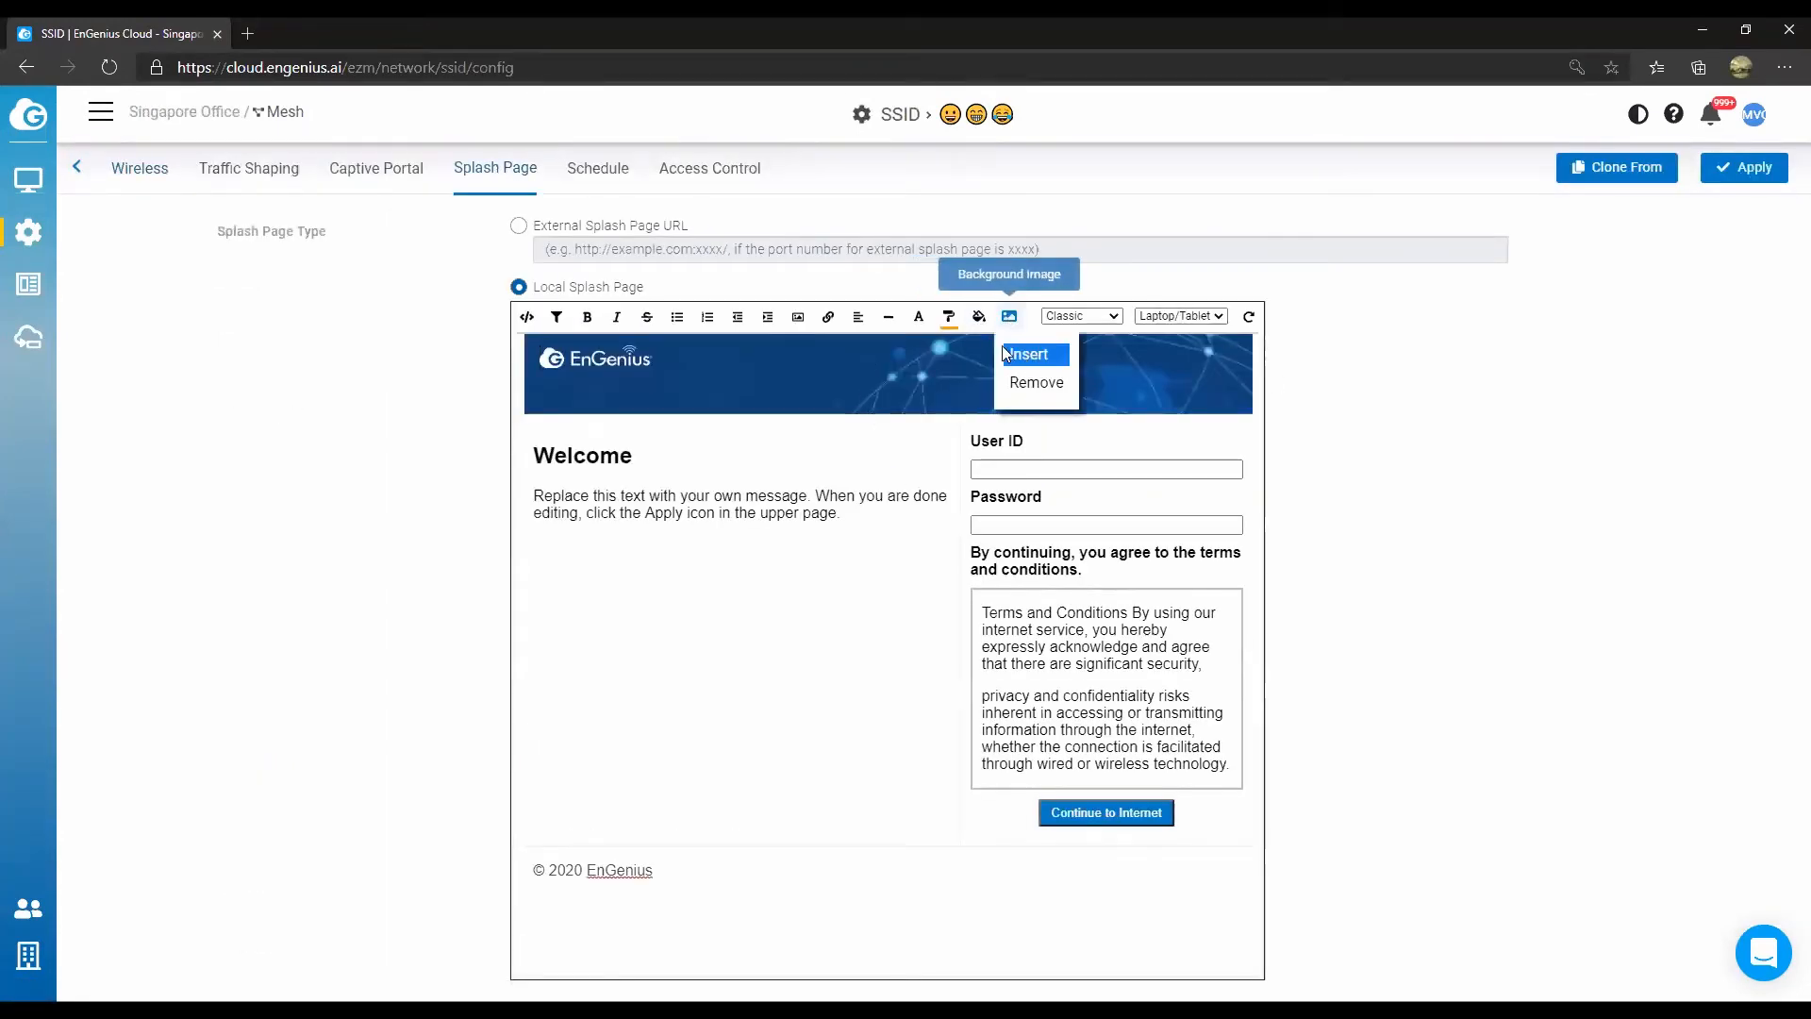
left_click(1030, 355)
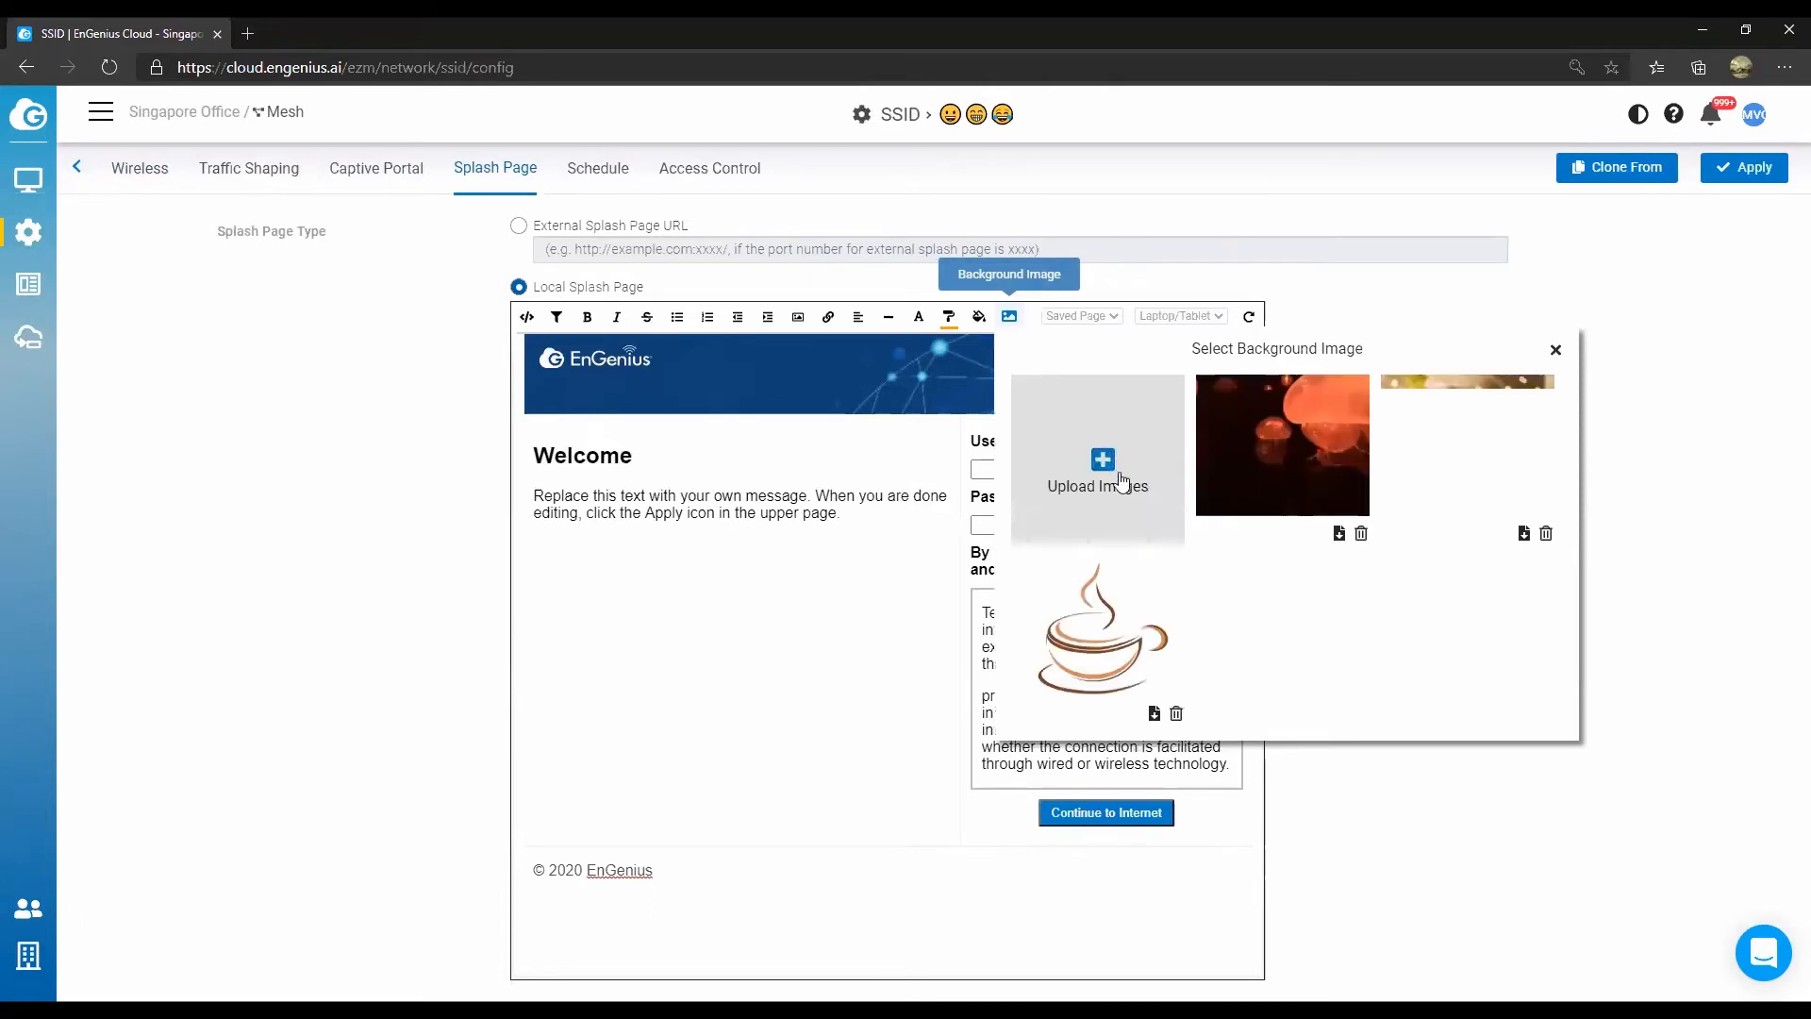
double_click(1495, 438)
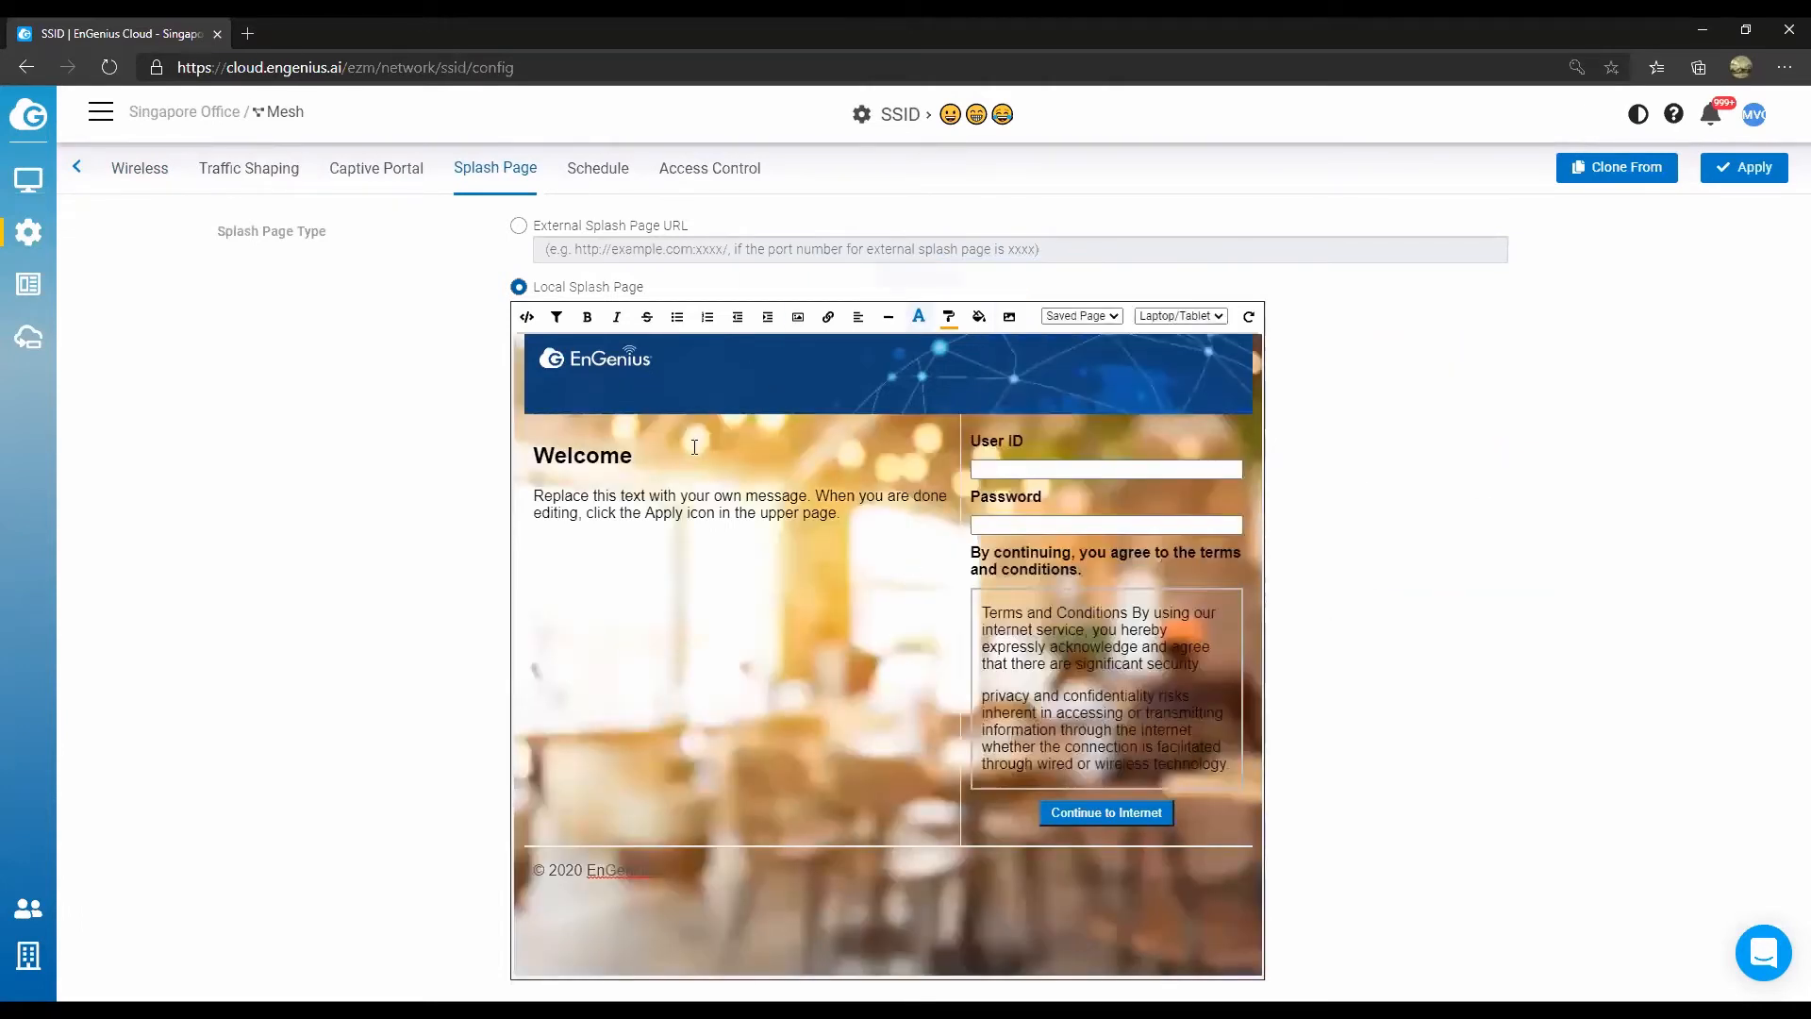
Add a blank line above the Welcome heading, insert the coffee cup image there and shrink it.
left_click(679, 440)
left_click(537, 448)
key("Return")
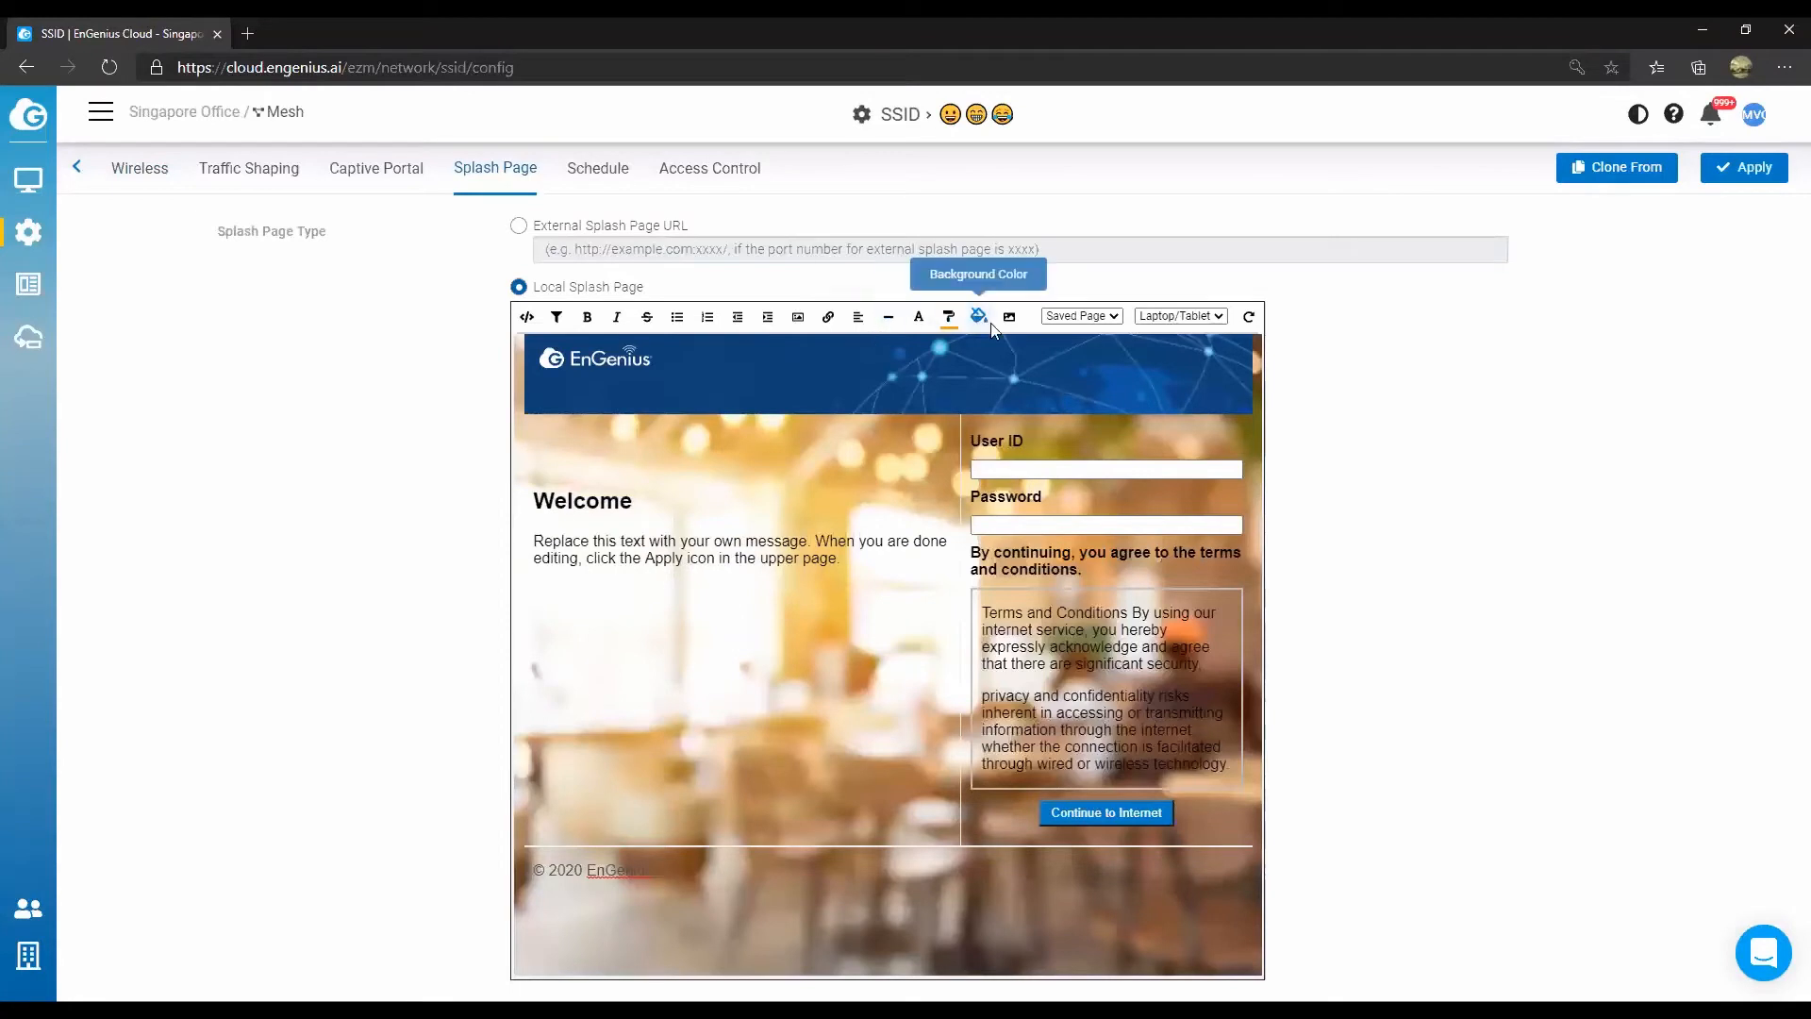
left_click(798, 316)
mouse_move(898, 641)
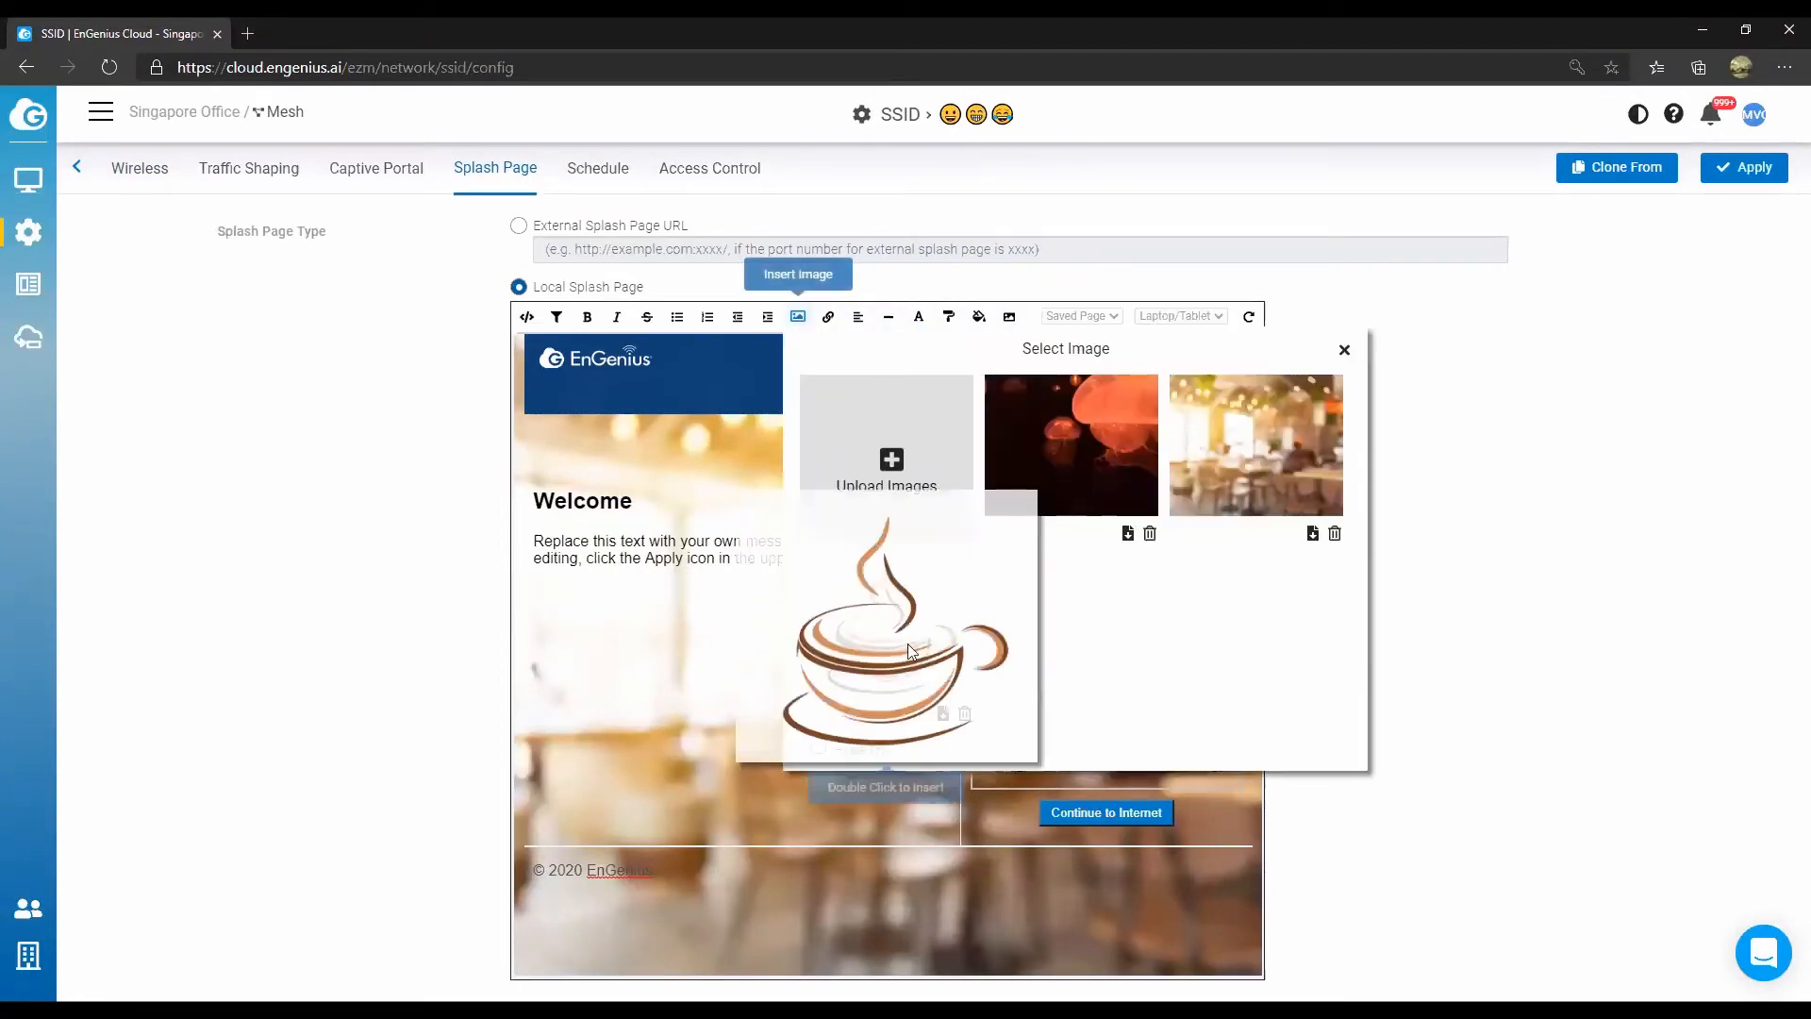
double_click(901, 649)
left_click(813, 698)
left_click_drag(888, 766, 734, 631)
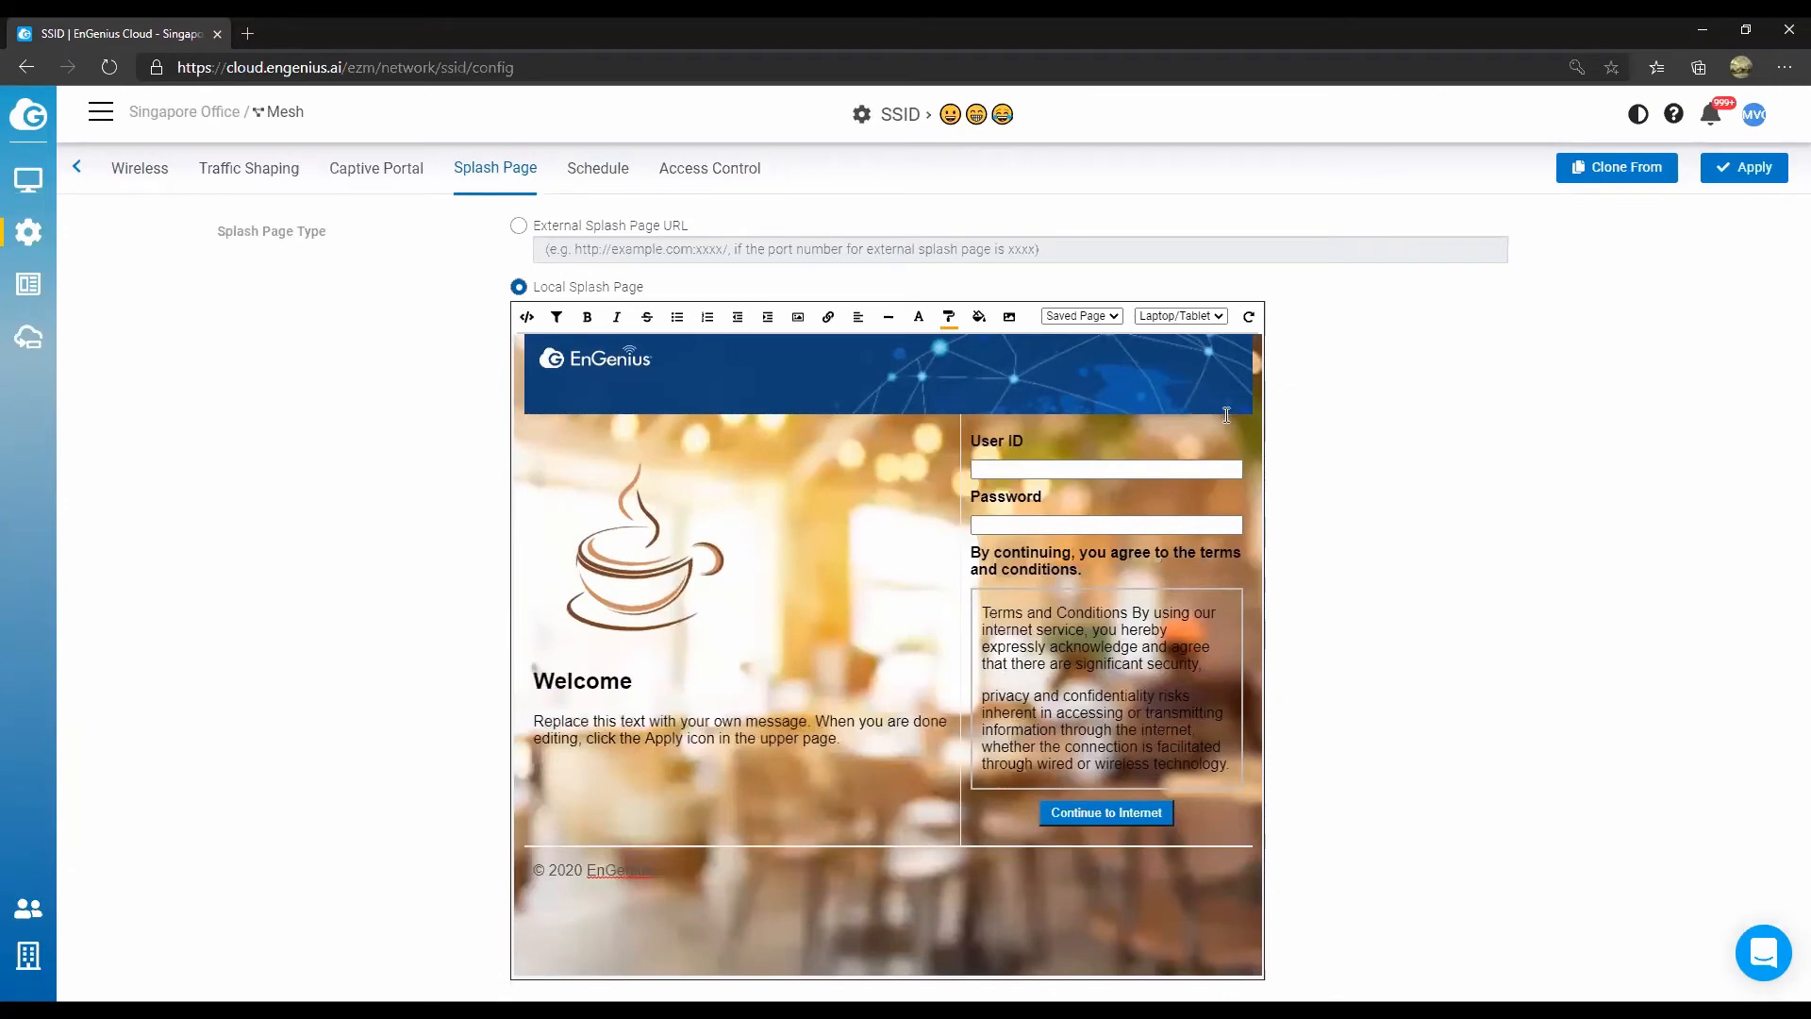
Preview the splash page as Large phone, return to the Laptop/Tablet preview, and remove the EnGenius logo from the header.
left_click(1182, 316)
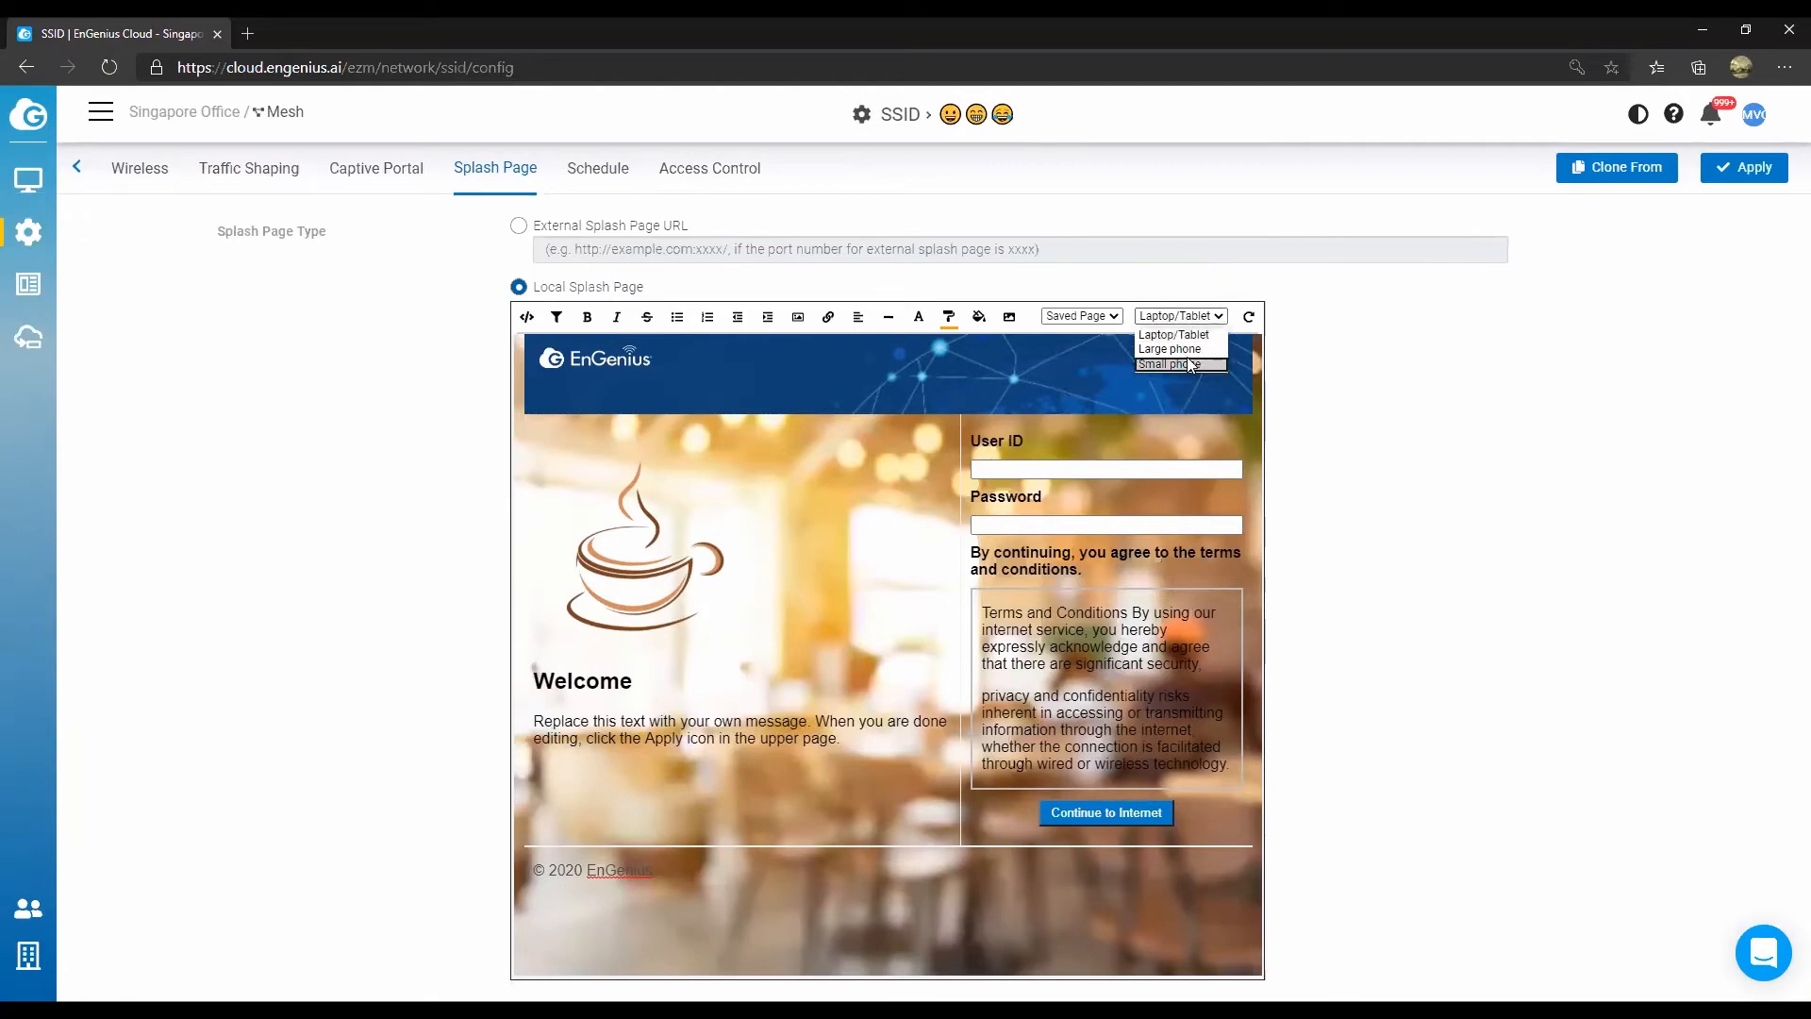
left_click(1186, 357)
left_click(1181, 316)
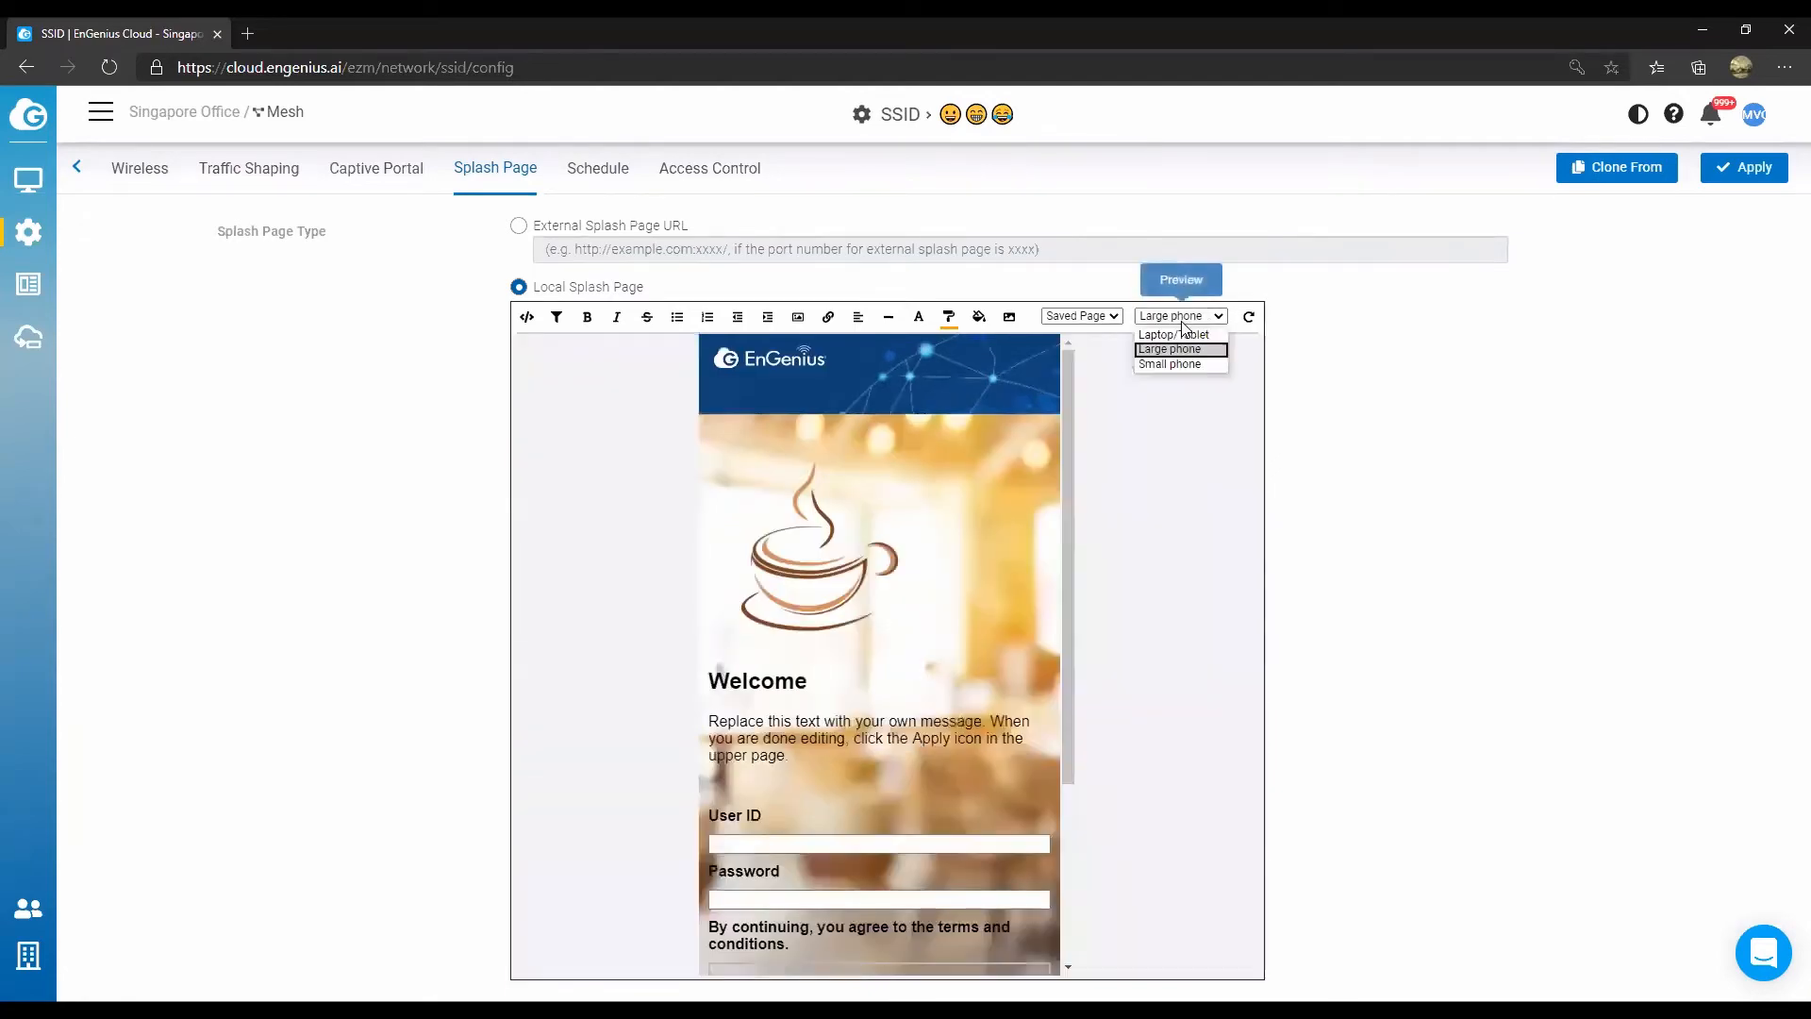
key("Return")
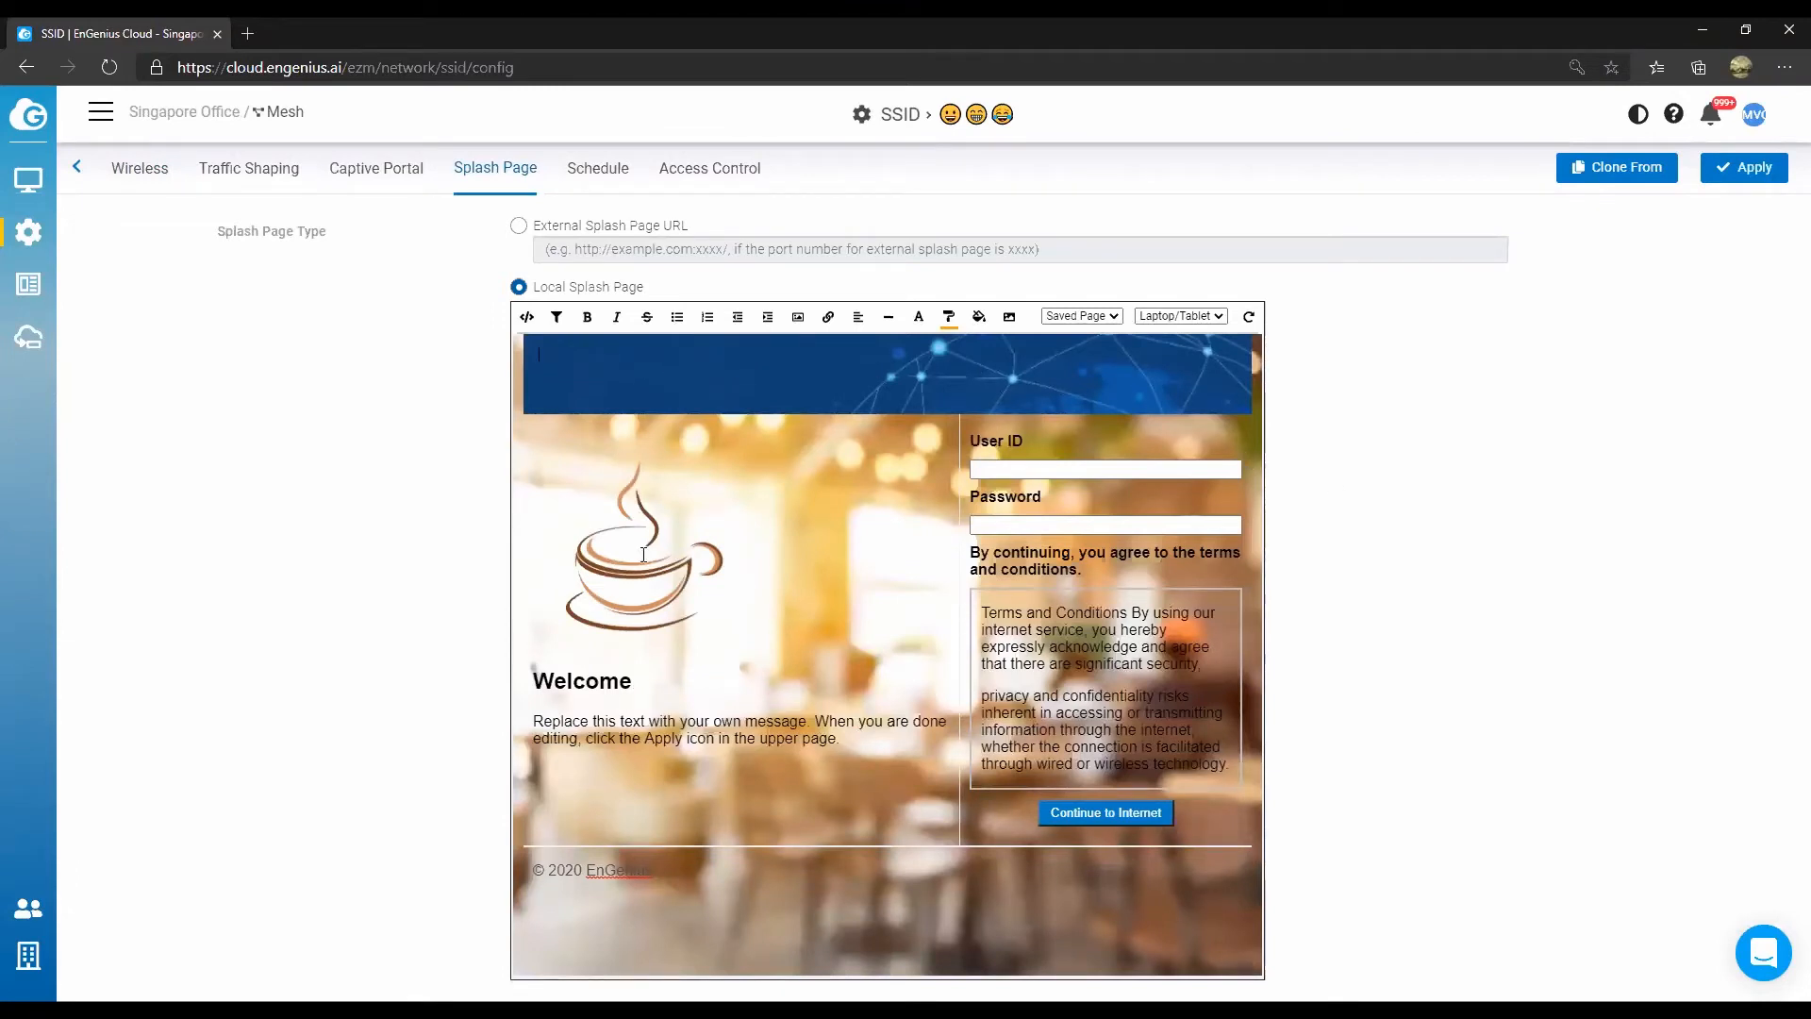
Examine the splash page's HTML source and return to the visual editor without changing the code.
left_click(526, 317)
scroll(817, 544, "down", 15)
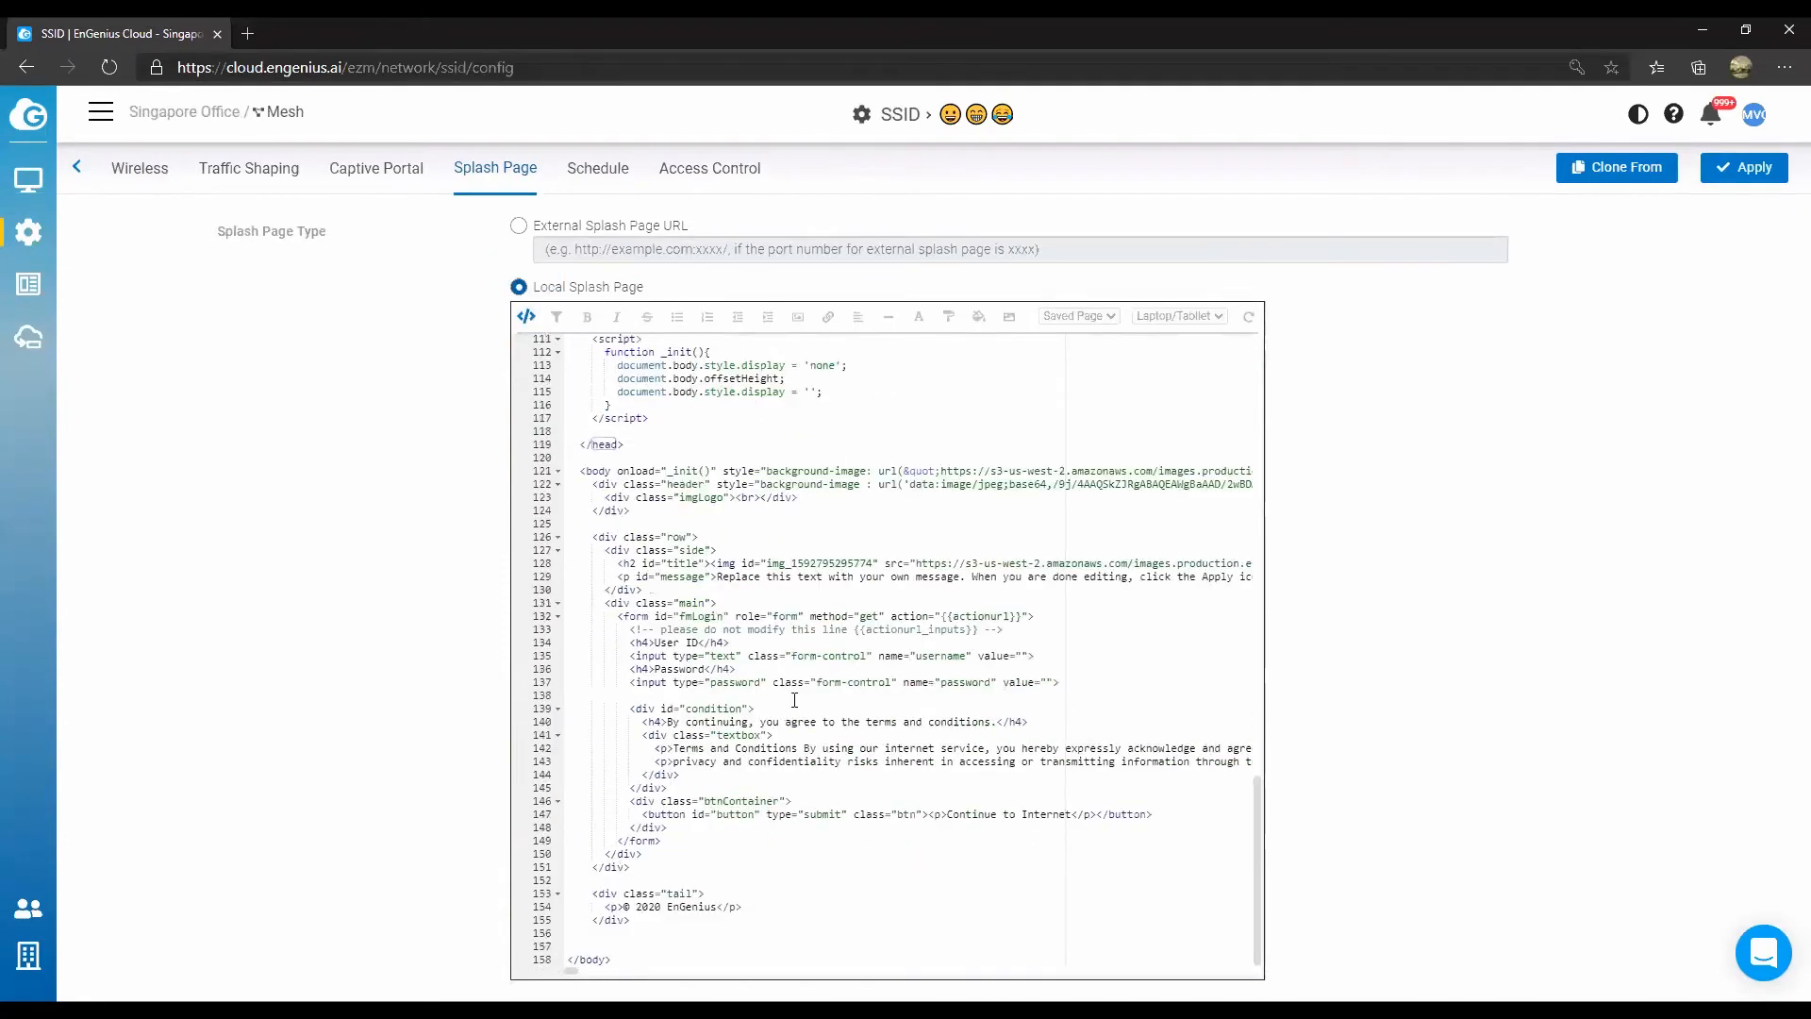
scroll(794, 700, "up", 15)
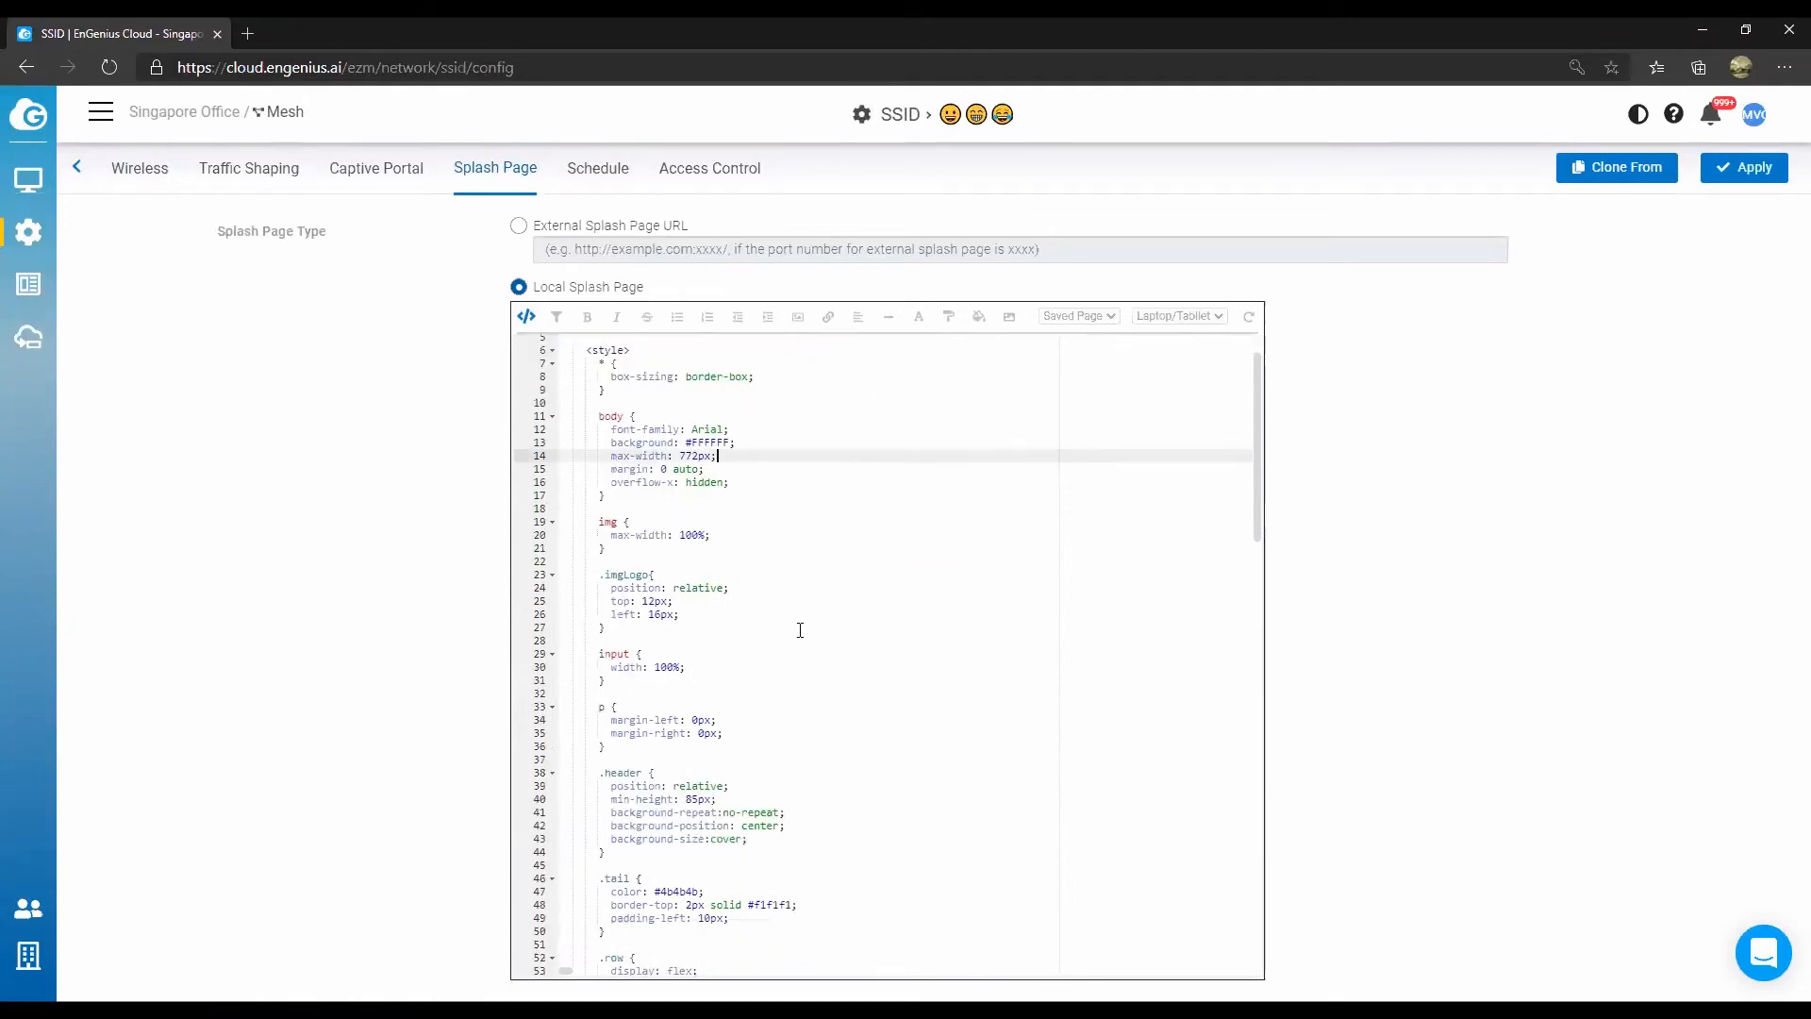
scroll(800, 630, "down", 5)
left_click(526, 317)
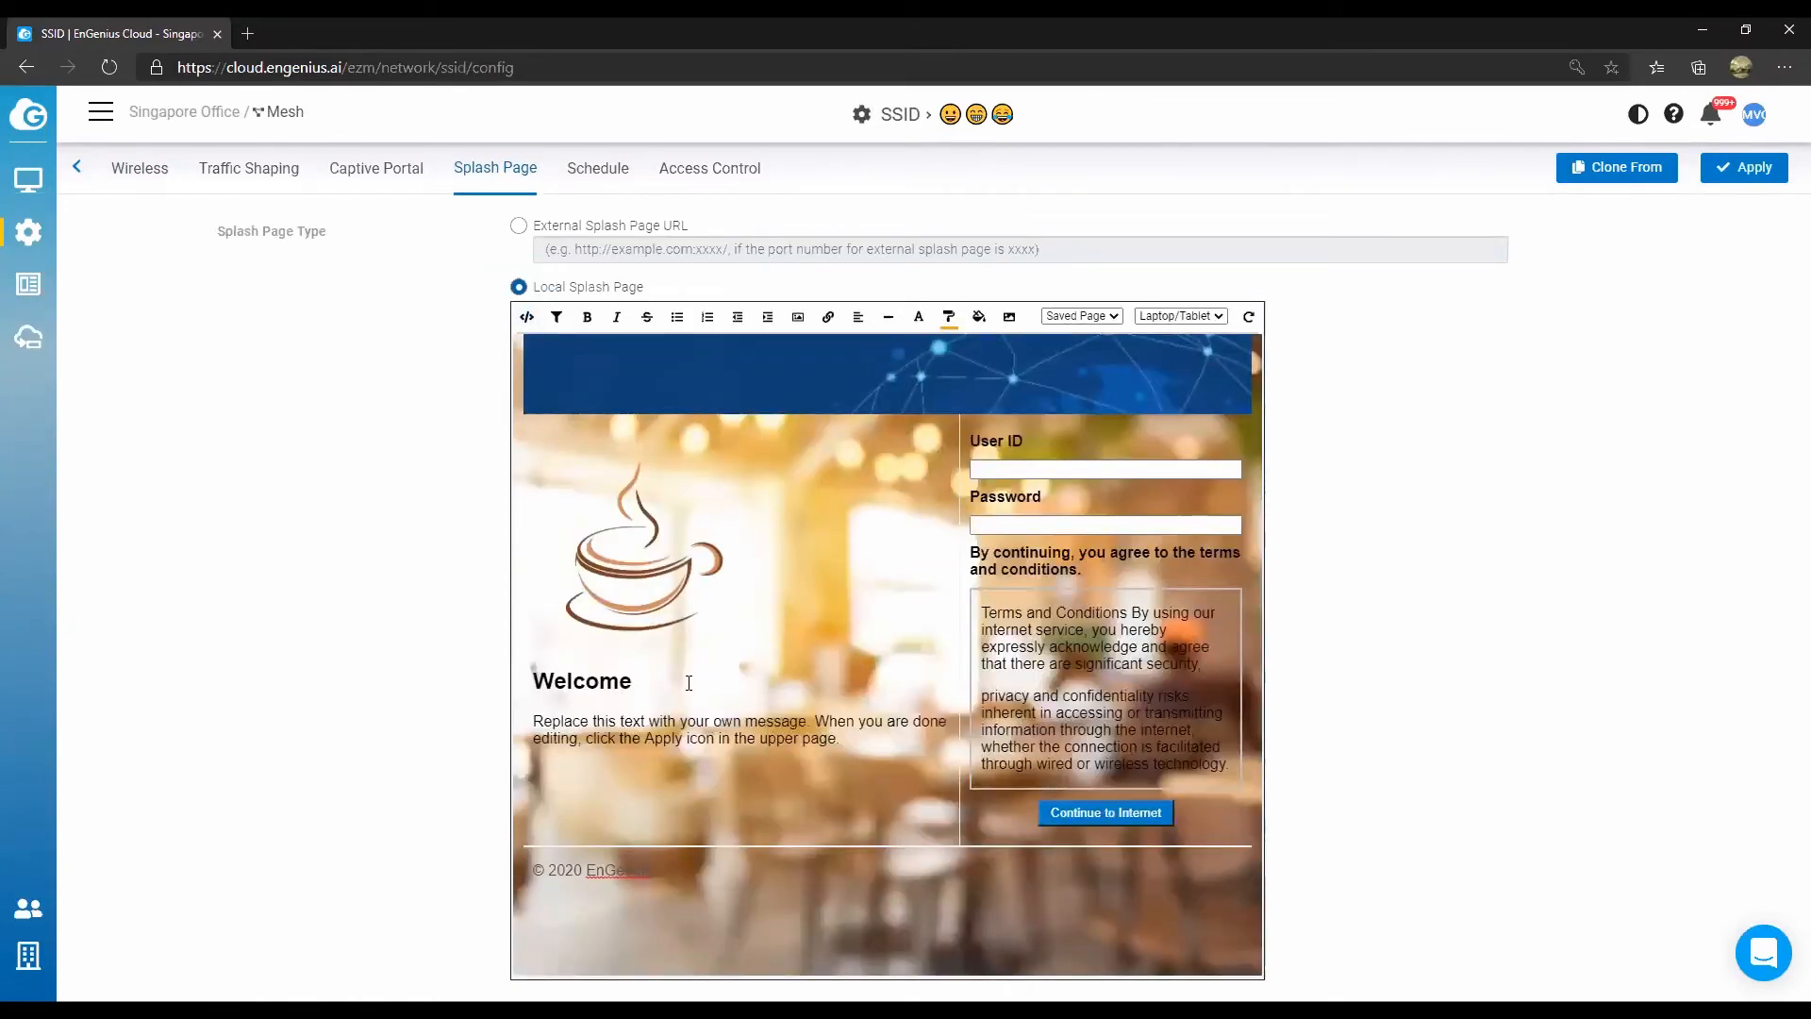
left_click(528, 318)
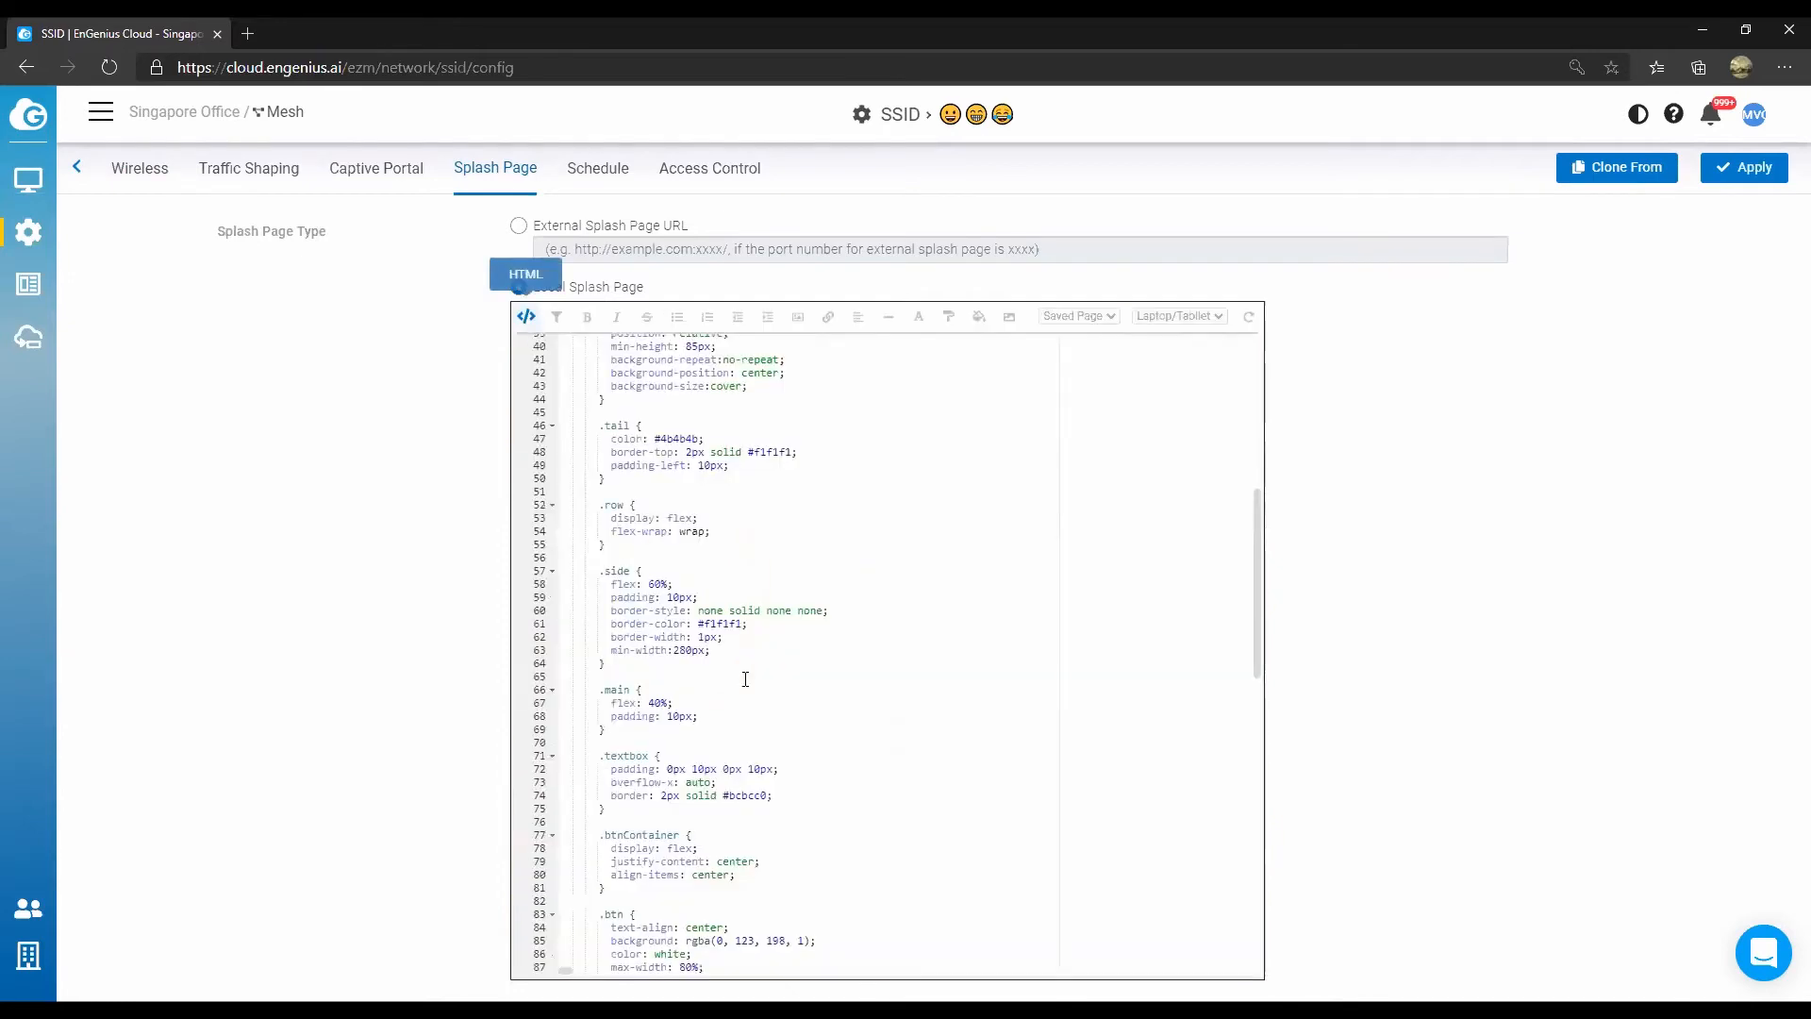
left_click(529, 318)
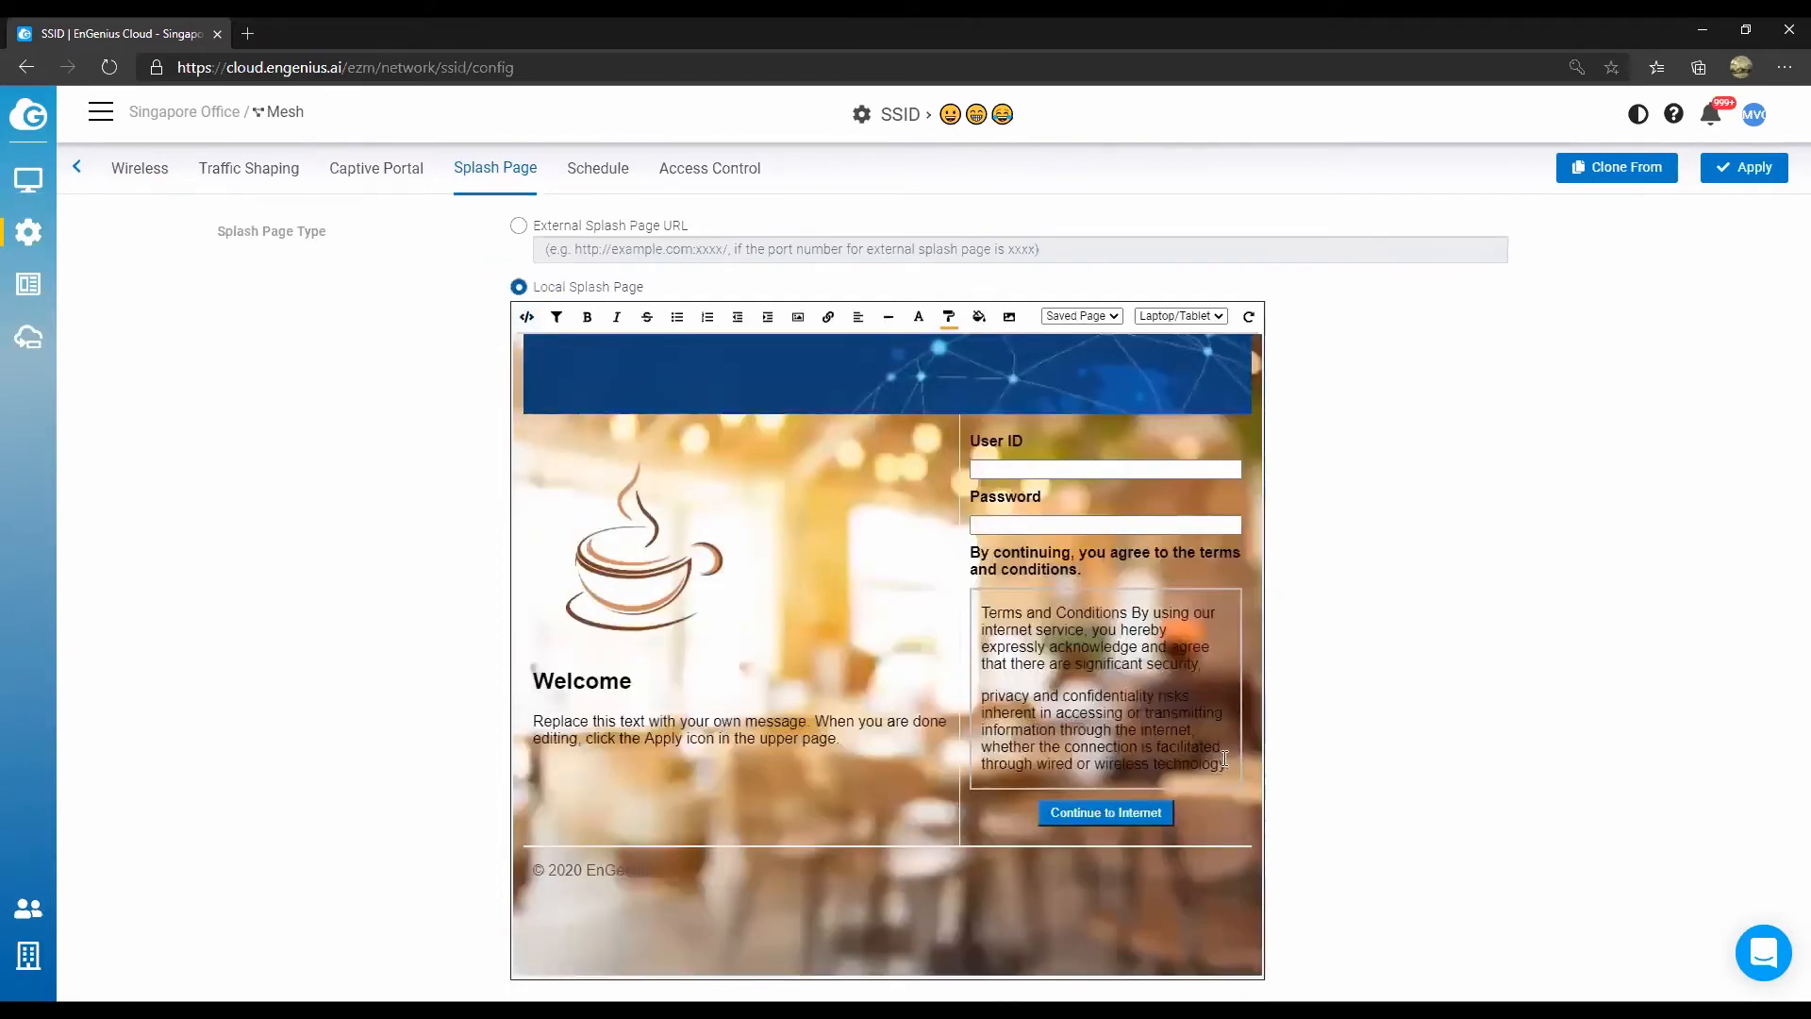
Replace the placeholder message under the Welcome heading with "Hello".
left_click_drag(982, 698, 1029, 698)
left_click(838, 737)
left_click_drag(838, 738, 531, 708)
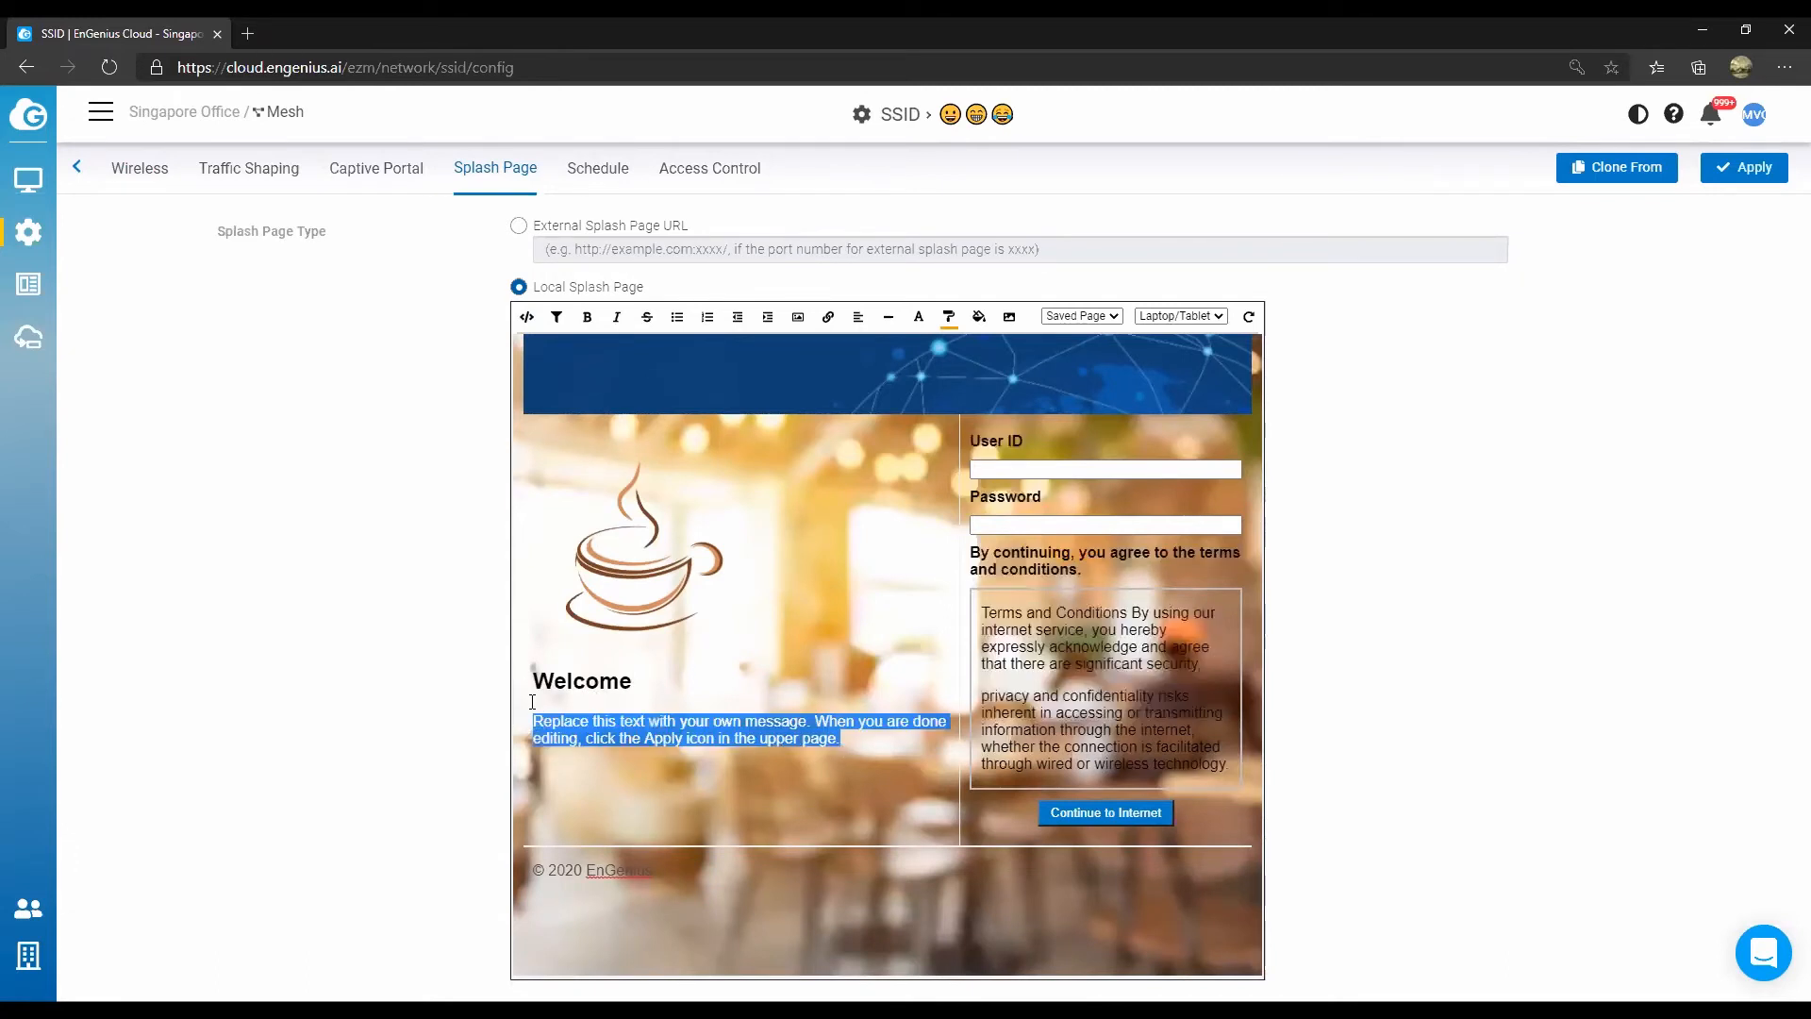
type("Hello")
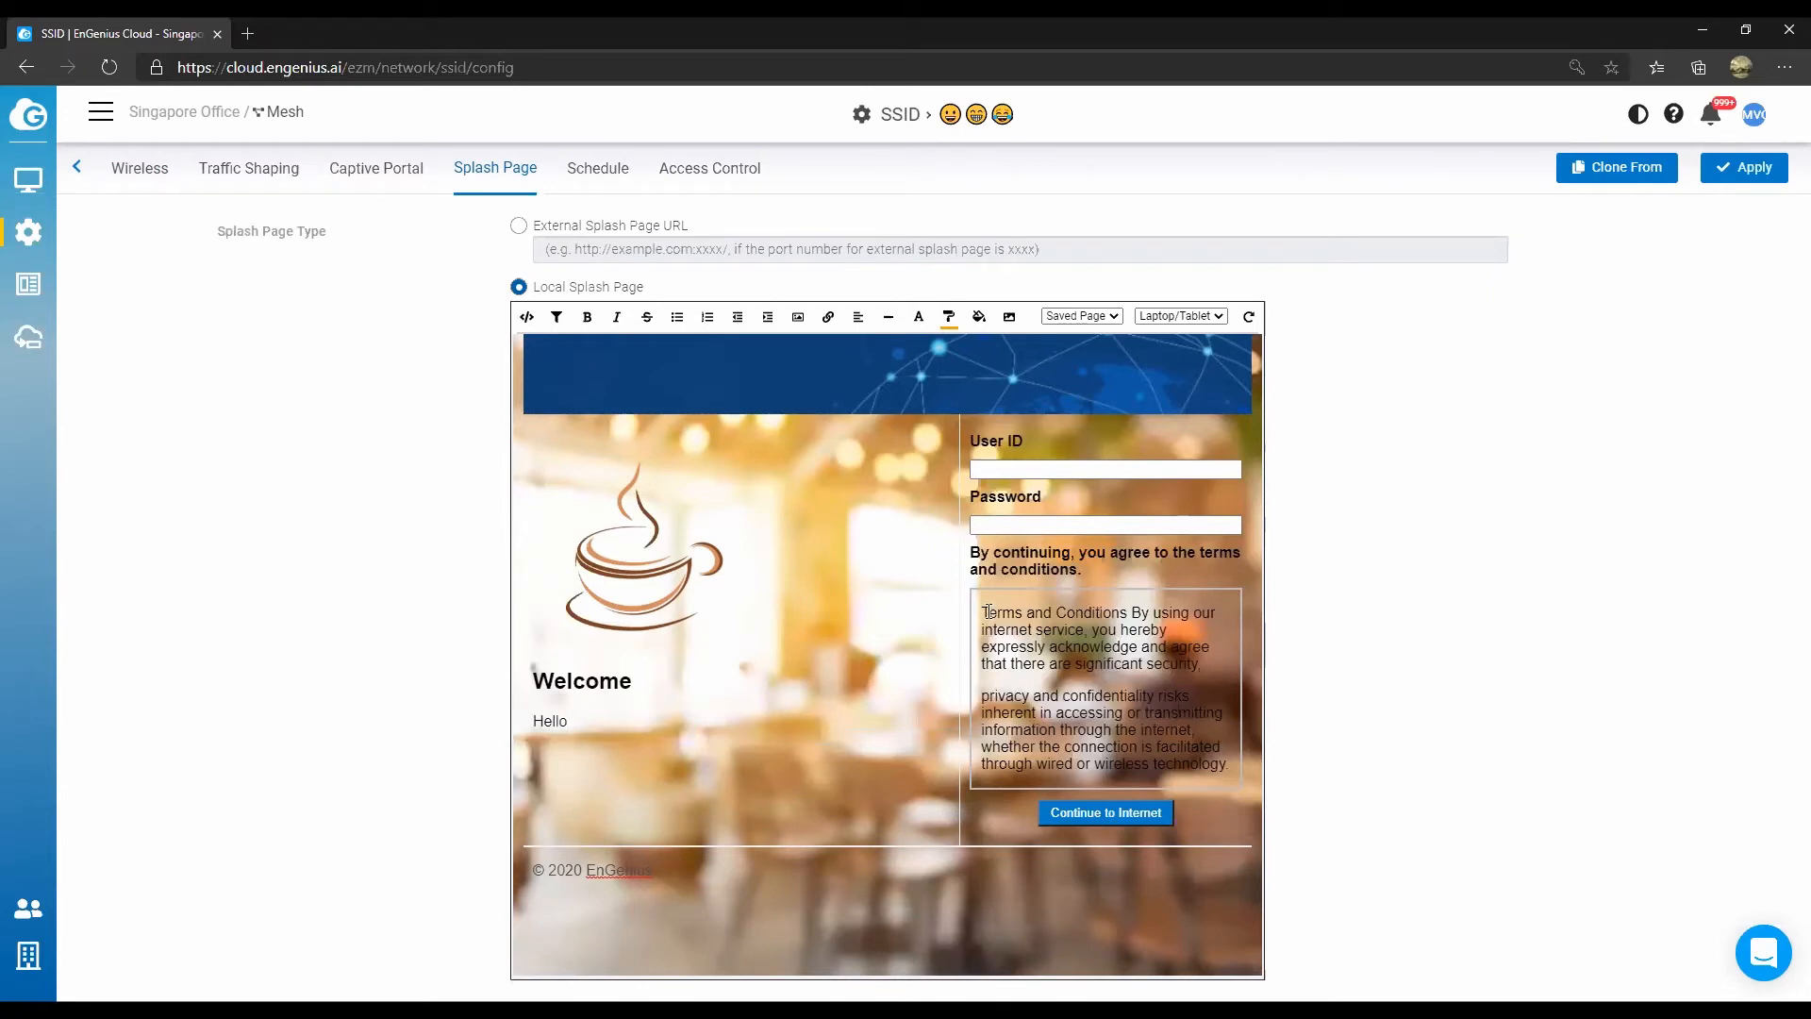
Change the font color of the terms and conditions text in the box to white.
left_click_drag(981, 612, 1229, 765)
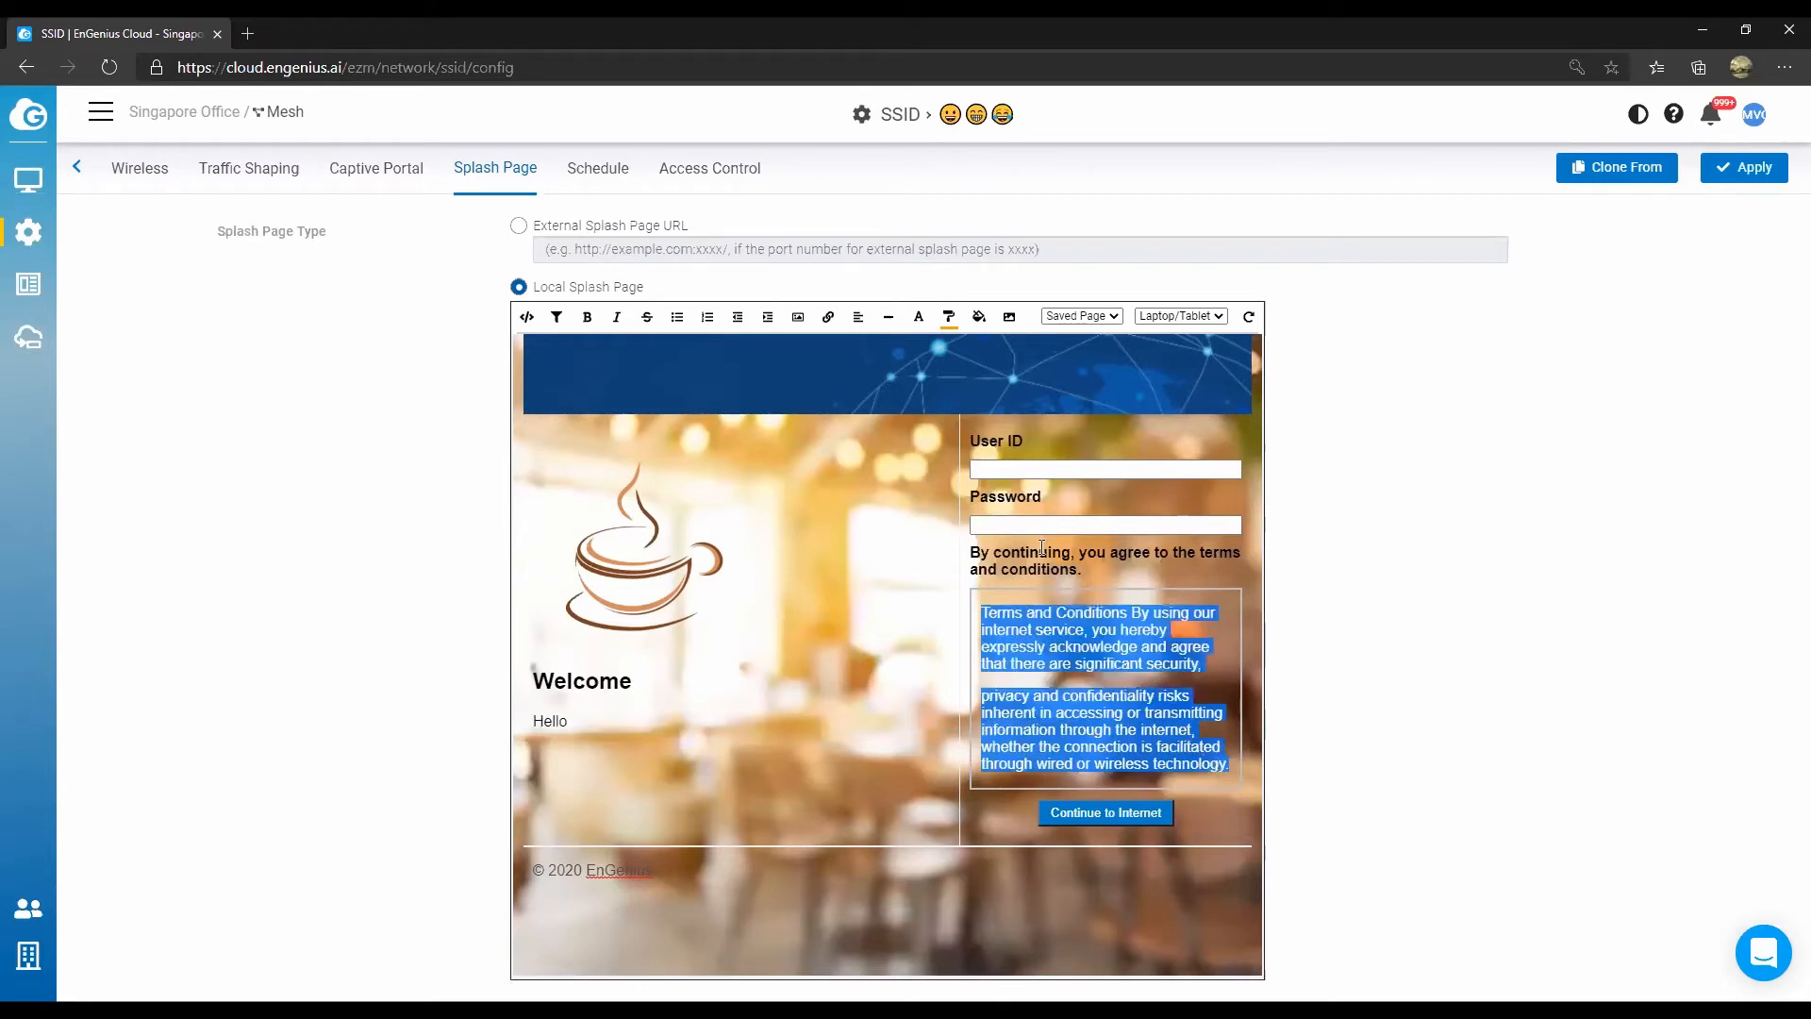
left_click(930, 323)
left_click(938, 319)
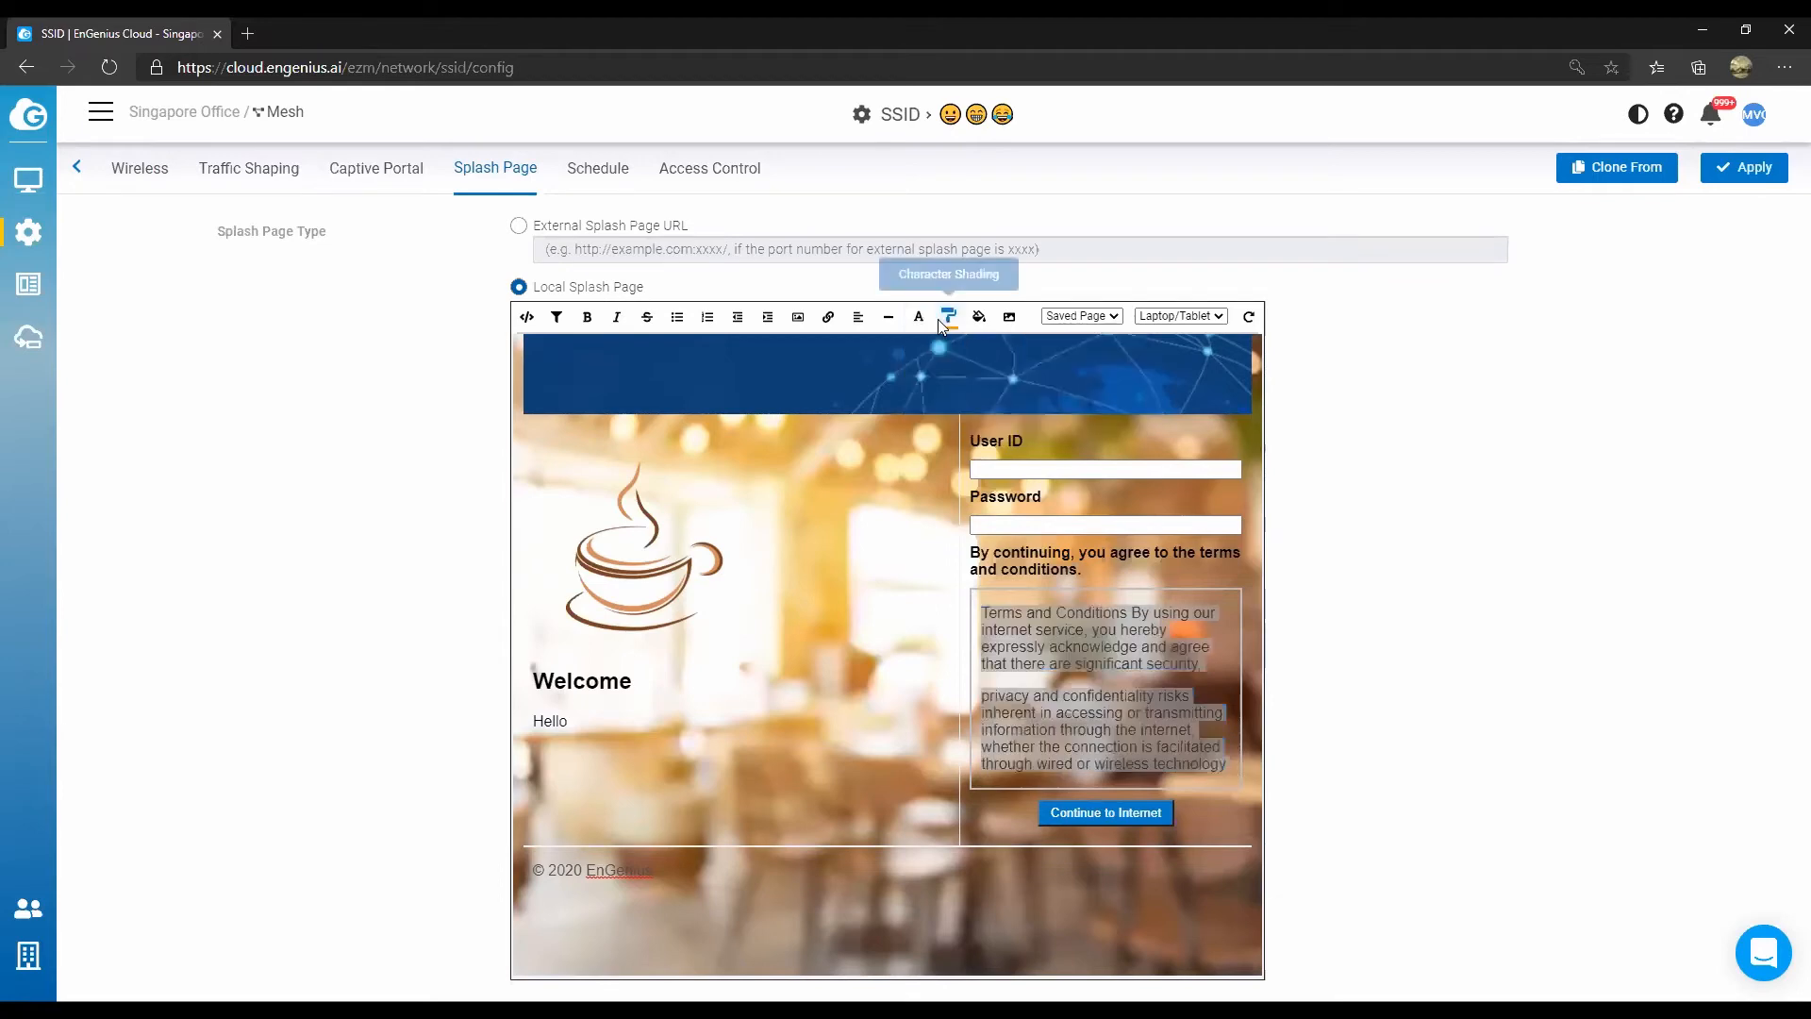
left_click(938, 321)
left_click(929, 320)
left_click(929, 320)
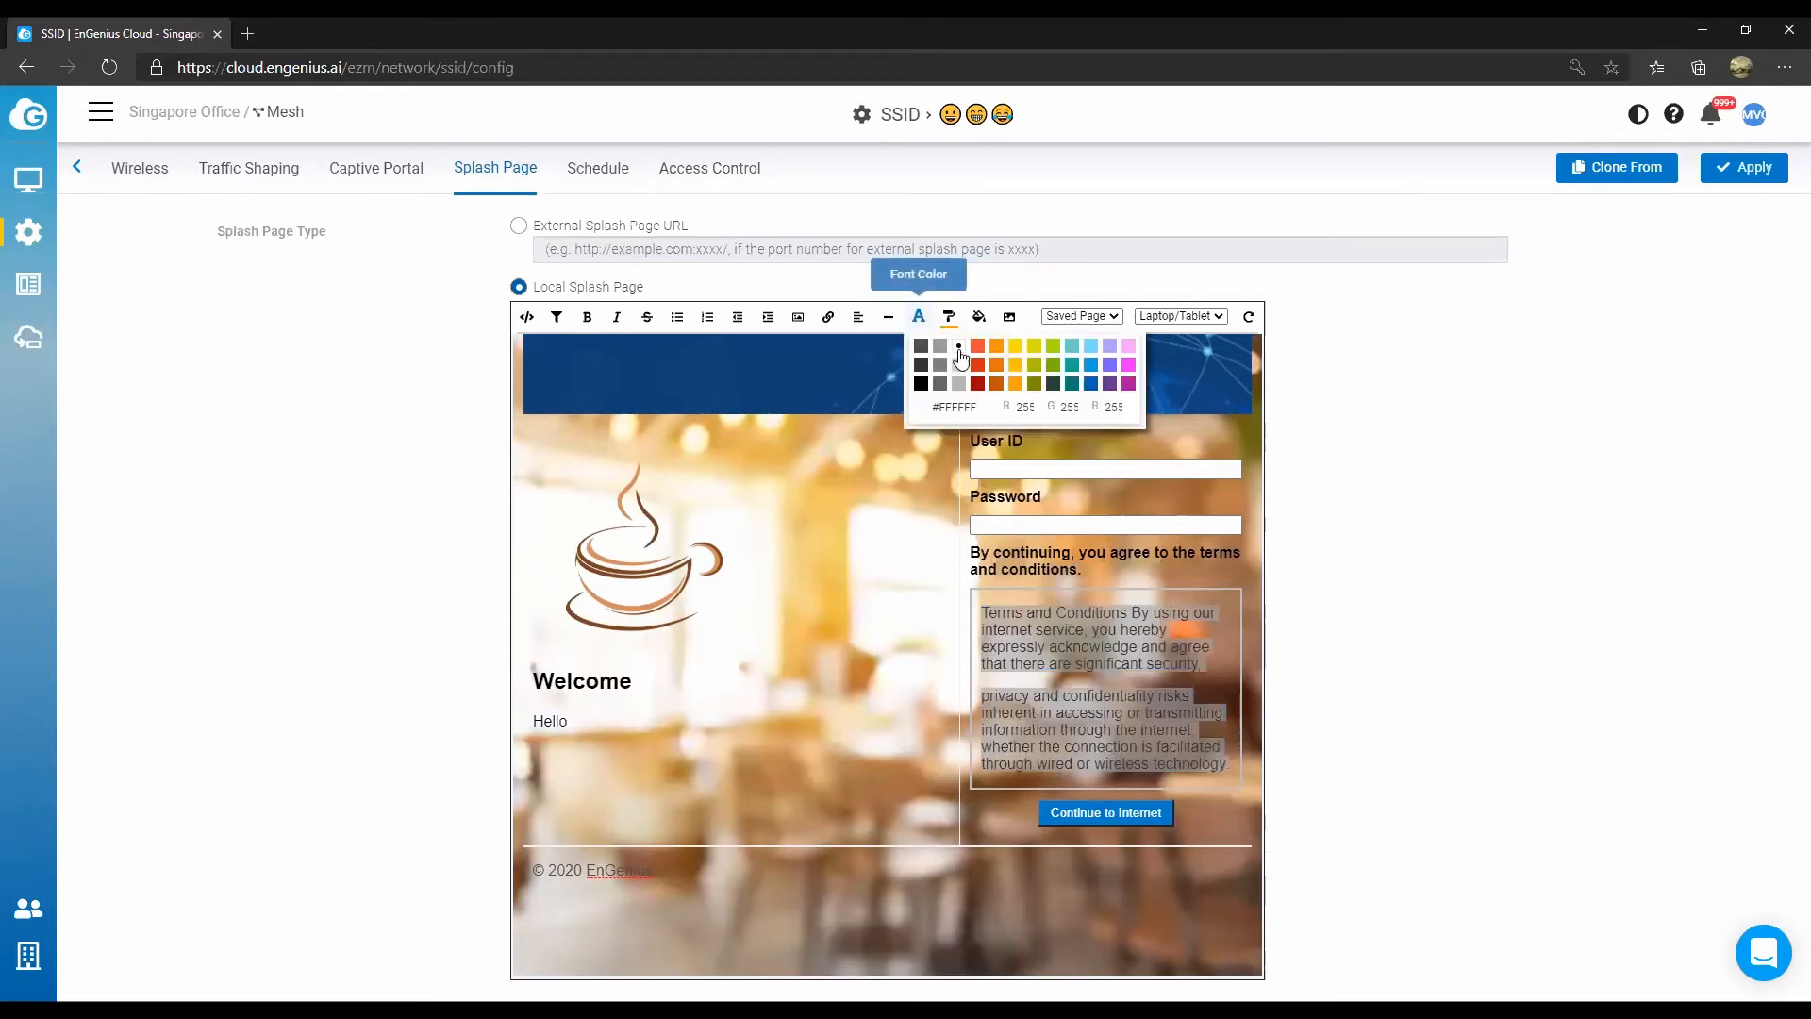
left_click(959, 364)
left_click(904, 591)
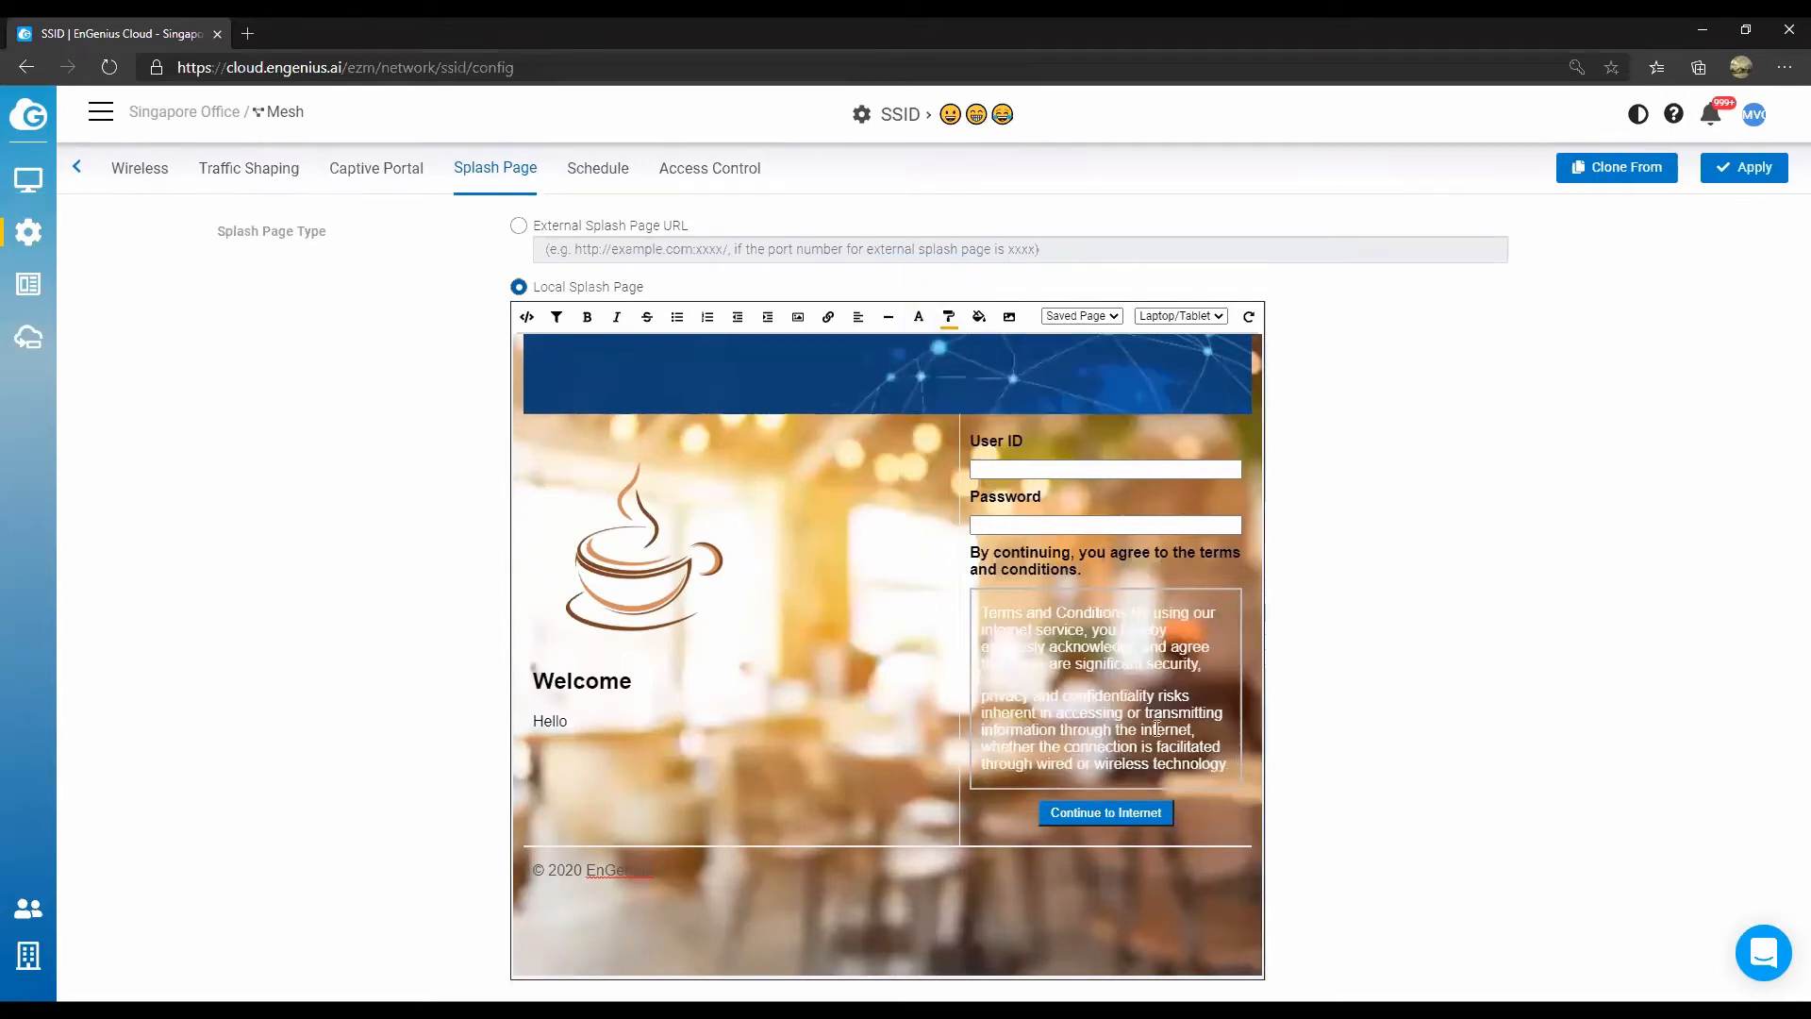
Enable scheduling for the SSID, try the everyday 8:00 AM to 5:00 PM template, and set "Available at 8:00 AM to 5:00 PM everyday except weekend".
left_click(609, 178)
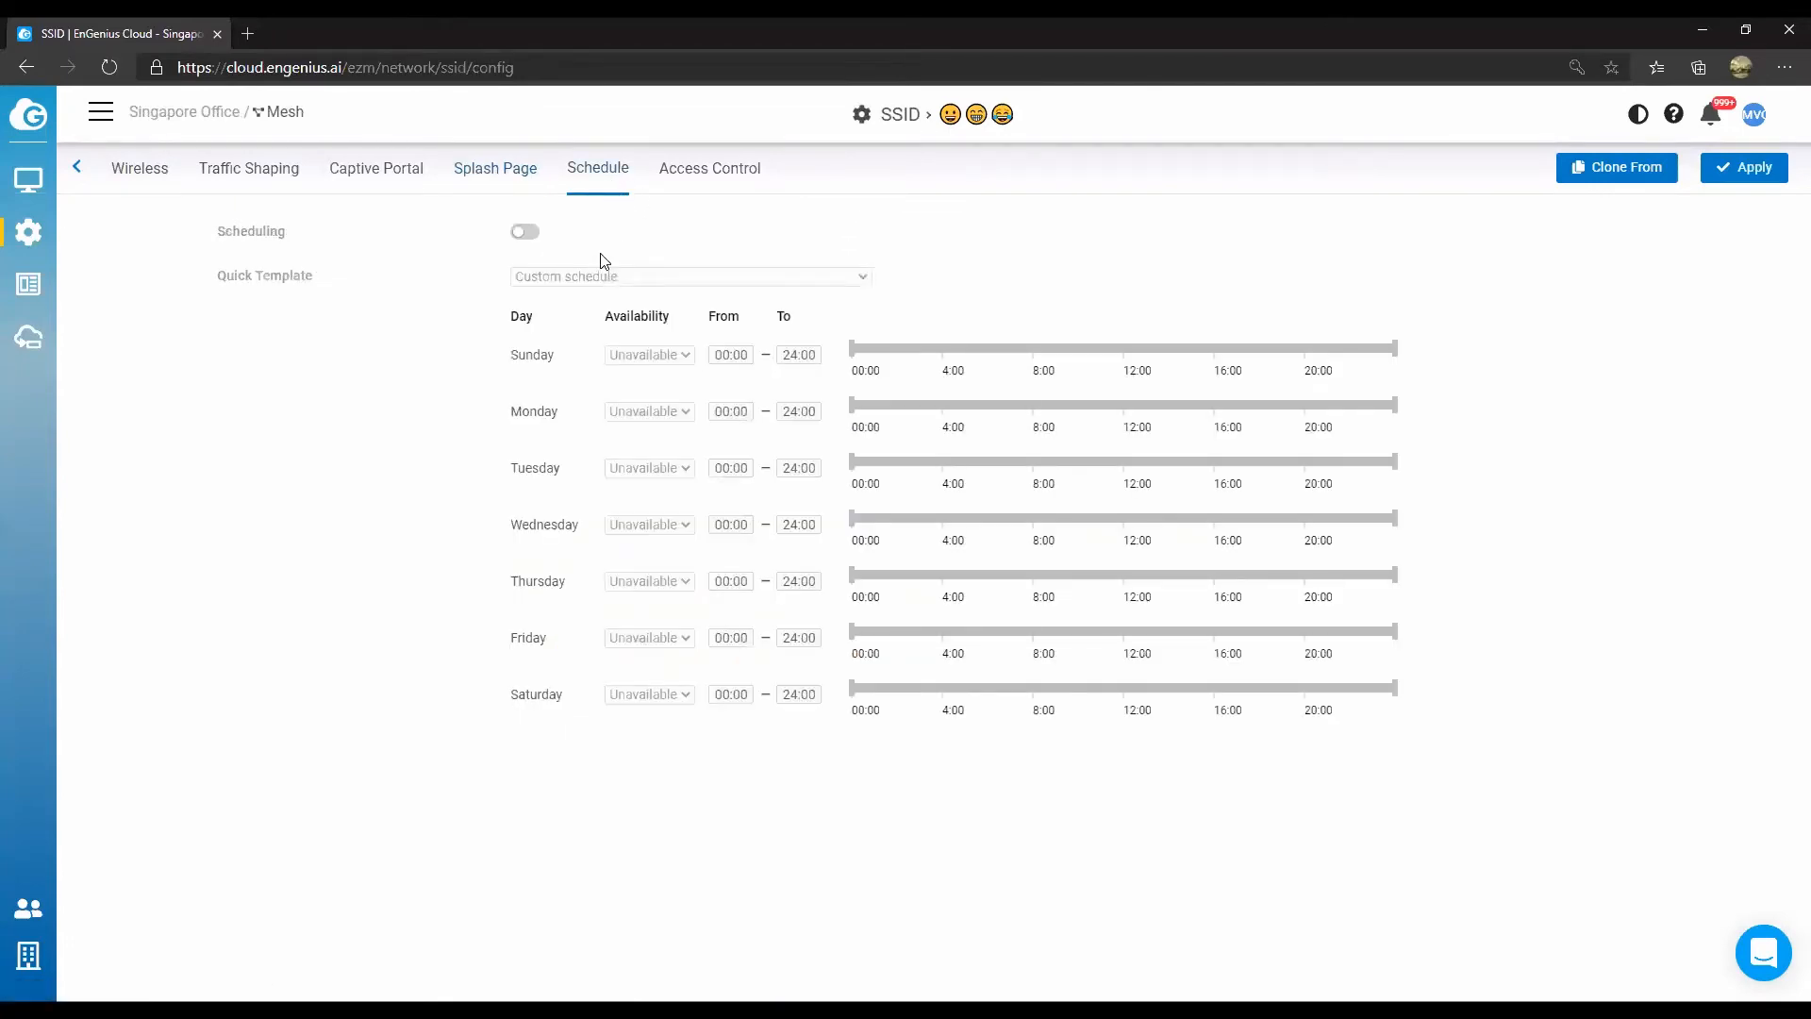
left_click(525, 232)
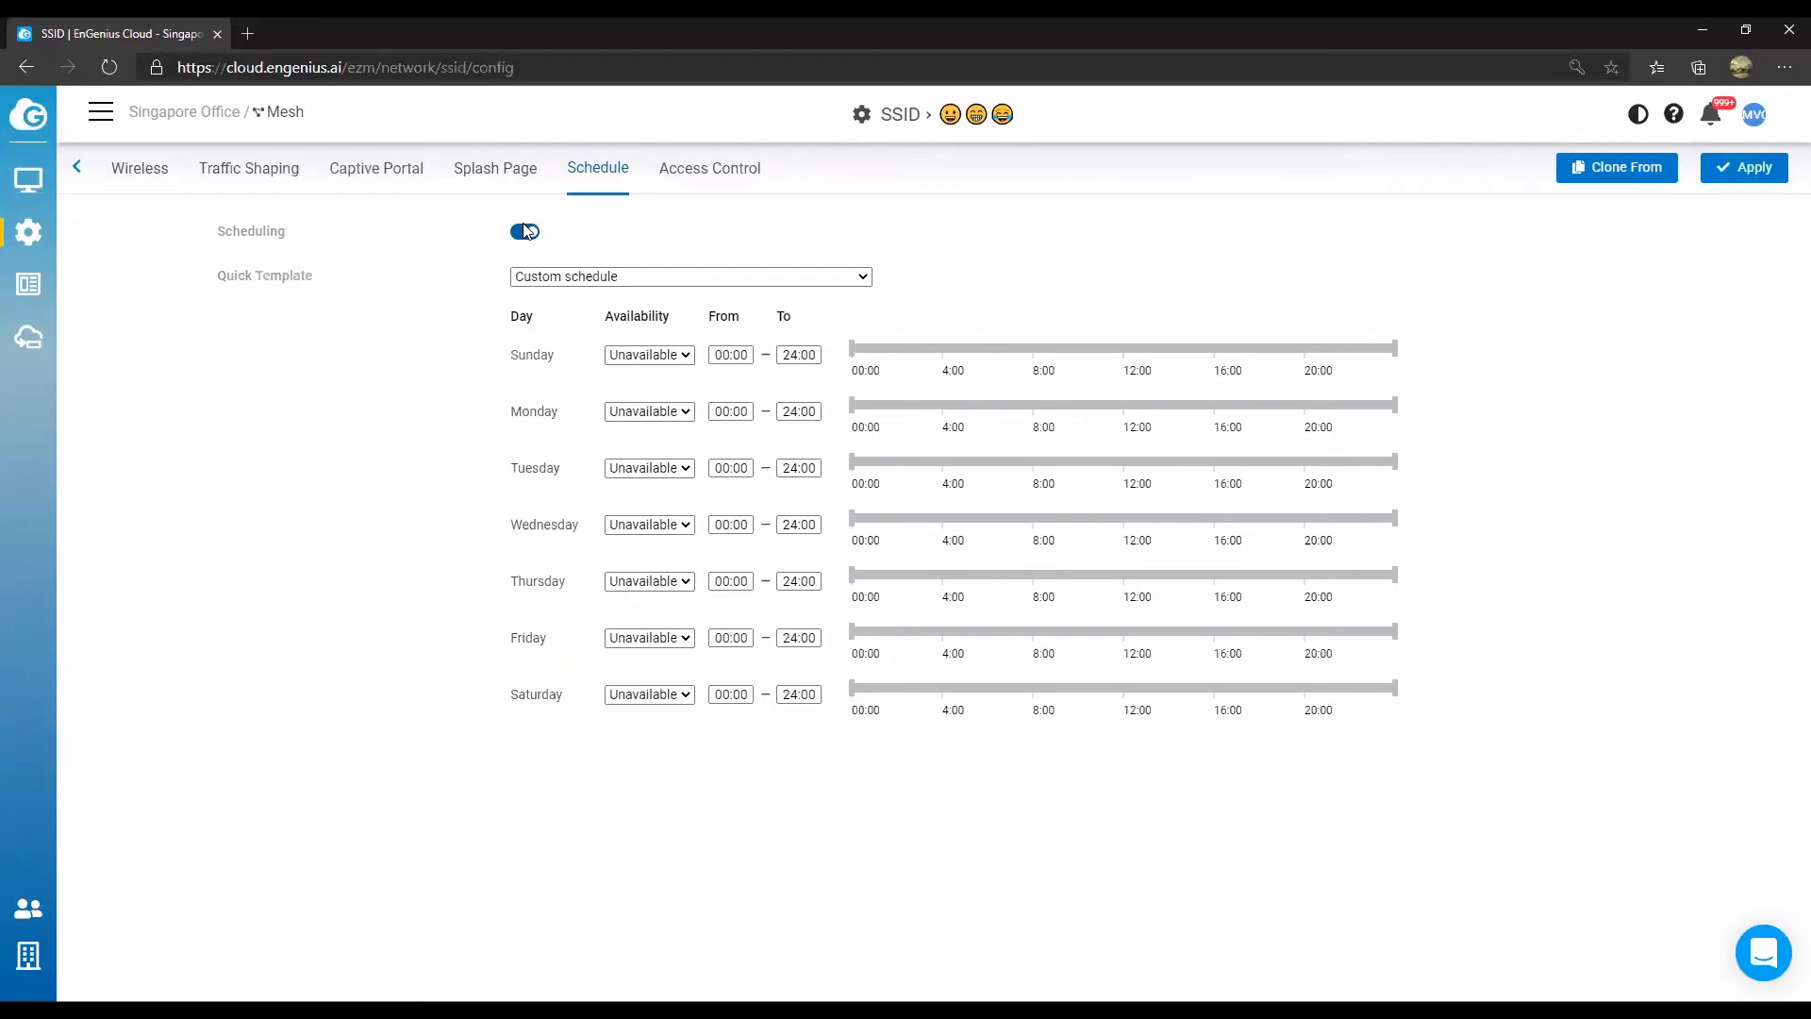
left_click(543, 280)
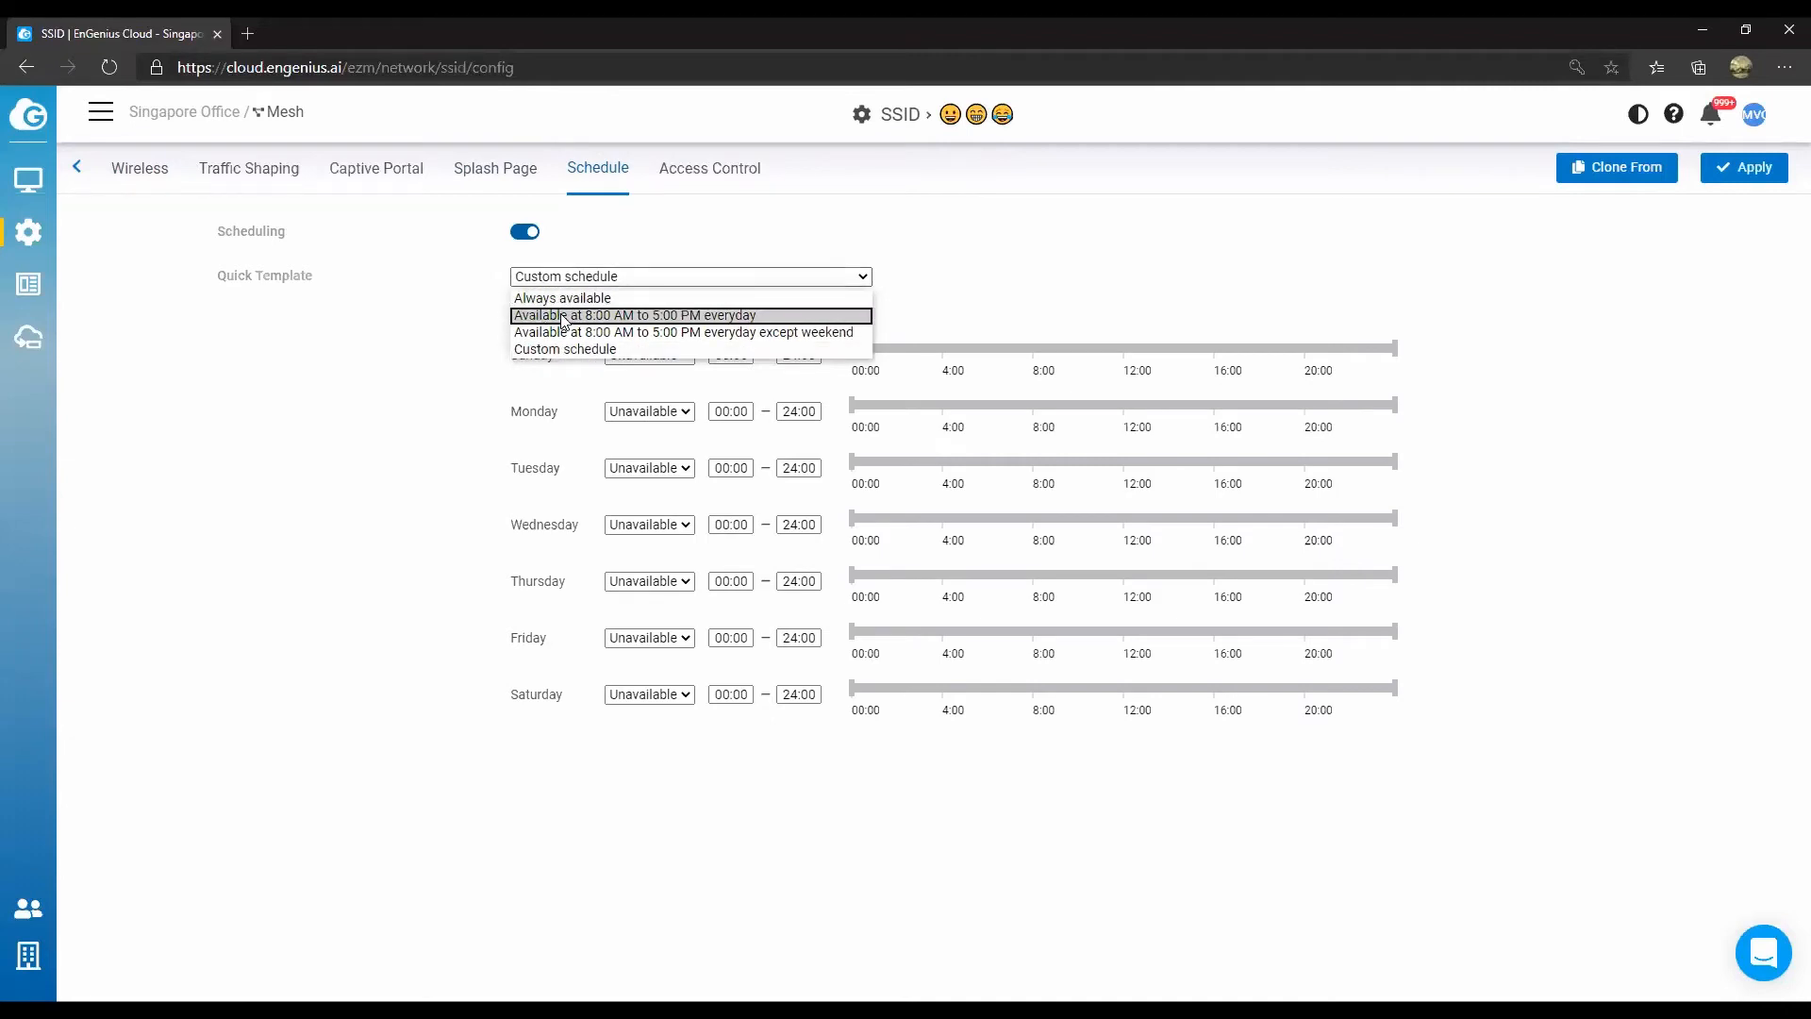
left_click(563, 315)
left_click(641, 279)
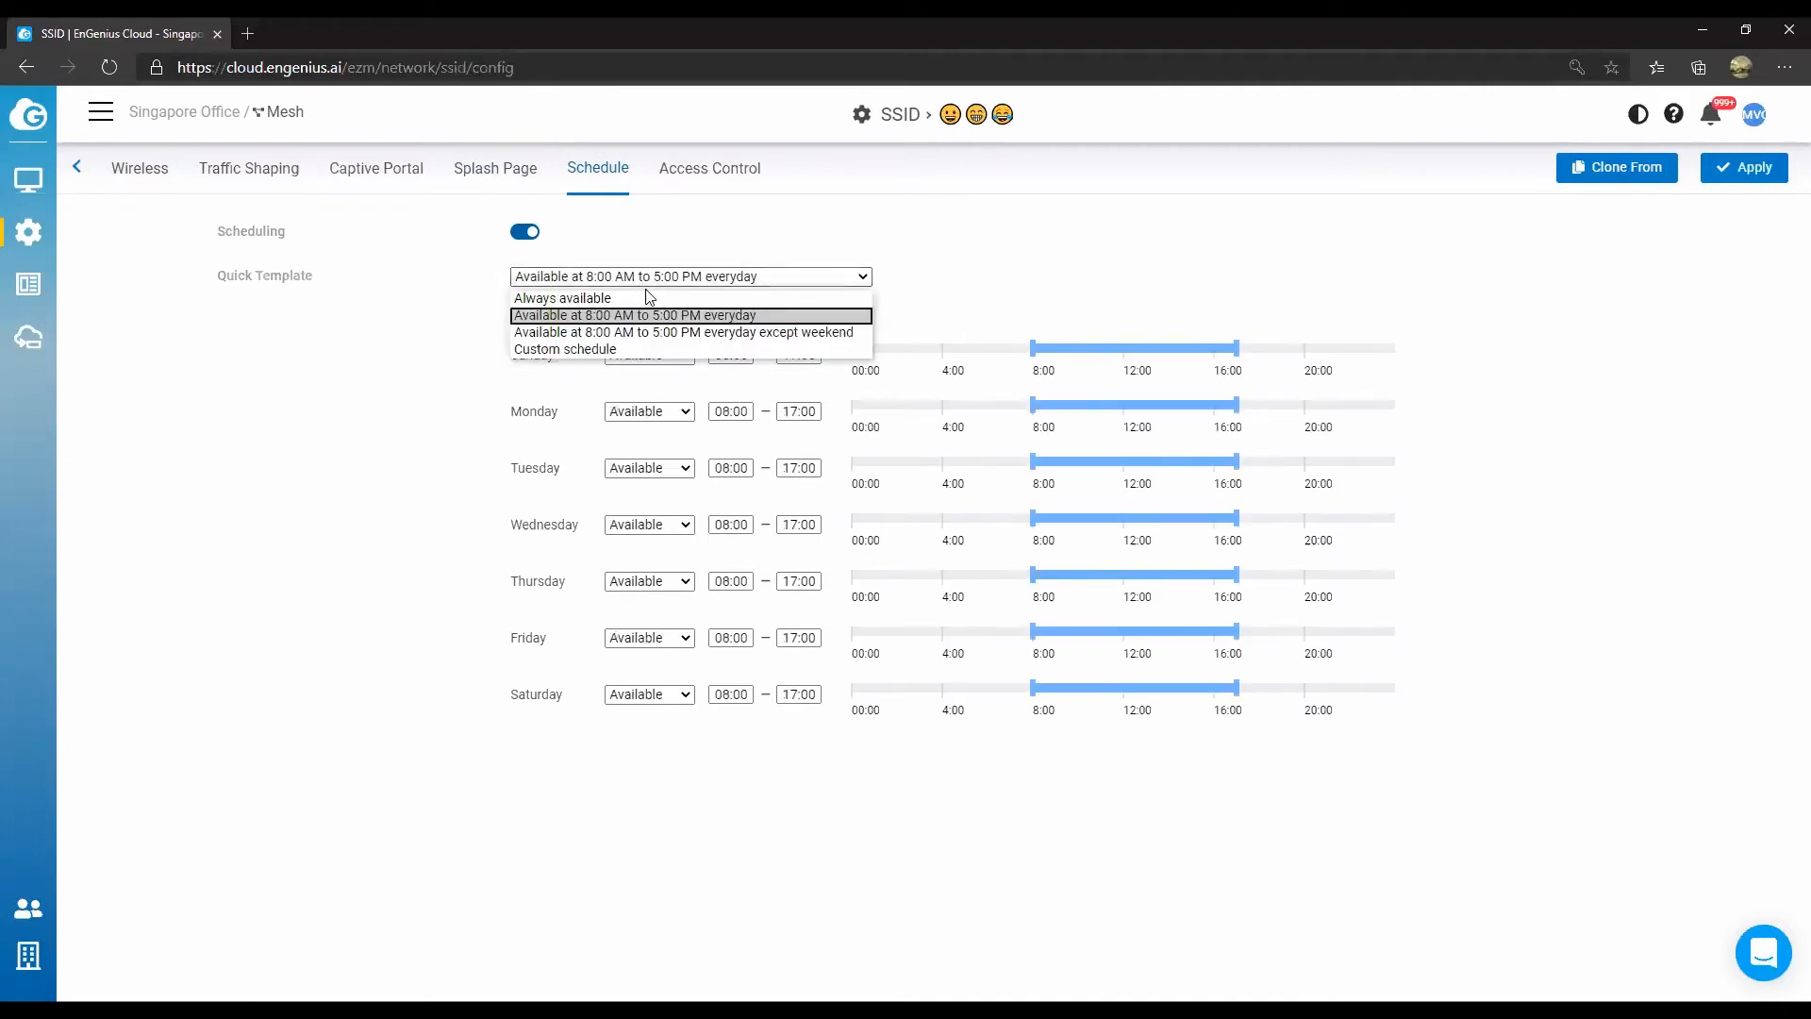
left_click(688, 332)
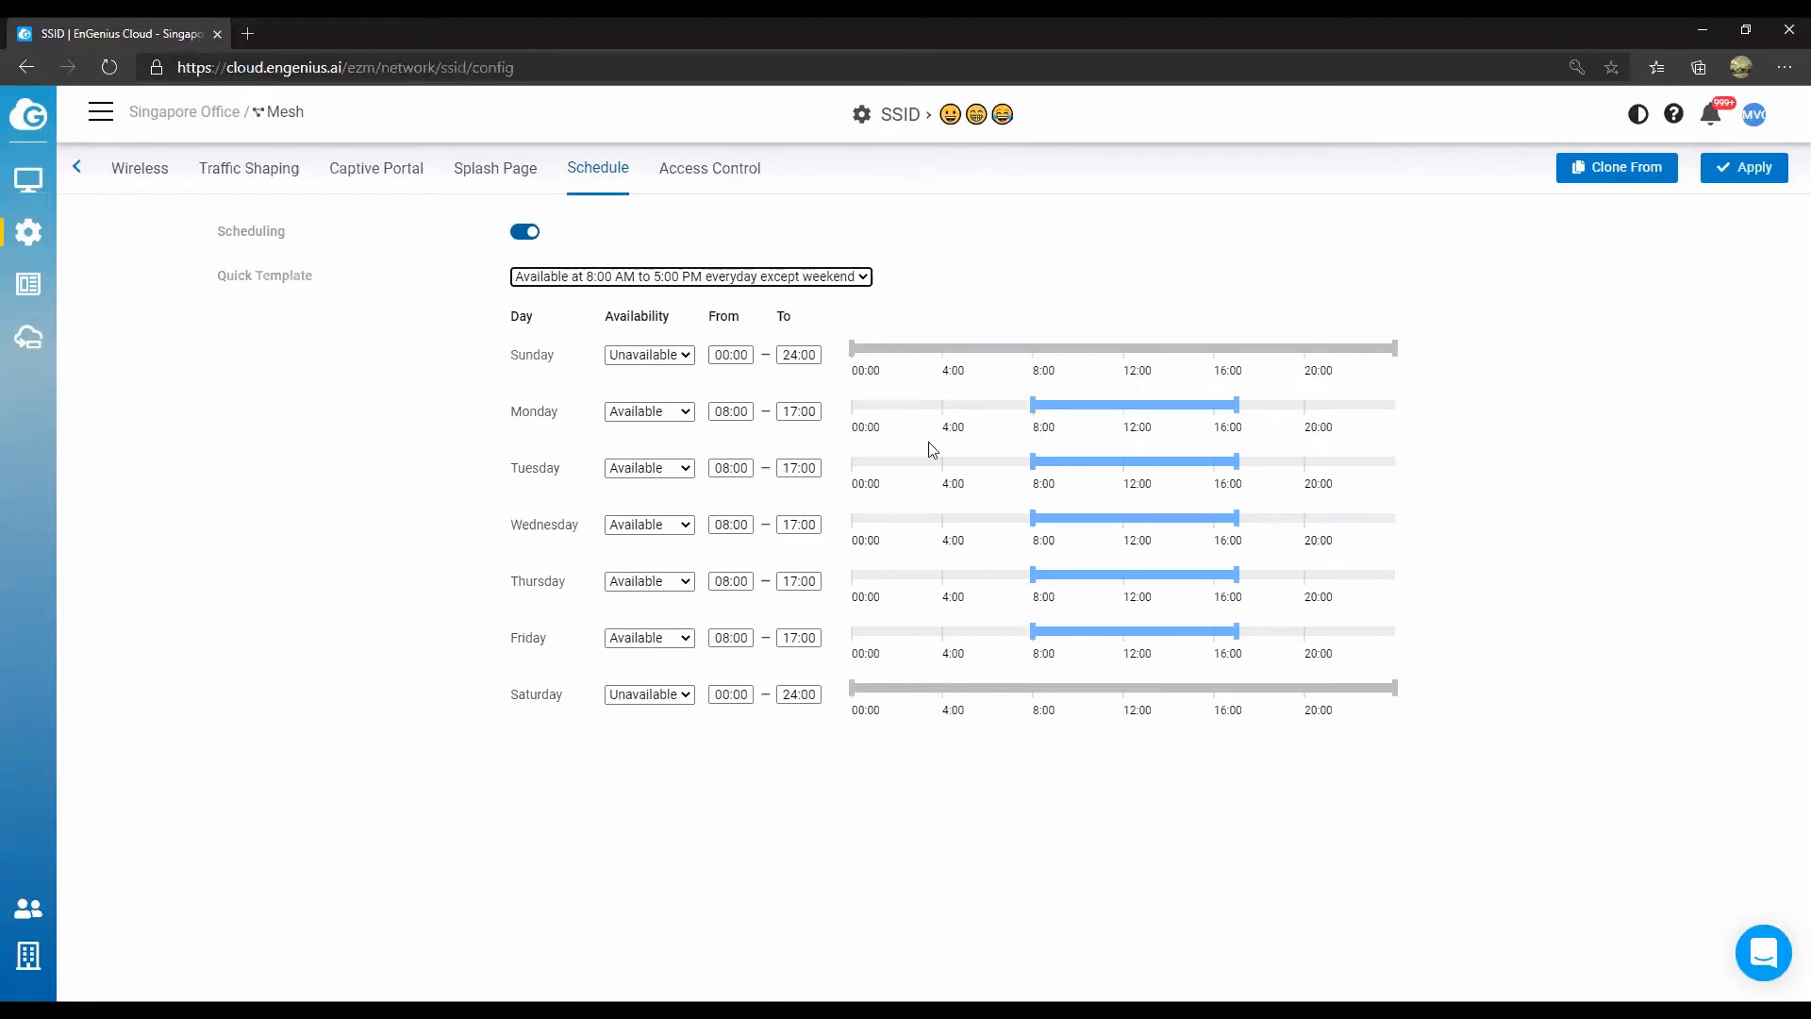
Review the SSID's access control block list, and examine the network's firmware upgrade options for access points and switches.
left_click(723, 172)
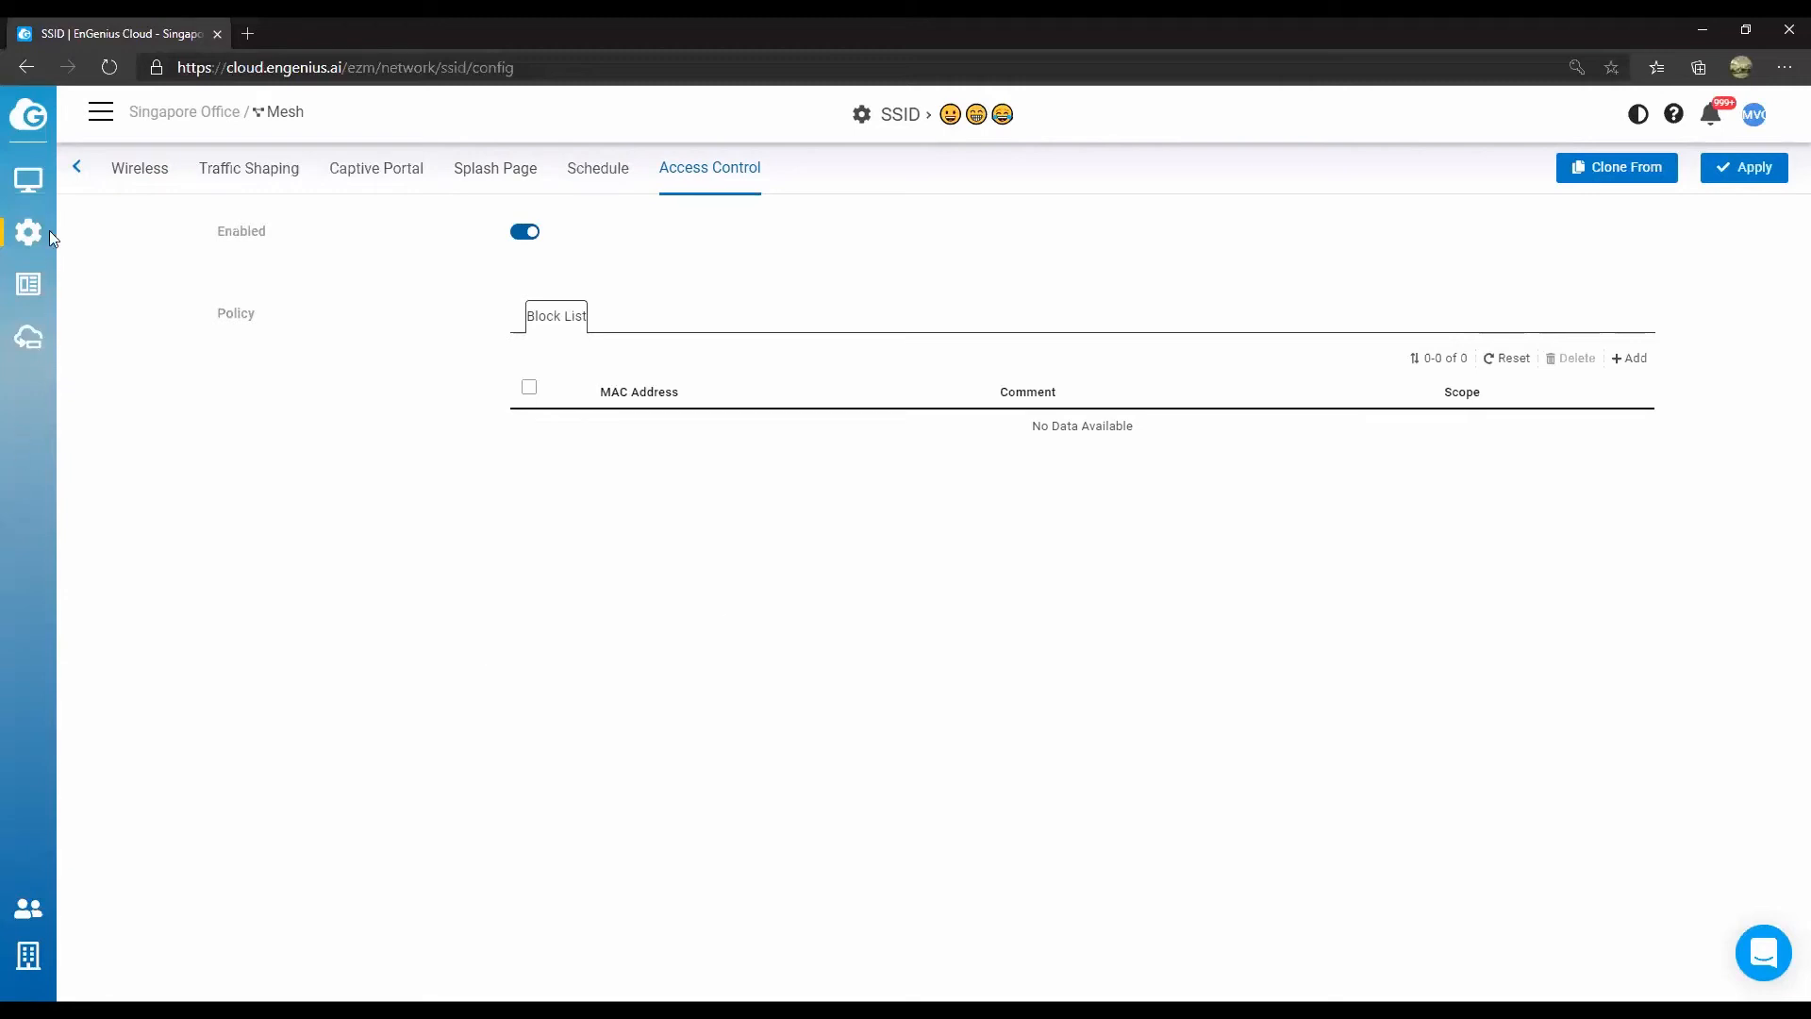
mouse_move(49, 234)
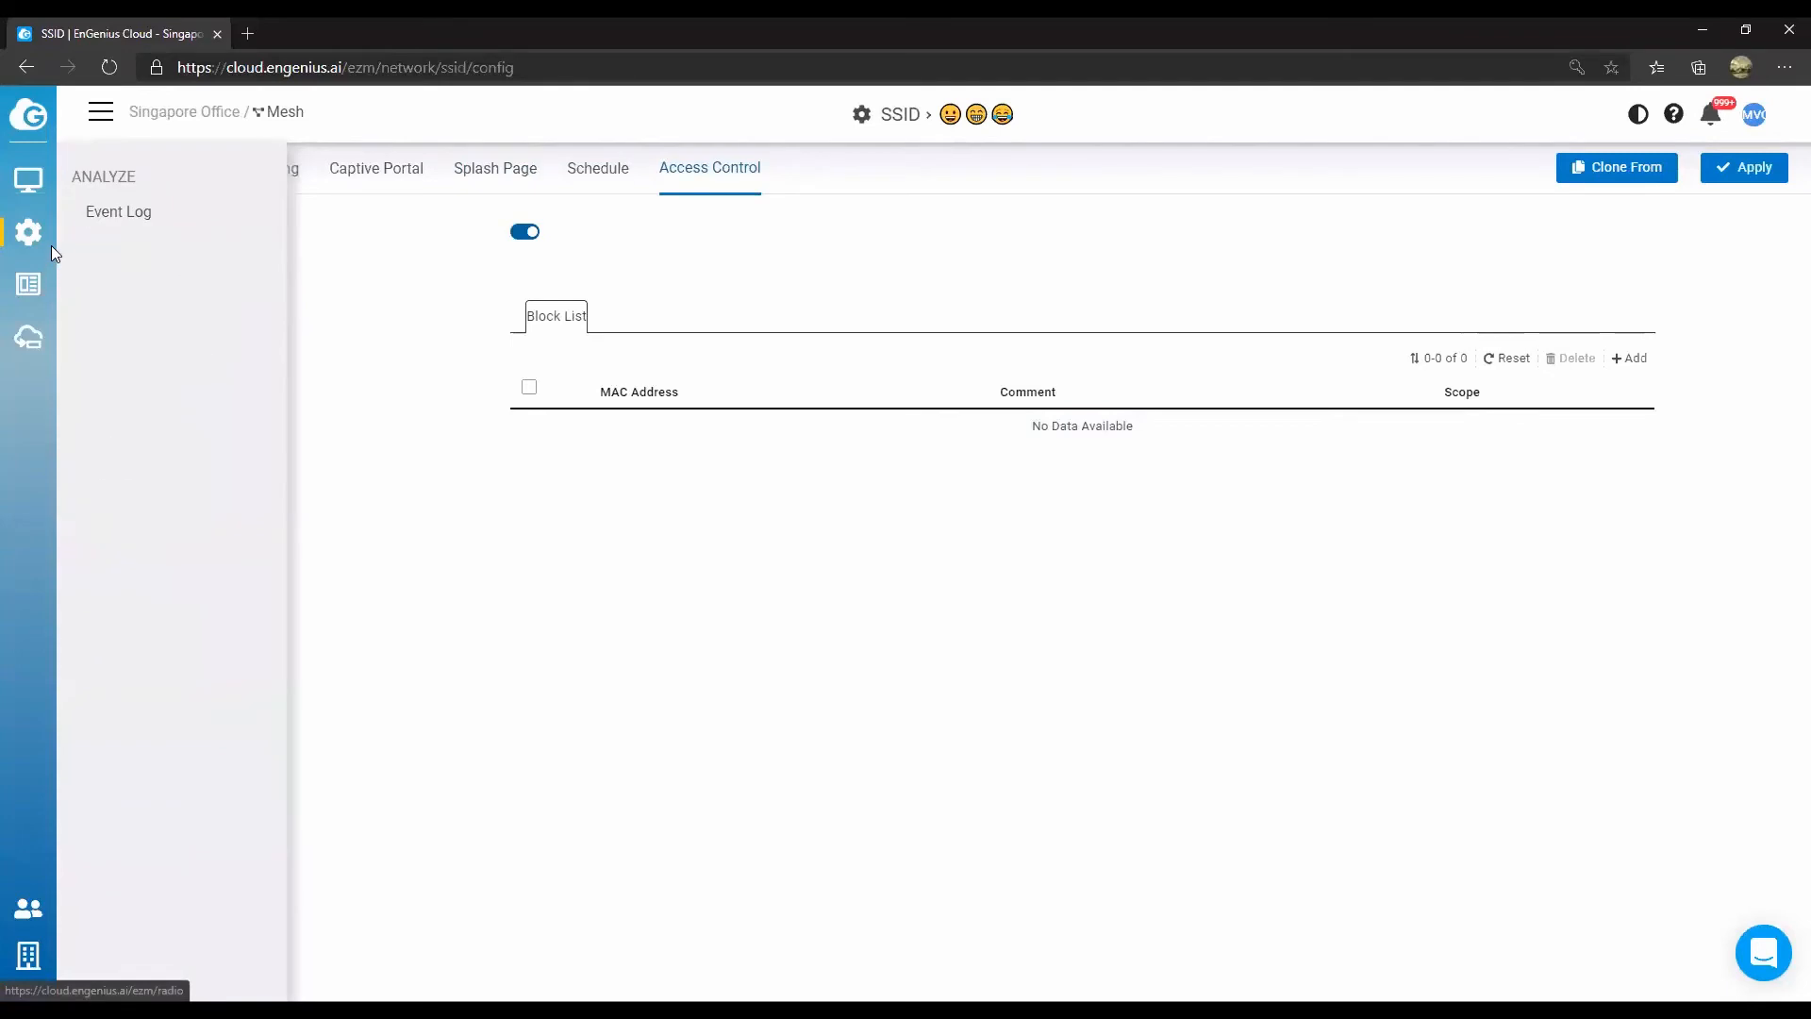
mouse_move(17, 182)
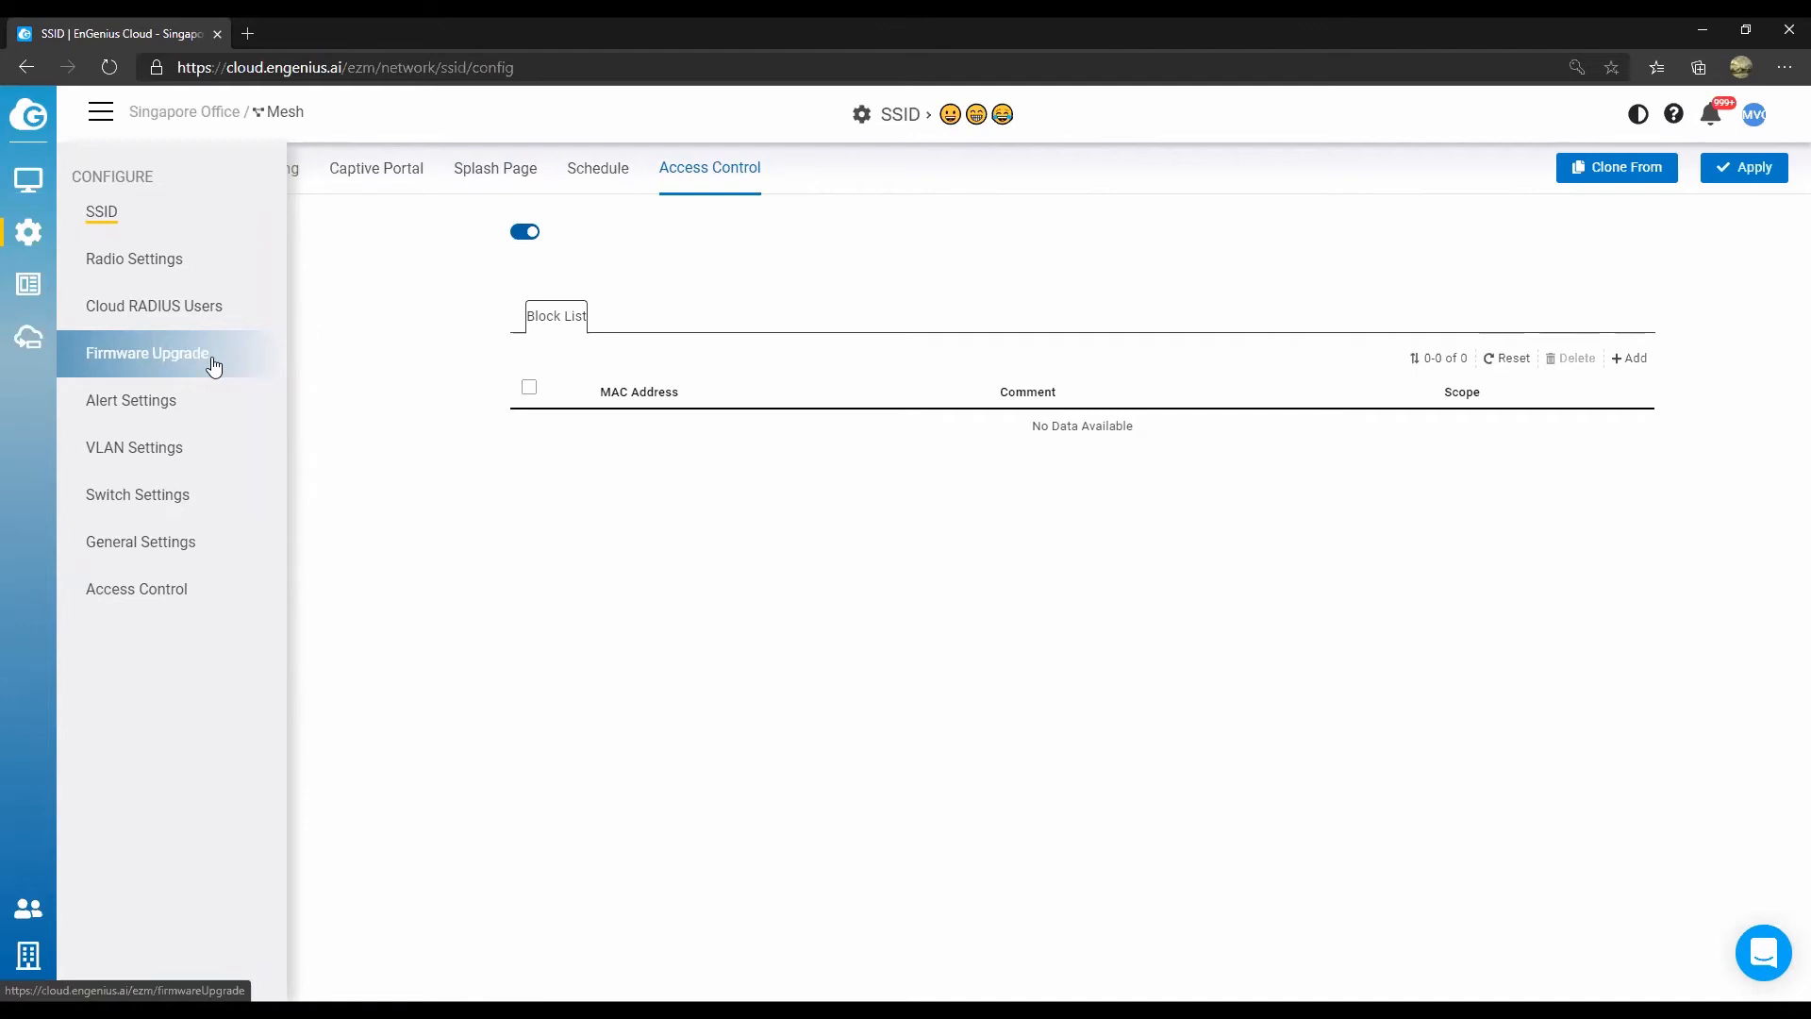
left_click(214, 364)
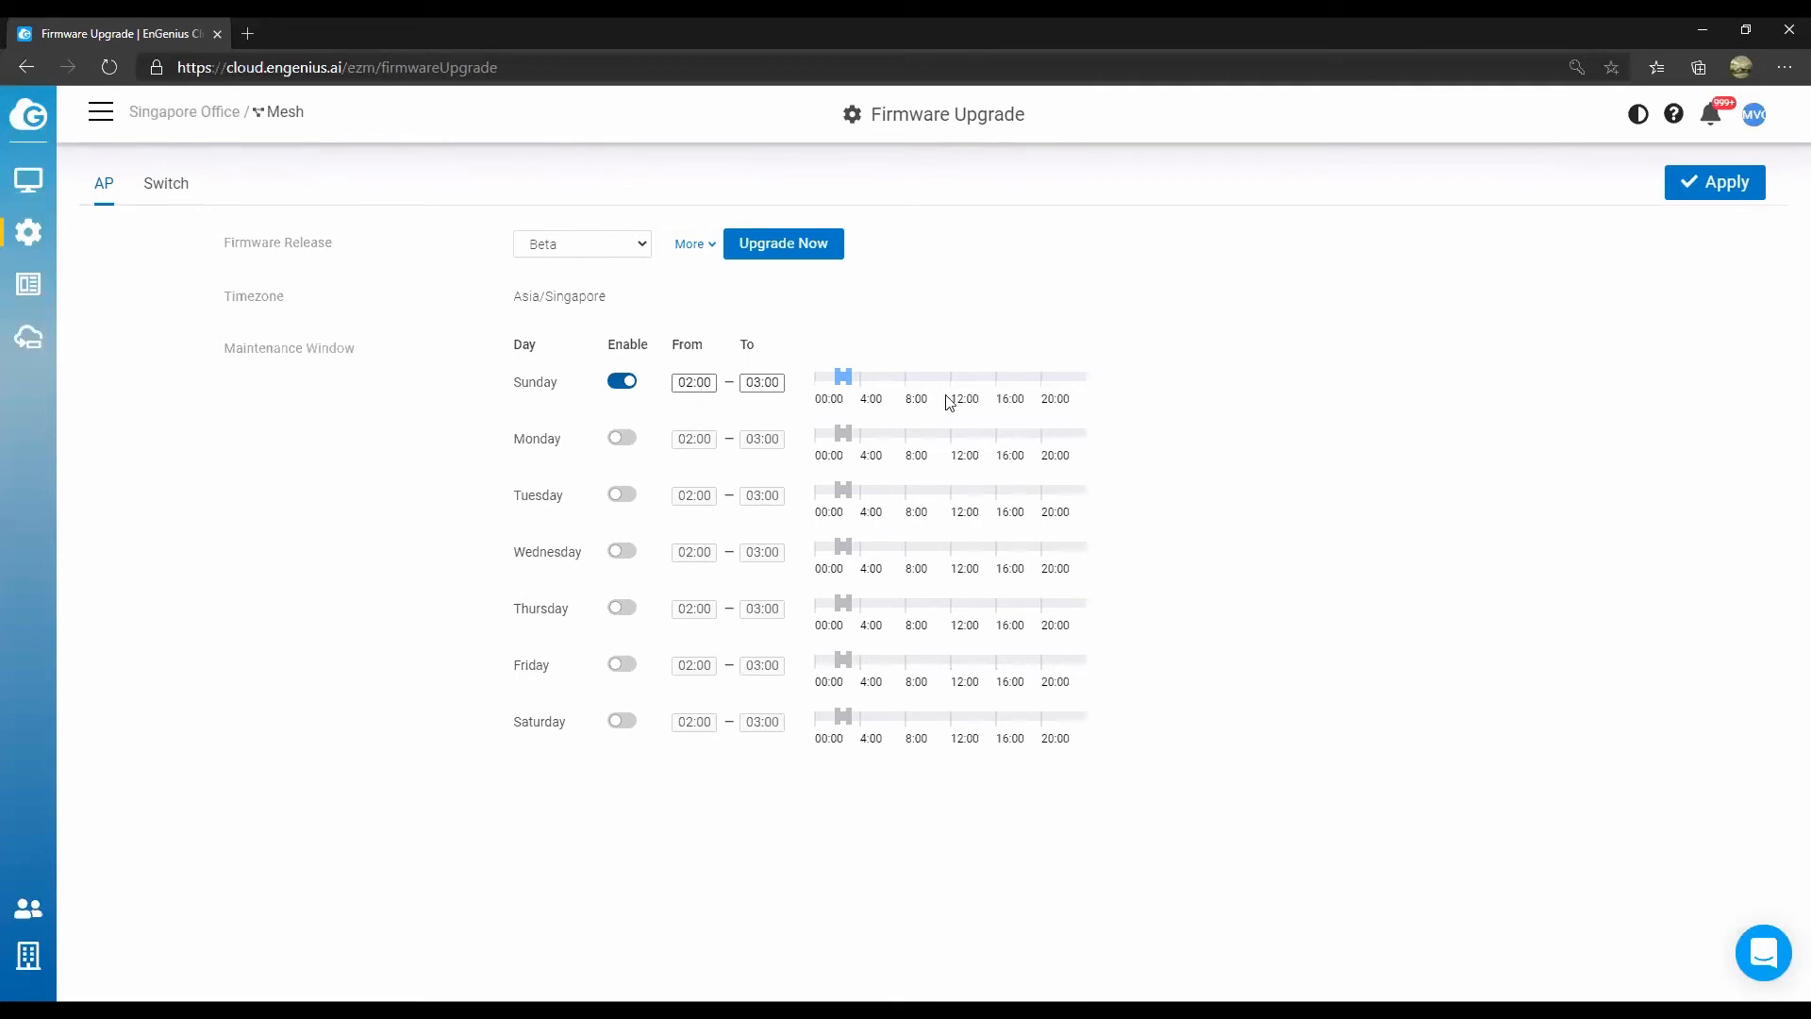
left_click(637, 250)
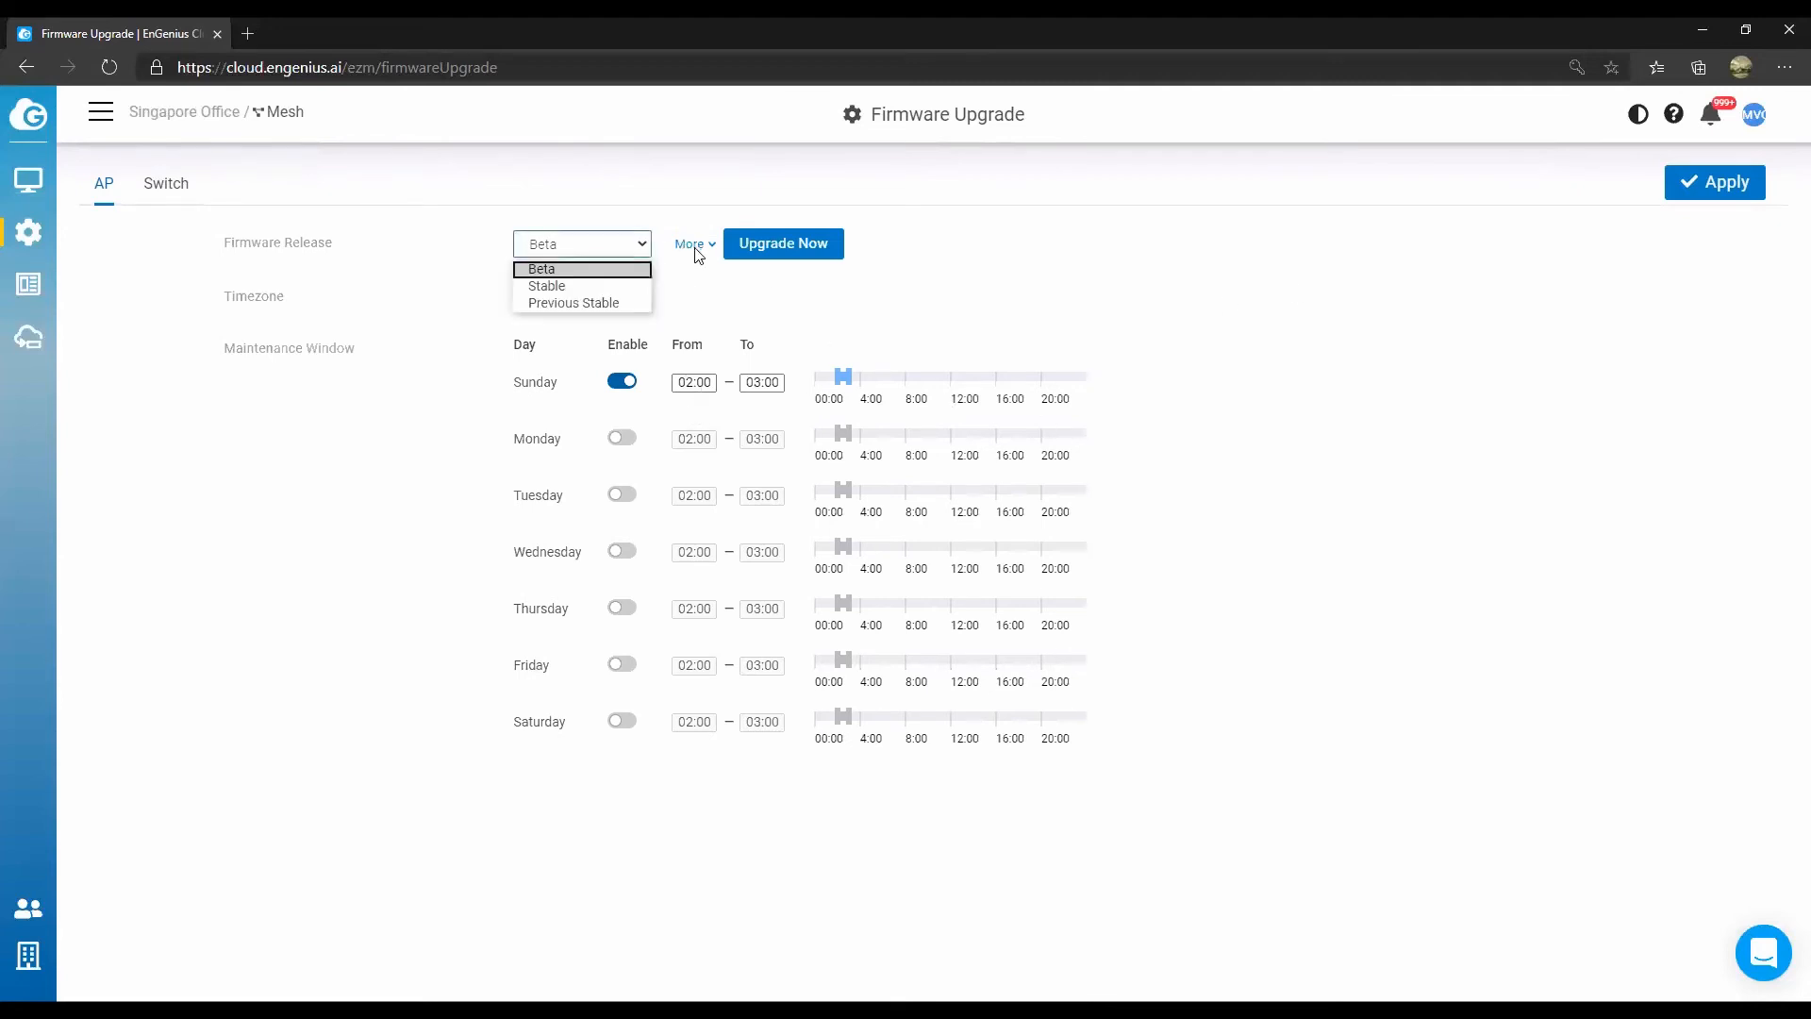
left_click(173, 192)
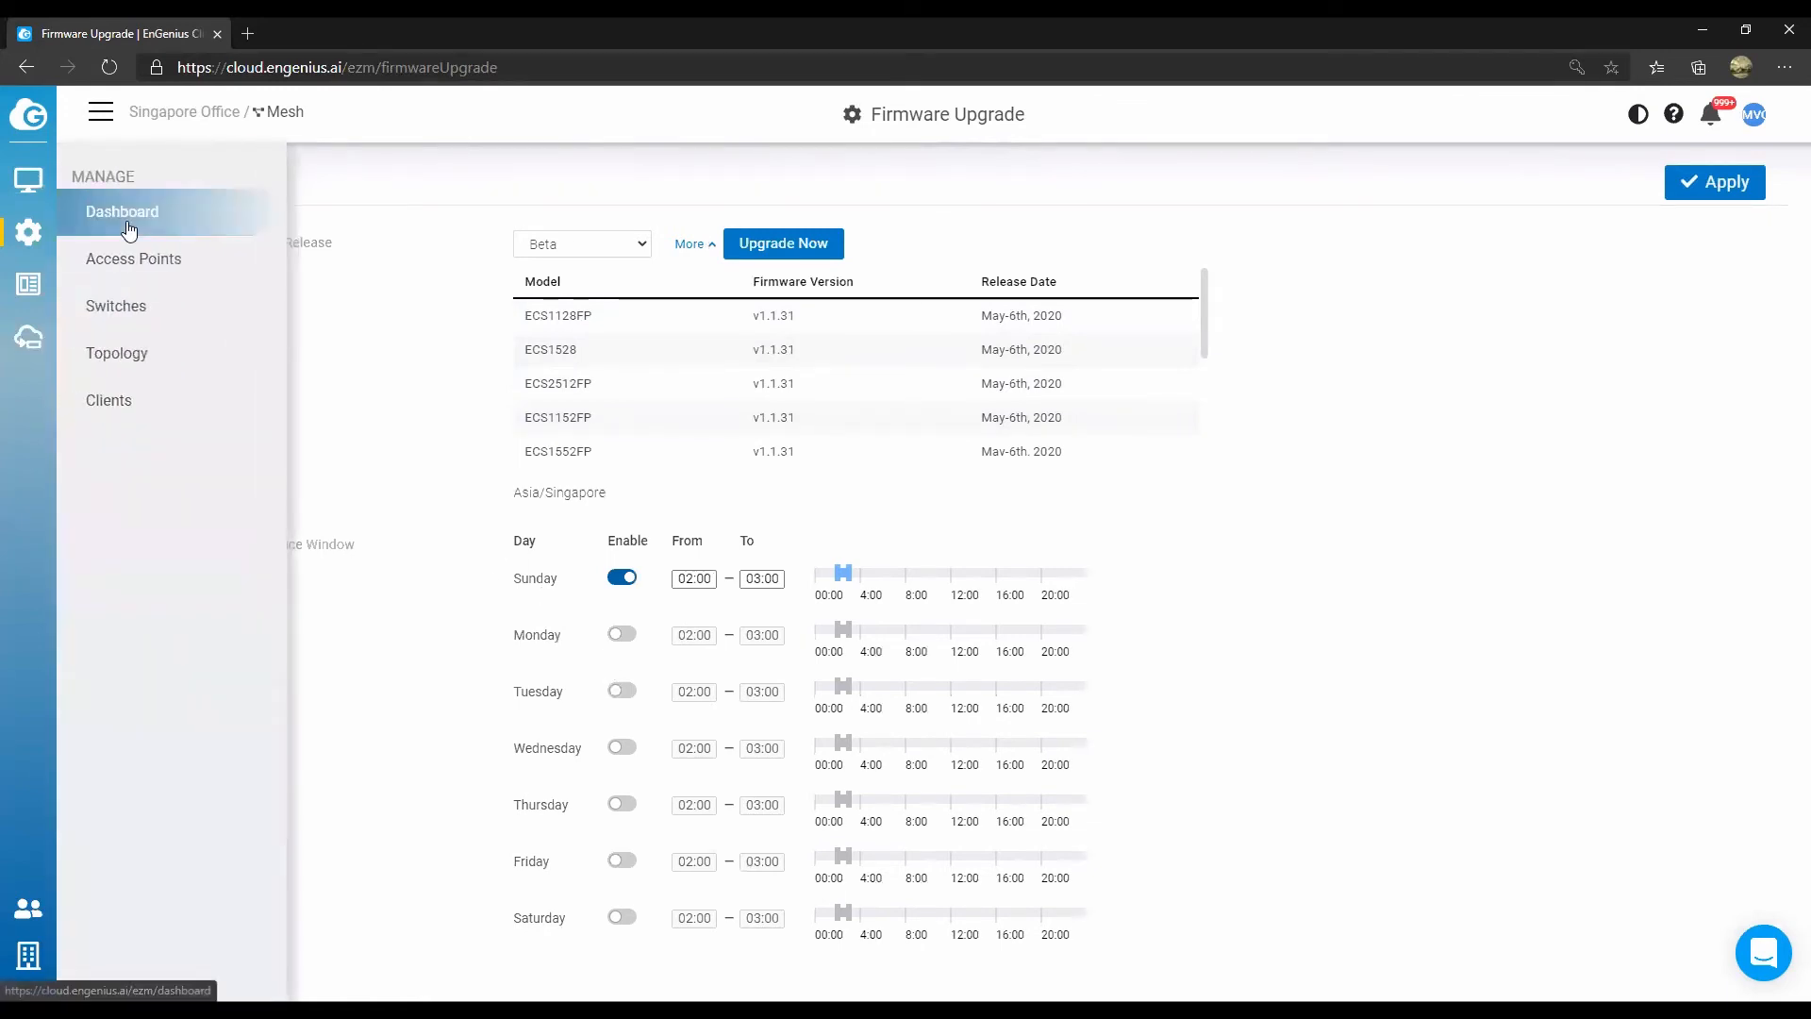
Return to the dashboard, switch to the Mandalay Waterboom network, and view its team members.
left_click(128, 217)
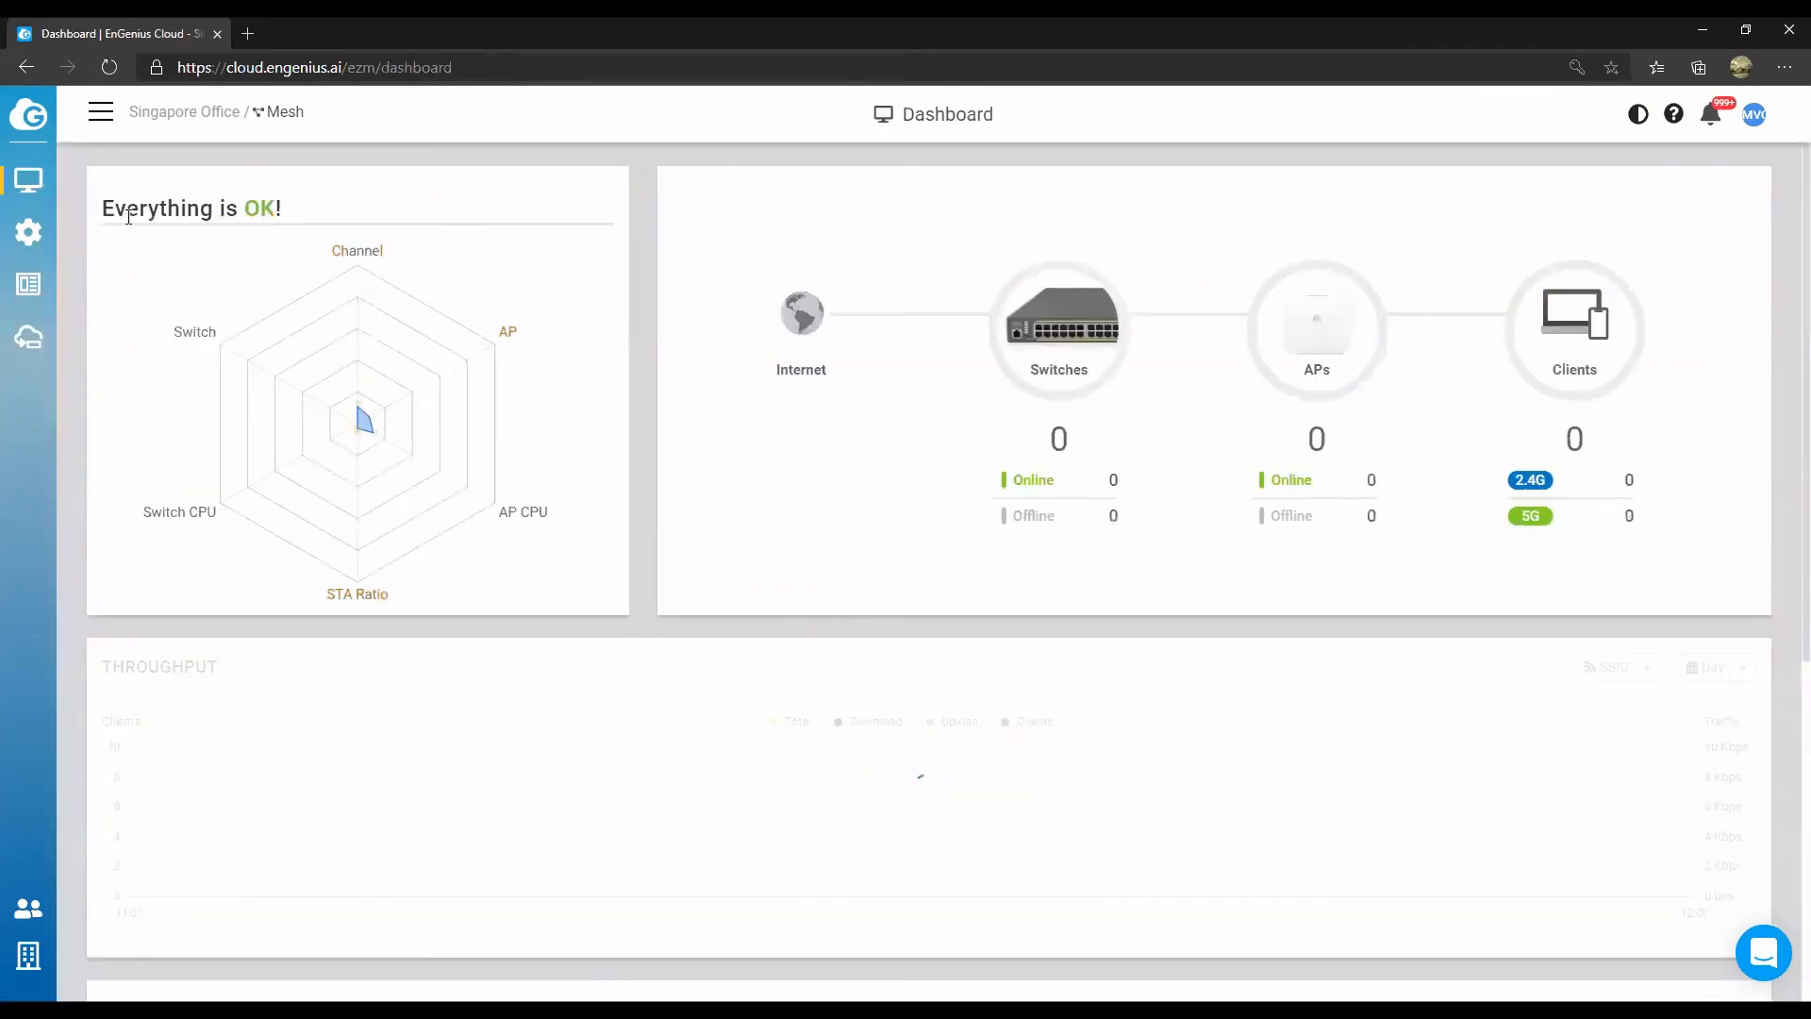
left_click(103, 115)
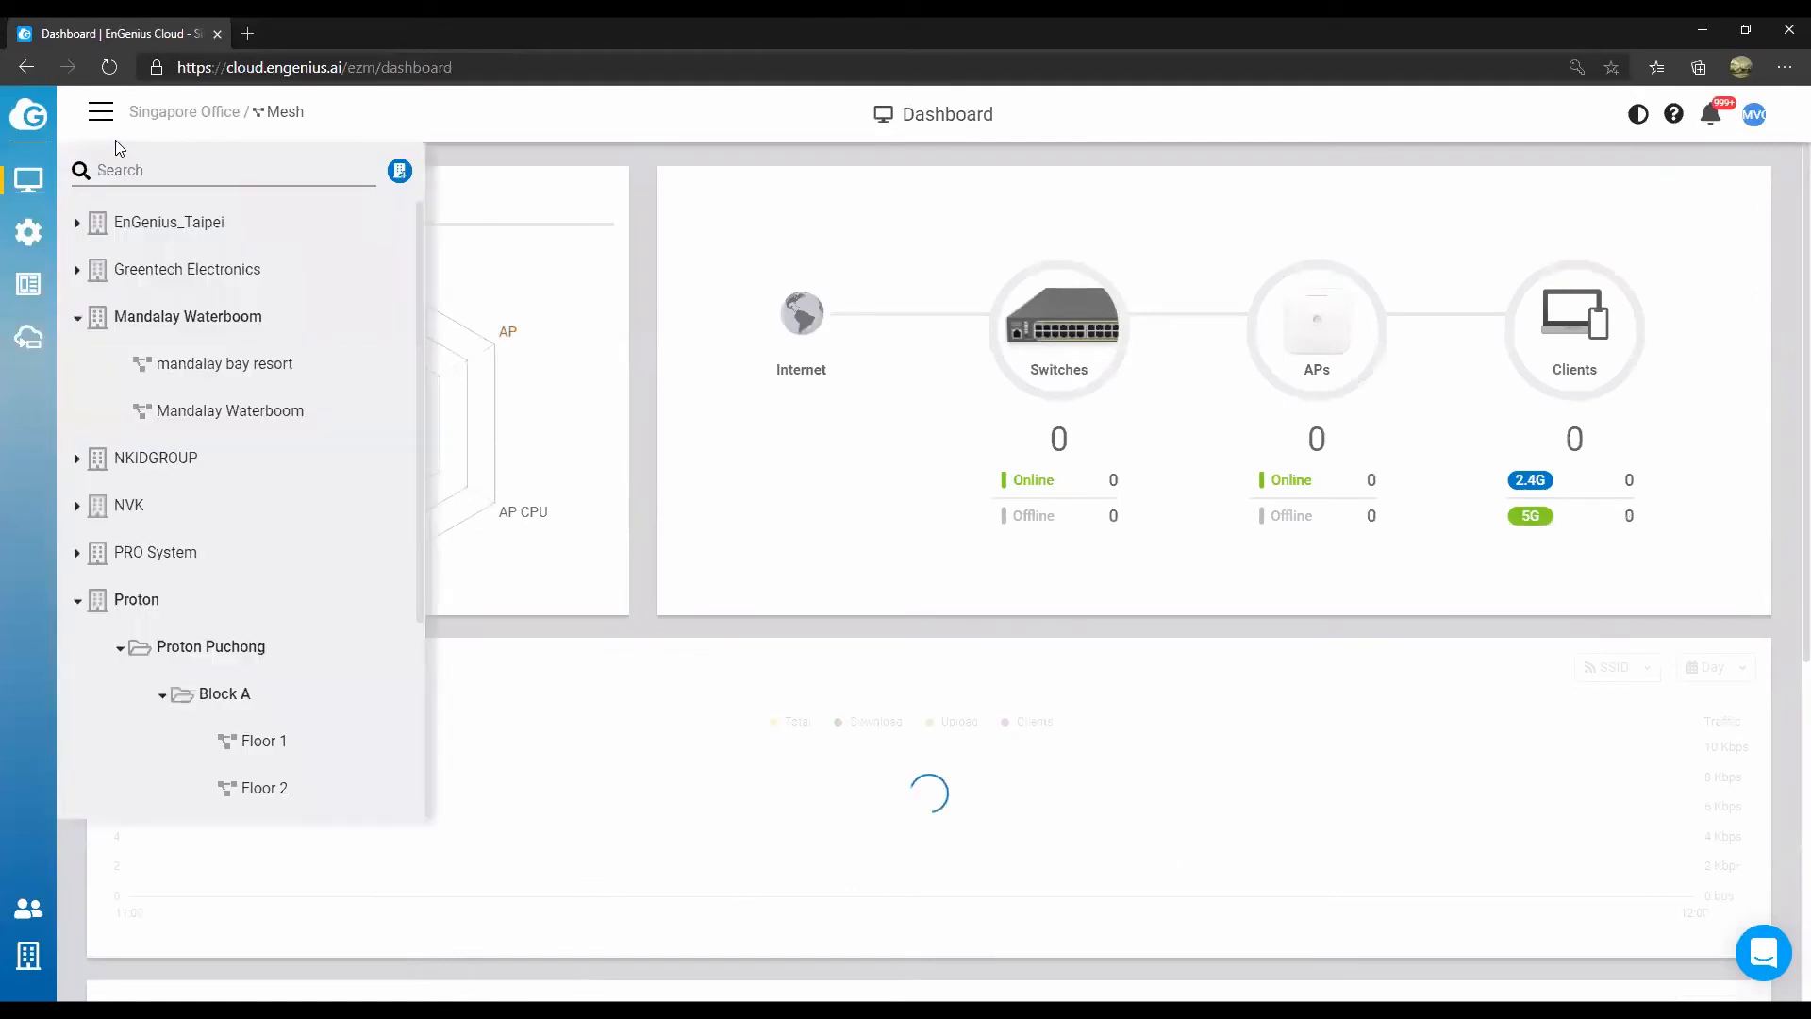
left_click(234, 411)
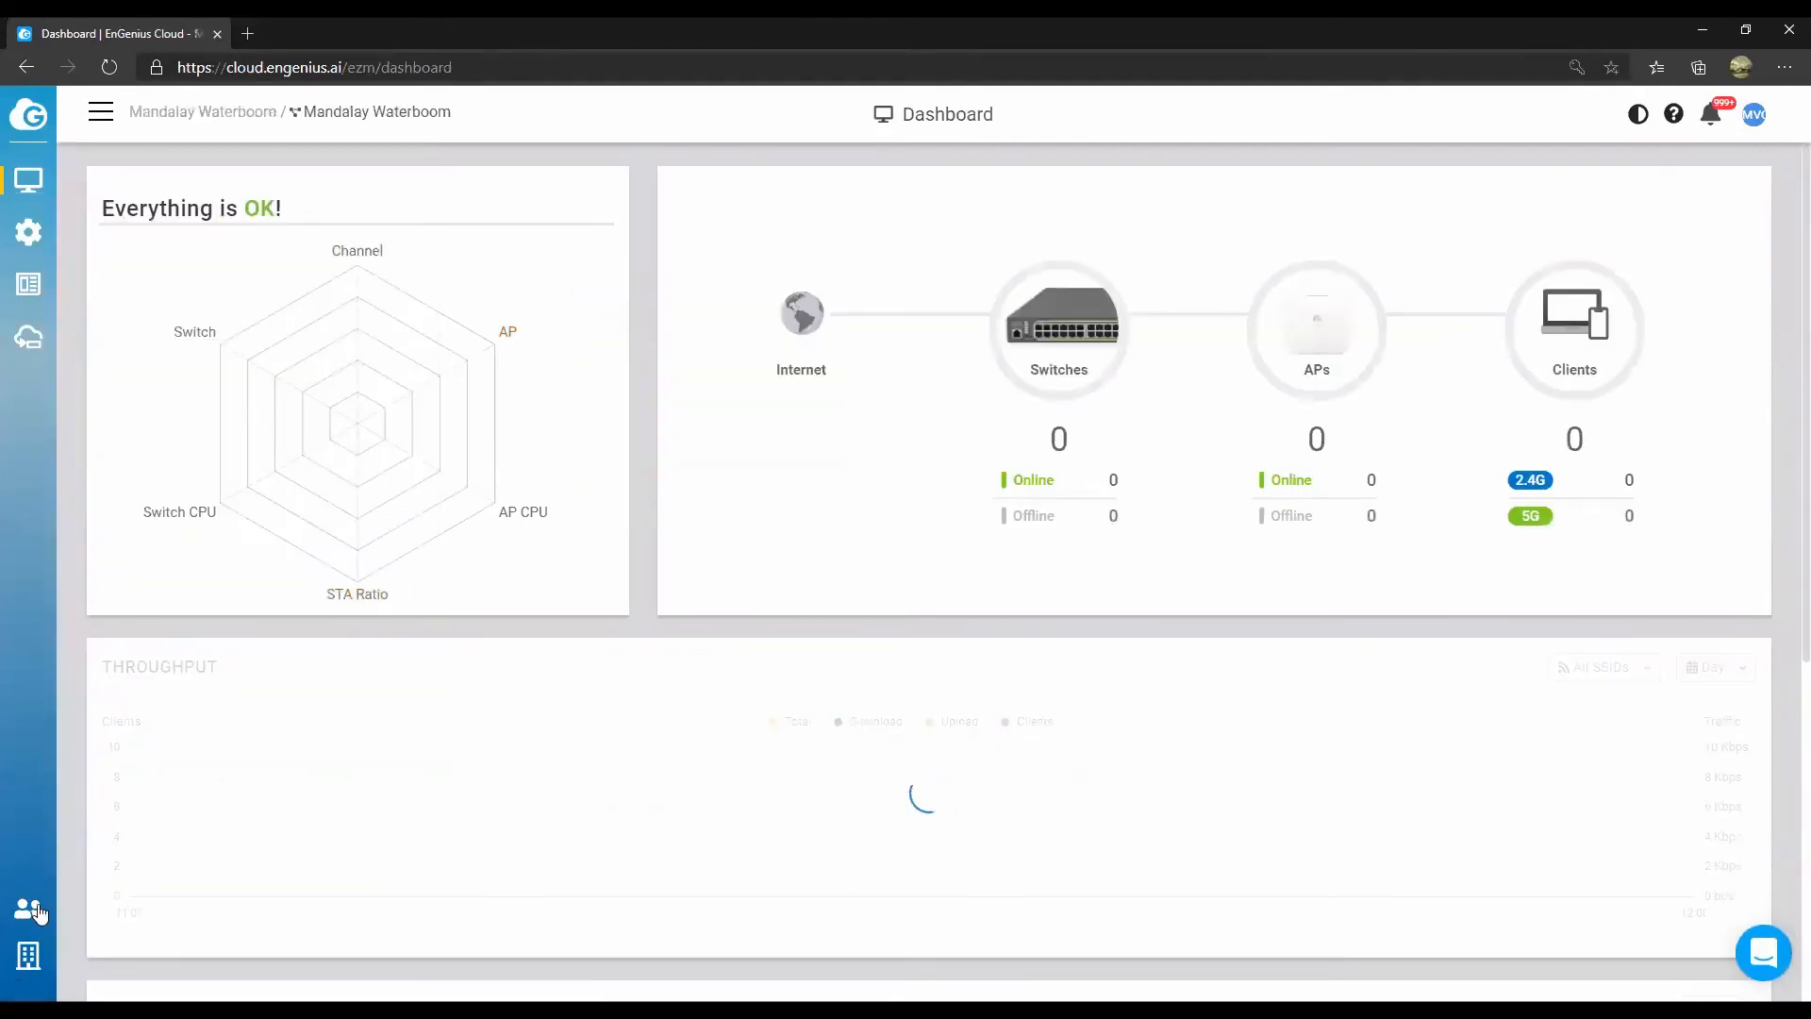
left_click(34, 909)
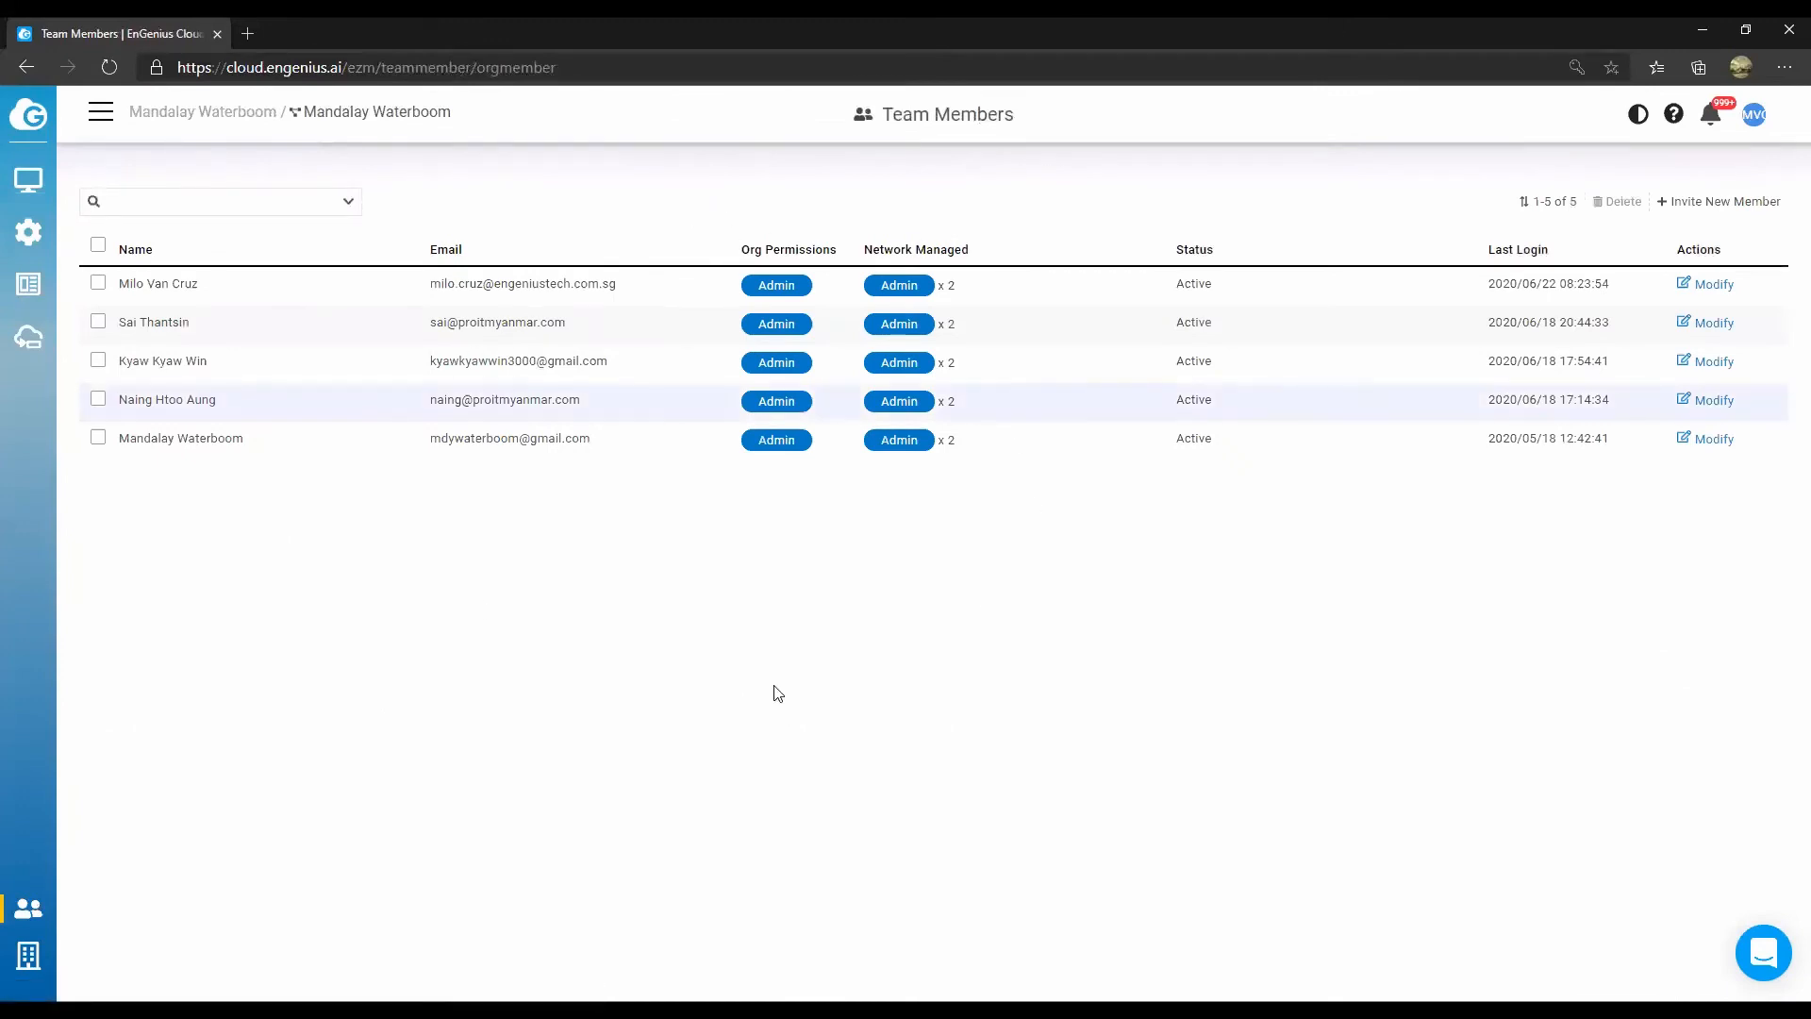
Collapse the expanded organizations in the organization tree and switch to the Singapore Office organization's team members.
left_click(101, 111)
left_click(77, 318)
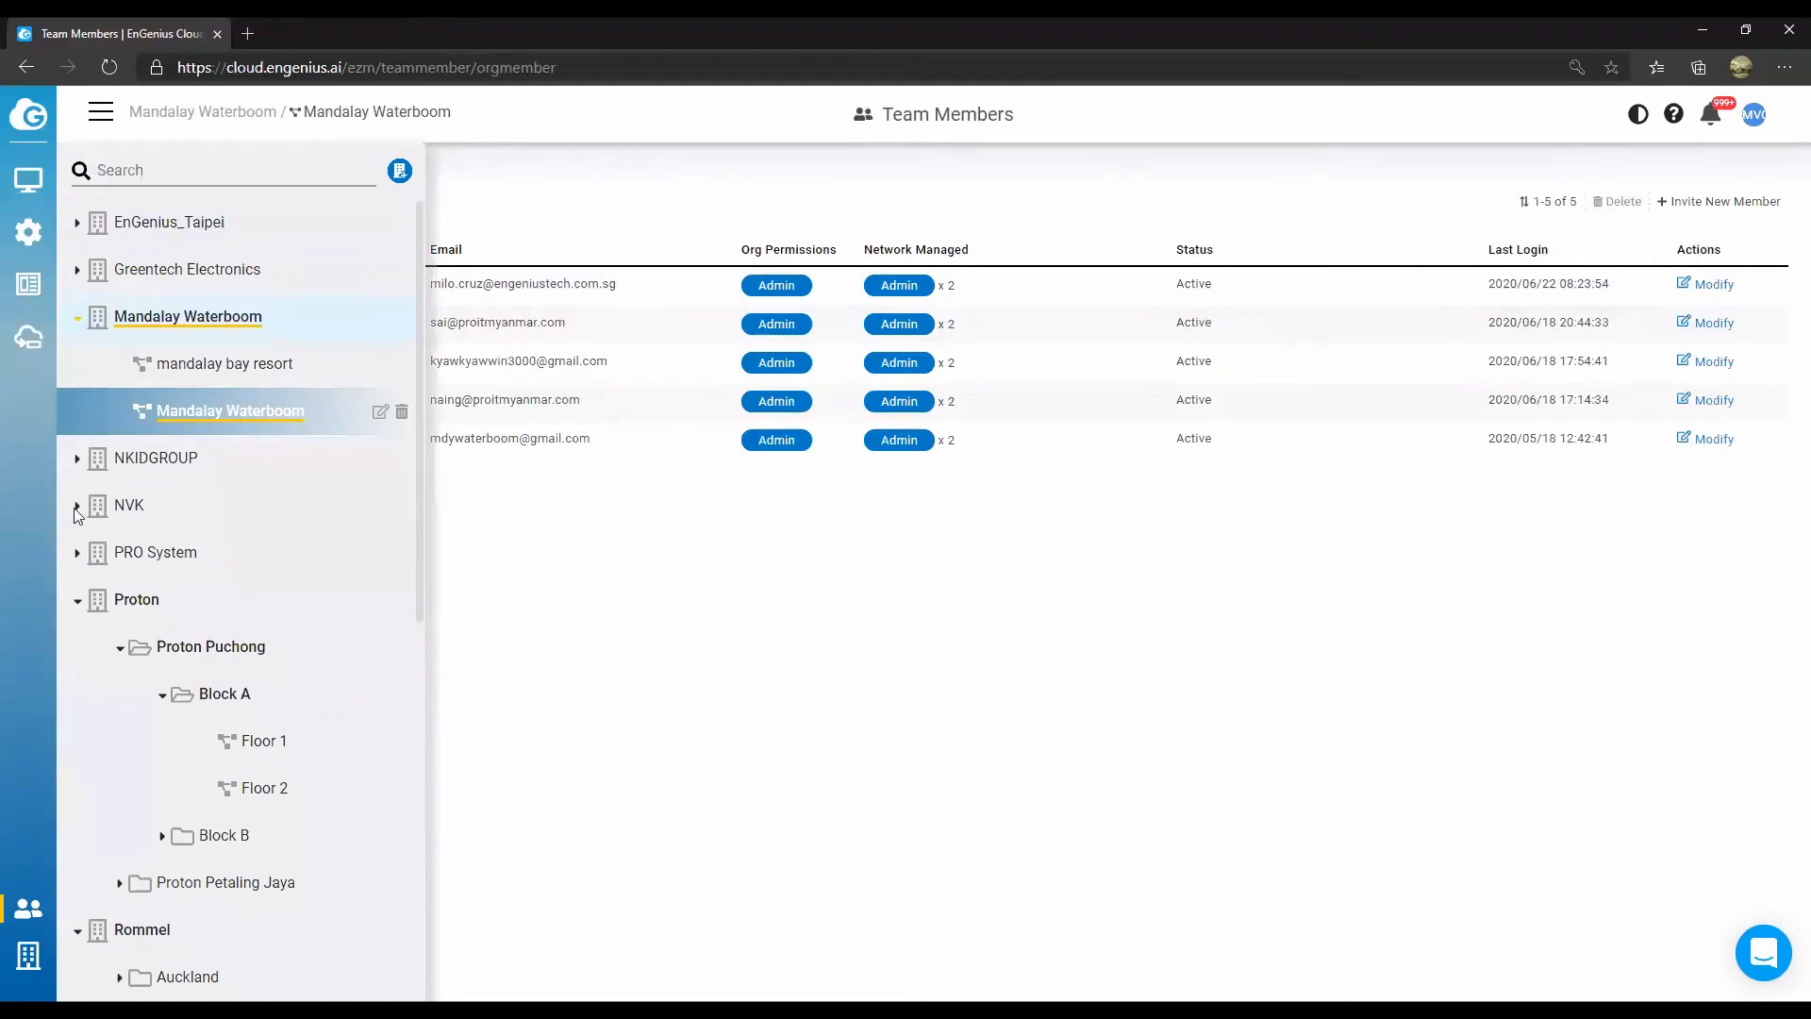
left_click(80, 507)
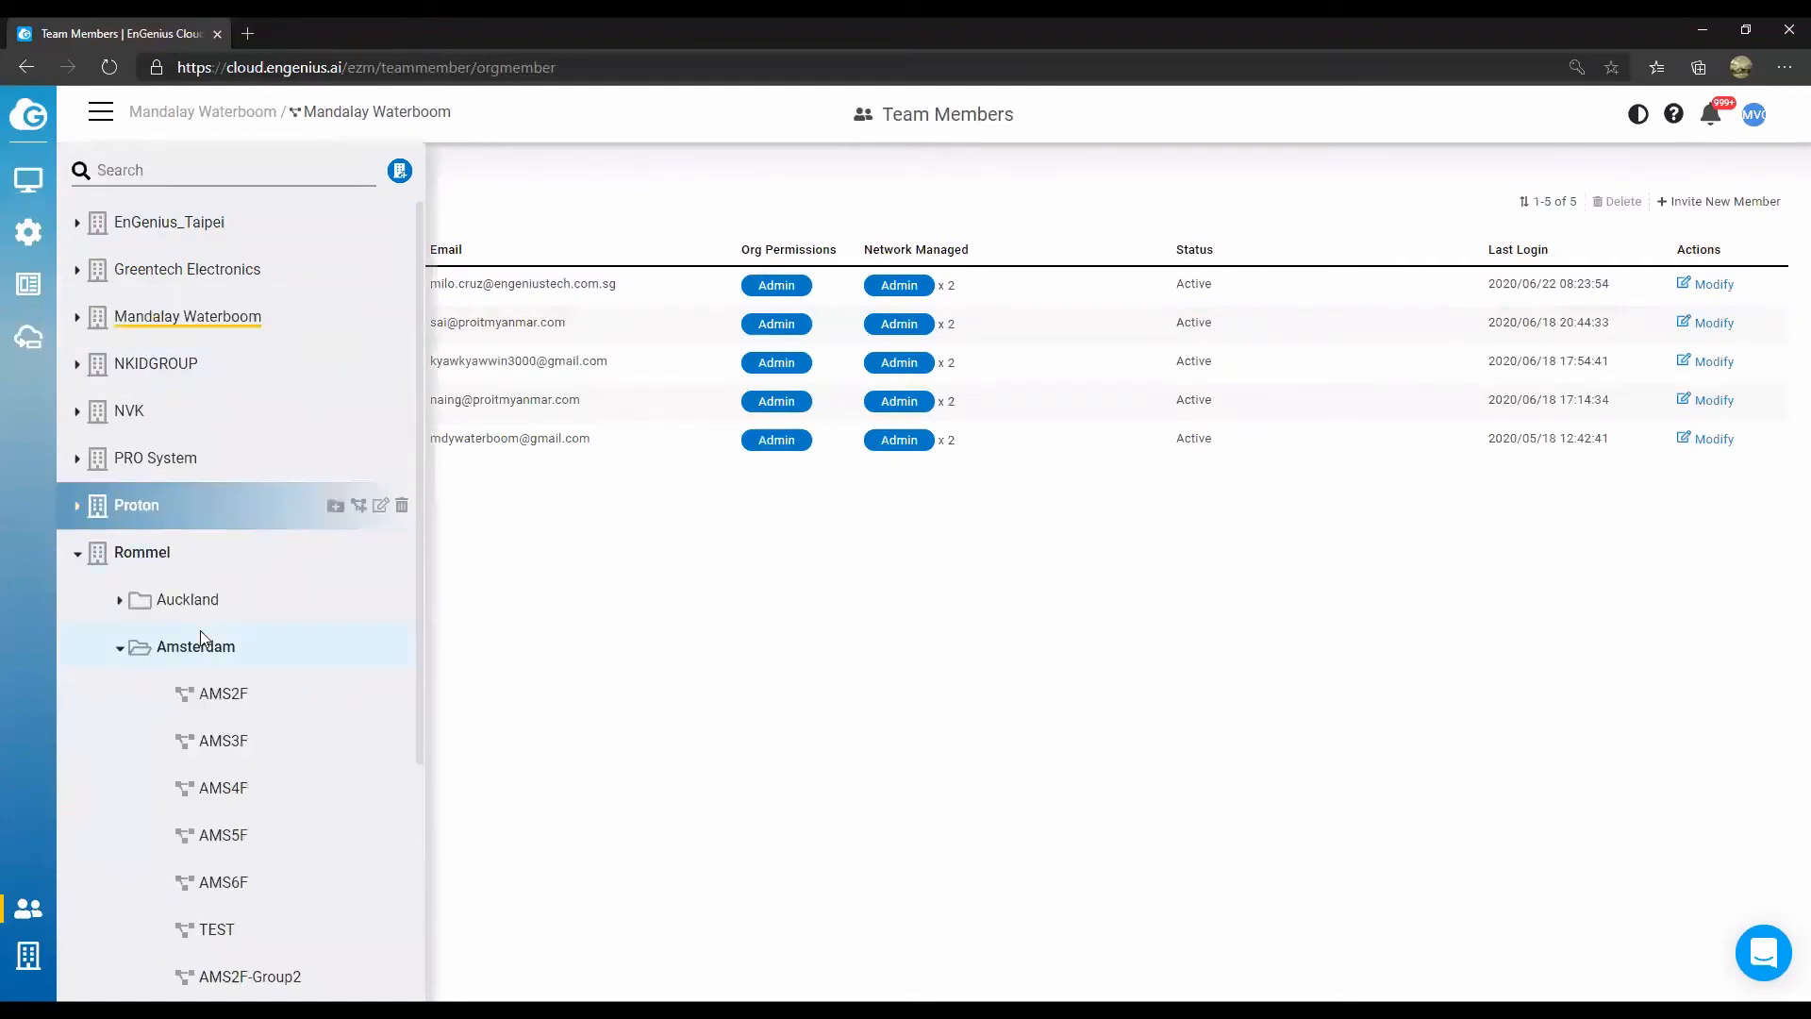
left_click(78, 553)
left_click(76, 694)
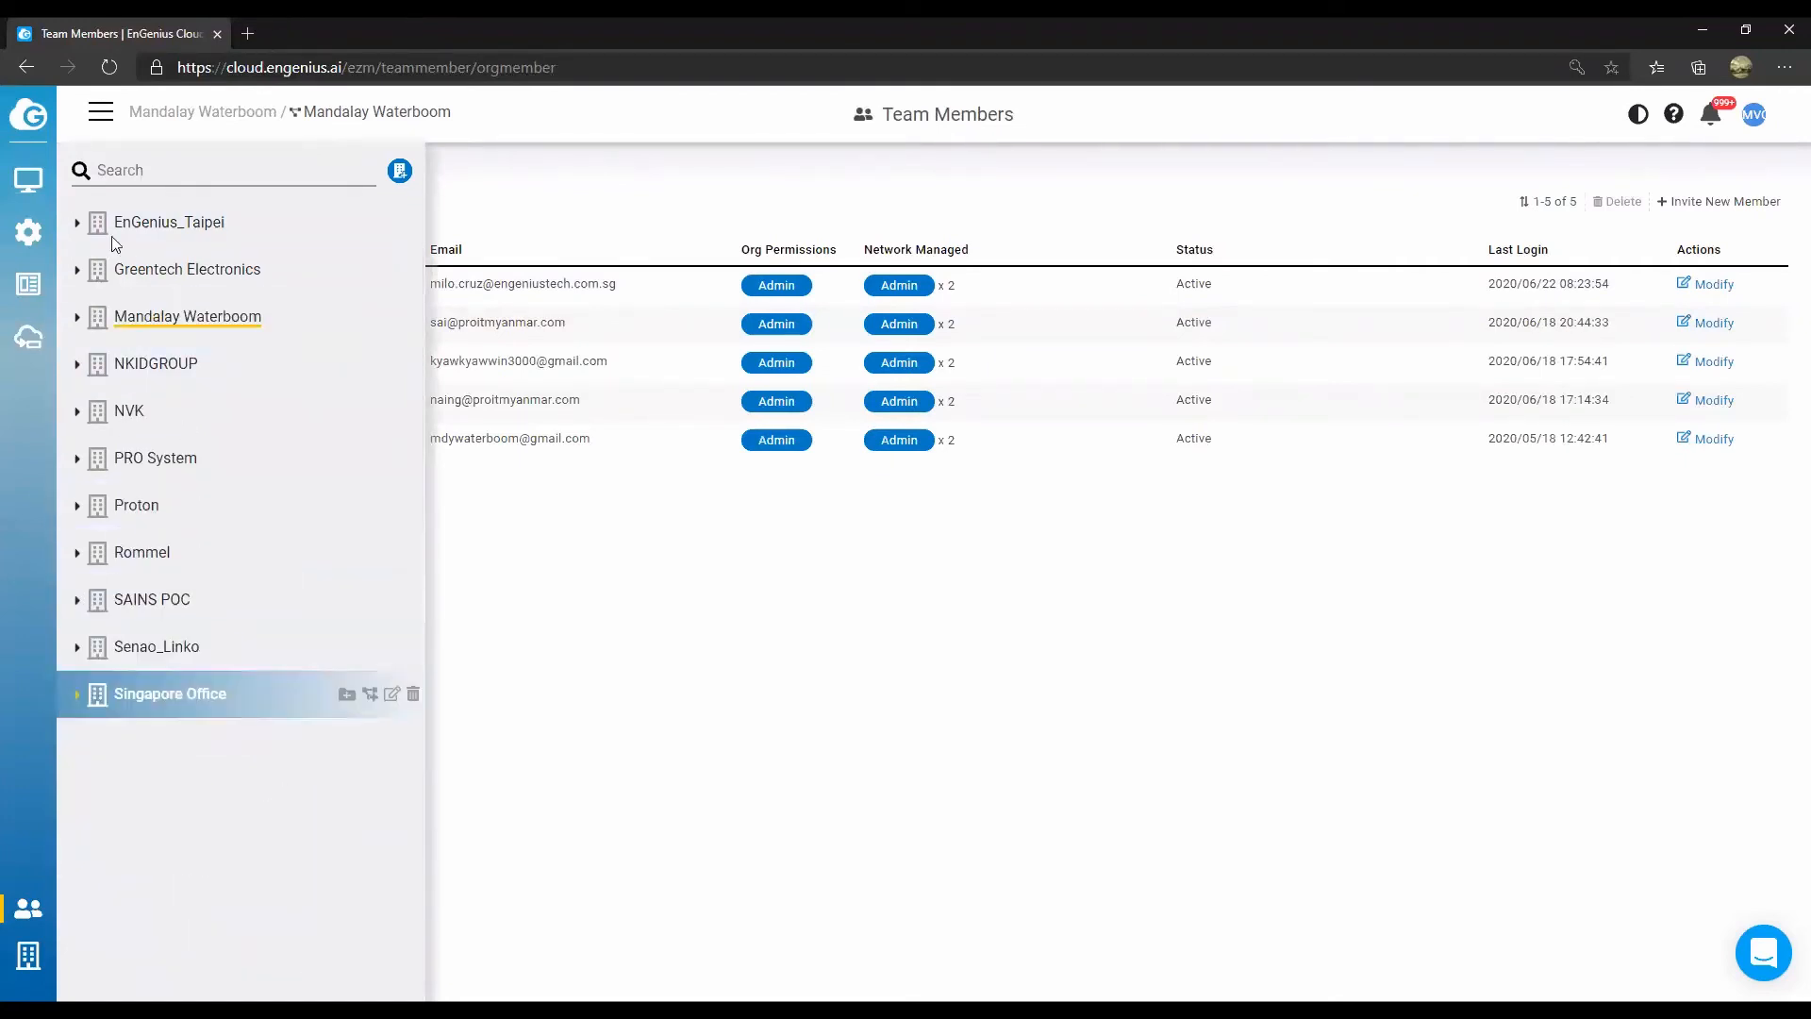
left_click(101, 111)
left_click(101, 111)
left_click(123, 684)
mouse_move(180, 639)
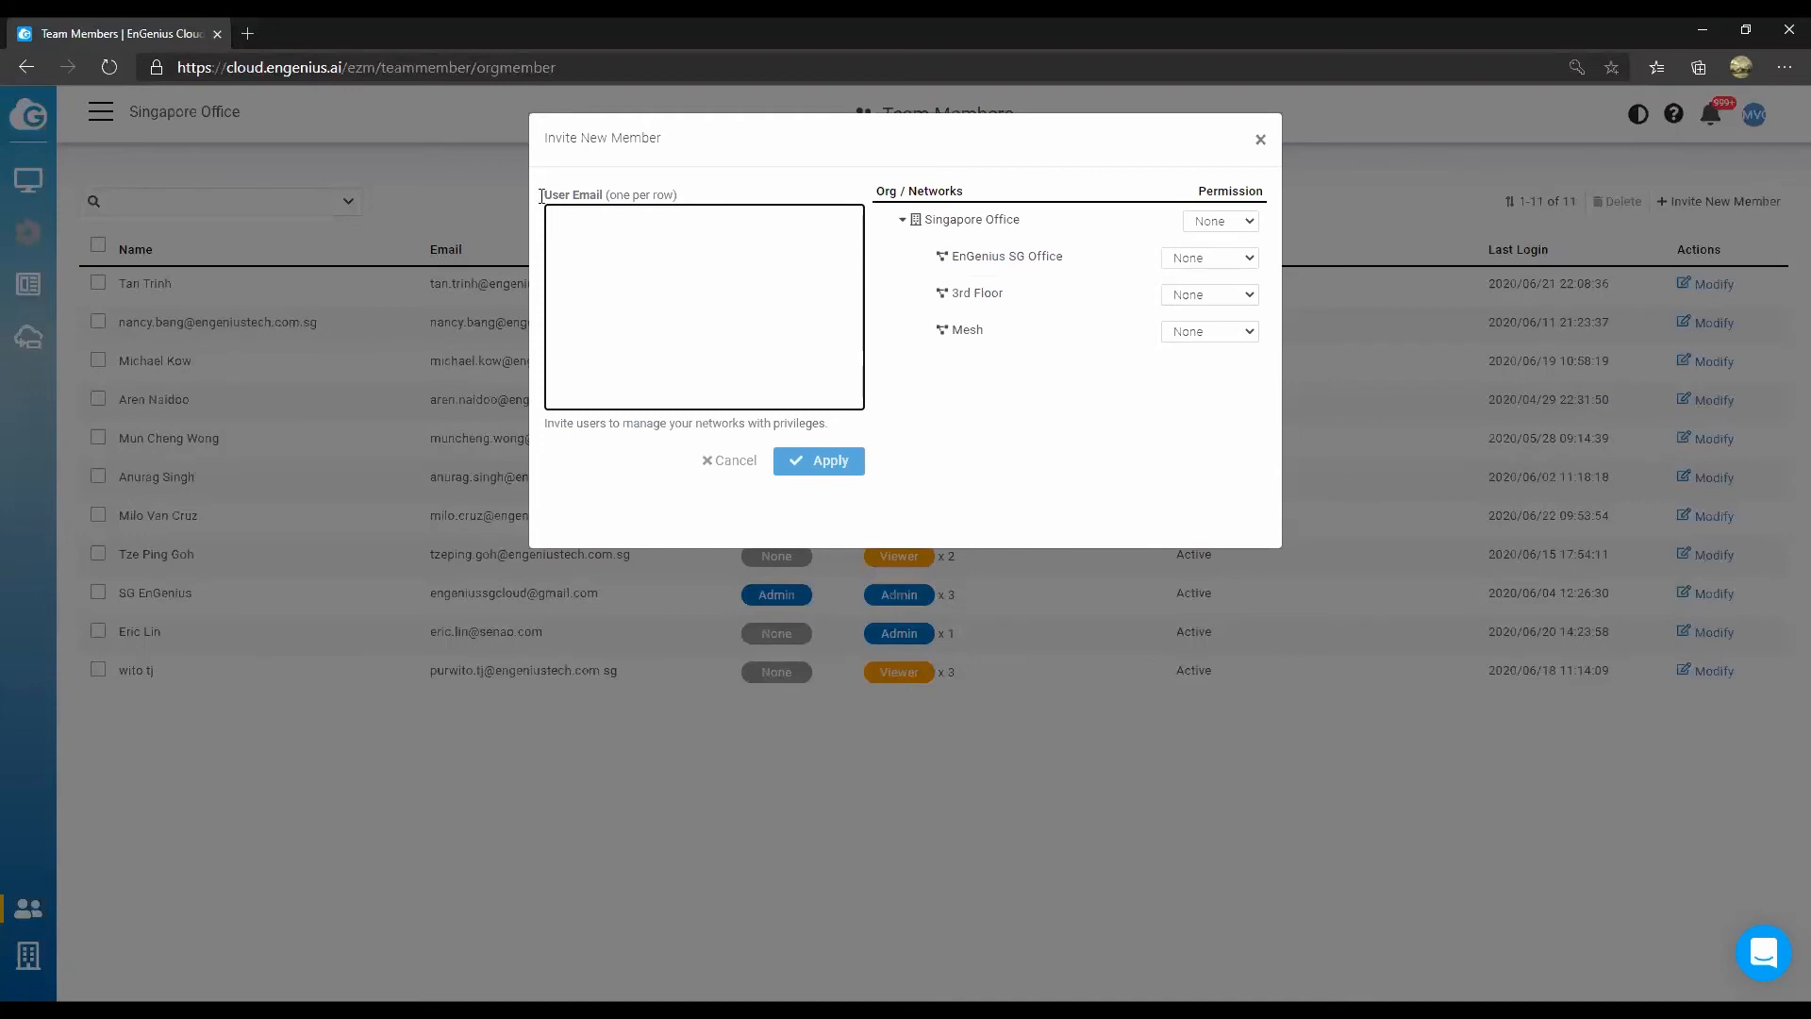
In a new member invitation for Singapore Office, set the EnGenius SG Office network permission to Admin.
left_click(1047, 218)
left_click(1047, 213)
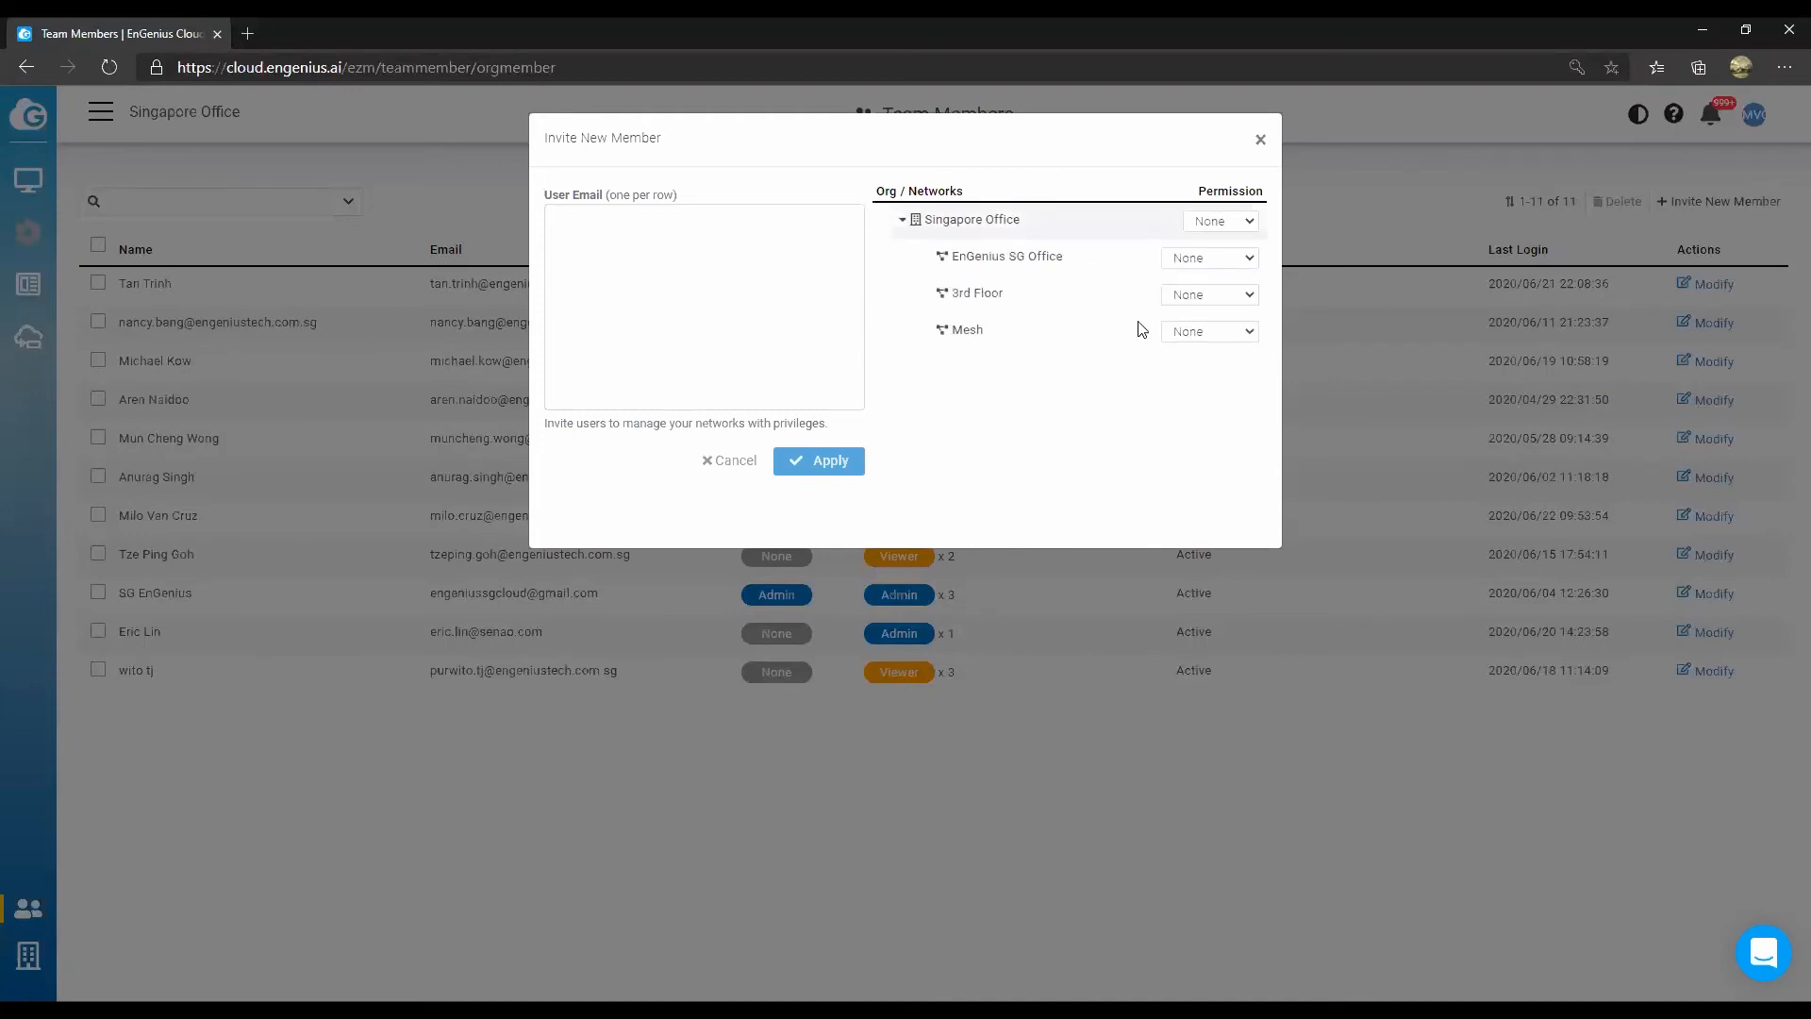
left_click(1221, 221)
left_click(1221, 274)
left_click(1208, 243)
left_click(1209, 258)
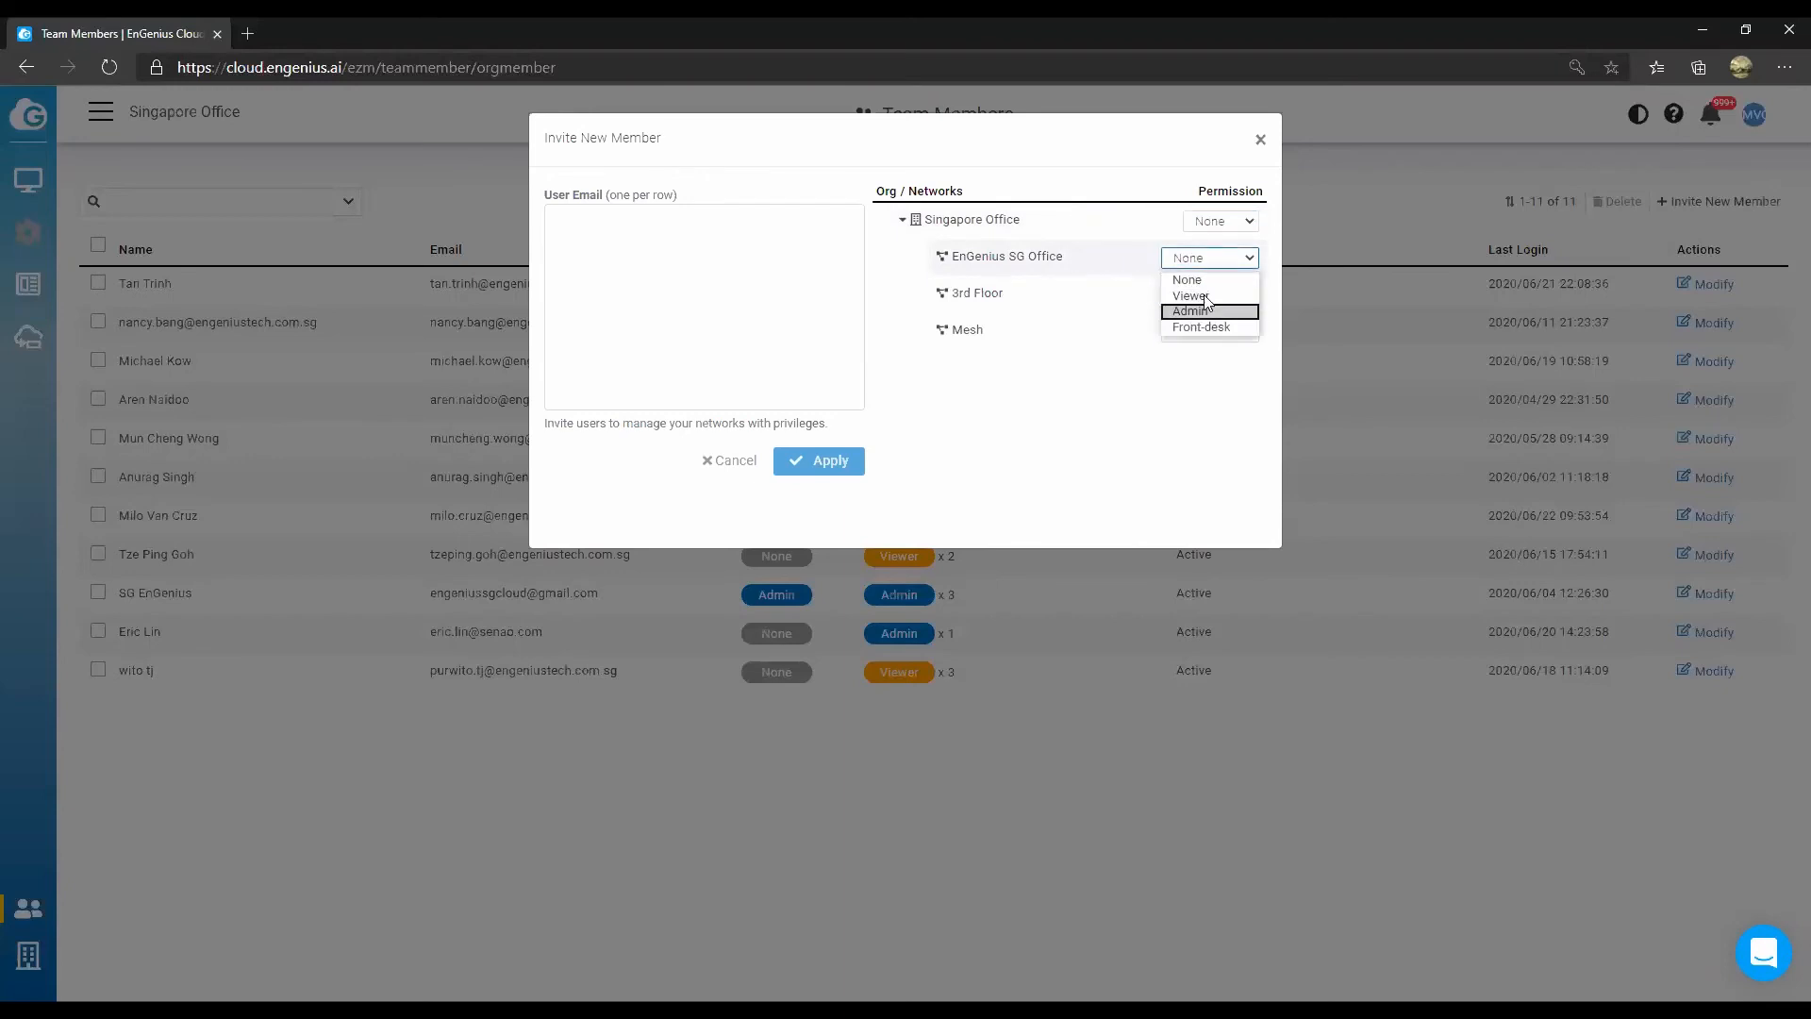
left_click(1212, 311)
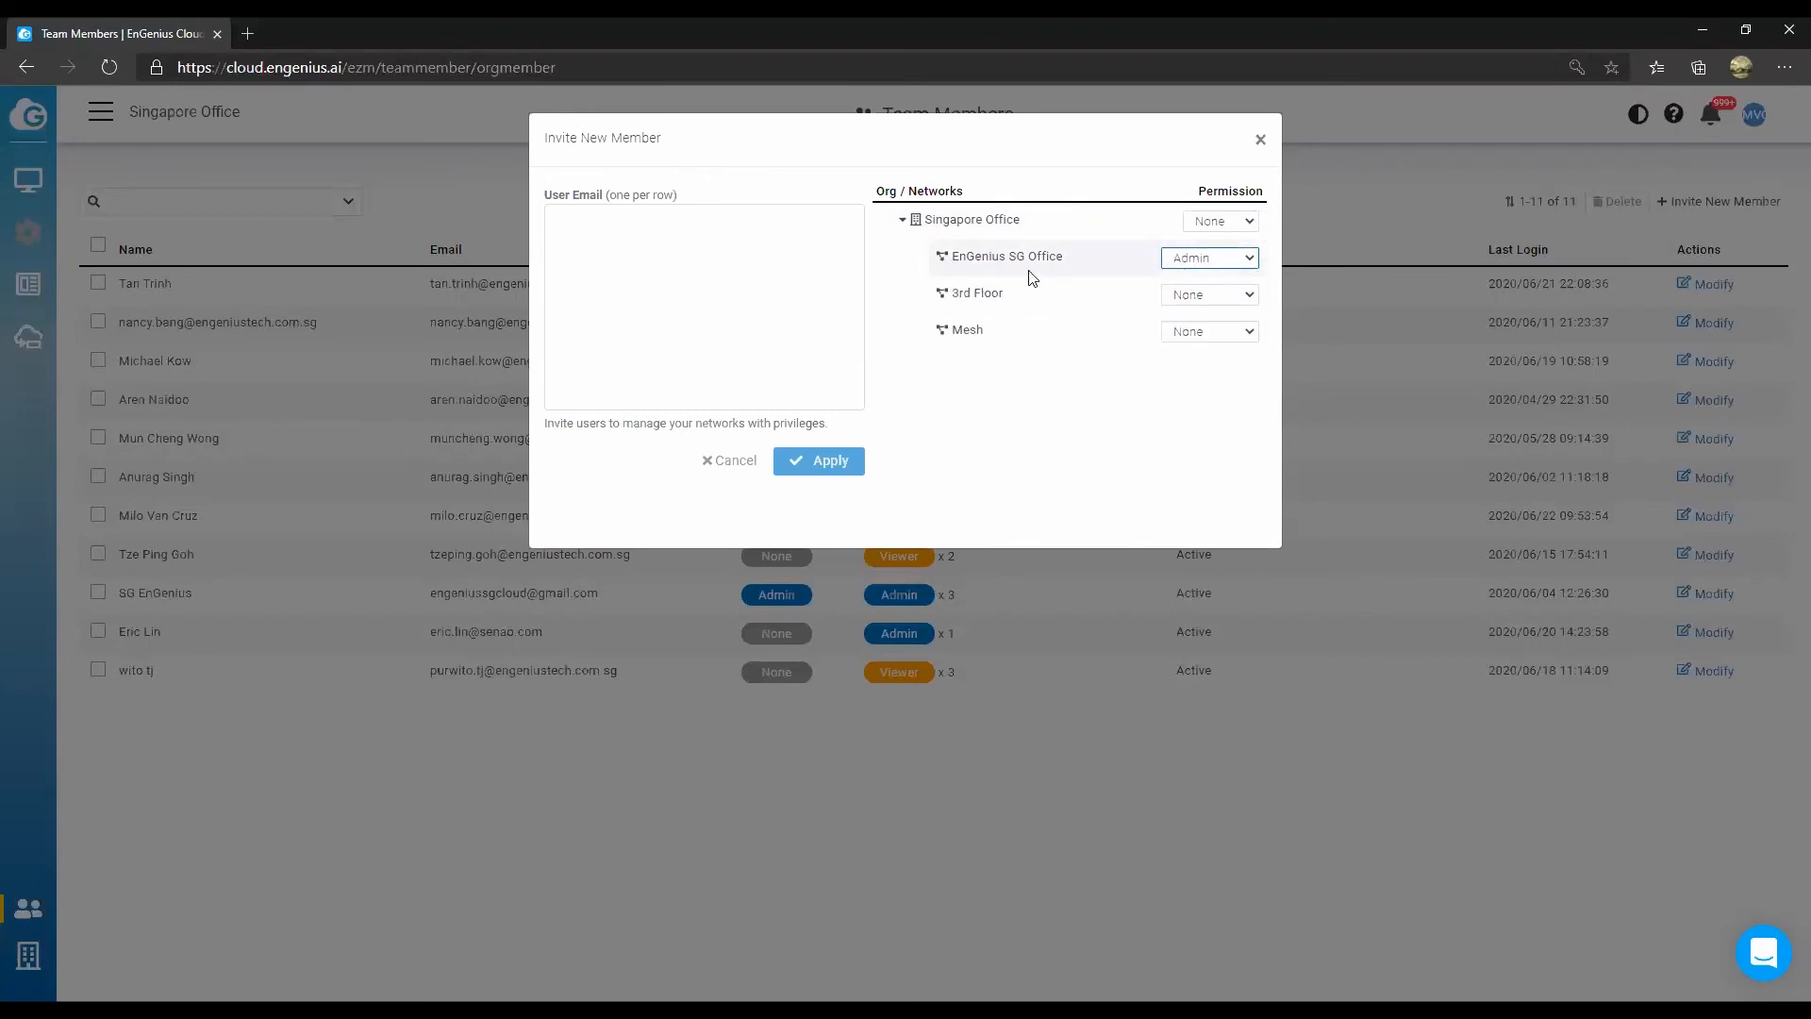
Set the 3rd Floor permission to Viewer, check the Mesh permission options, and close the invitation without applying it.
left_click(1196, 298)
left_click(1207, 338)
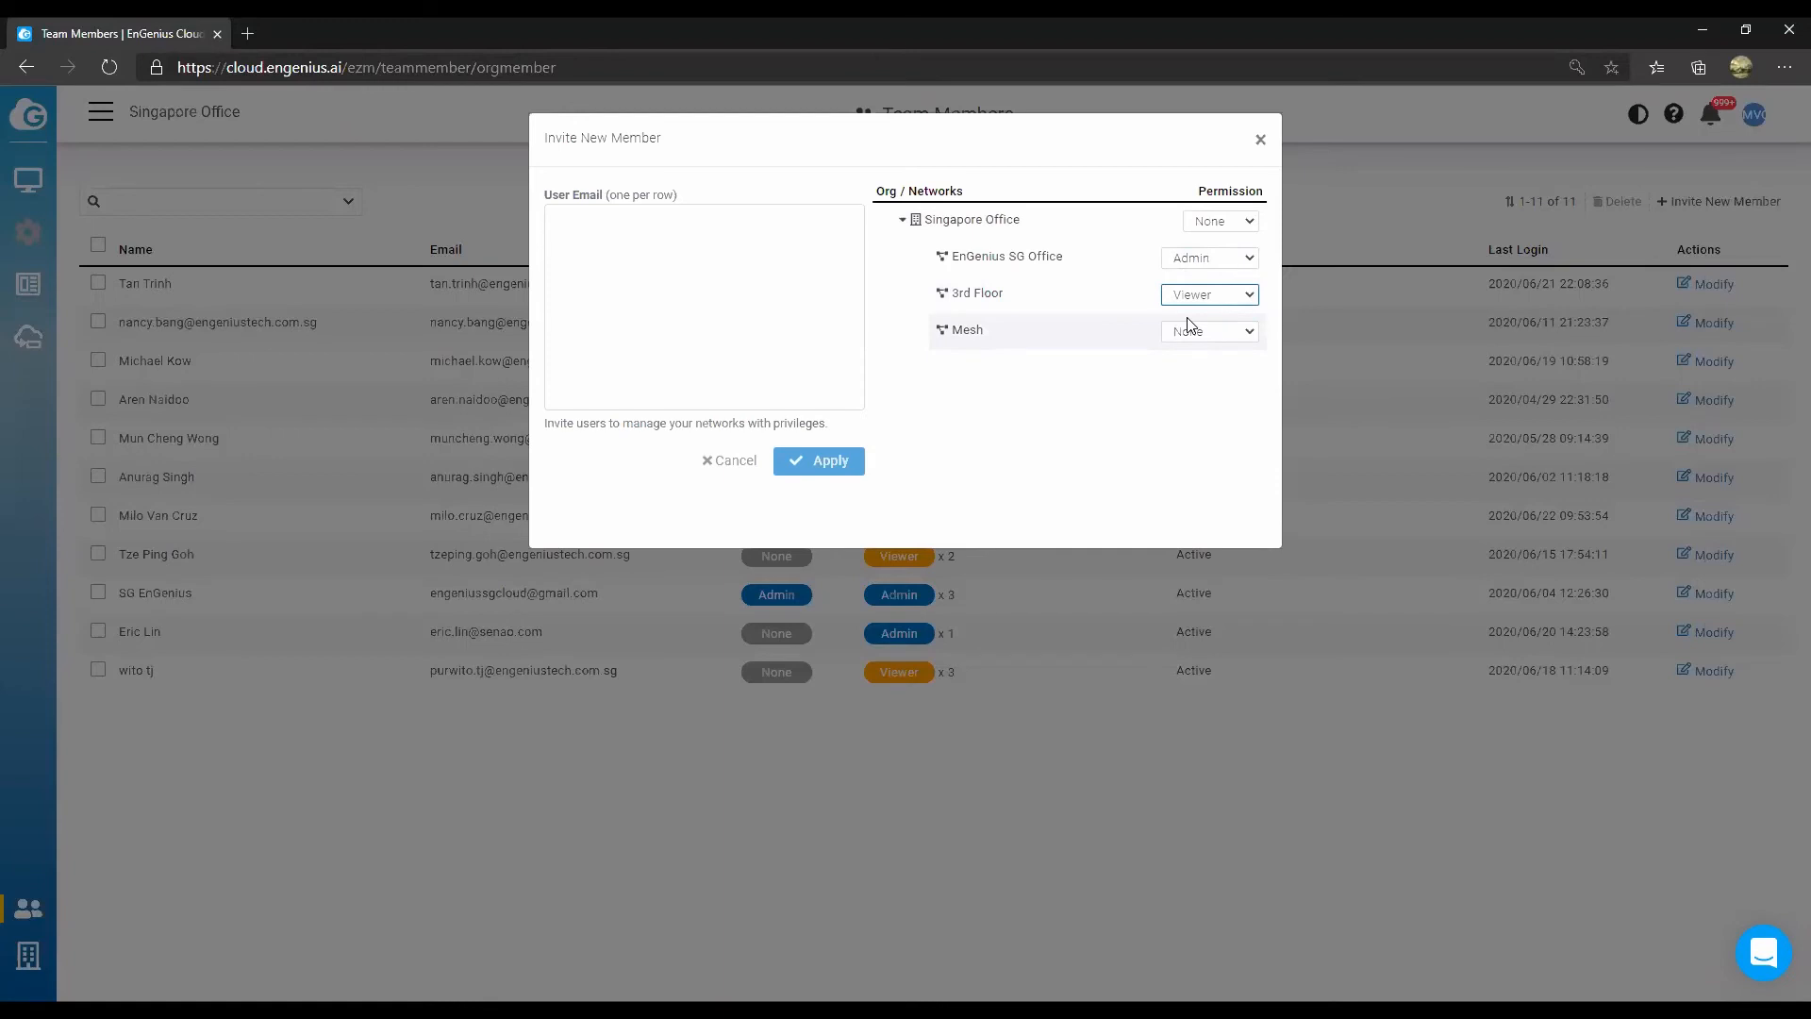
left_click(1212, 332)
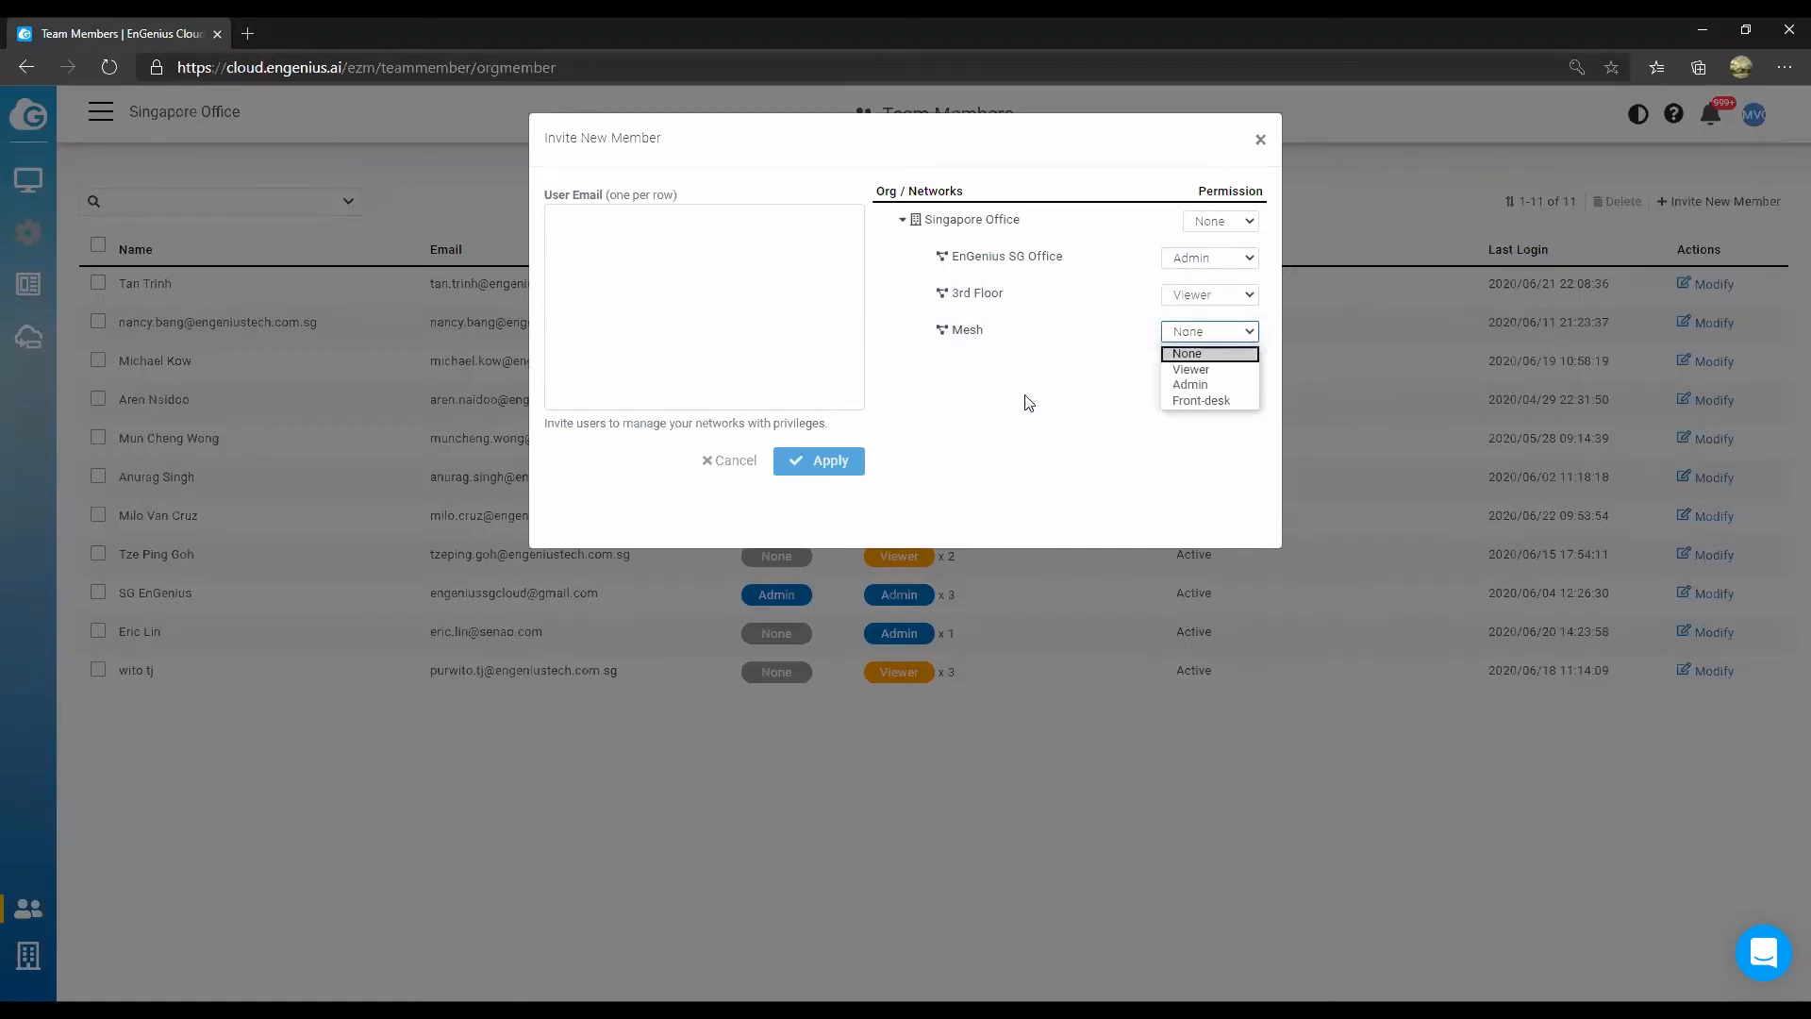
left_click(942, 332)
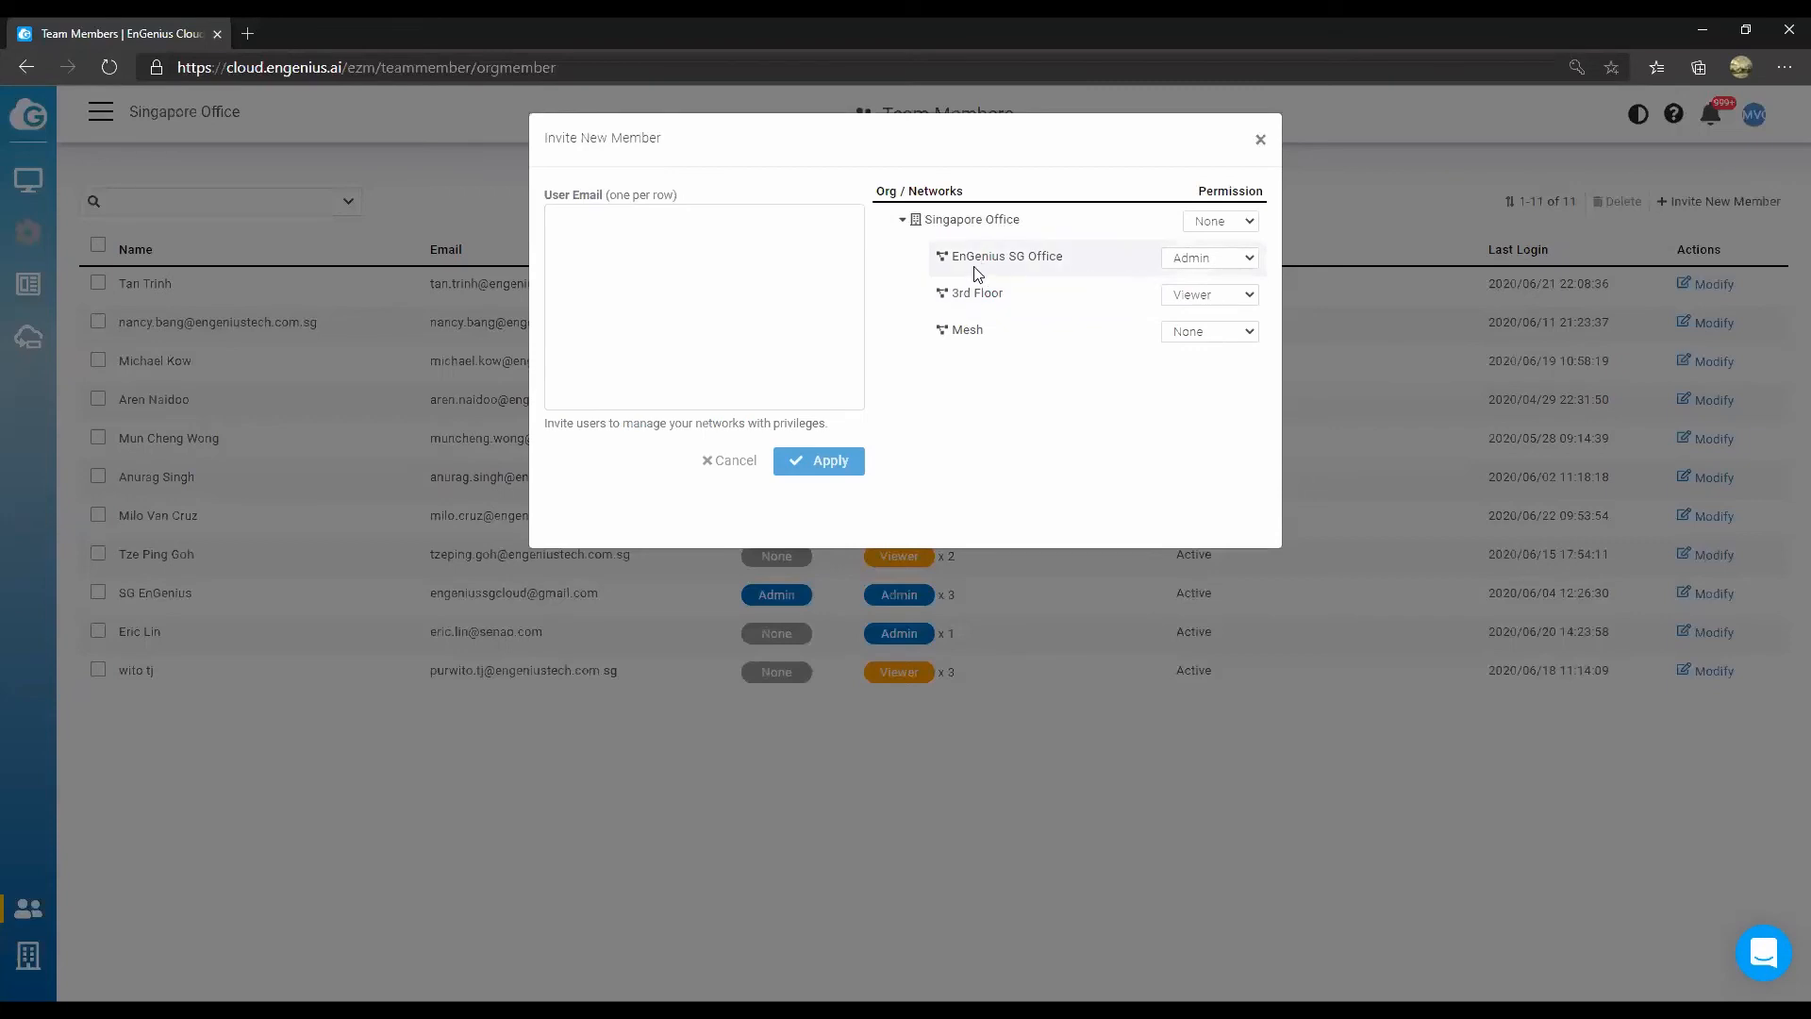
left_click(1261, 140)
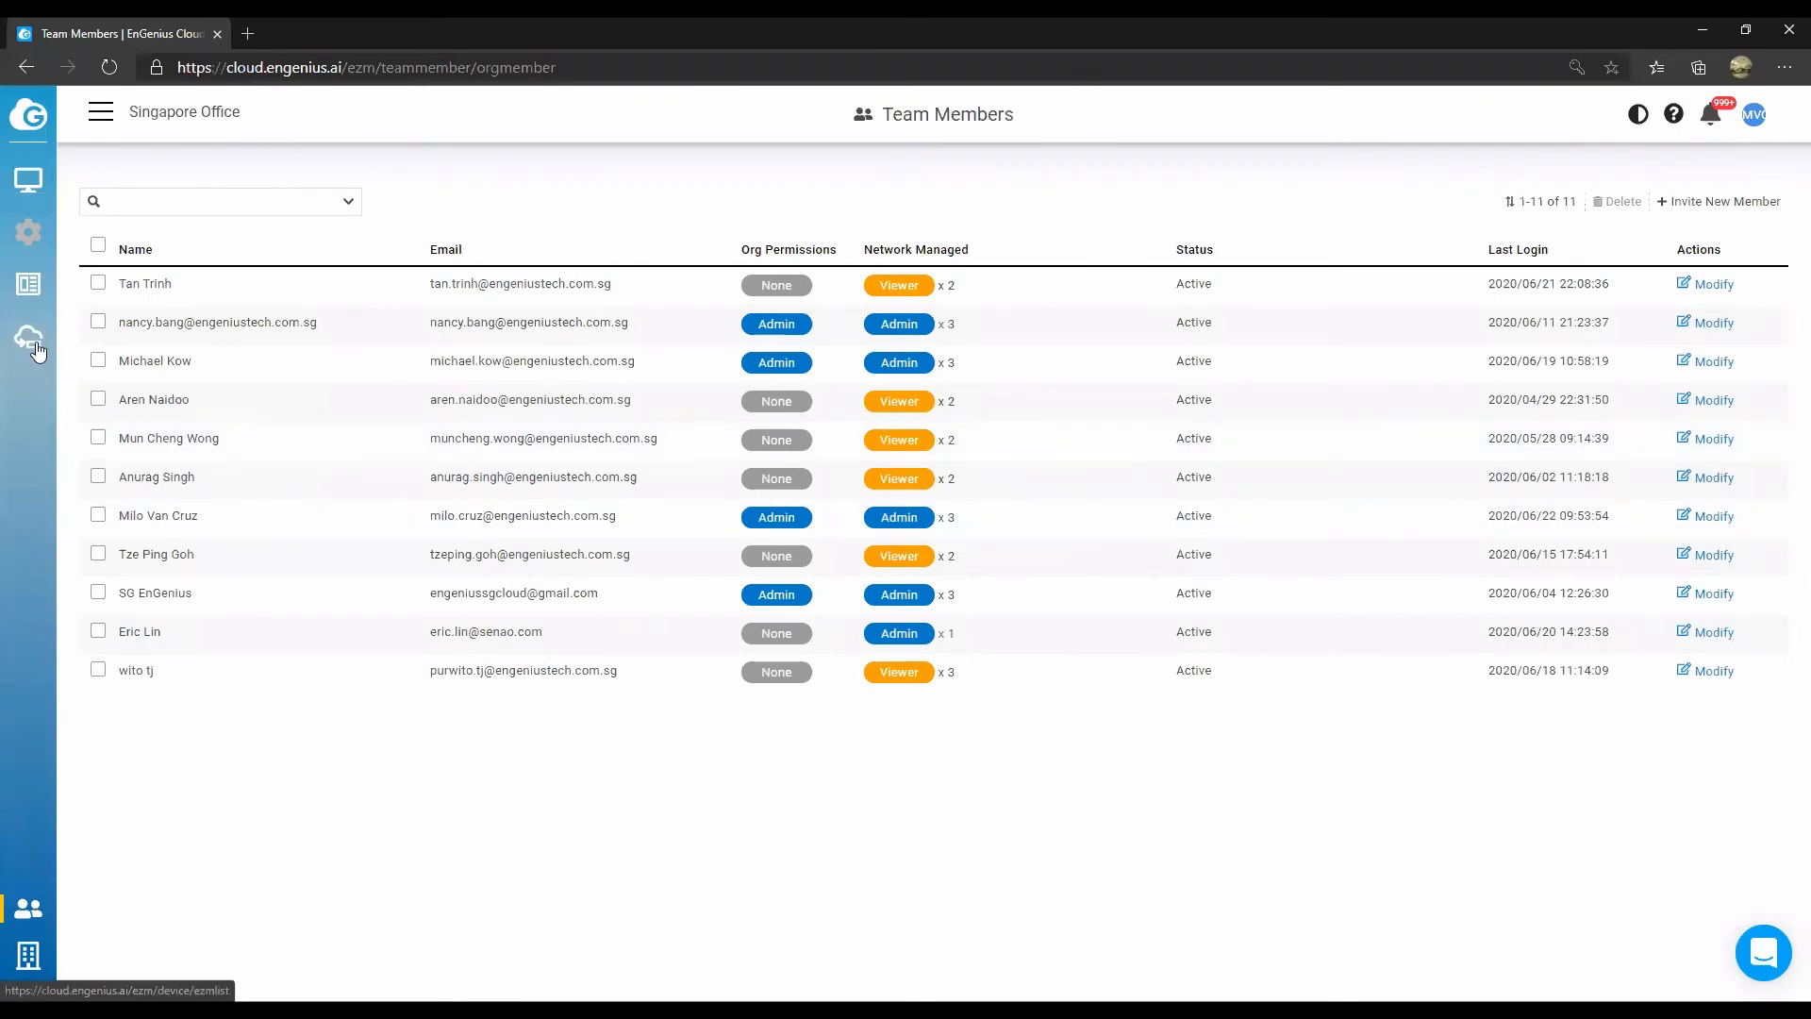
Examine the Singapore Office event log, covering its device events, system events and configuration log.
mouse_move(36, 349)
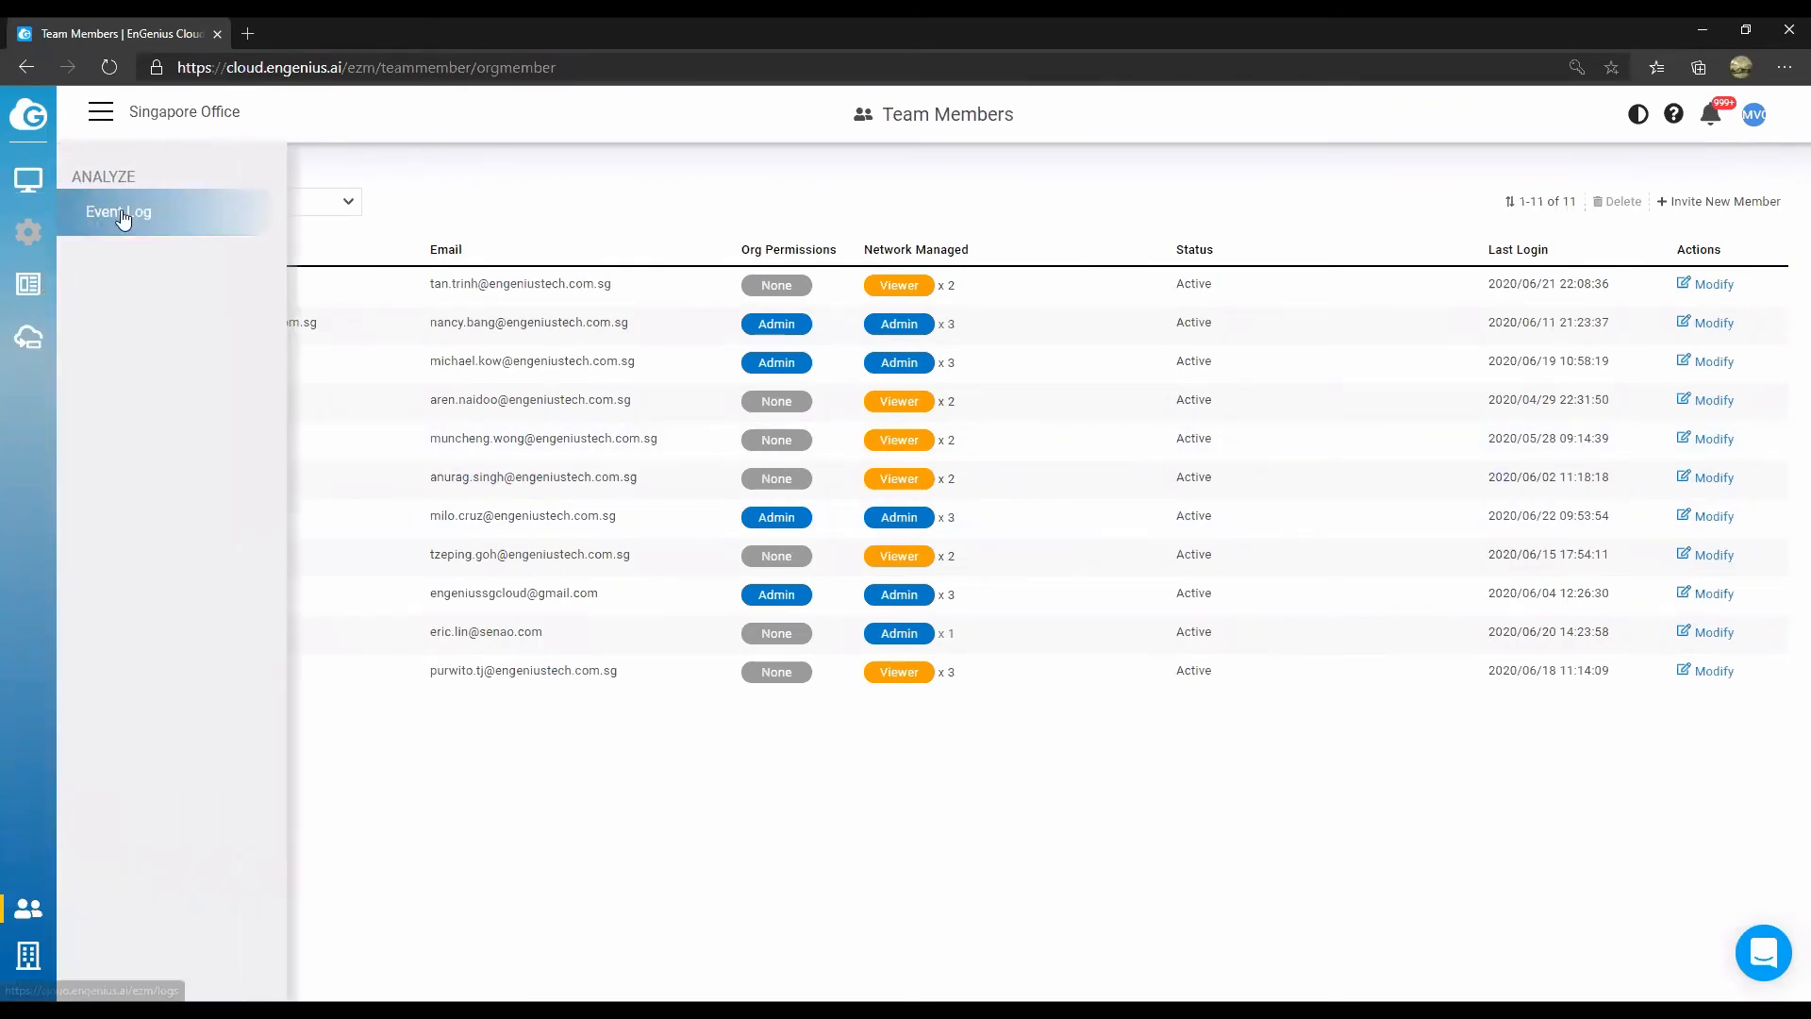
left_click(121, 213)
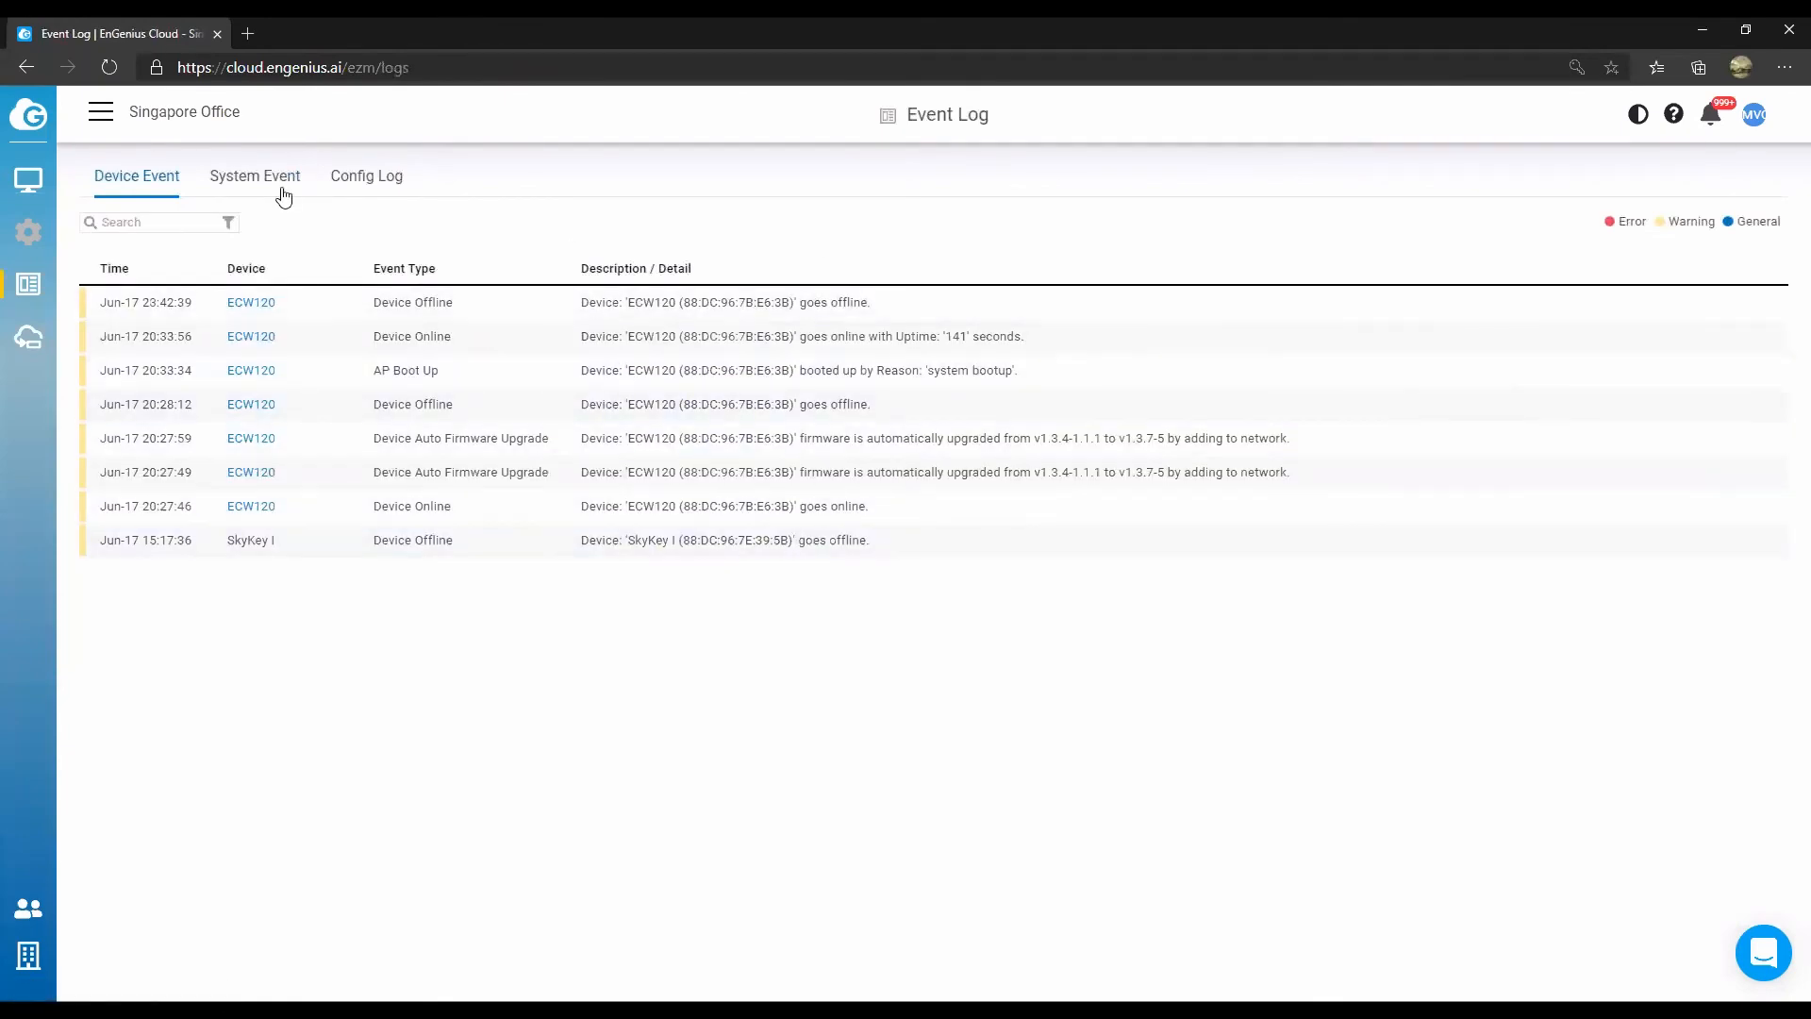
left_click(255, 179)
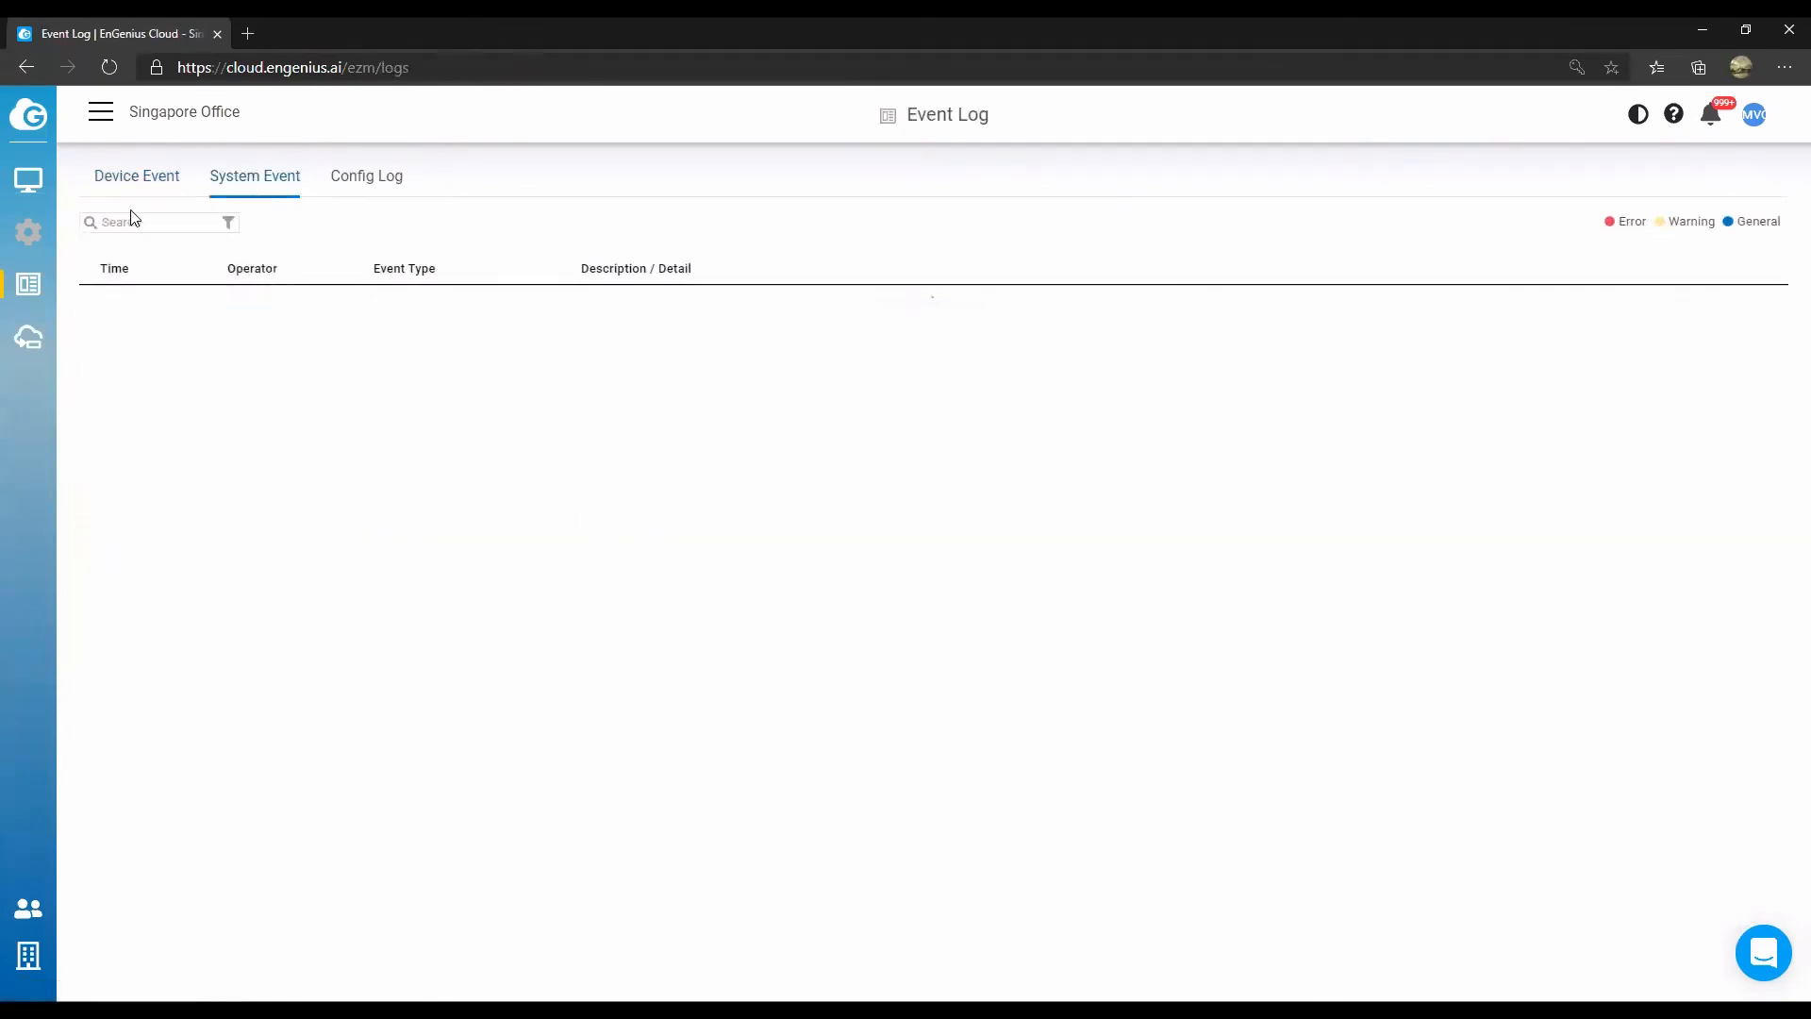
left_click(147, 233)
left_click(252, 228)
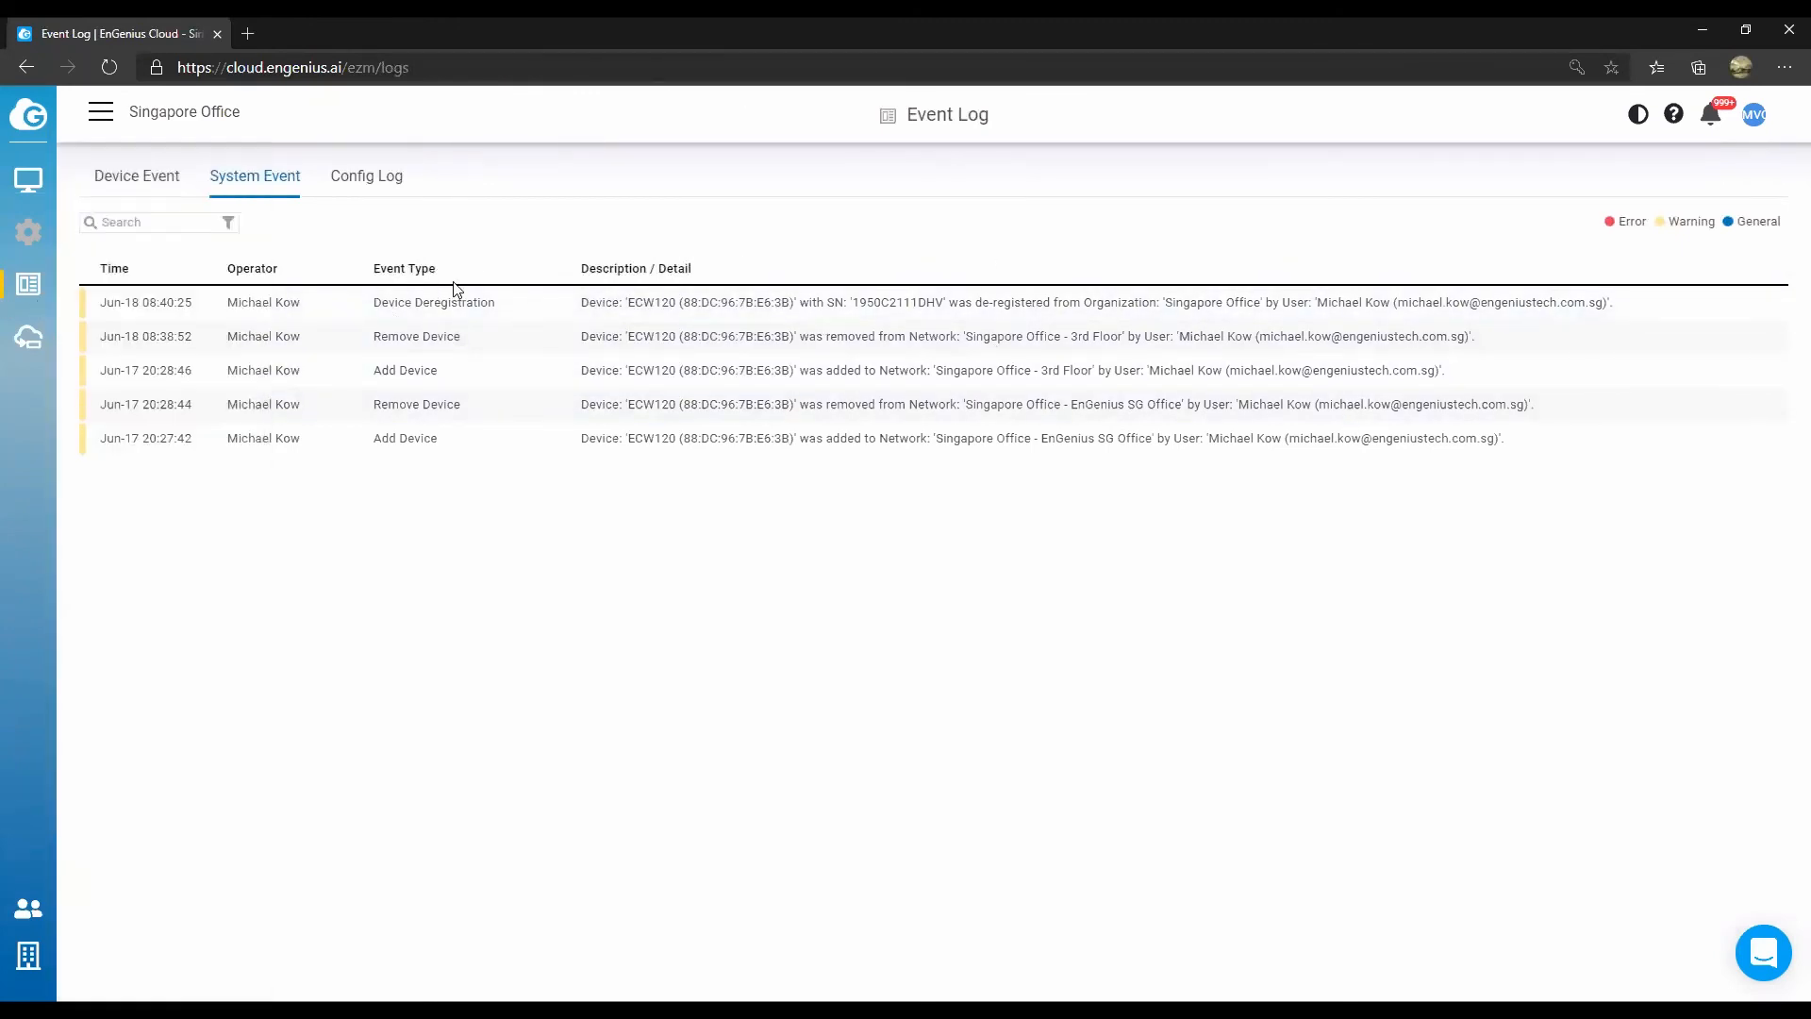
left_click_drag(511, 307, 362, 306)
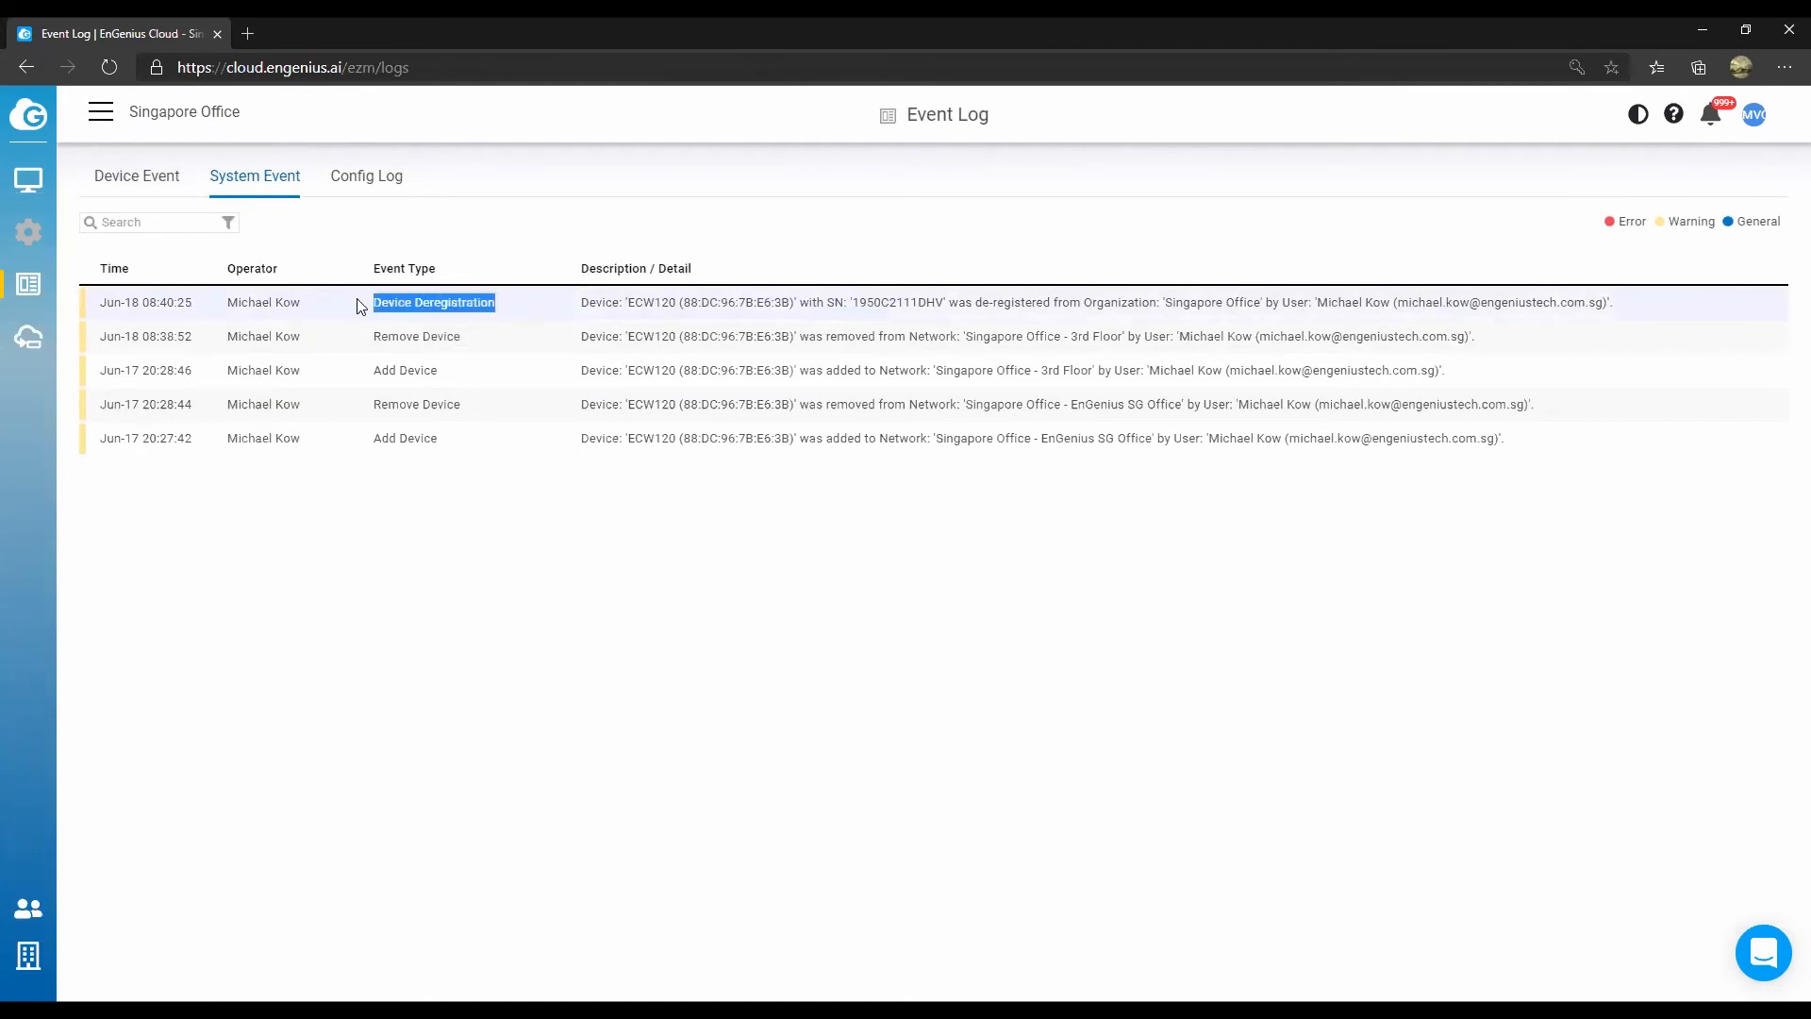
left_click(885, 641)
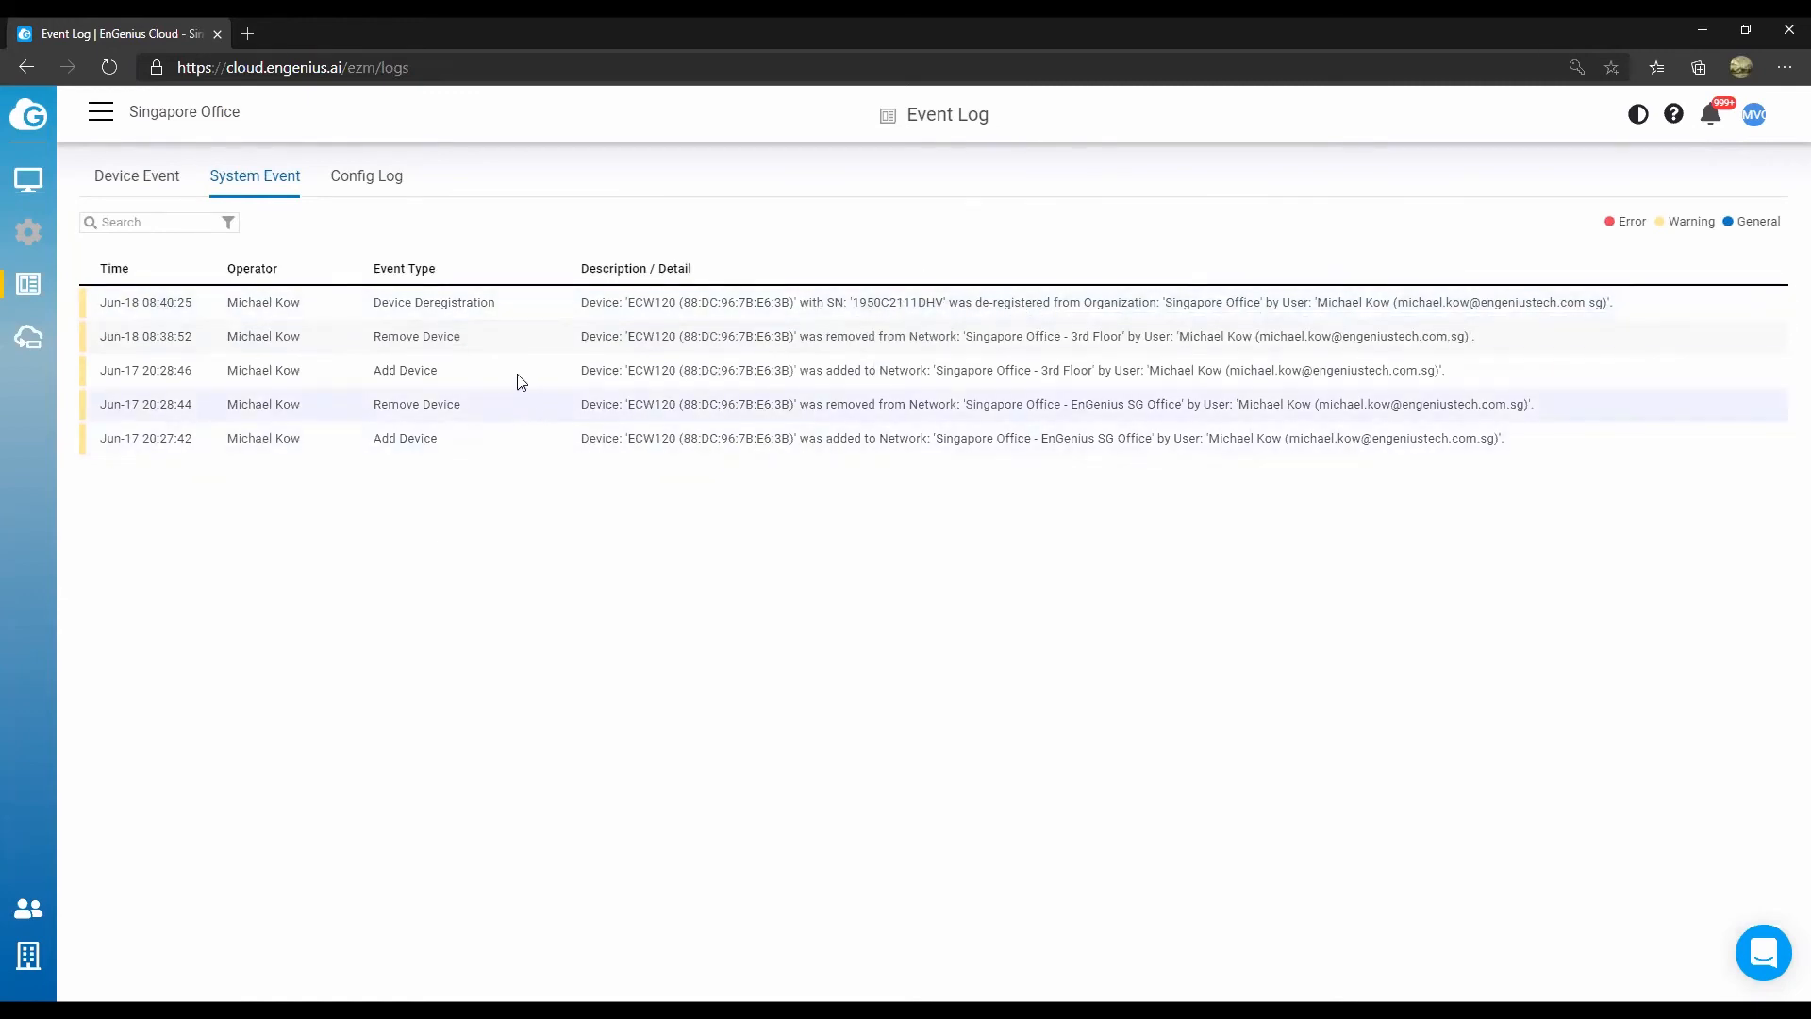
left_click(364, 176)
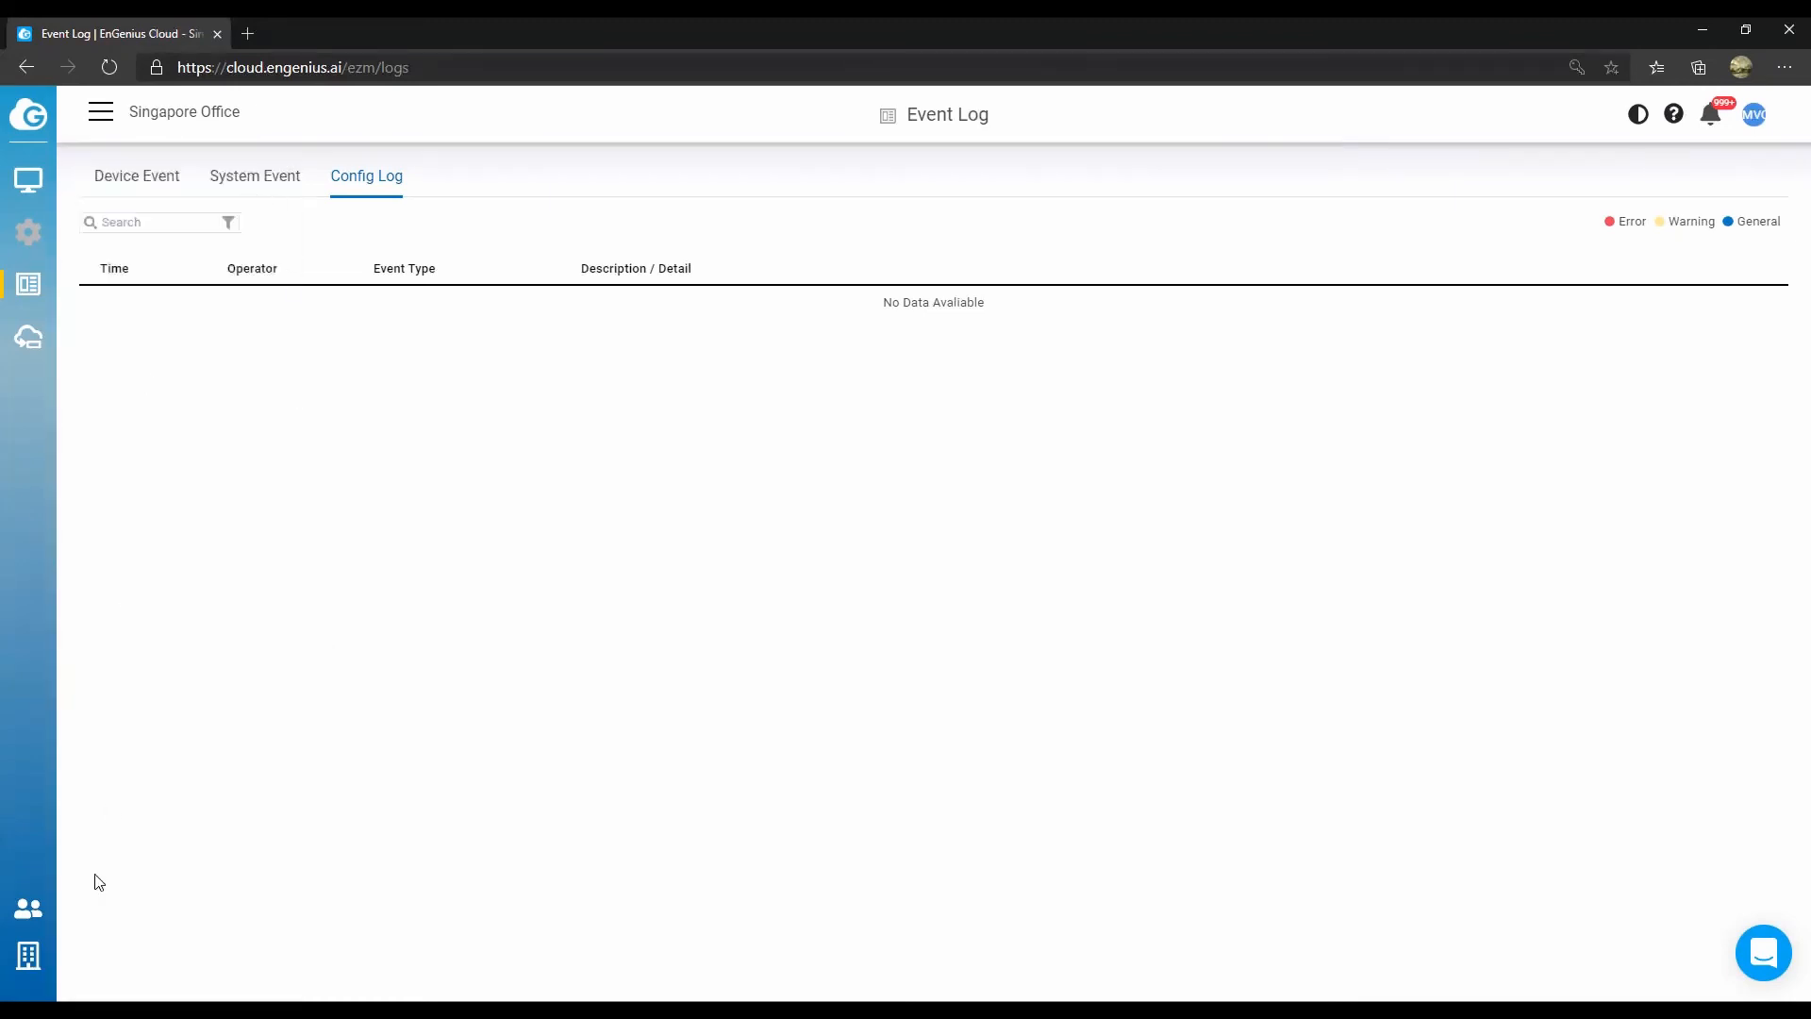
Open the Singapore Office inventory, check the manual and mobile app device registration options, and cancel without registering.
mouse_move(38, 962)
left_click(174, 209)
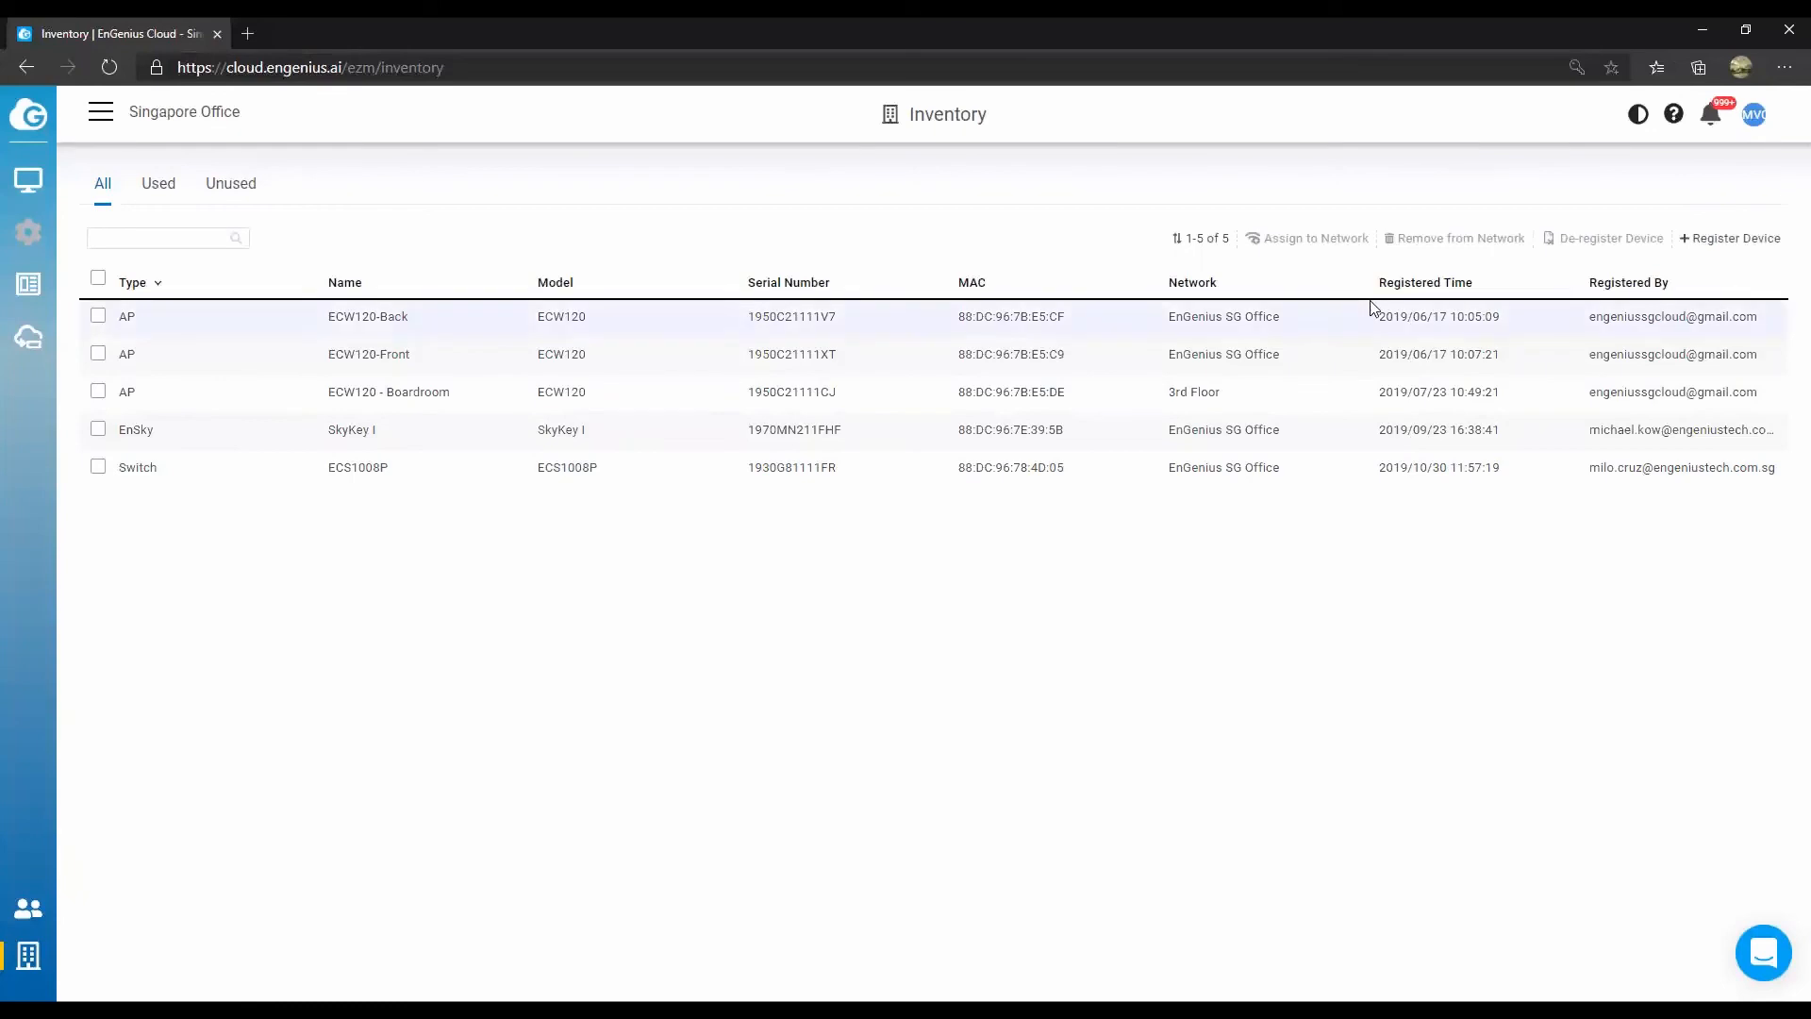
left_click(1753, 242)
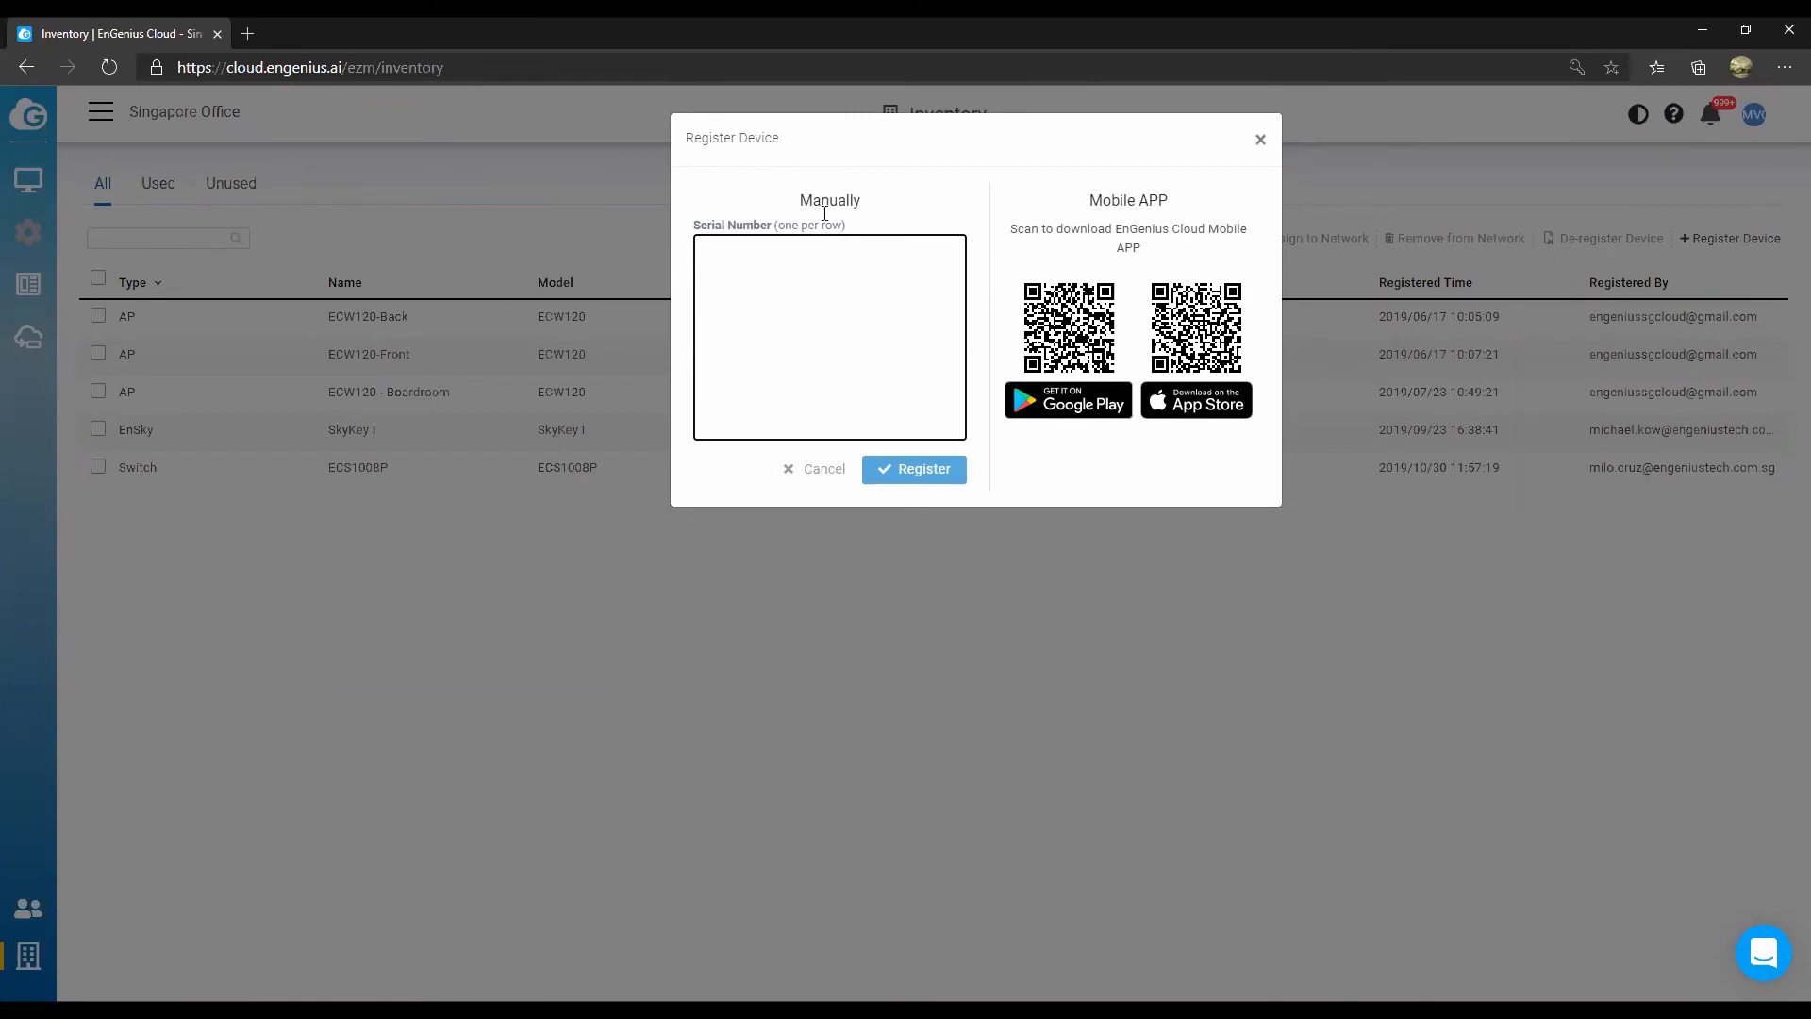
left_click(810, 471)
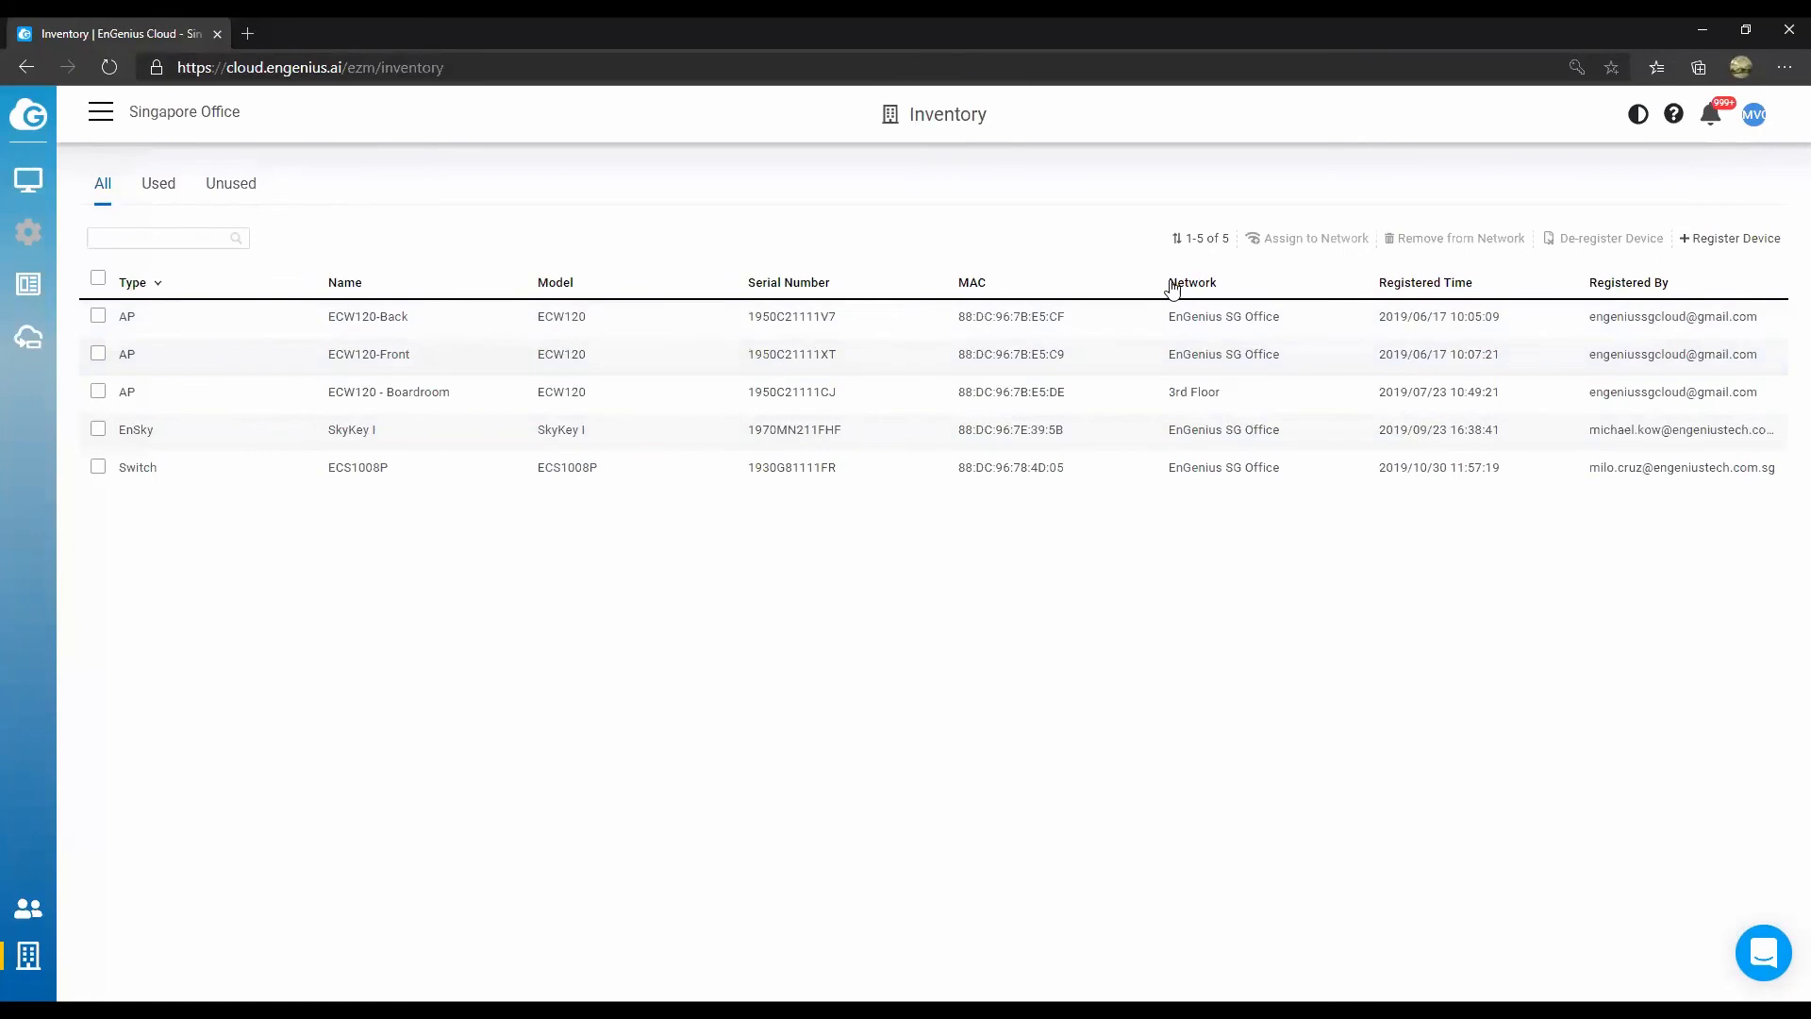
Check which networks the ECW120-Back access point can be assigned to, and close the assignment without applying it.
left_click(99, 315)
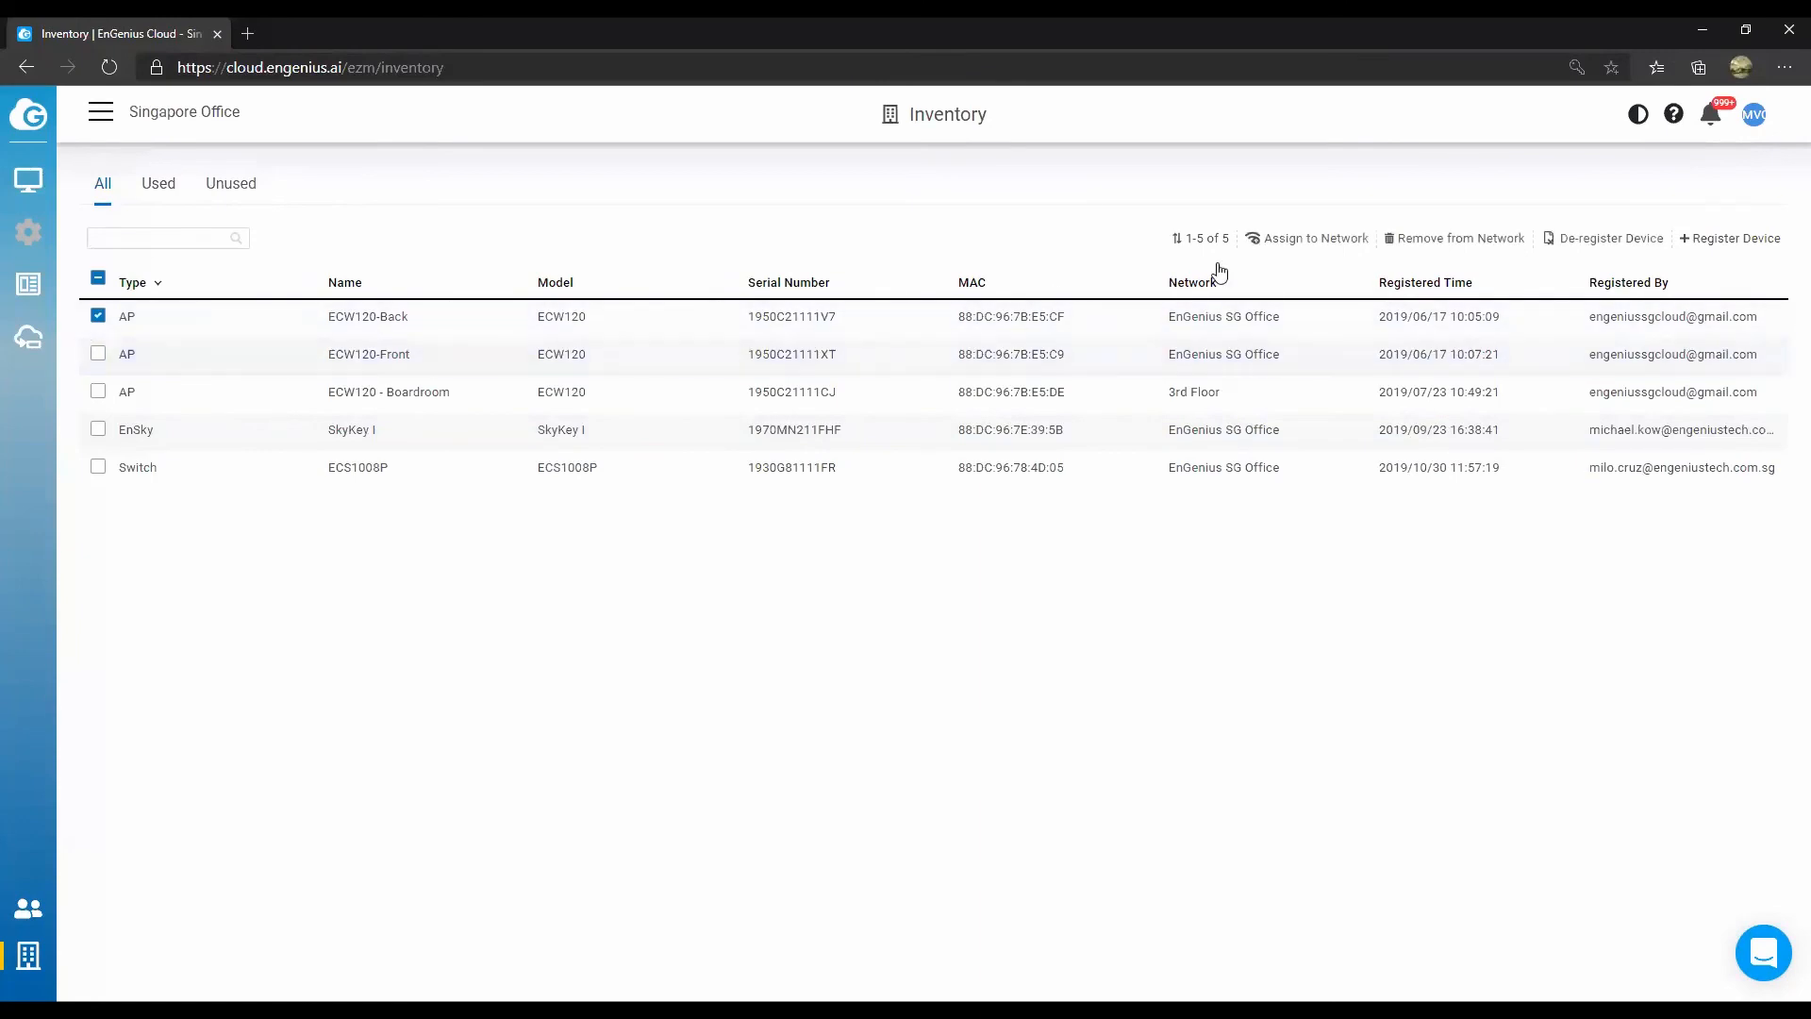
left_click(1315, 239)
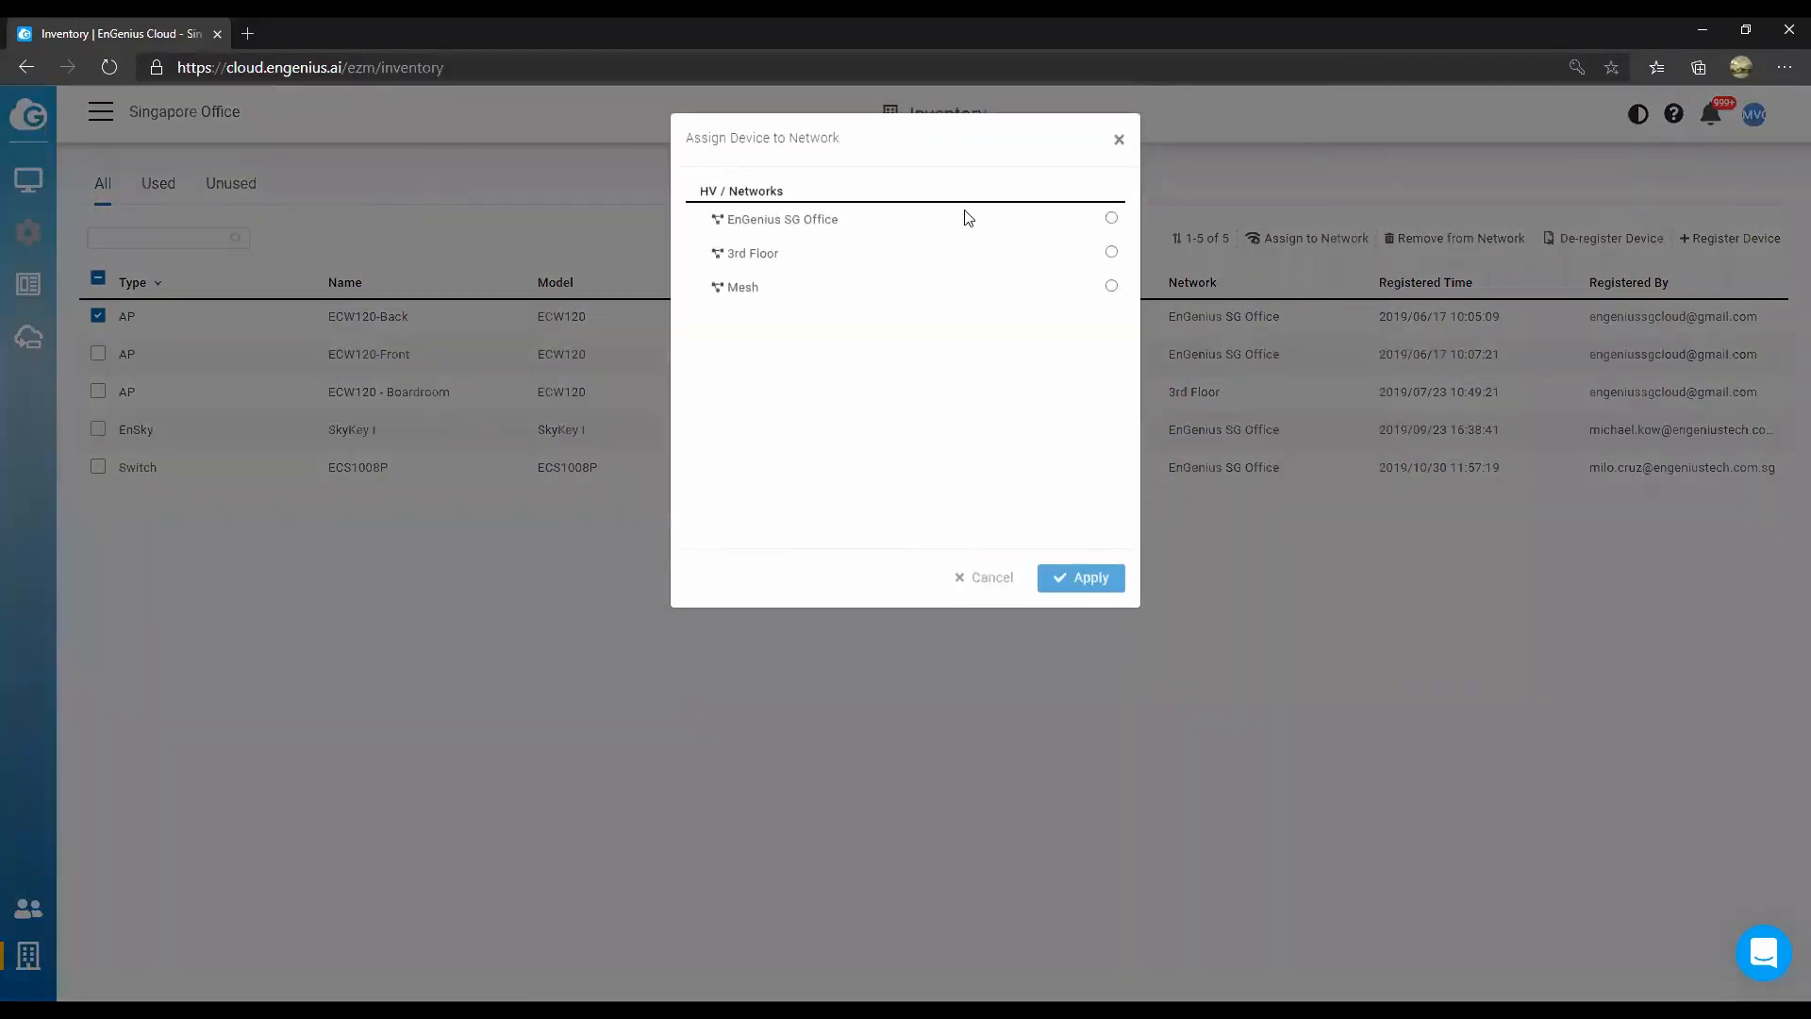
left_click(1117, 142)
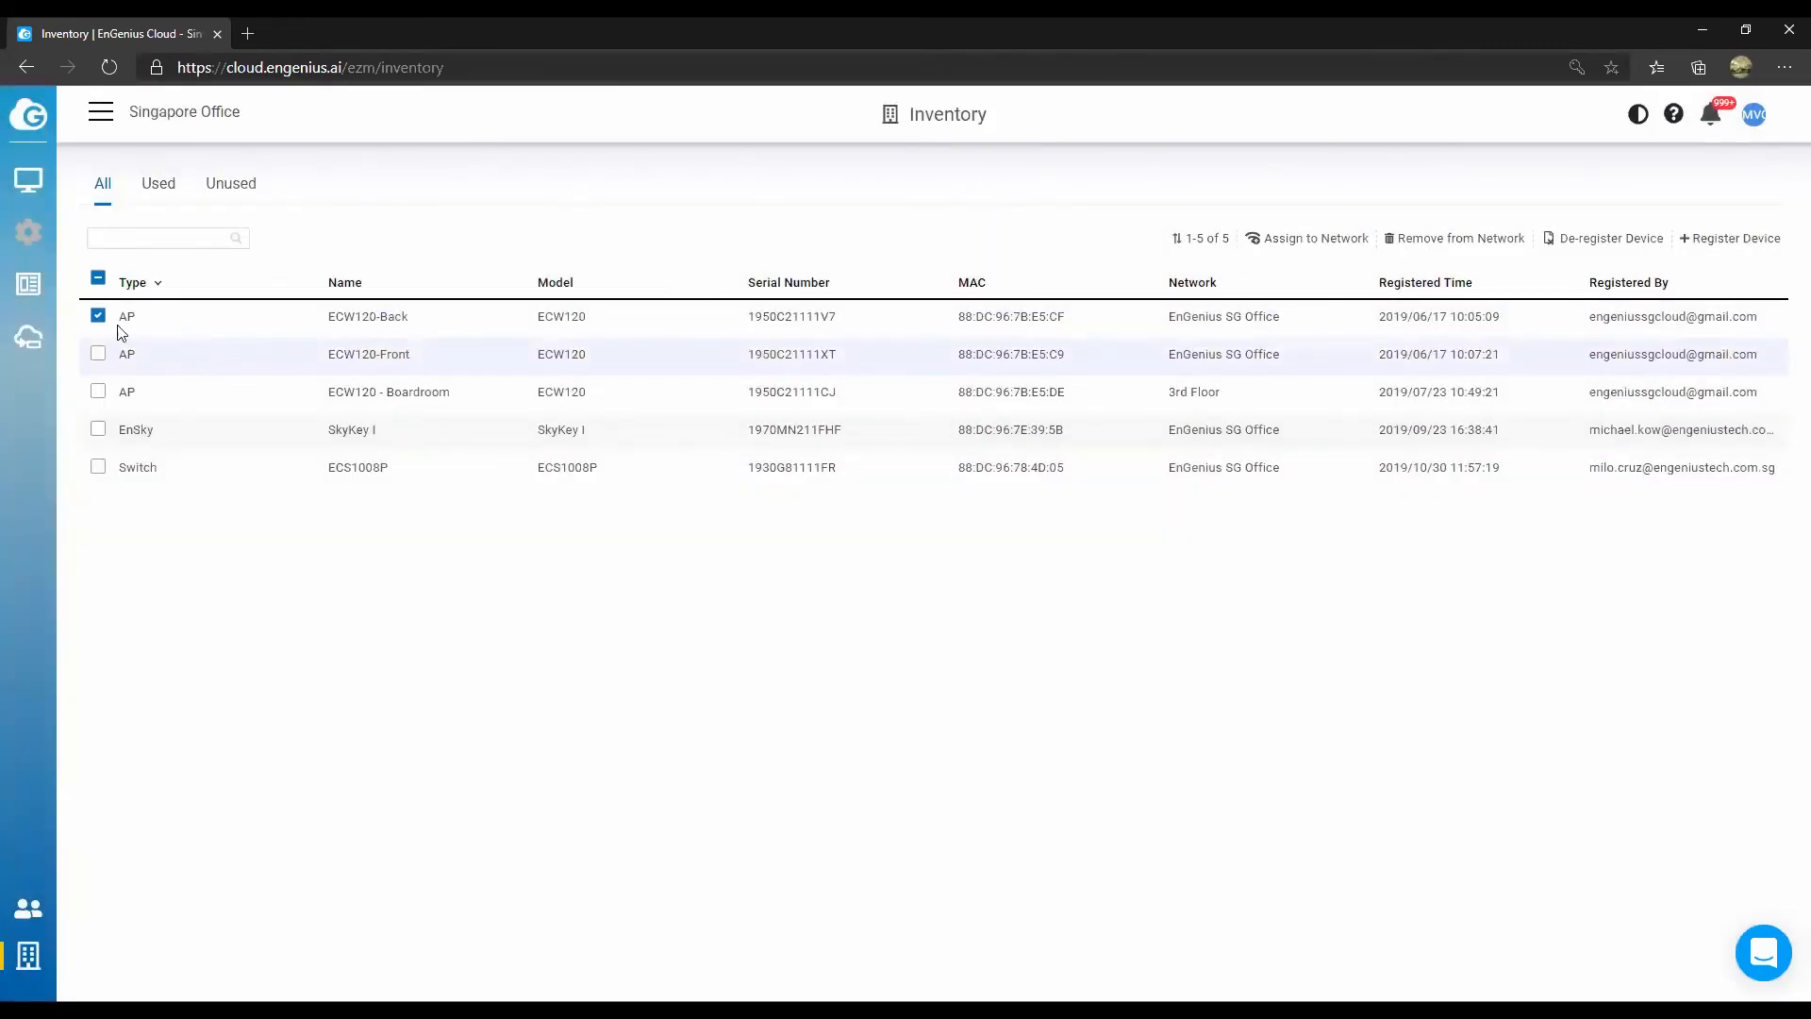
Reselect Singapore Office in the organization tree and display its dashboard.
left_click(101, 112)
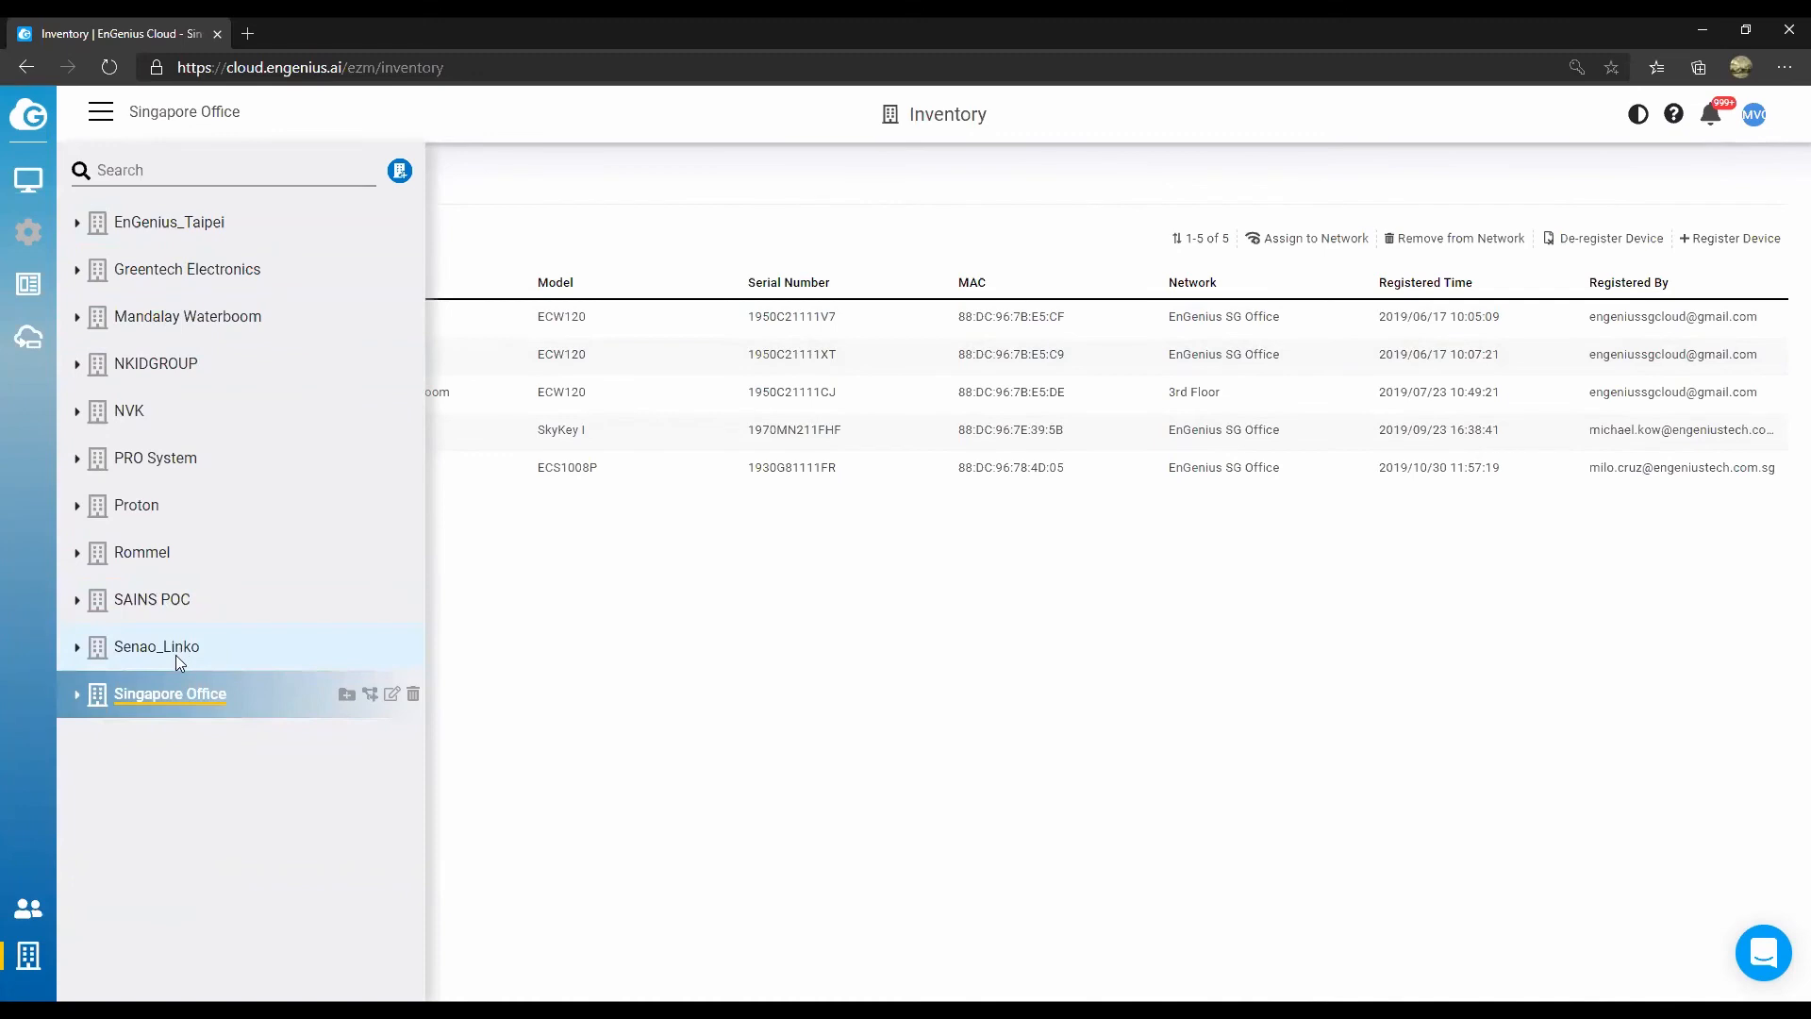
left_click(174, 689)
mouse_move(42, 183)
left_click(114, 234)
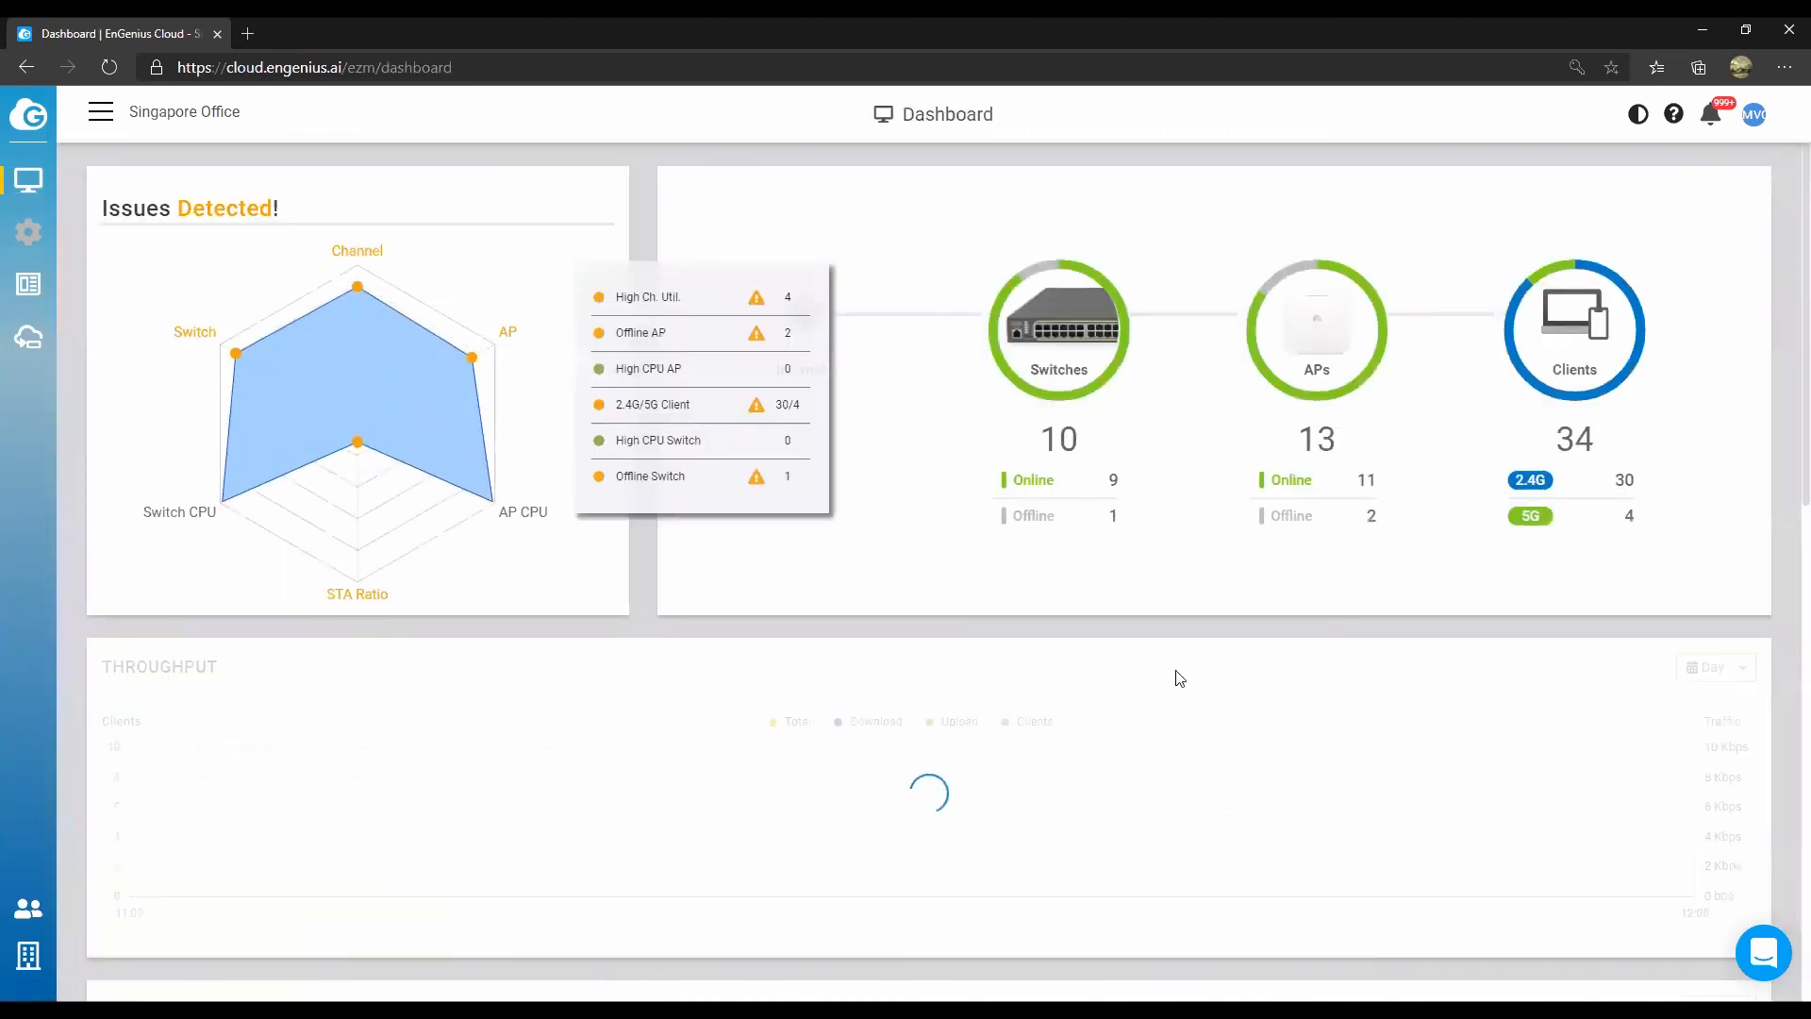
Start a new support conversation and generate a support access passcode that expires after 1 day.
left_click(1769, 956)
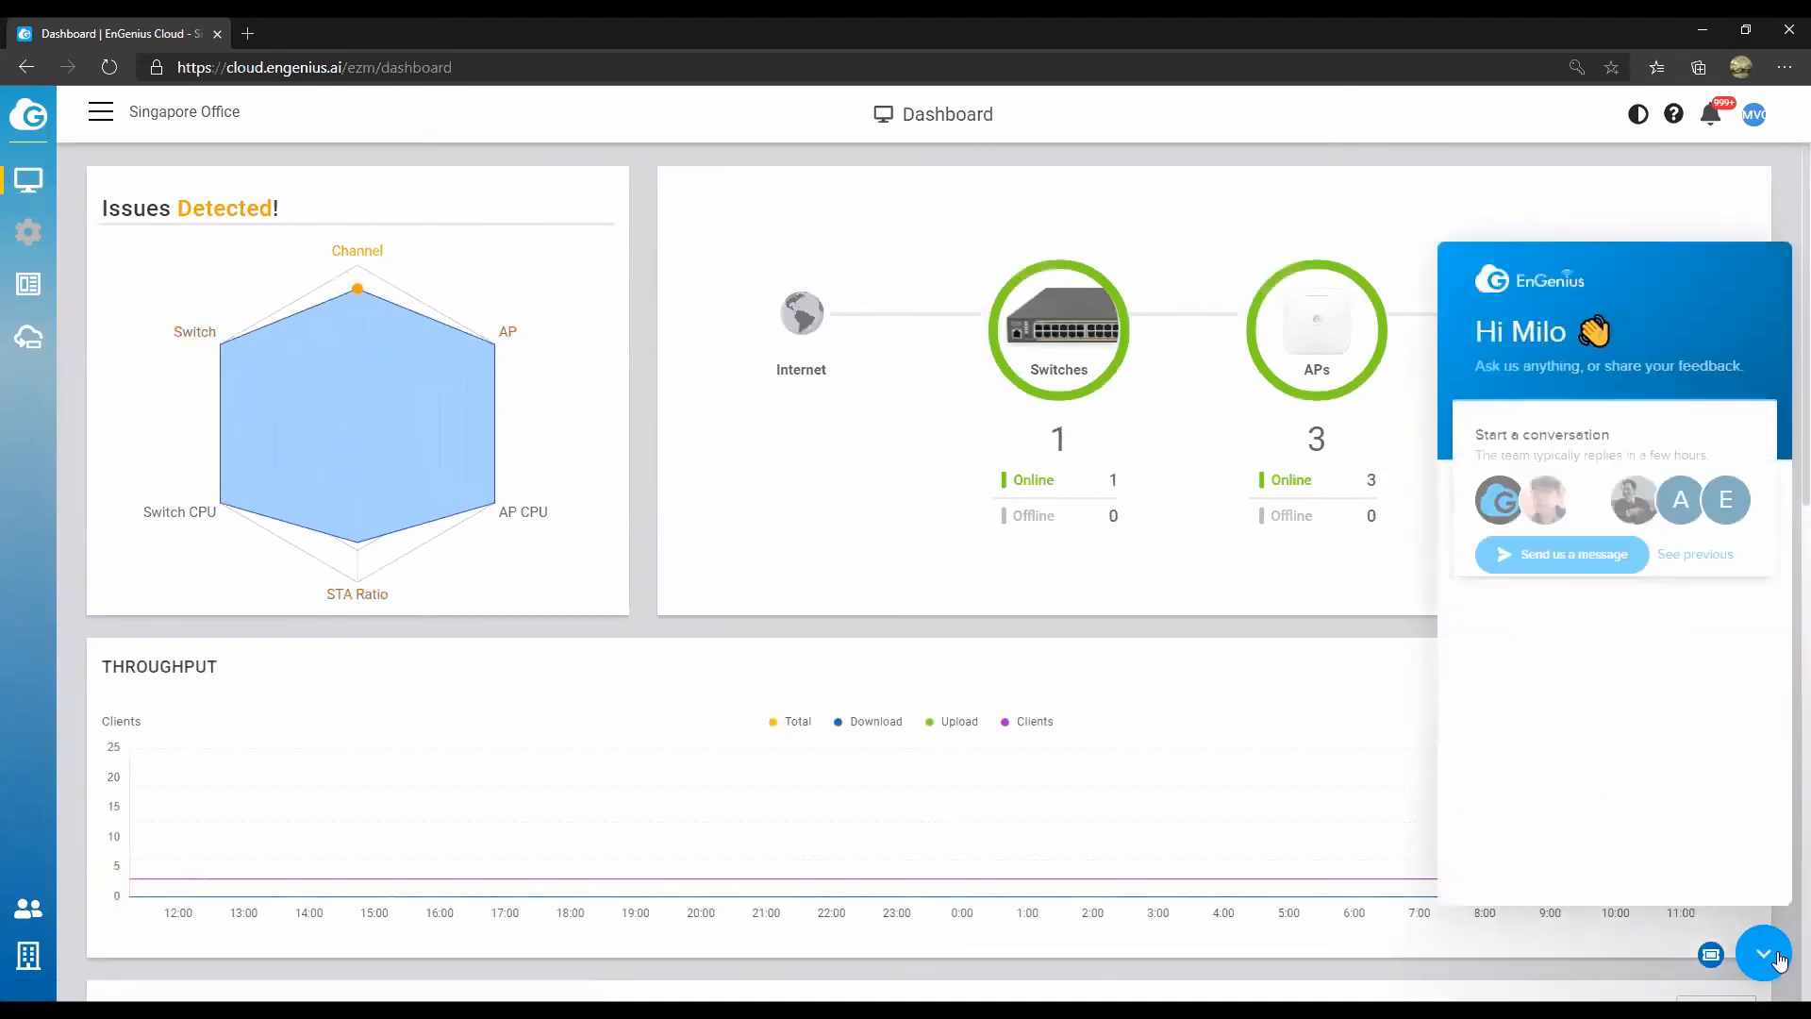
left_click(1590, 564)
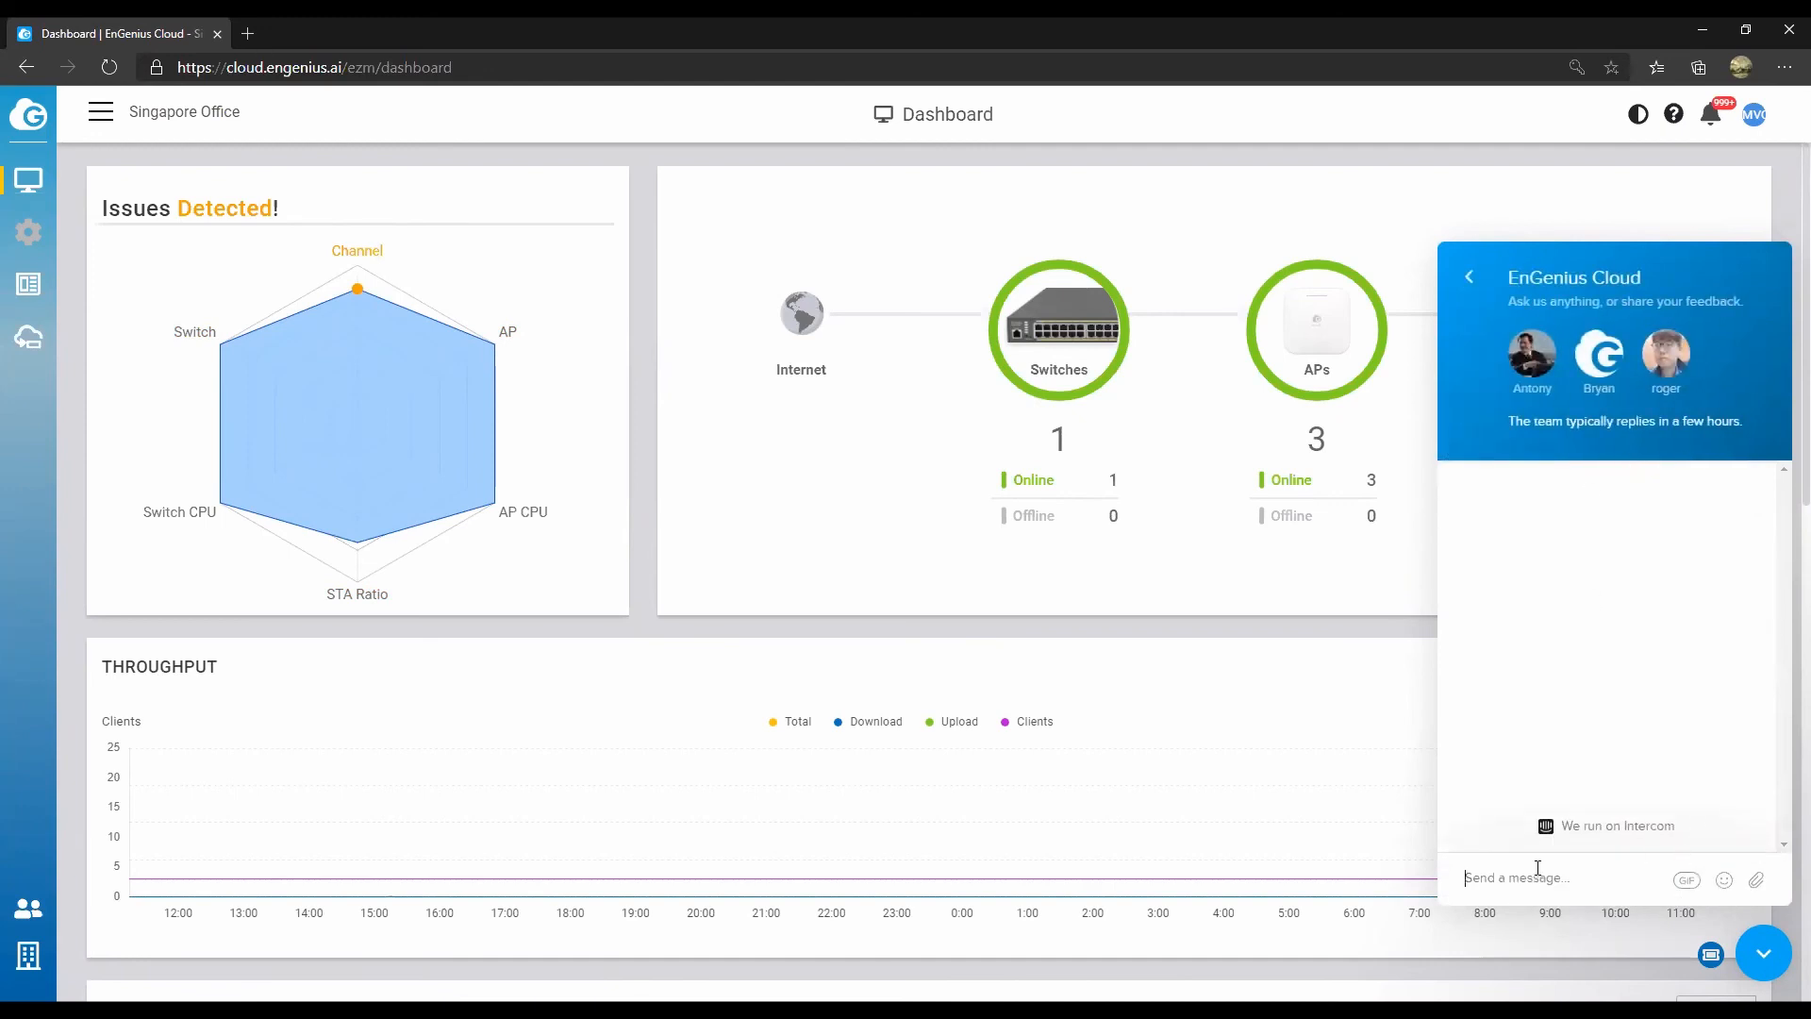
left_click(1709, 957)
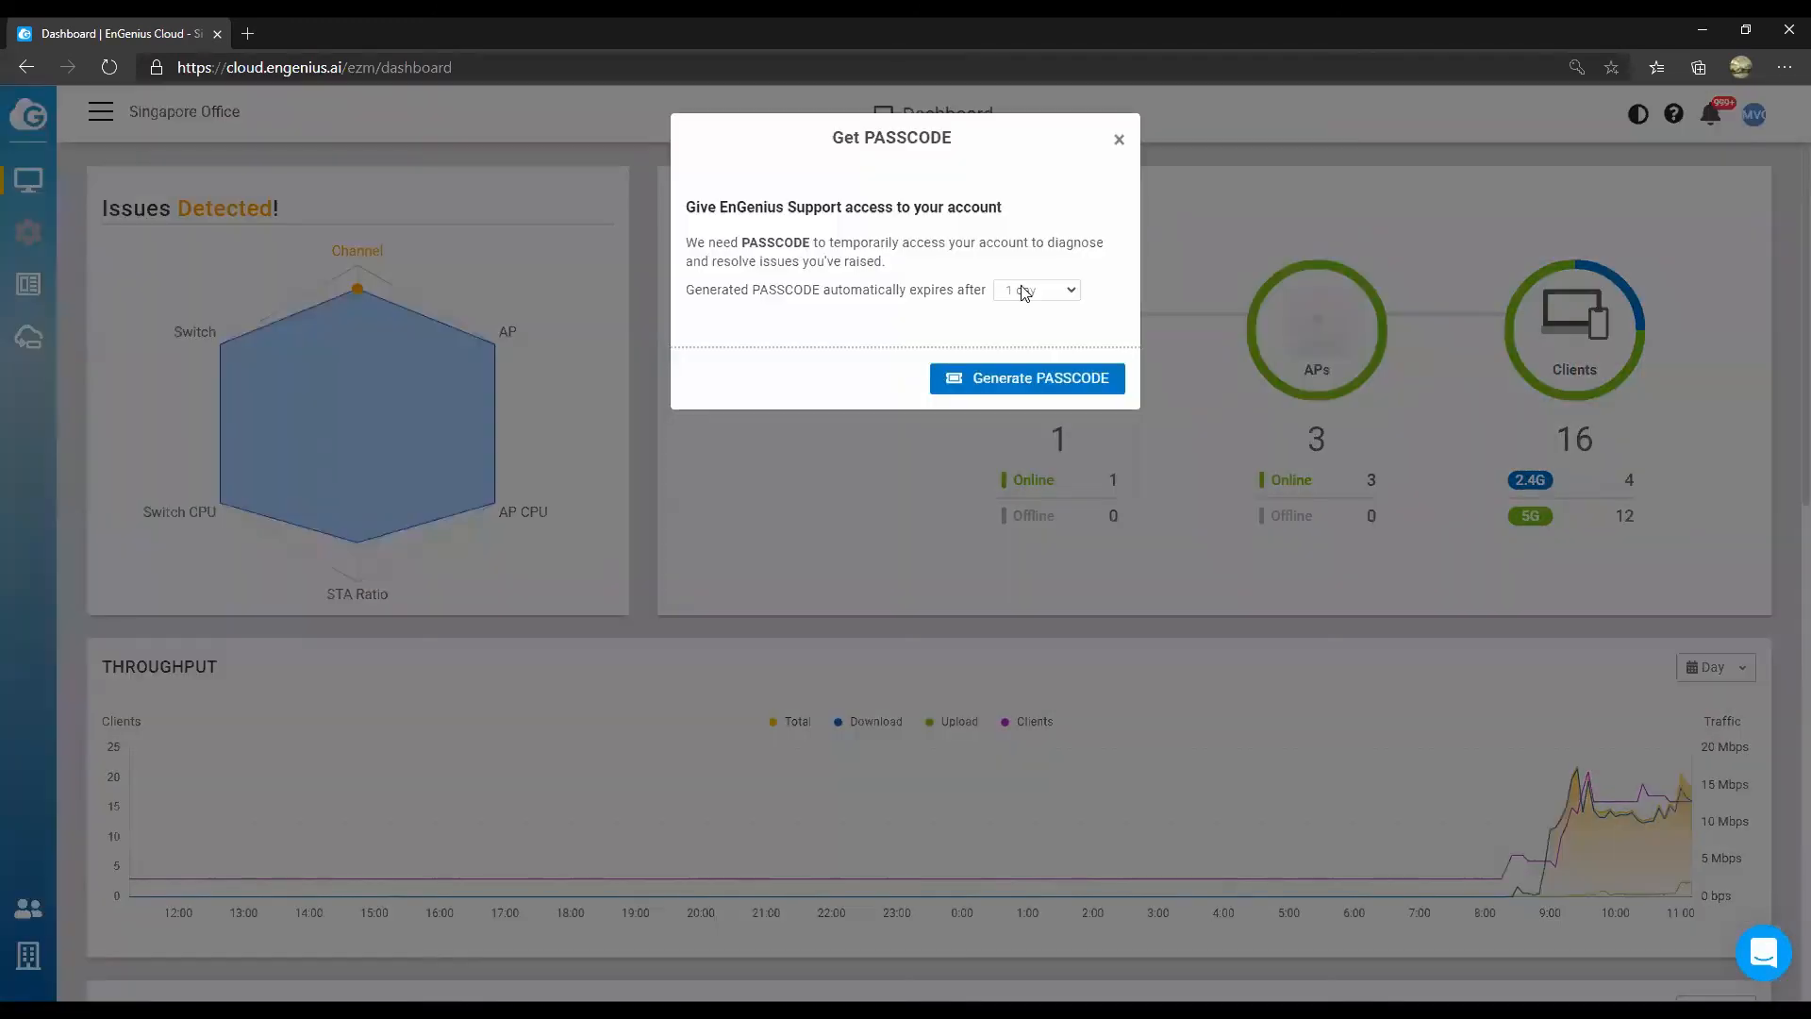
left_click(1025, 293)
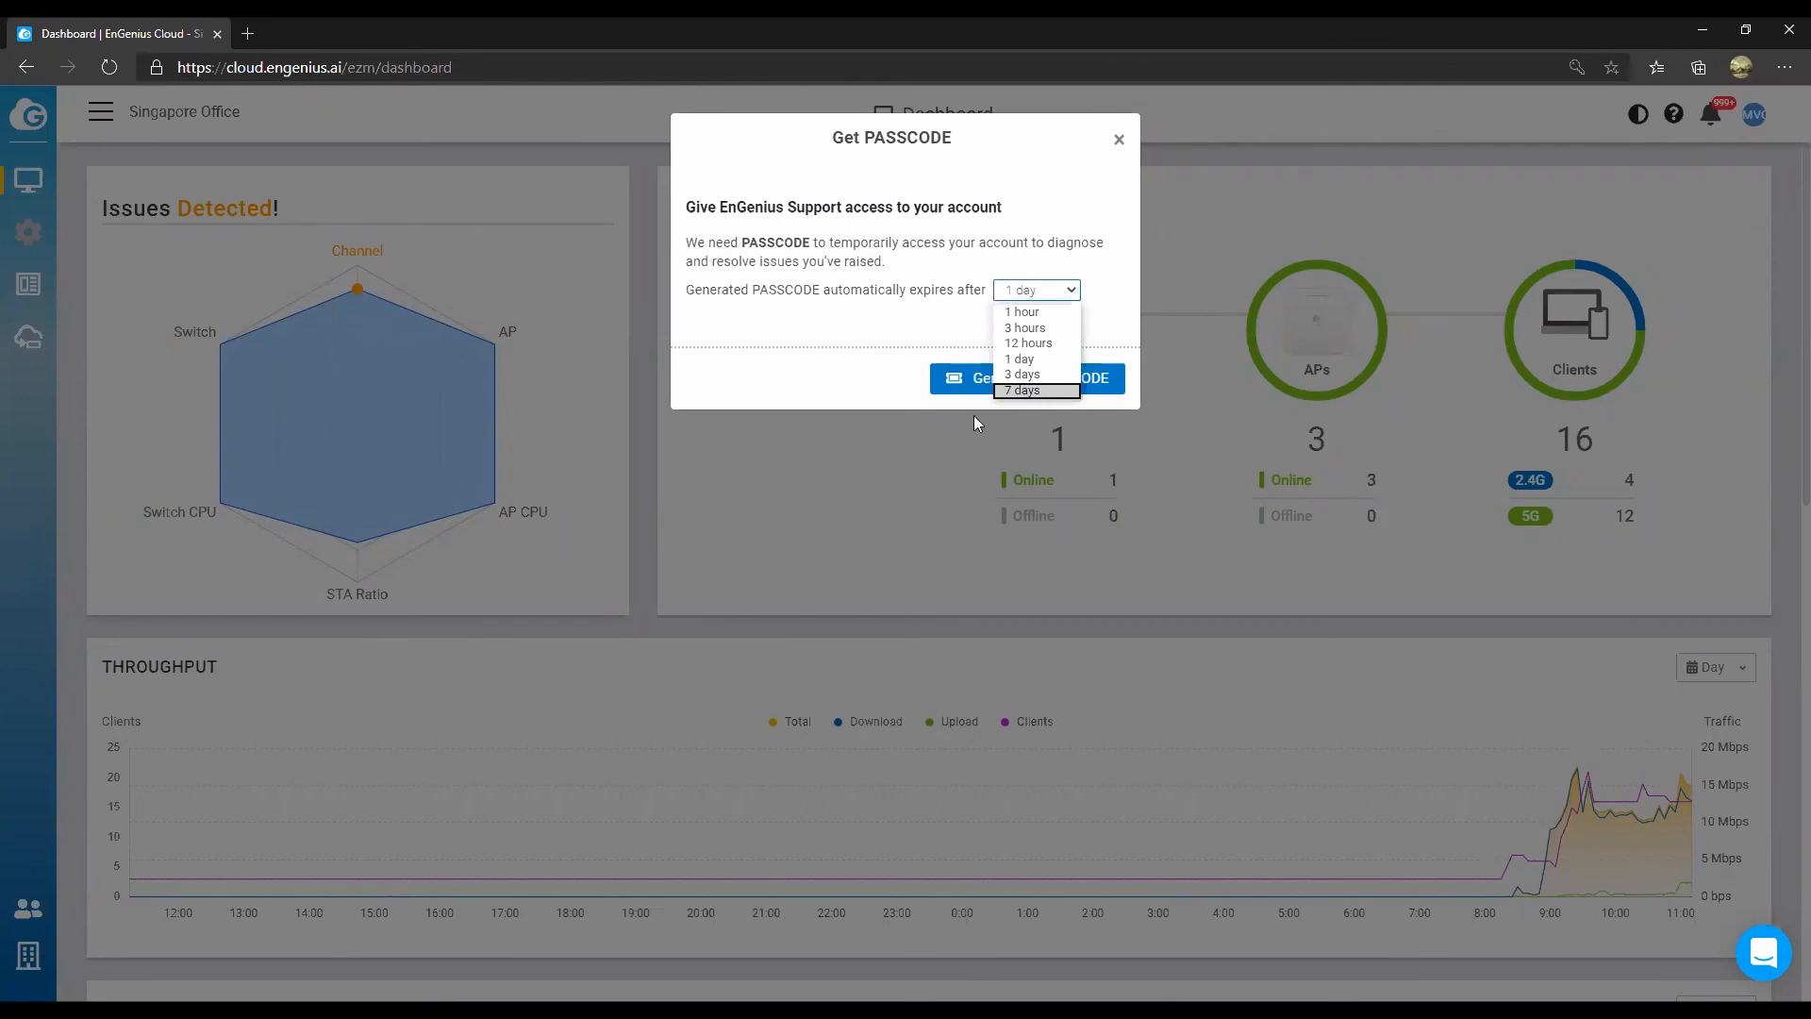
left_click(836, 309)
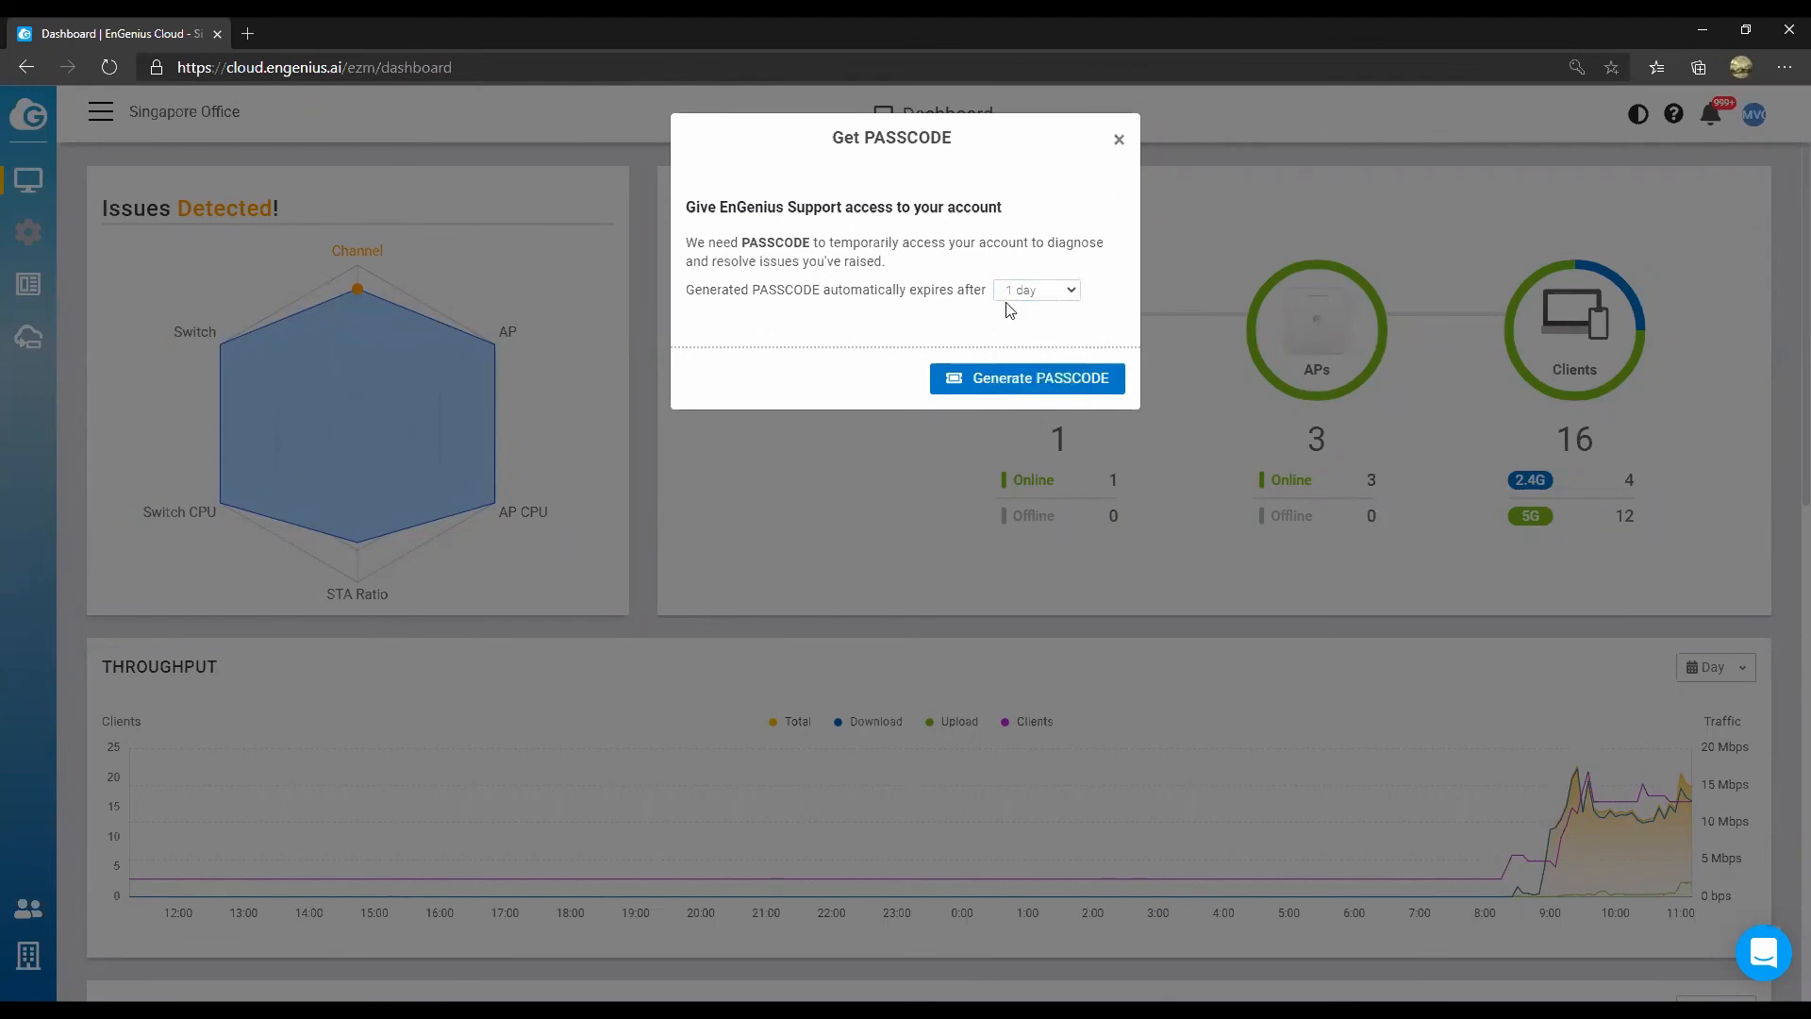
left_click(1007, 379)
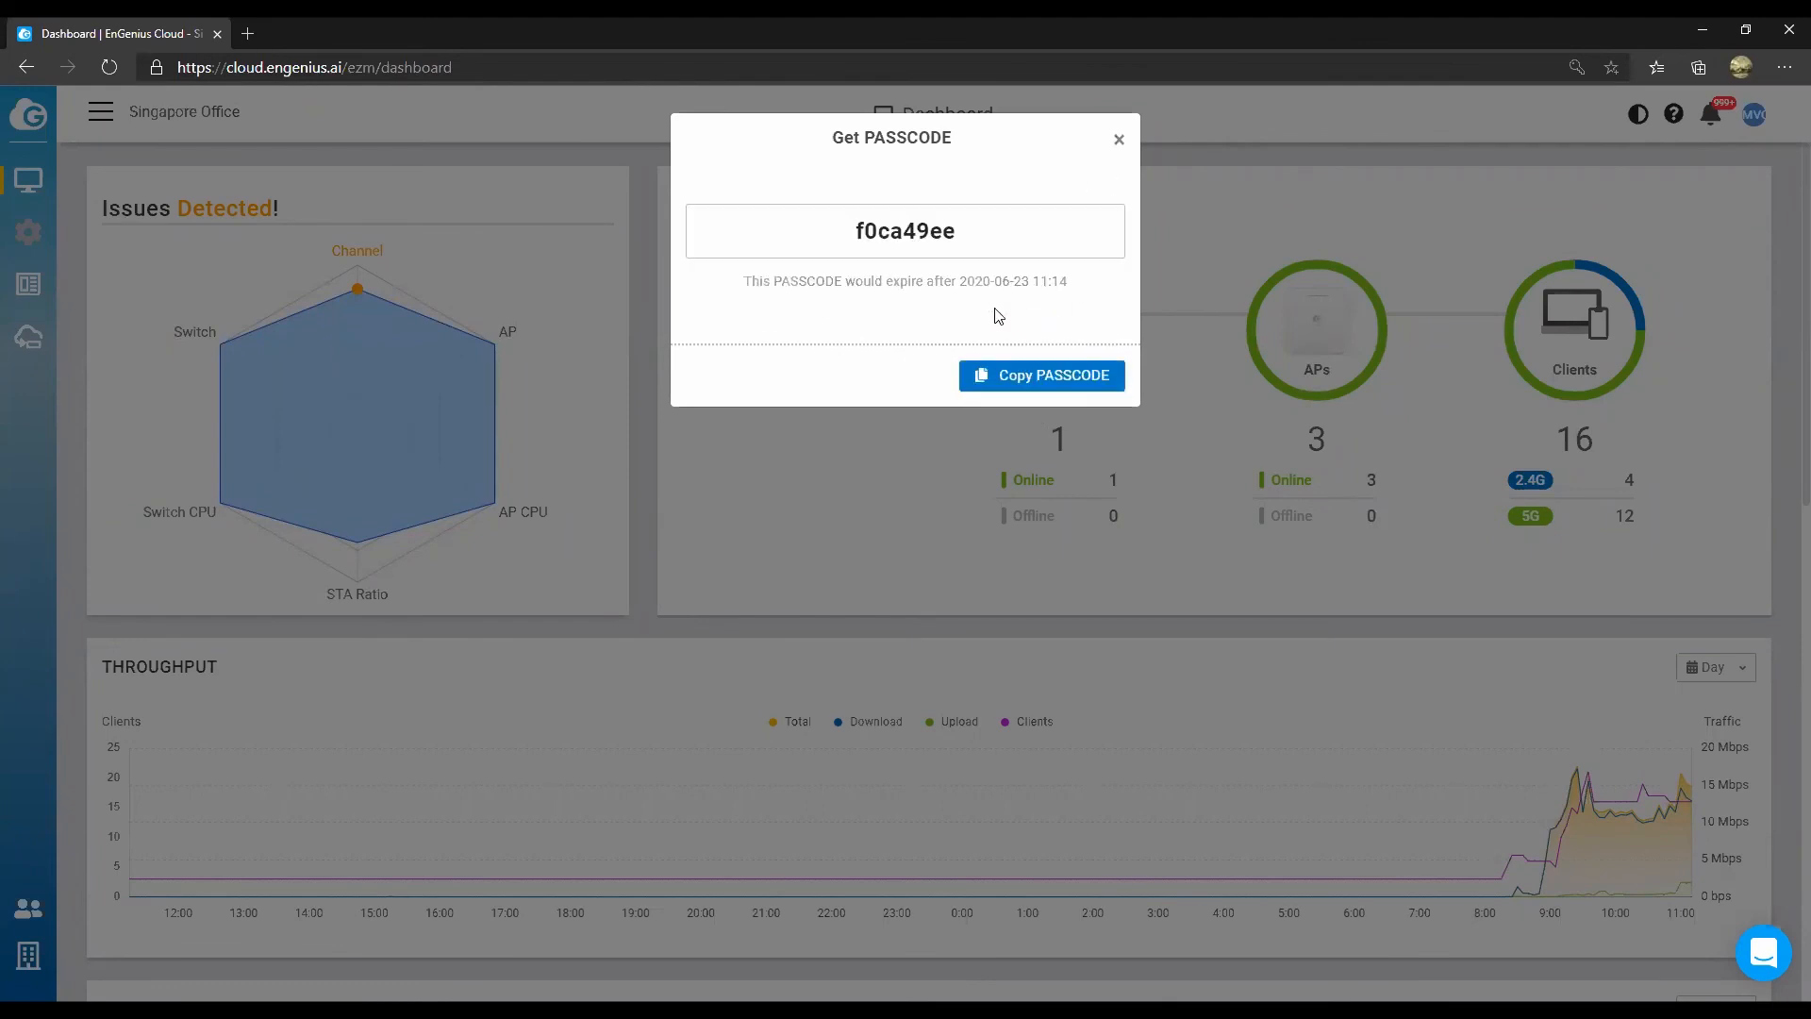
Highlight the generated support passcode, close its dialog and leave the support chat.
double_click(928, 231)
left_click(779, 149)
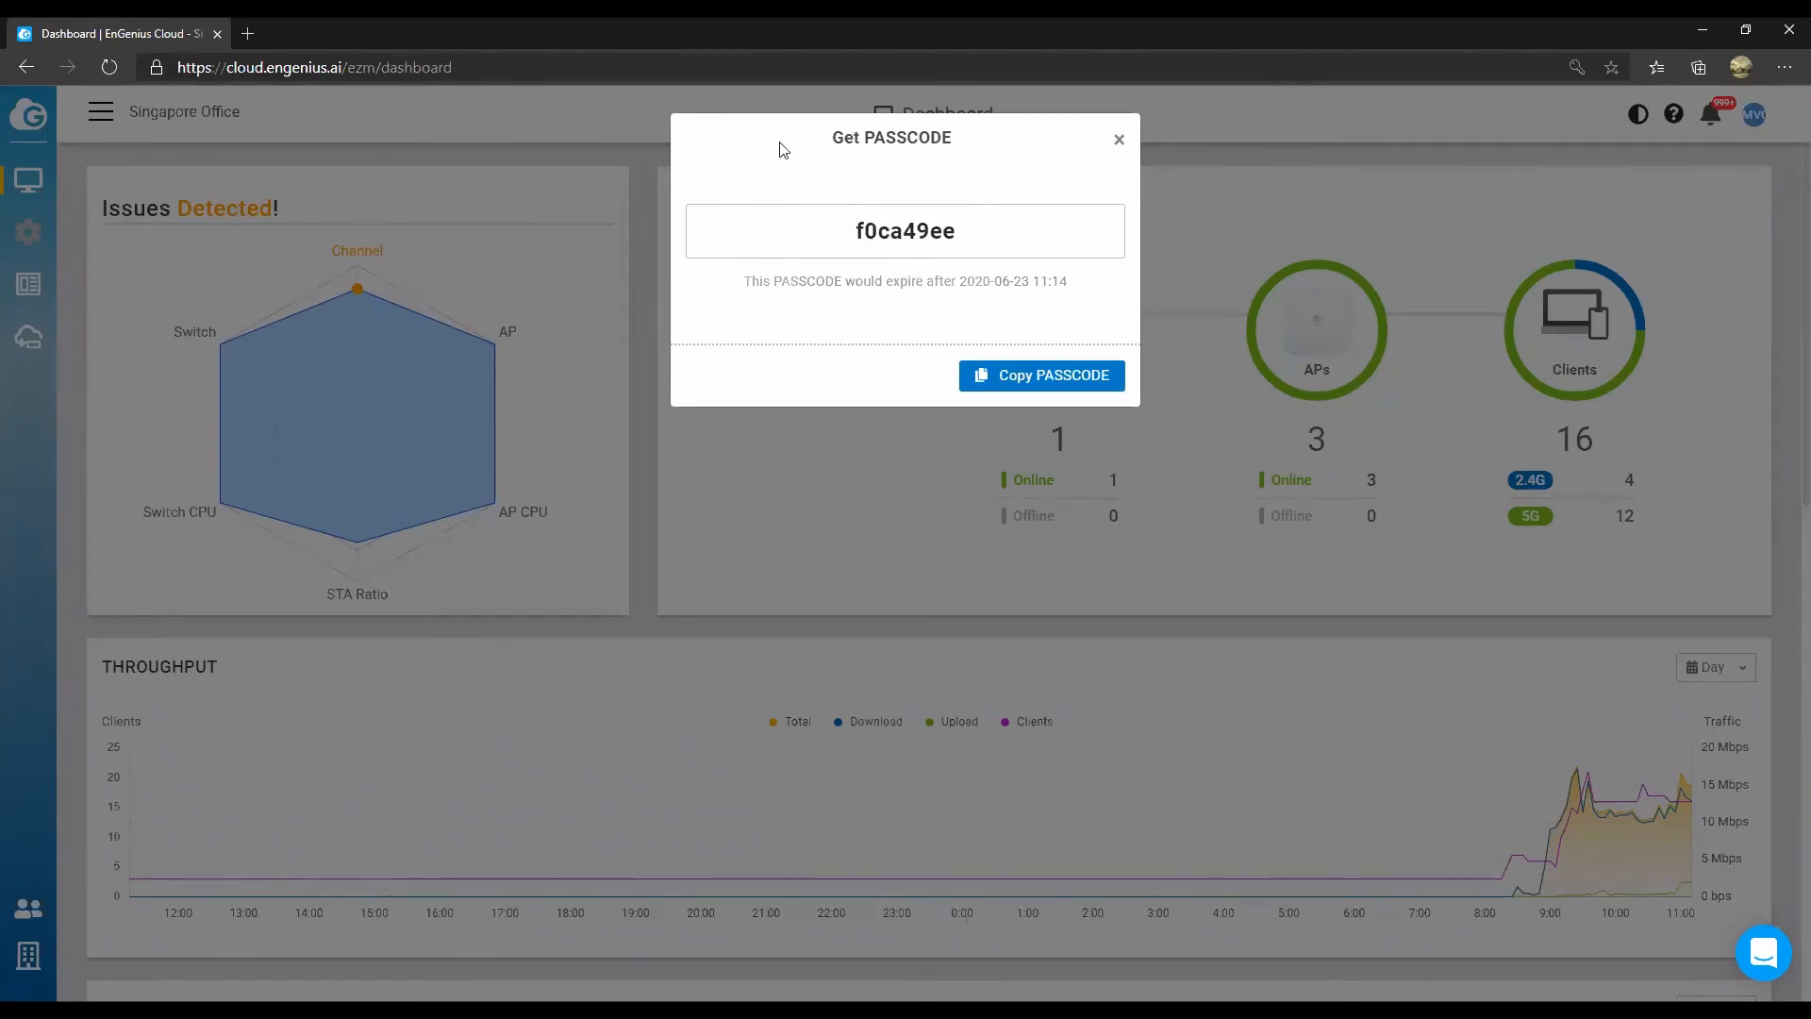
double_click(925, 230)
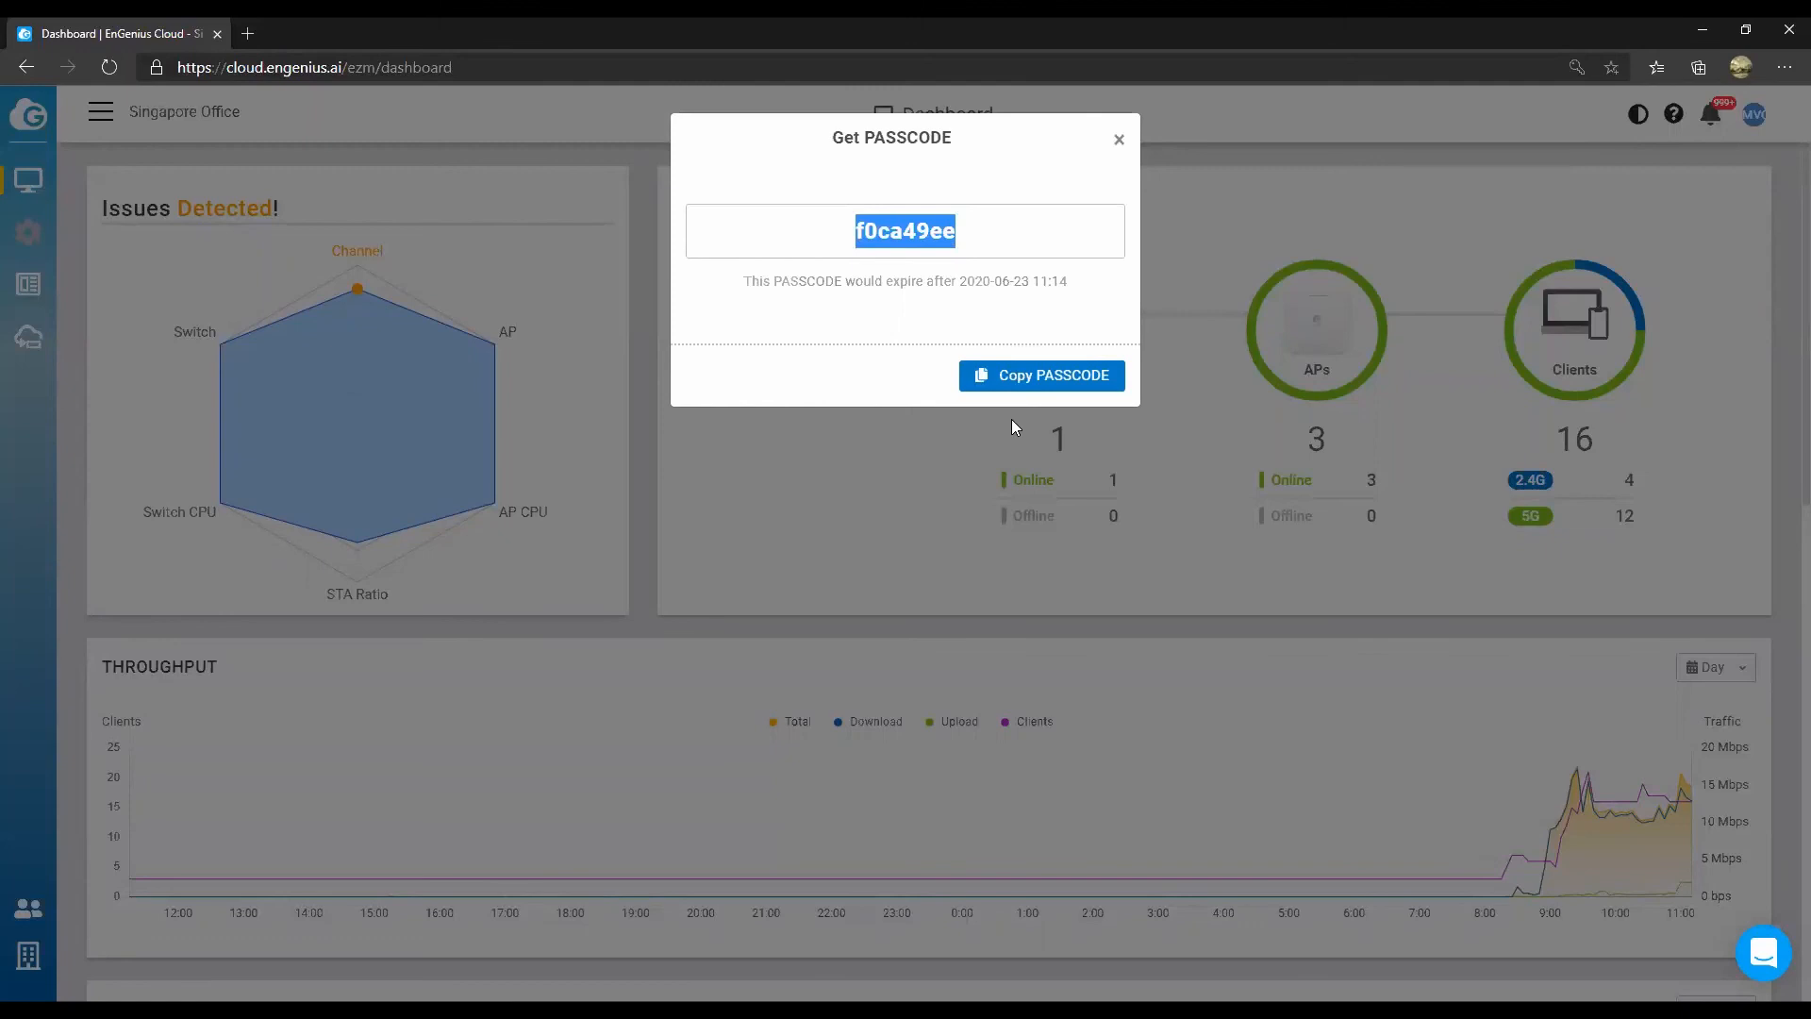
left_click(1112, 144)
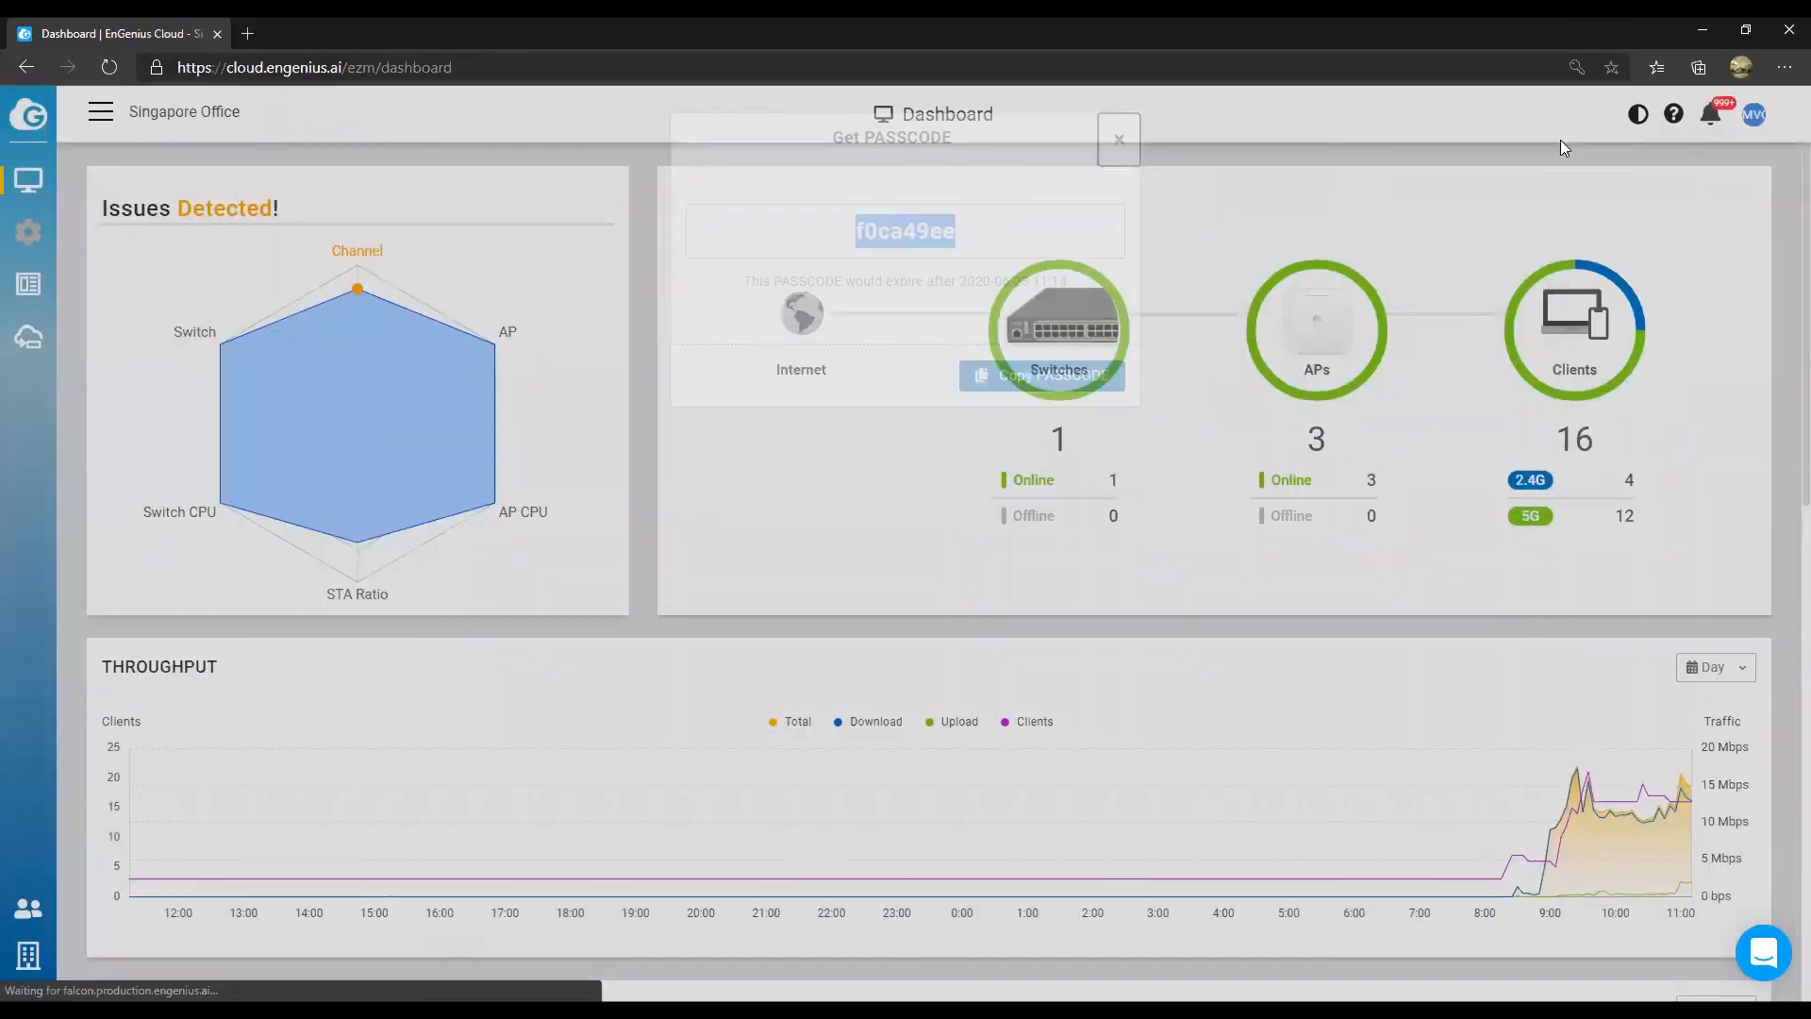
left_click(1481, 274)
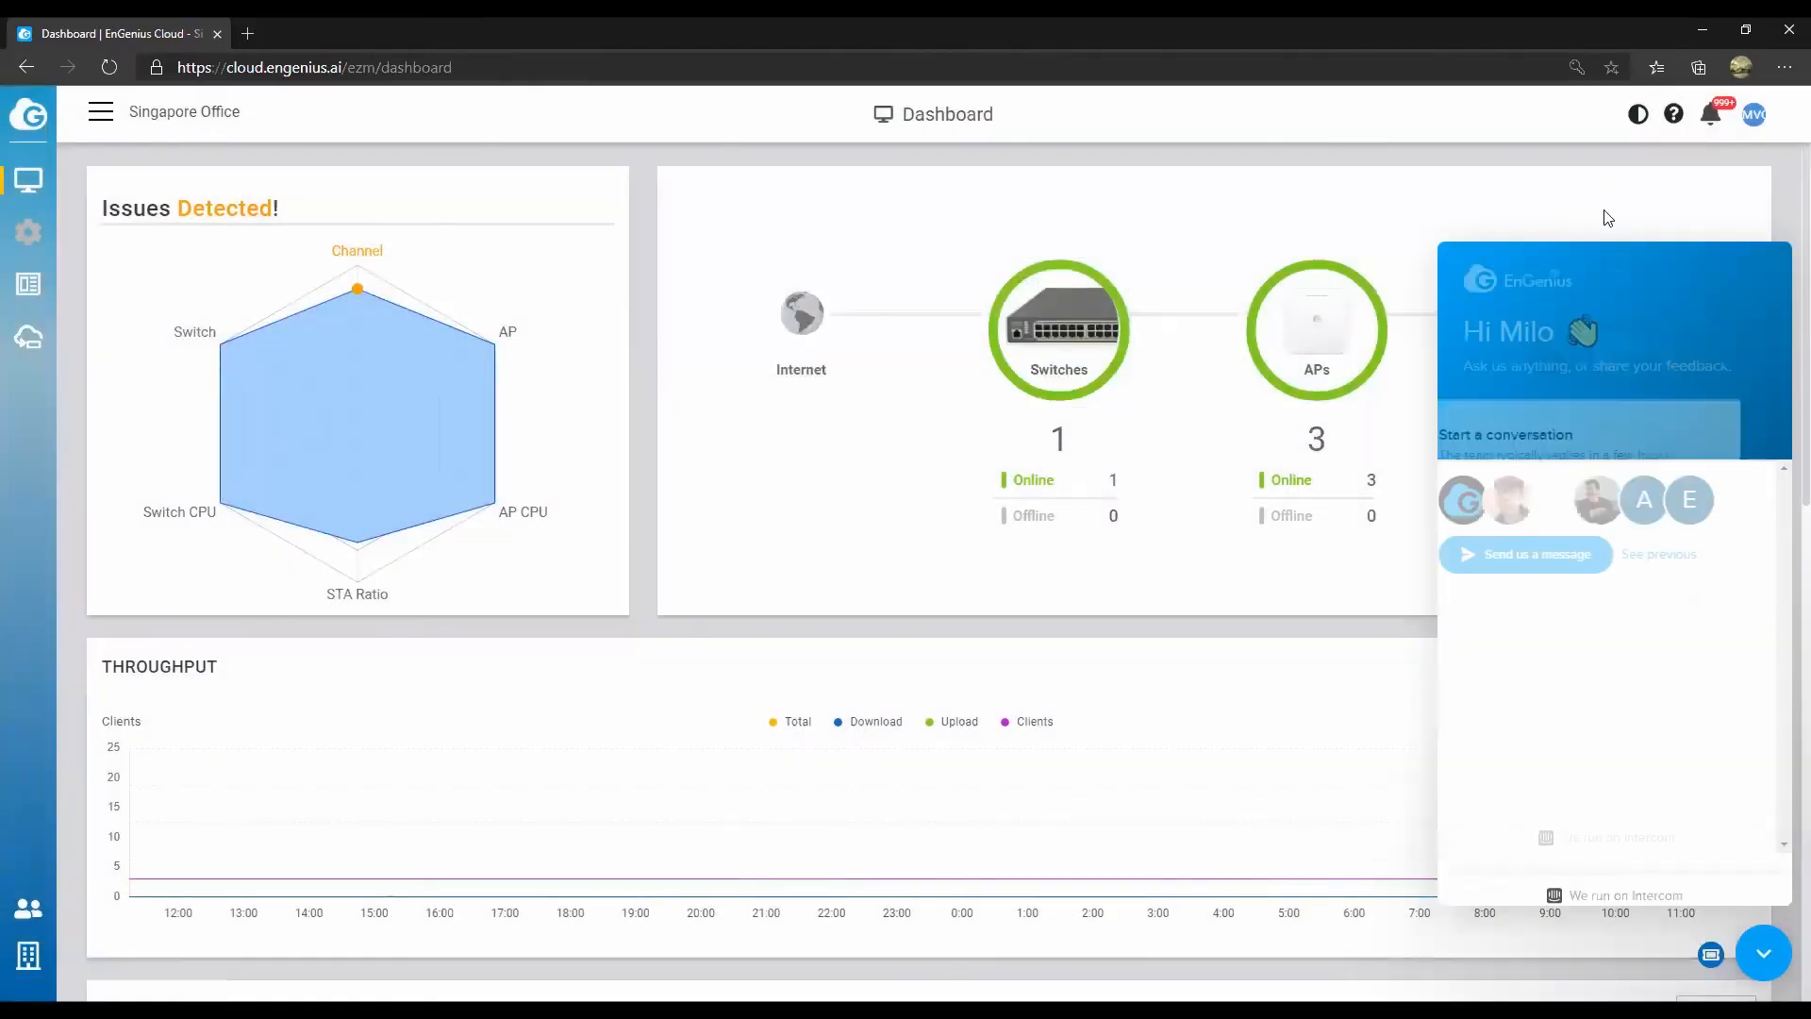
left_click(1752, 947)
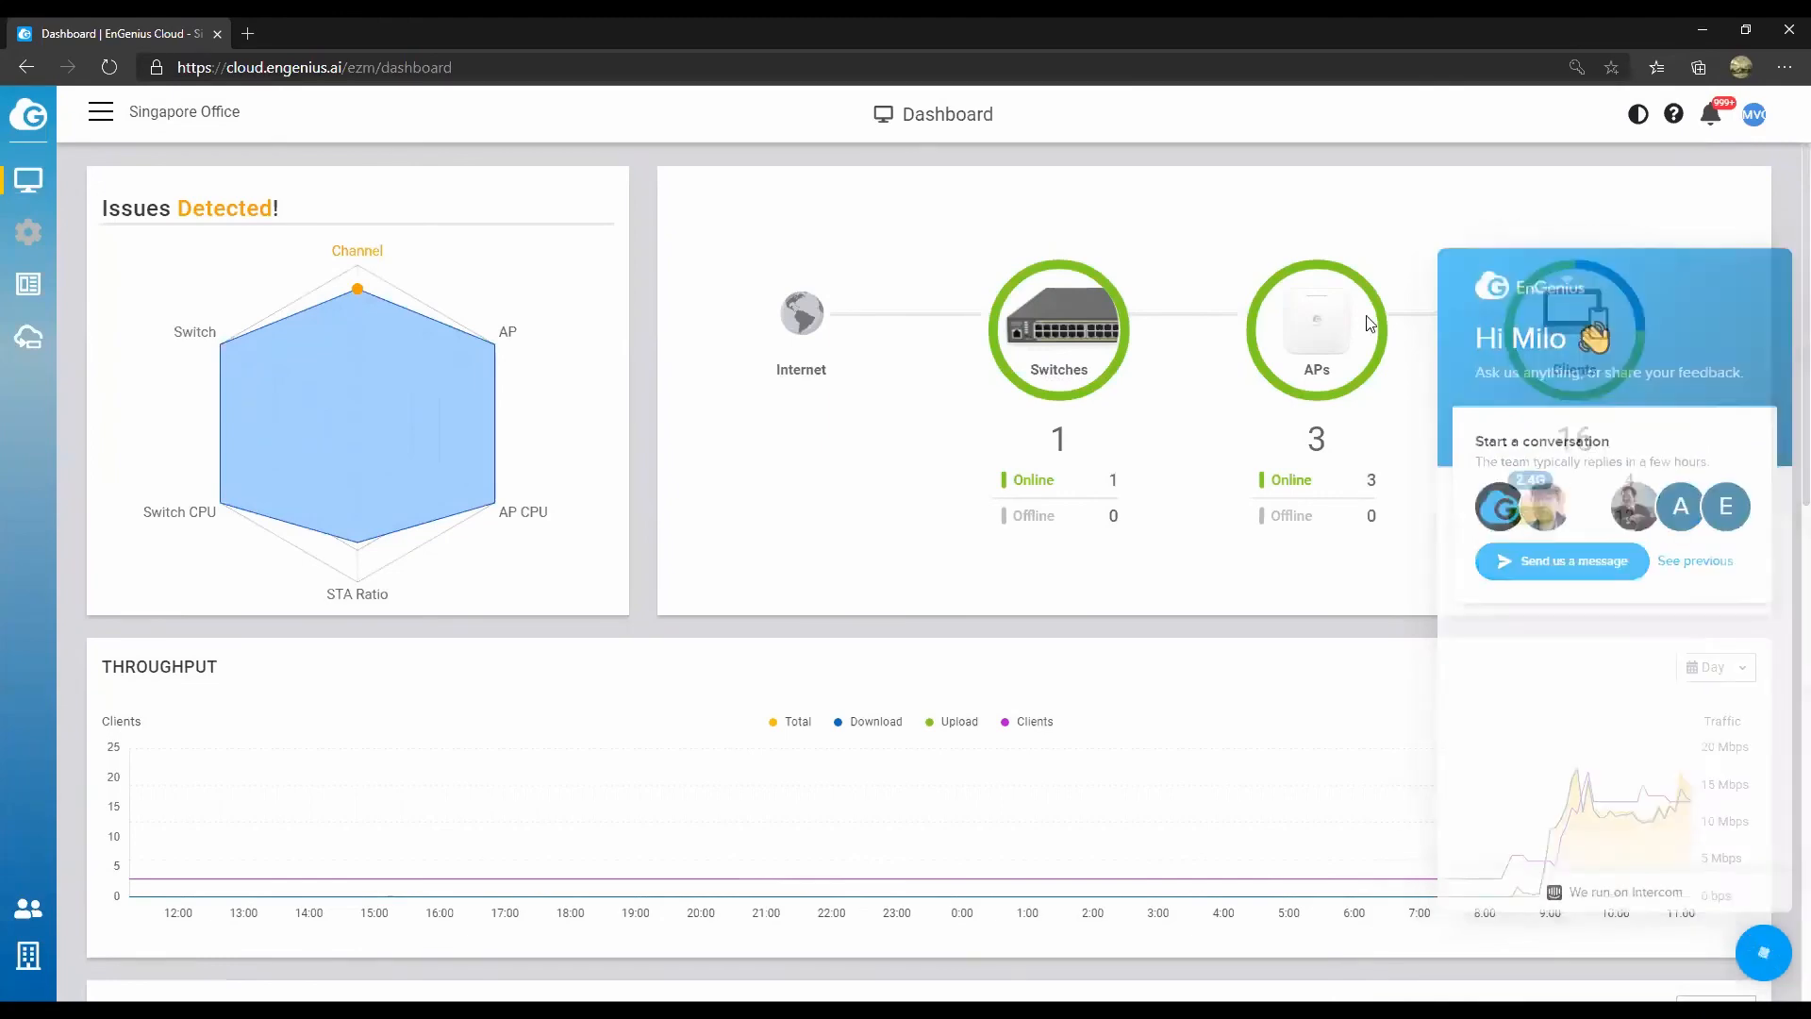
Open the Cloud User Manual from the help options and view its Working with Organization Trees chapter.
left_click(1676, 120)
left_click(1640, 116)
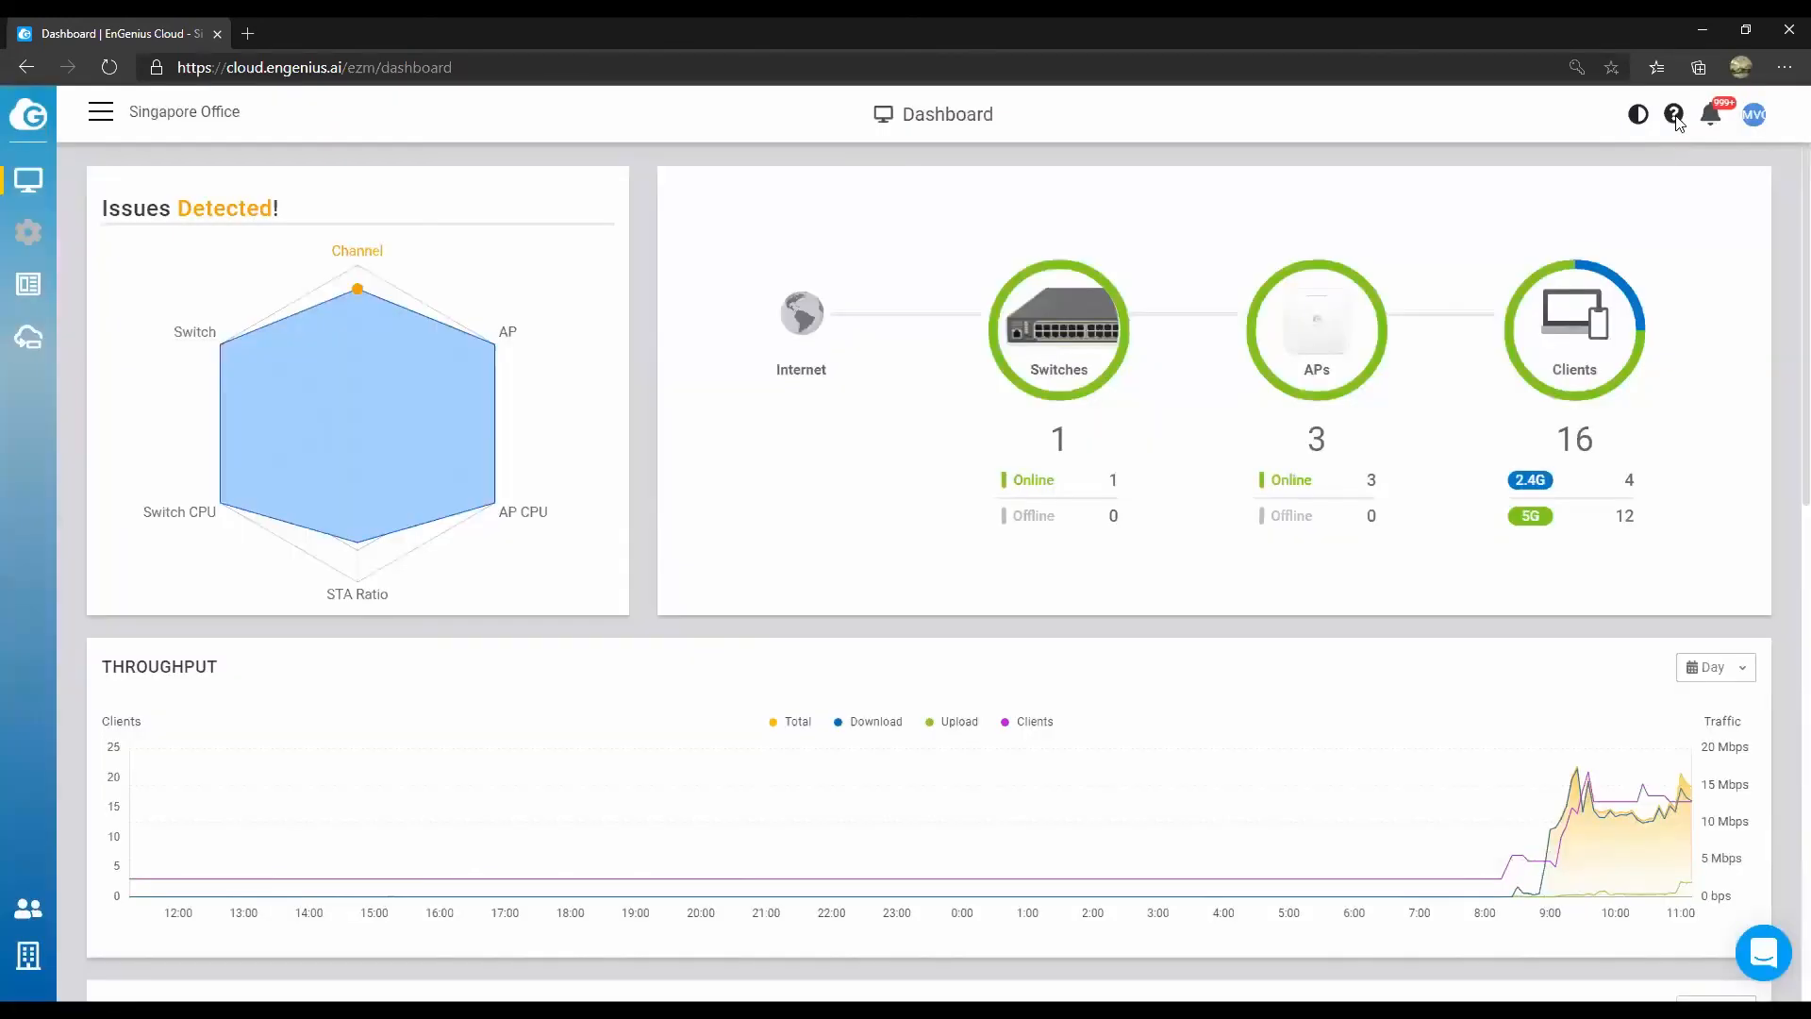
left_click(1674, 117)
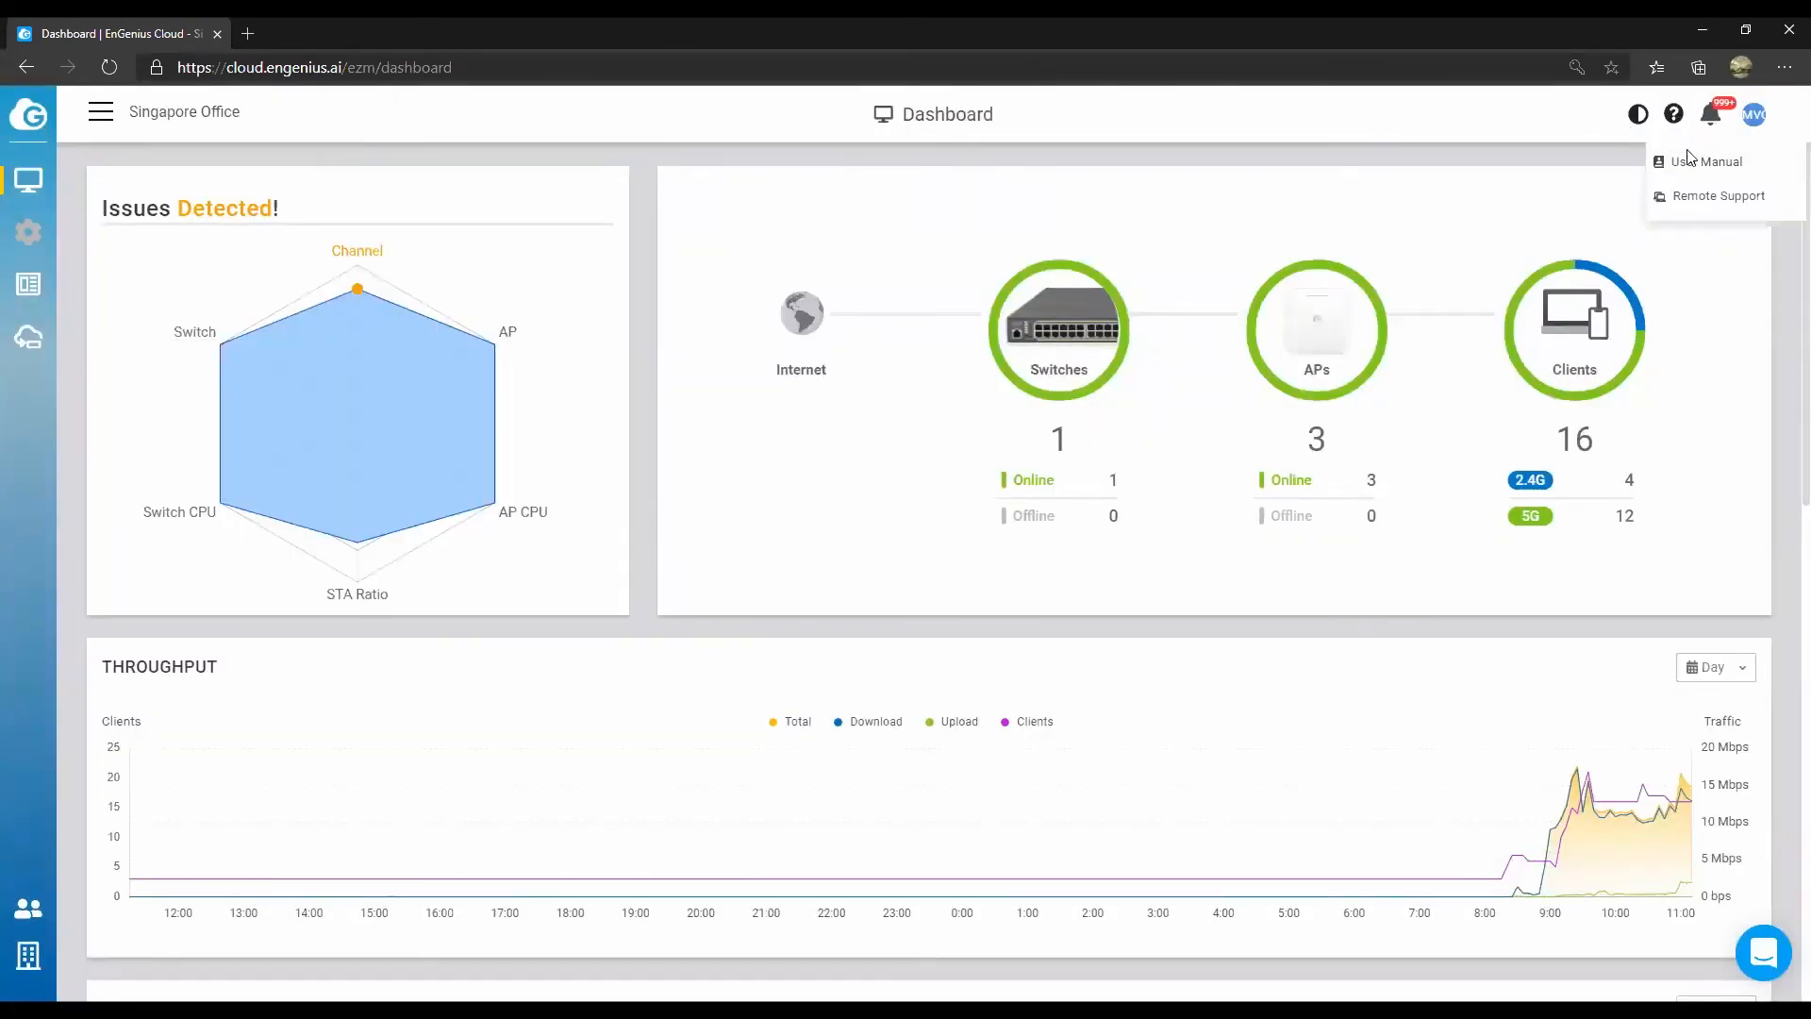
left_click(1696, 166)
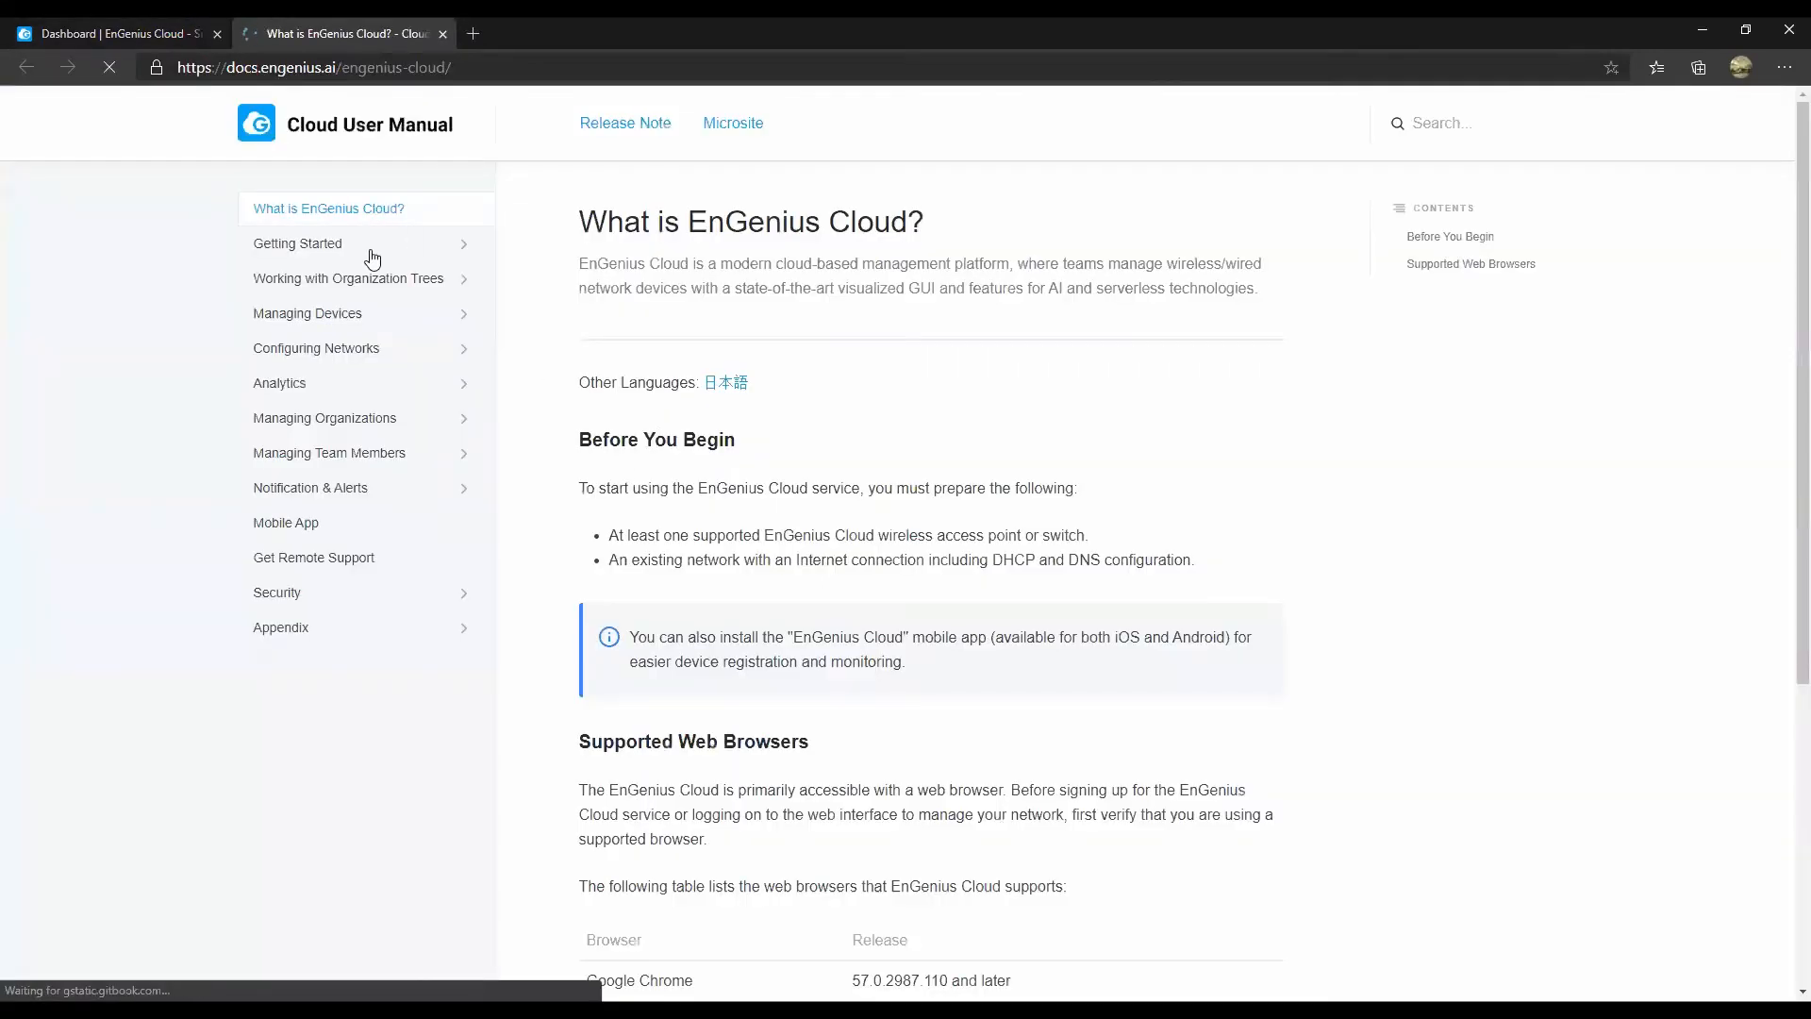
left_click(372, 279)
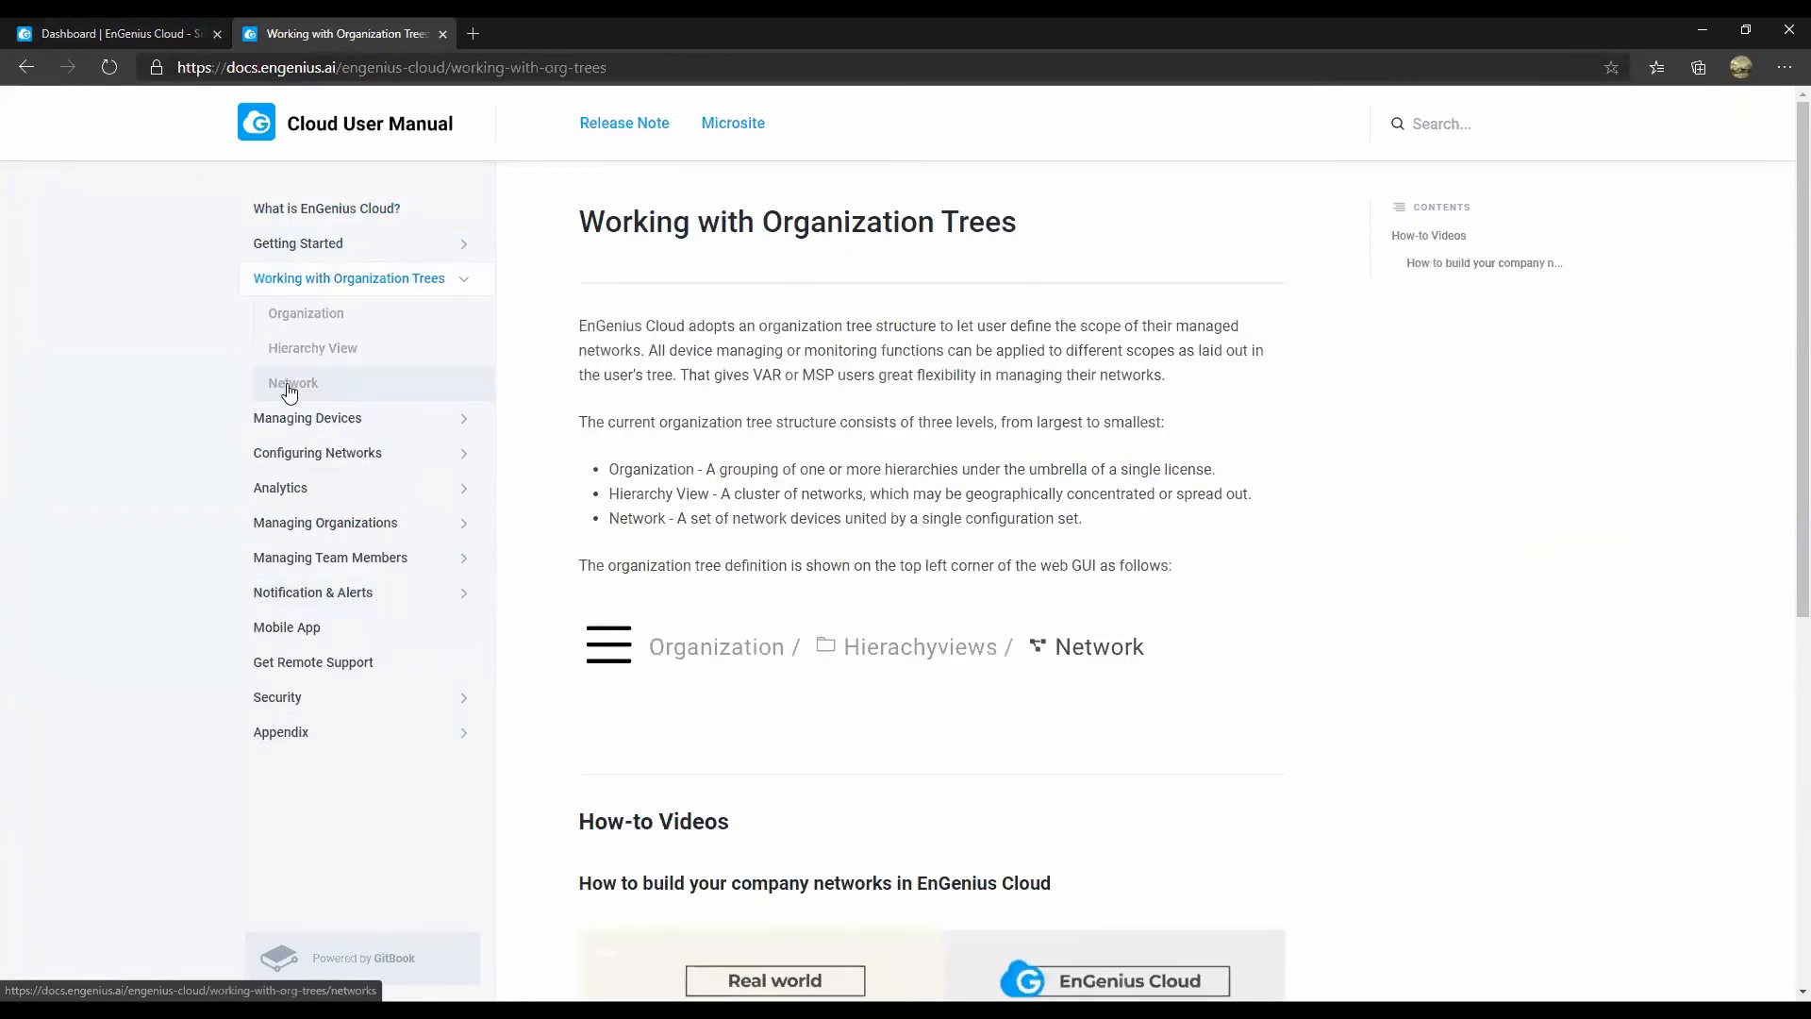
Open the cloud release notes and review the Cloud Features and Access Point Firmware pages.
left_click(623, 125)
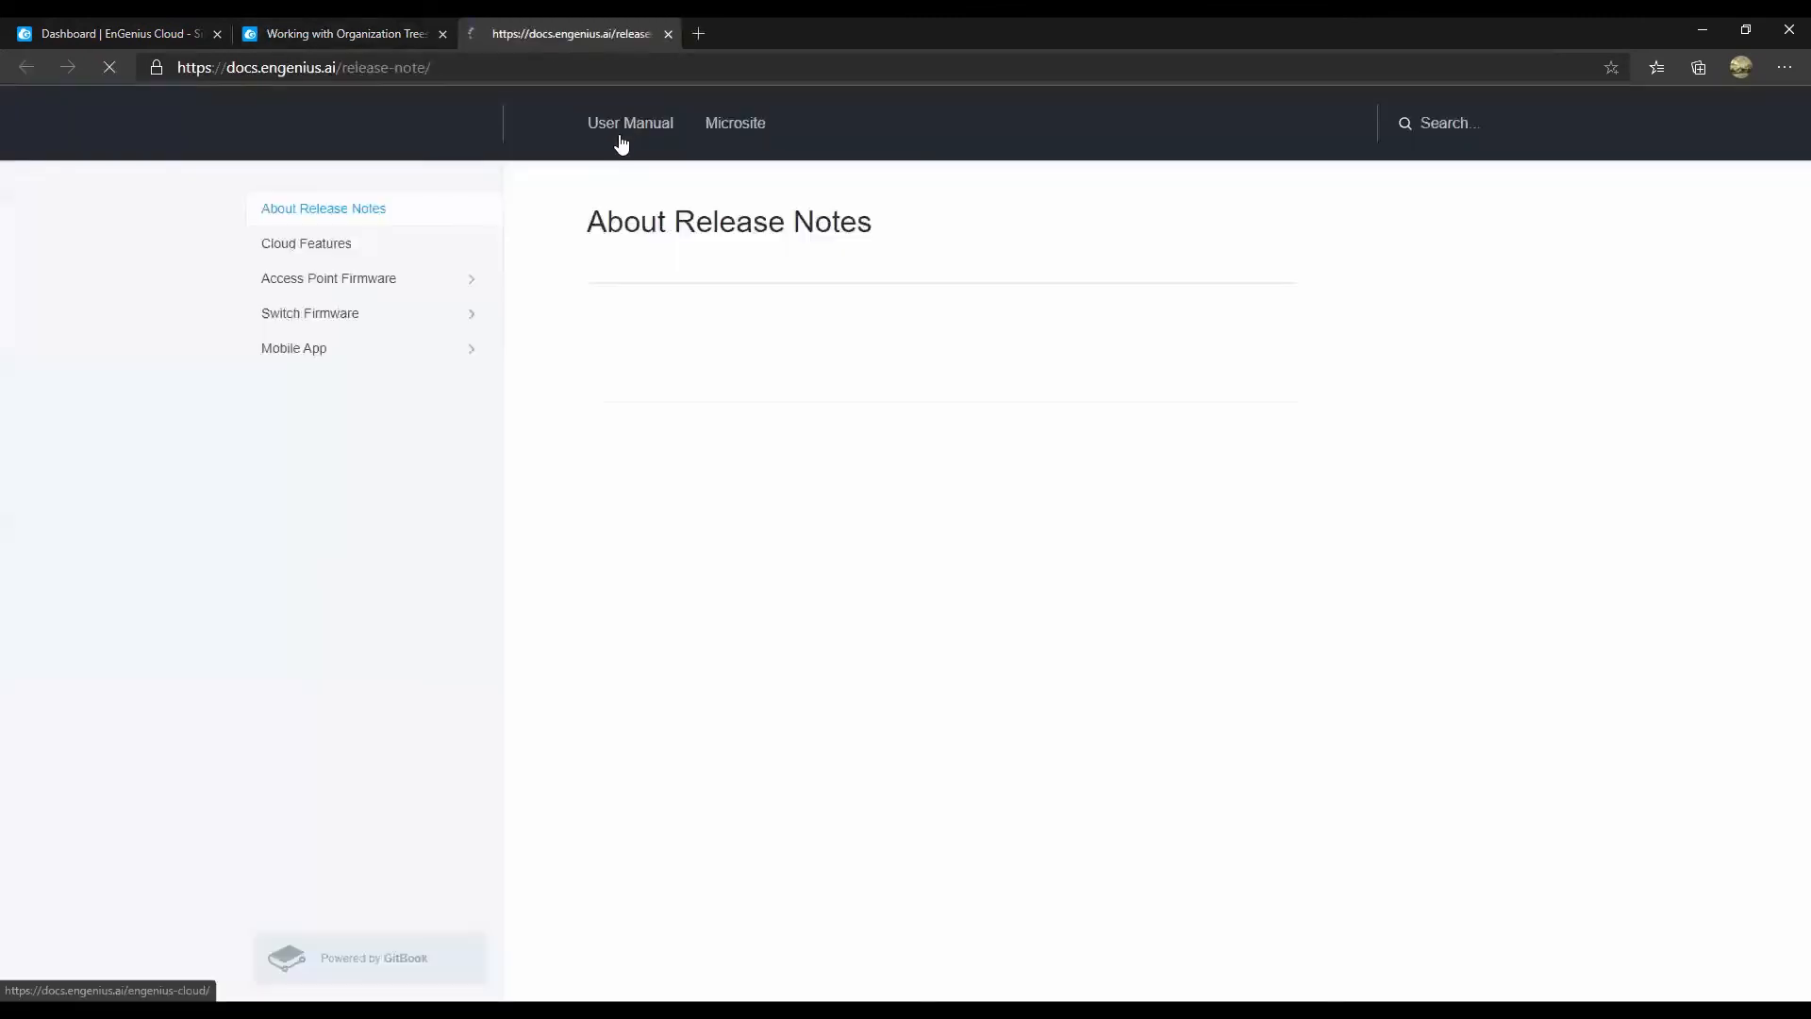
left_click(375, 250)
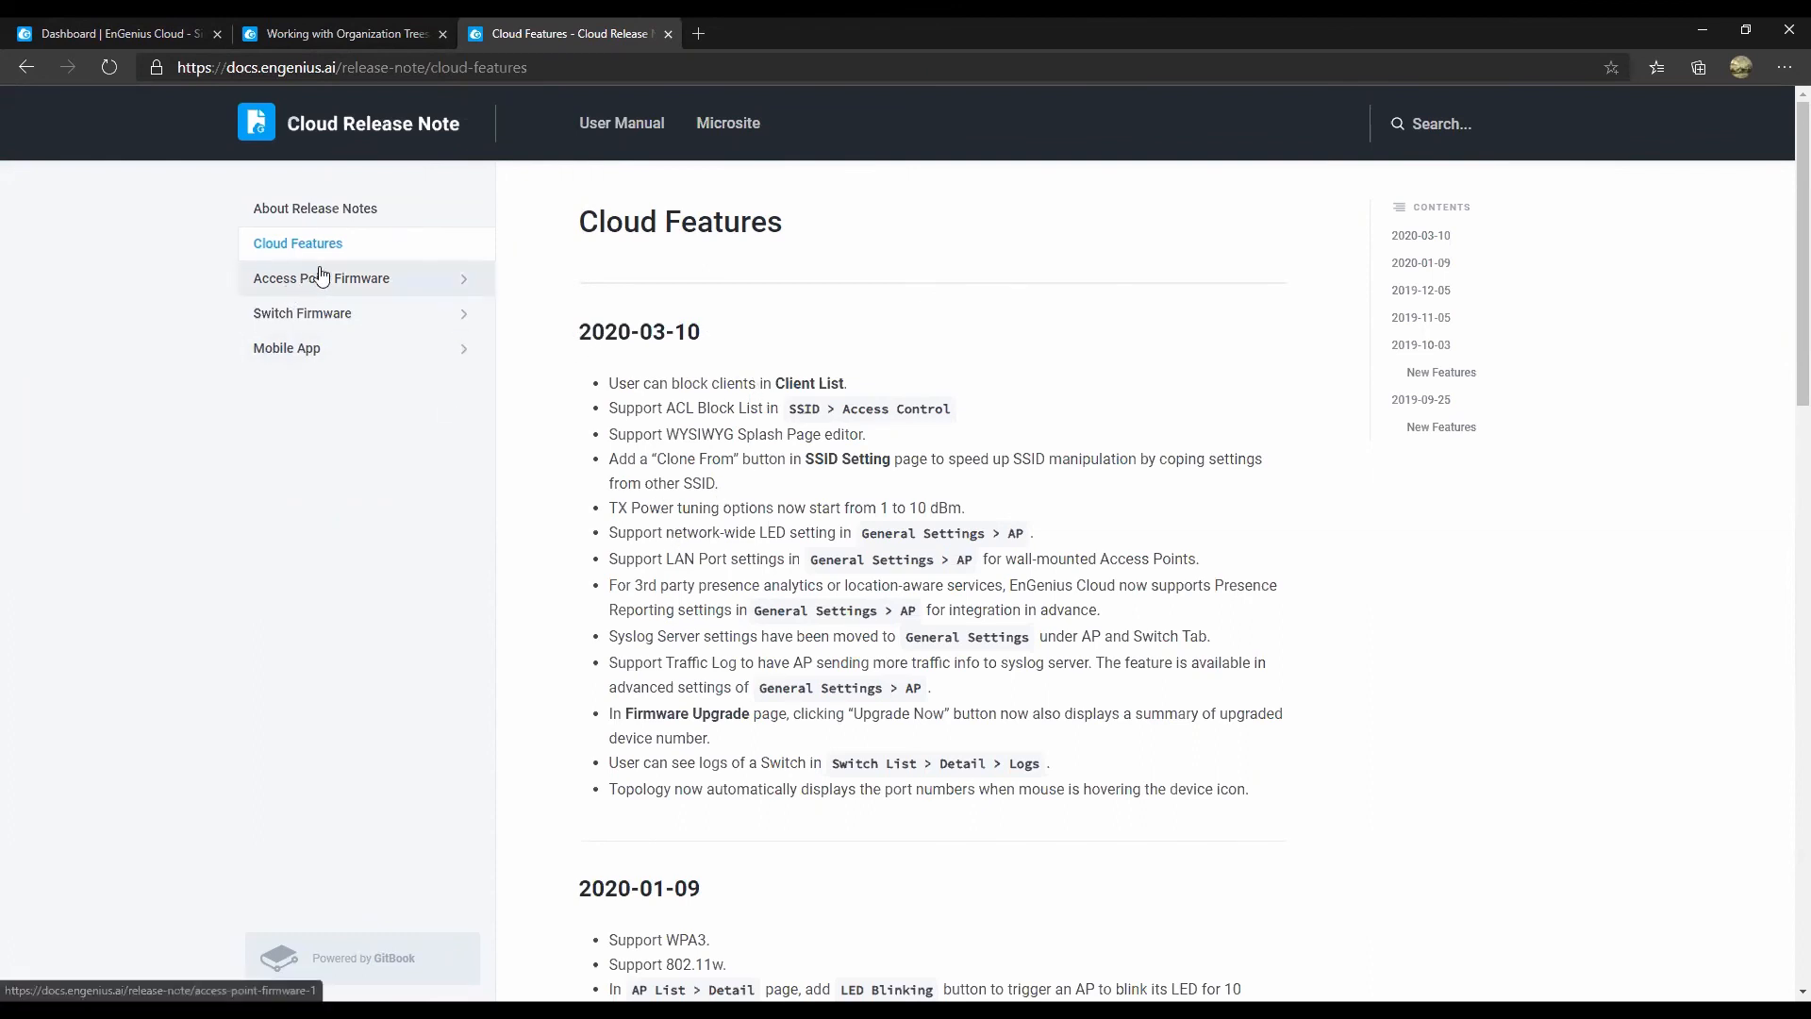
left_click(369, 281)
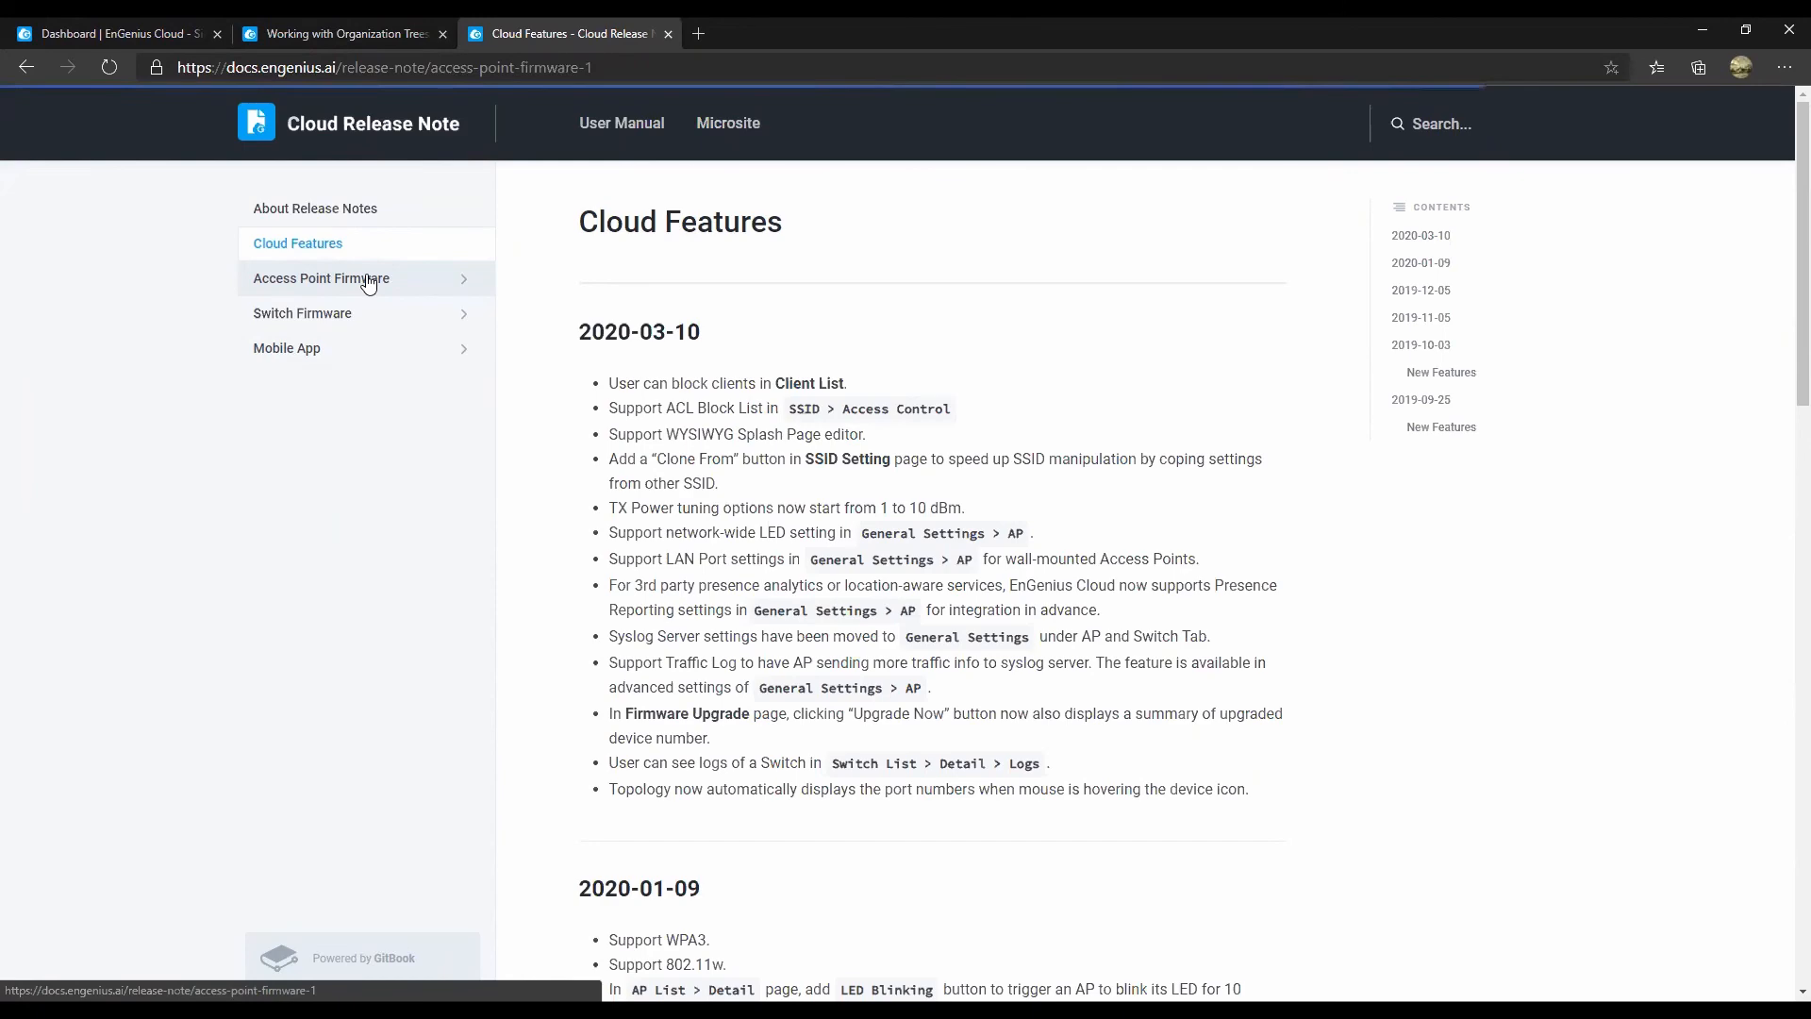
scroll(821, 586, "down", 7)
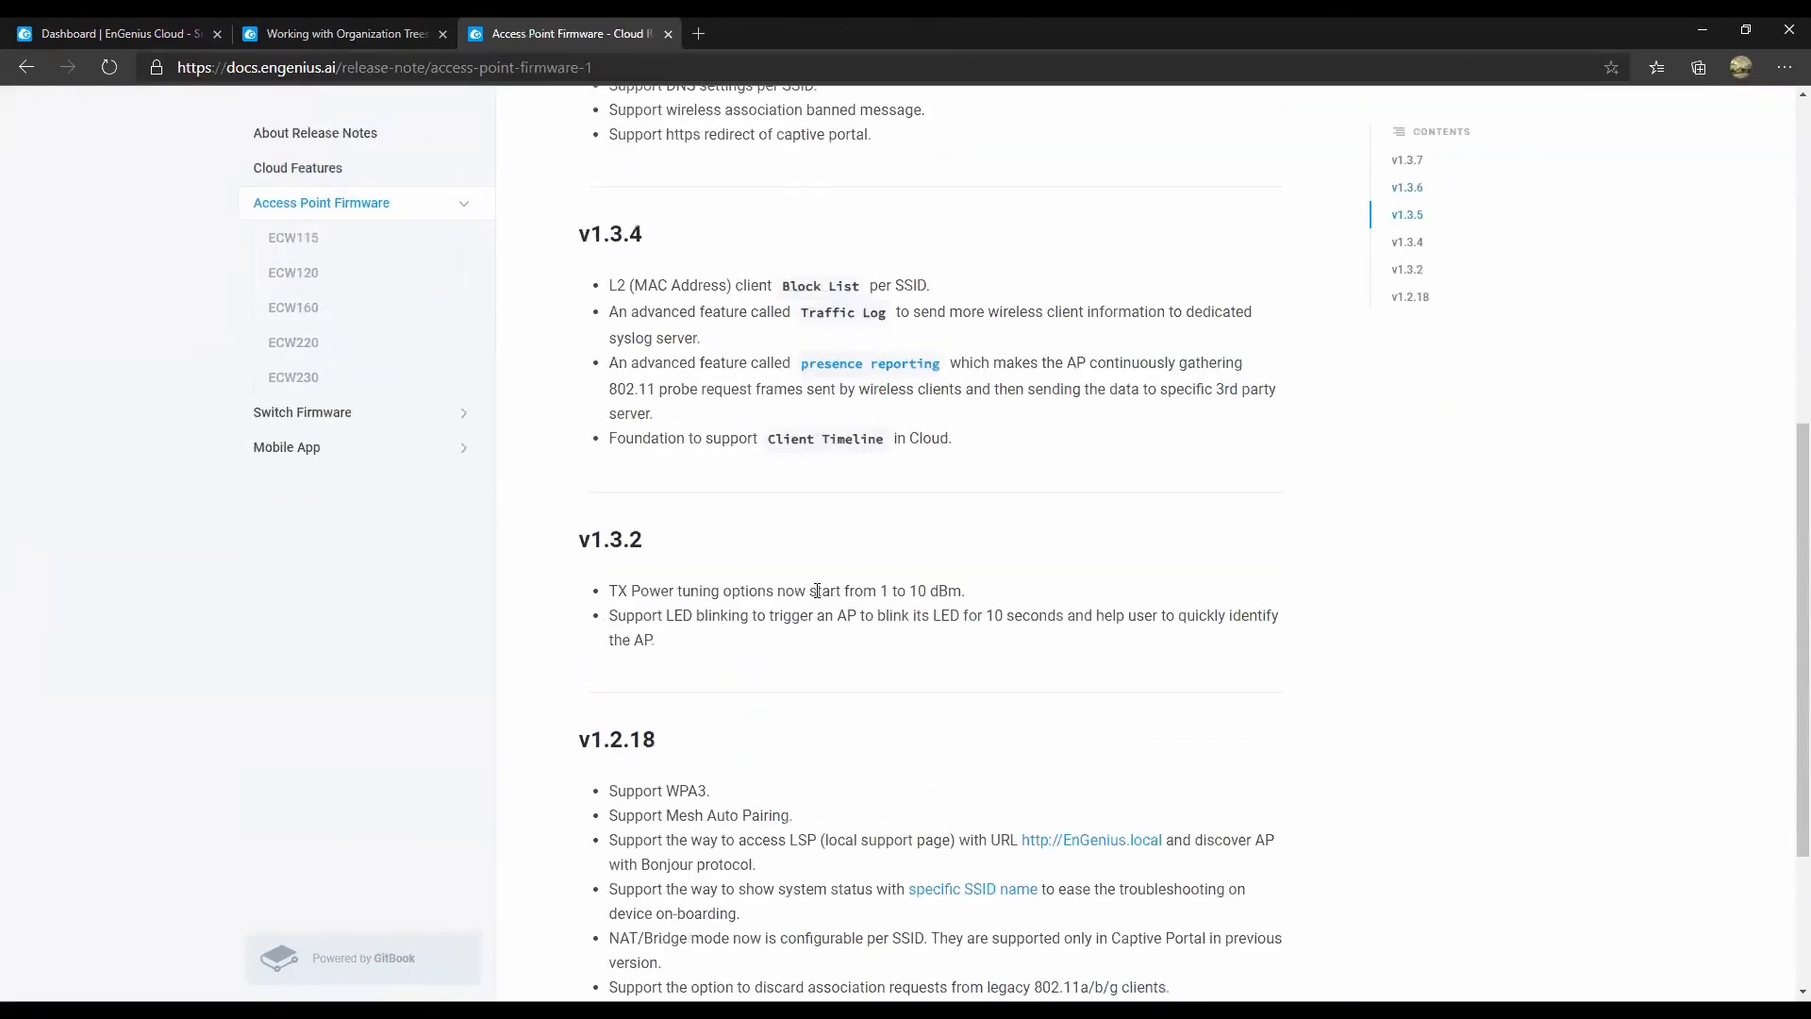
scroll(817, 591, "up", 8)
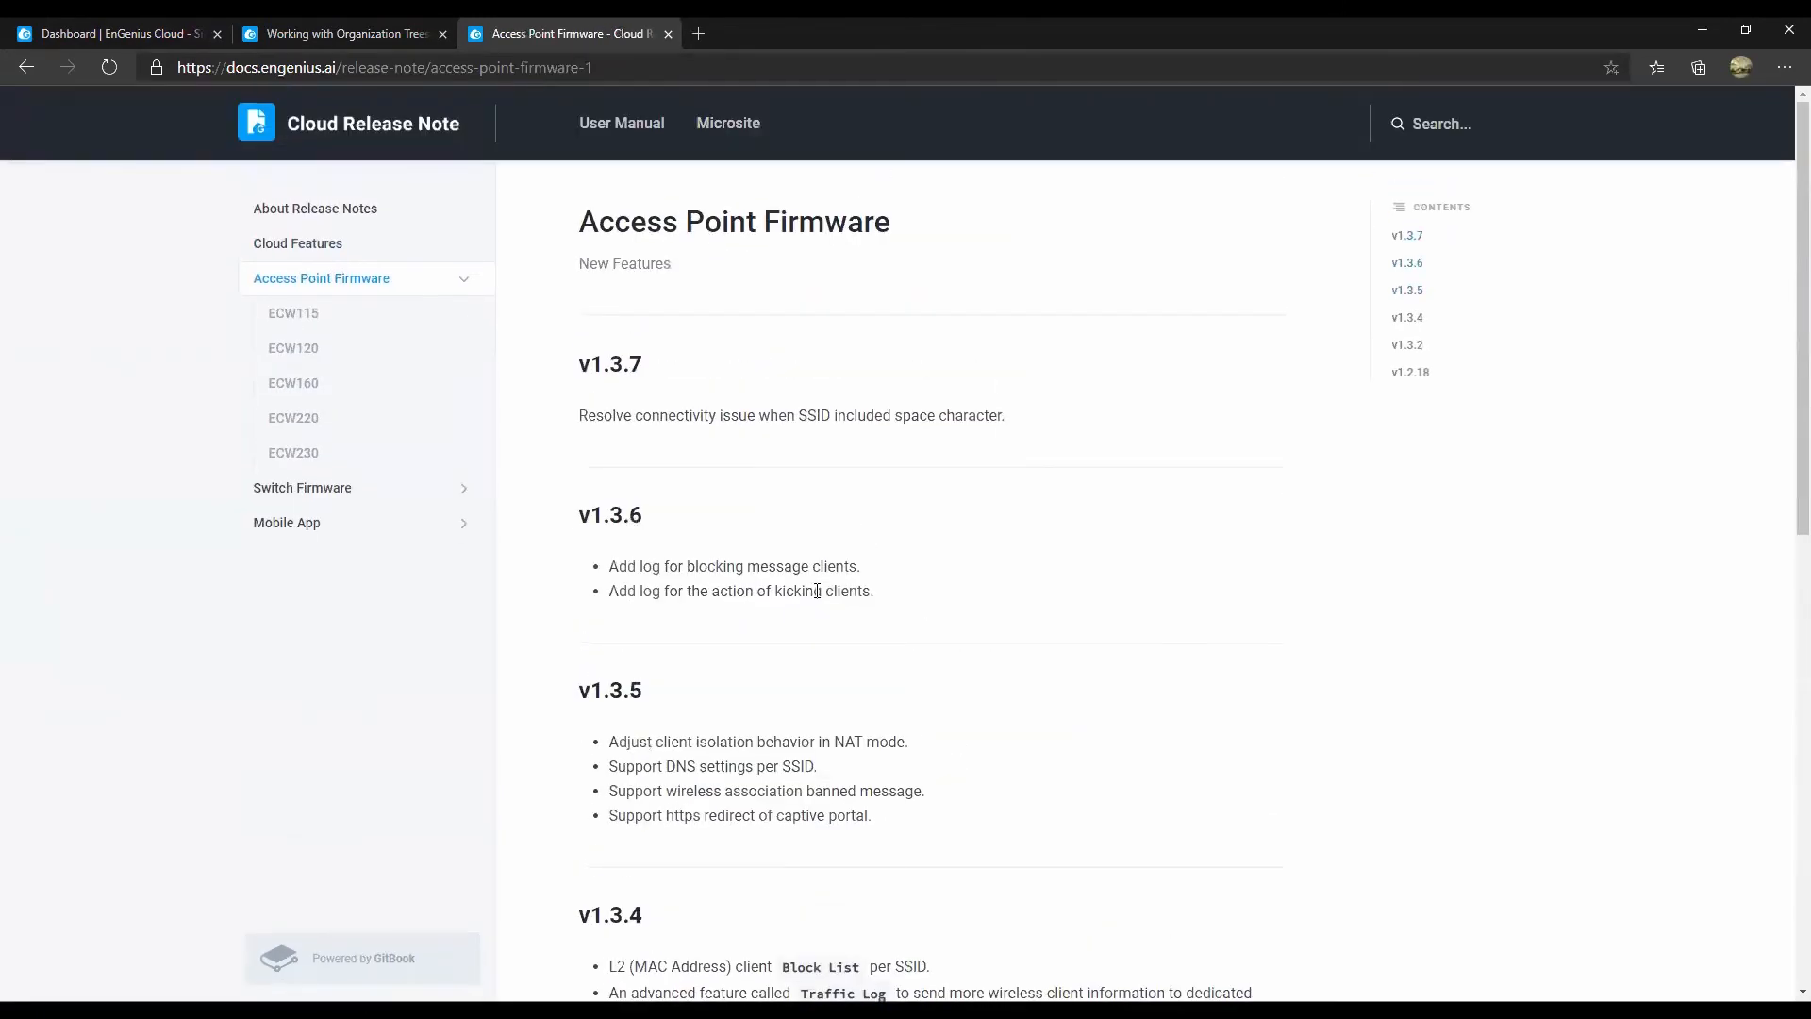
Return to the dashboard's browser tab and load the engenius.ai website in it.
left_click(368, 36)
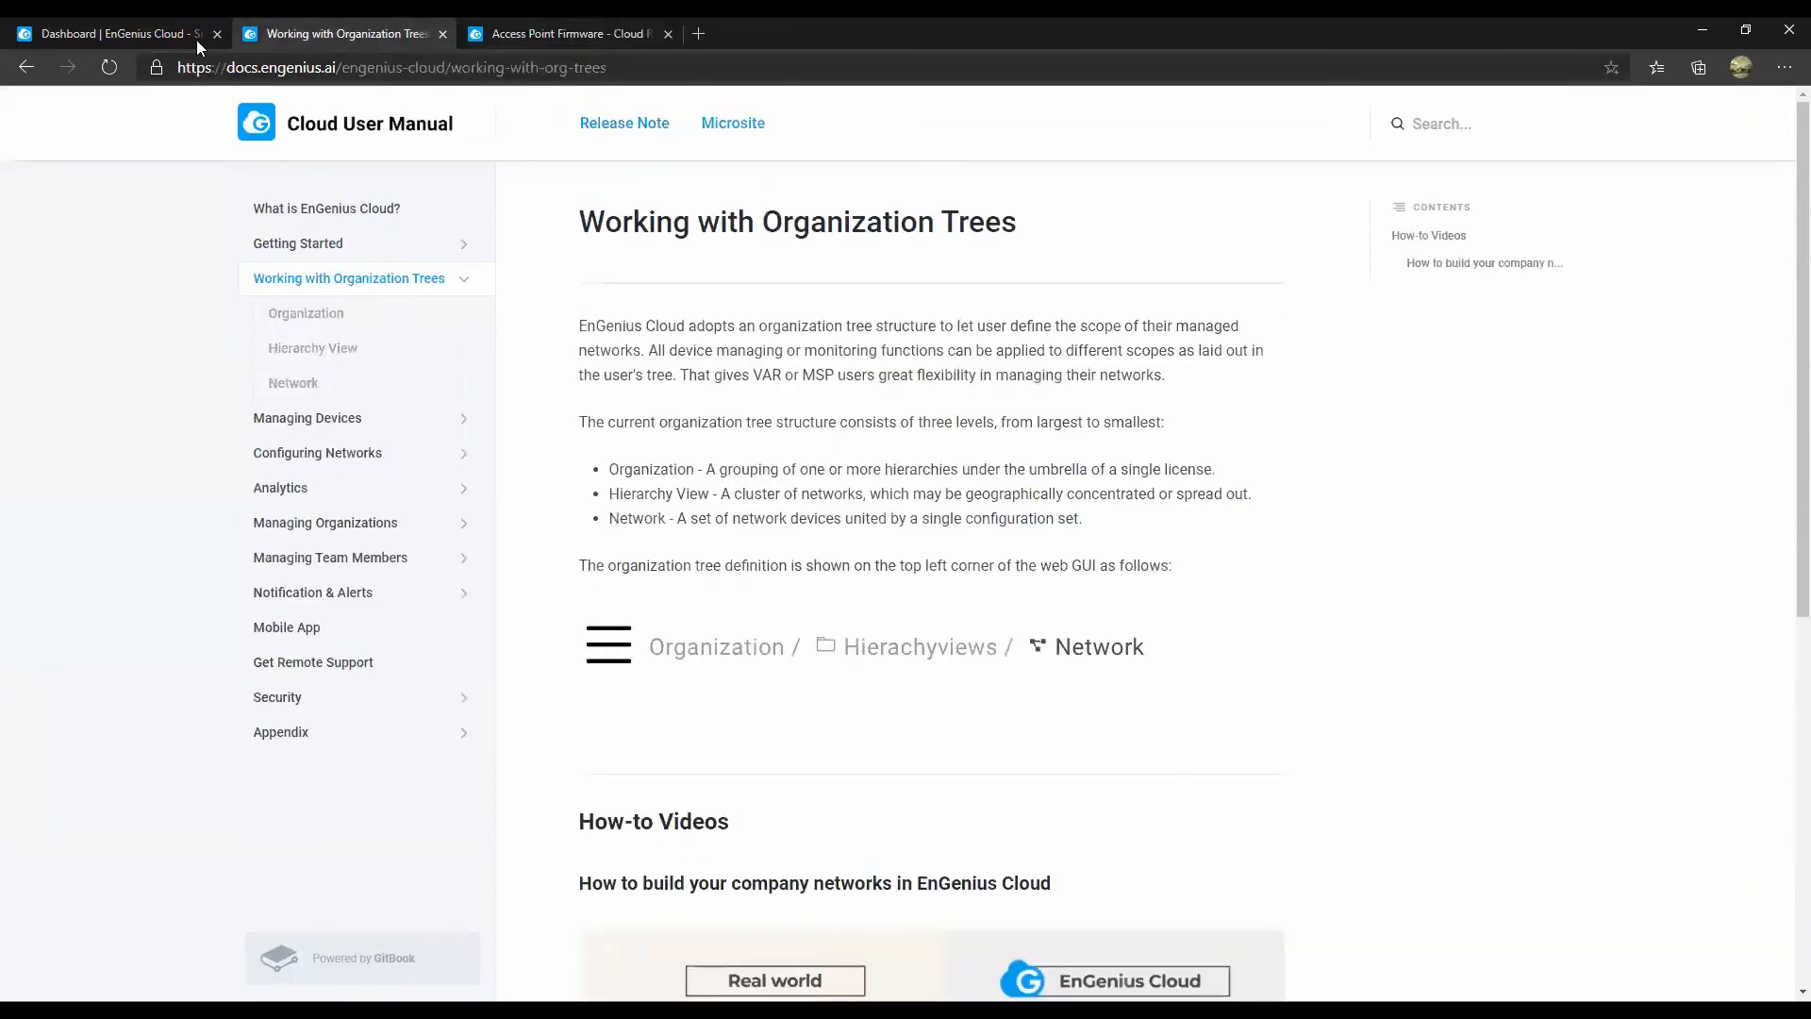
left_click(112, 34)
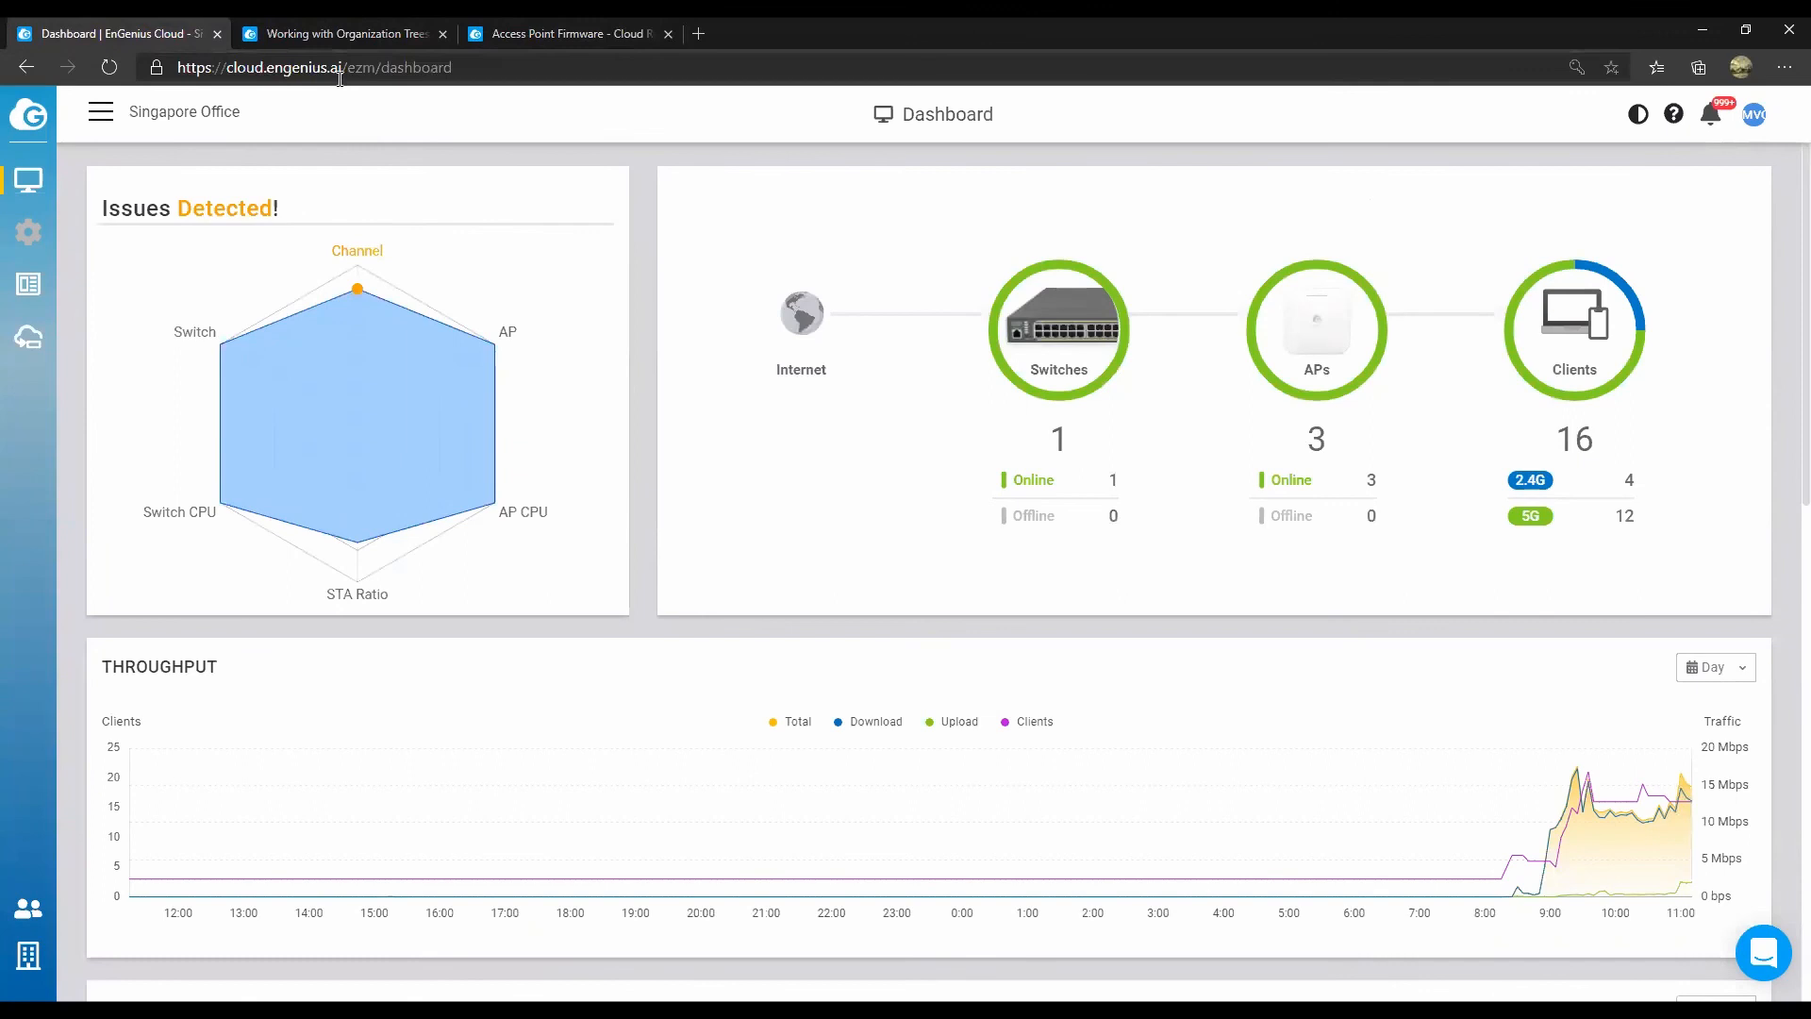
left_click_drag(456, 68, 11, 40)
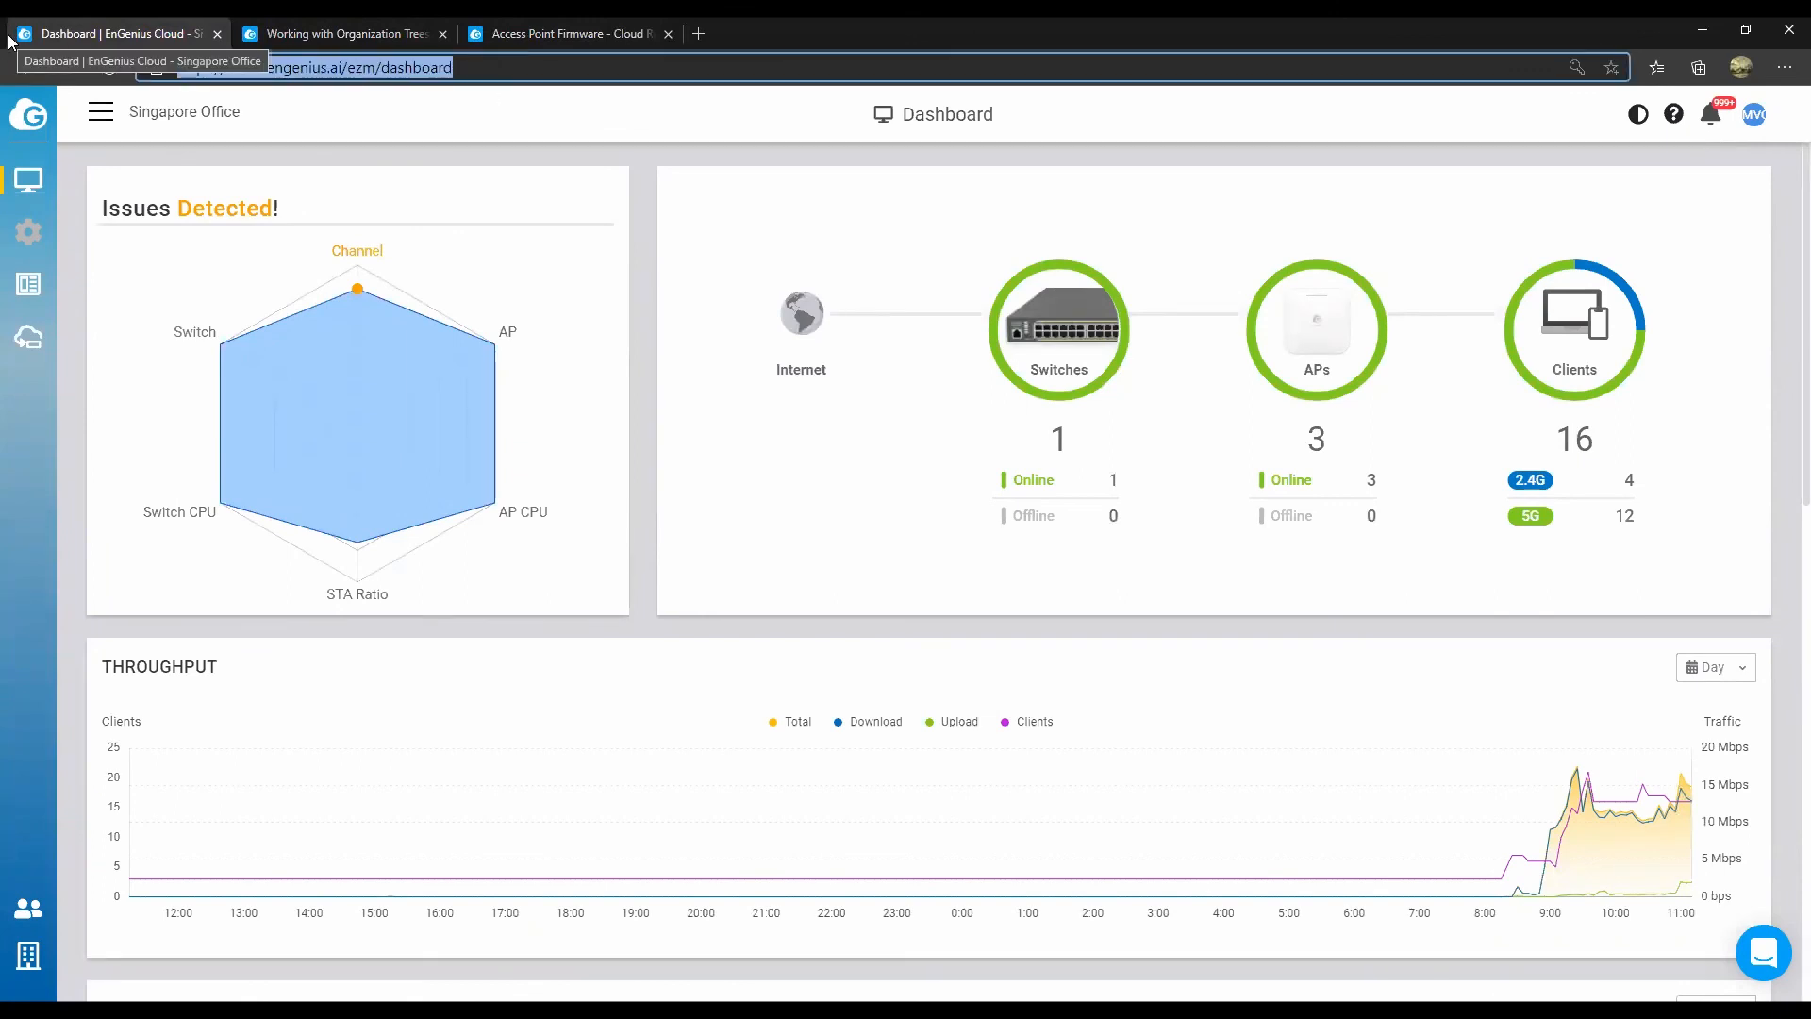
type("en")
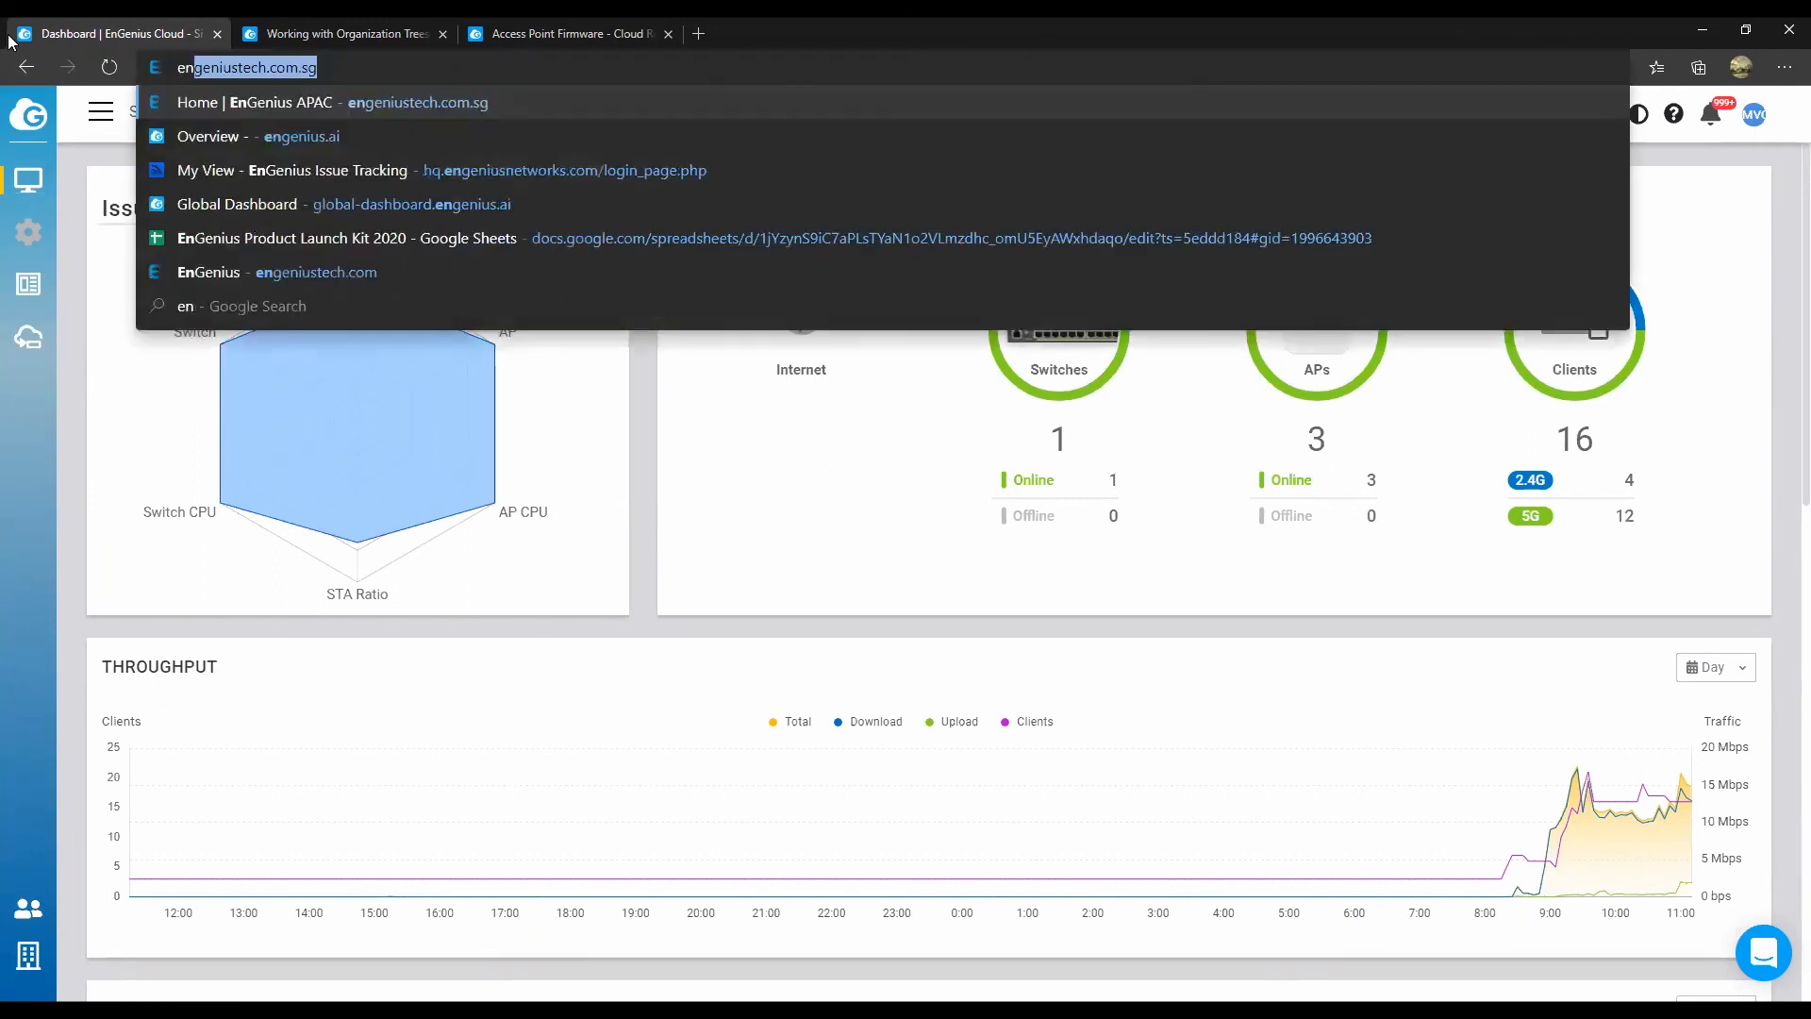
type("genius.ai")
key("Return")
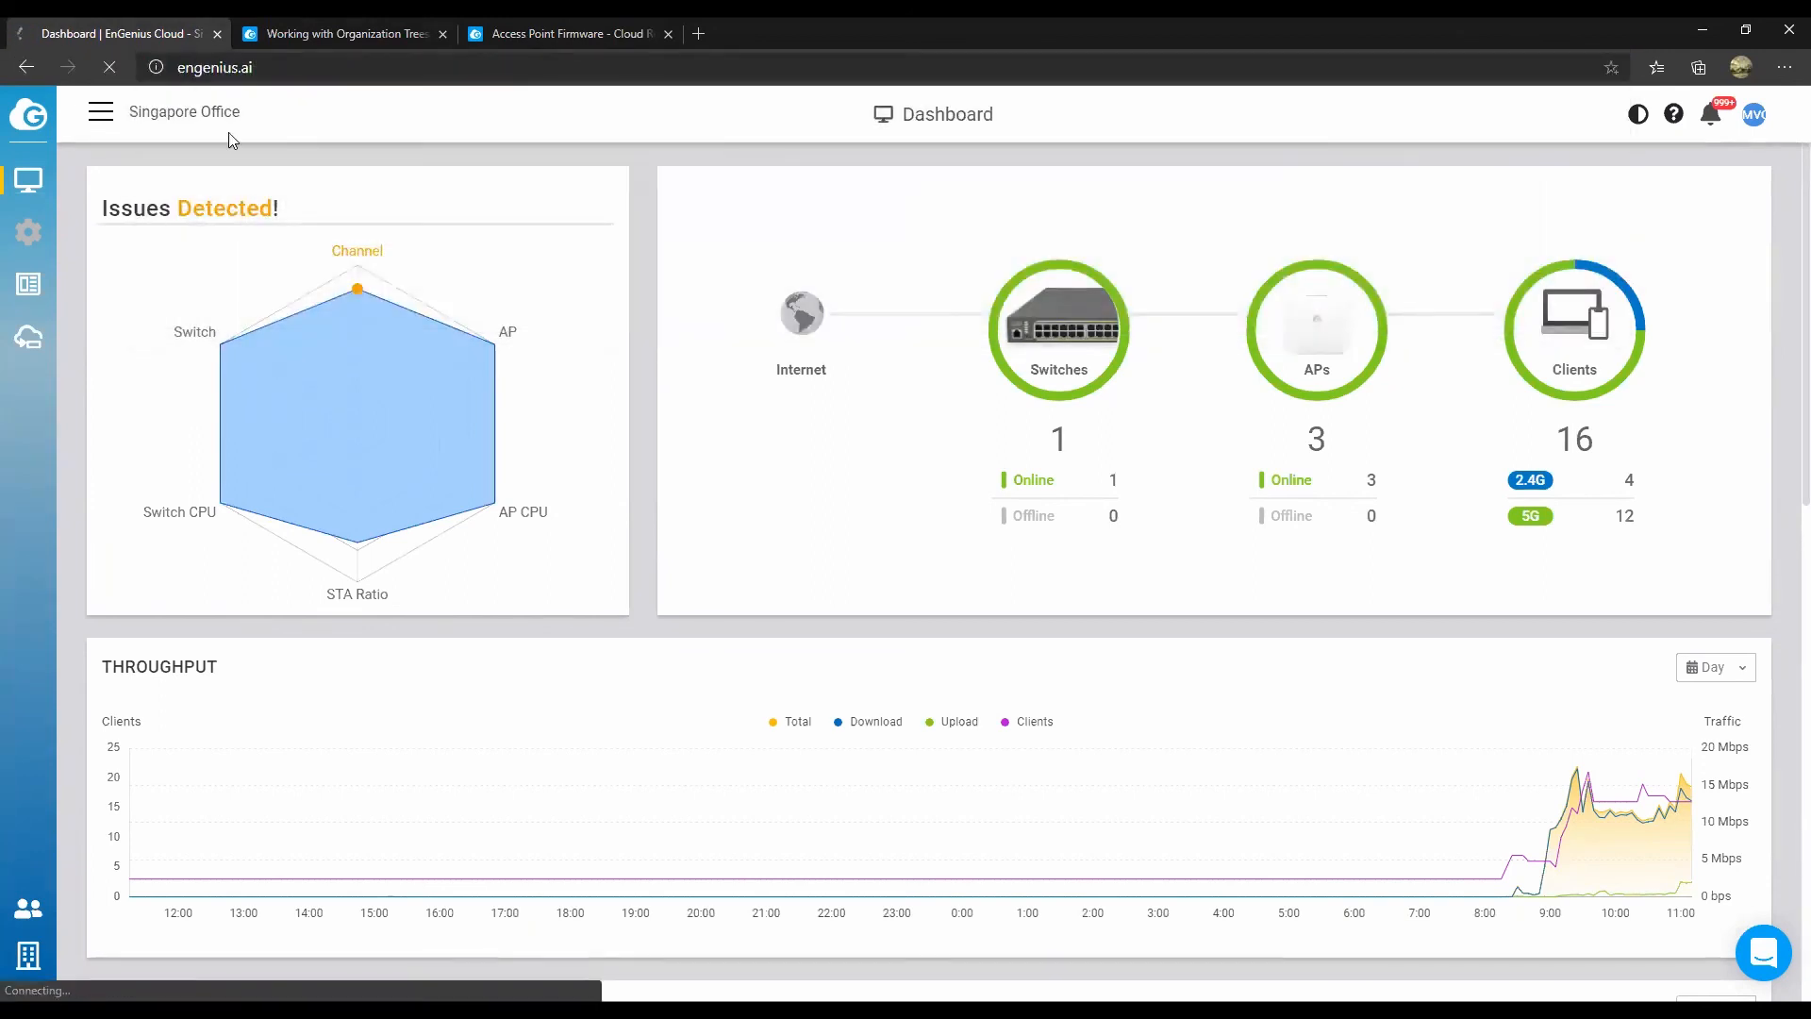
mouse_move(403, 258)
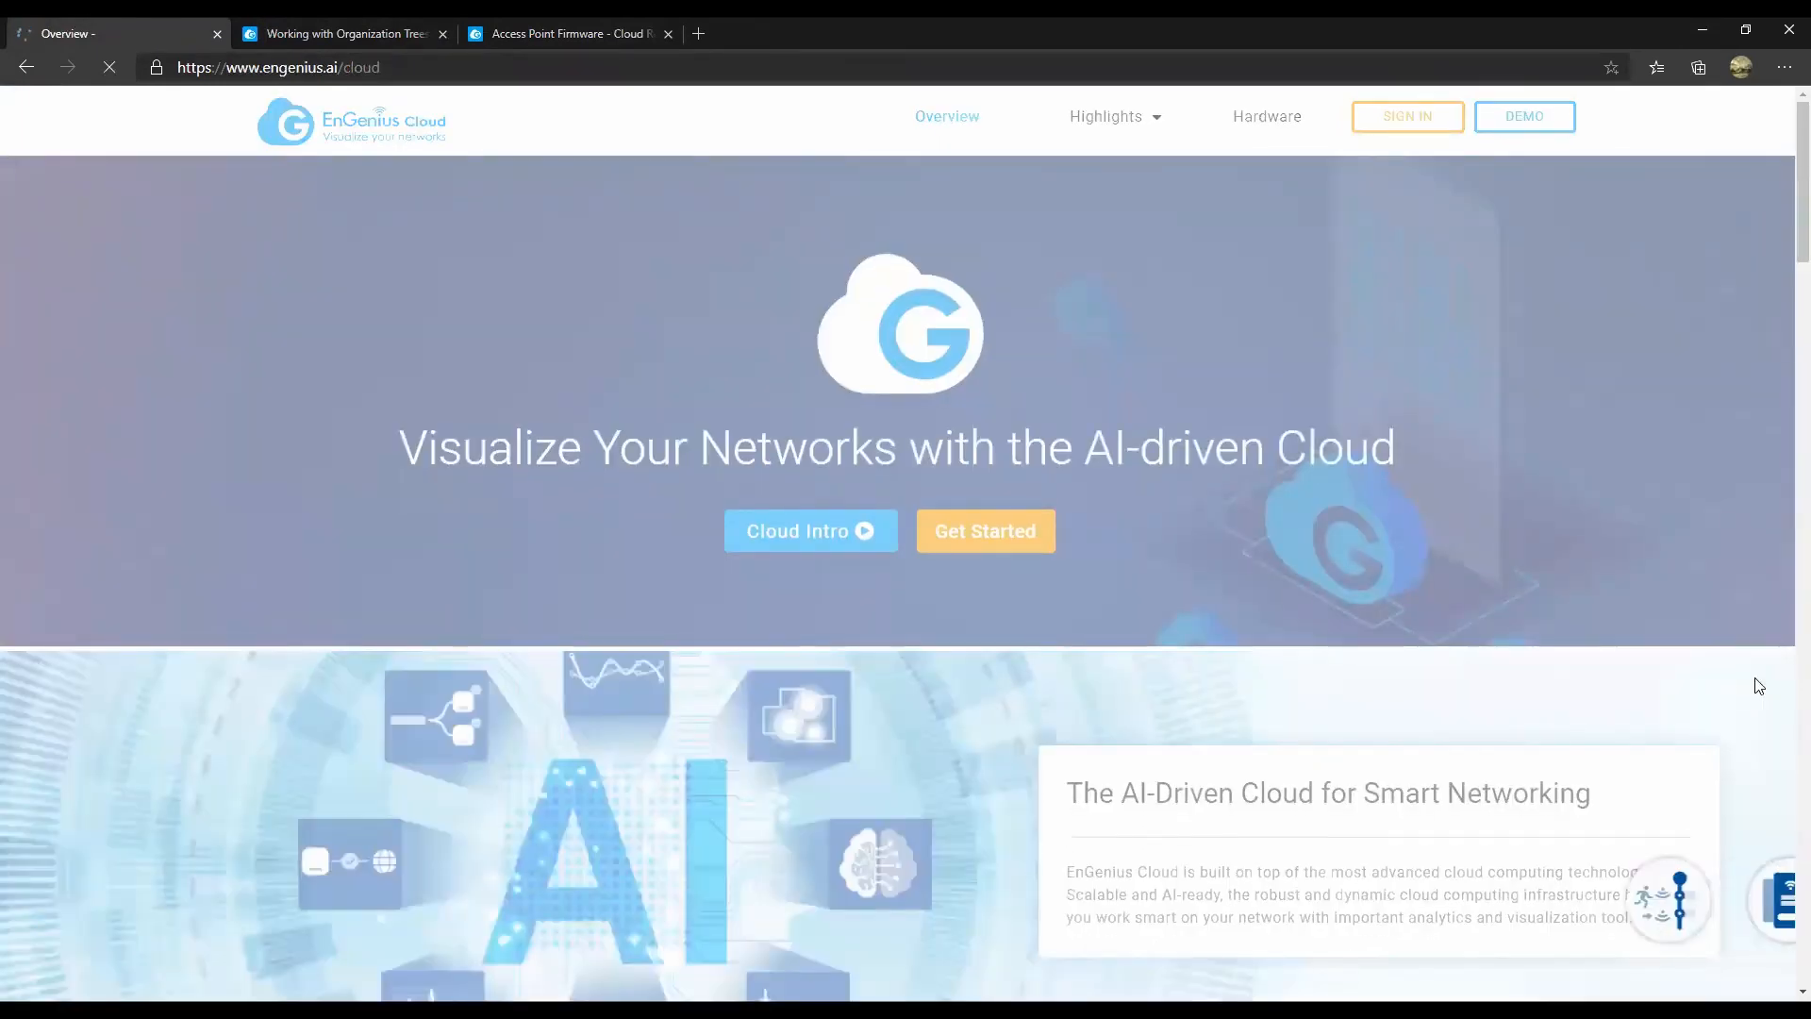
left_click(364, 579)
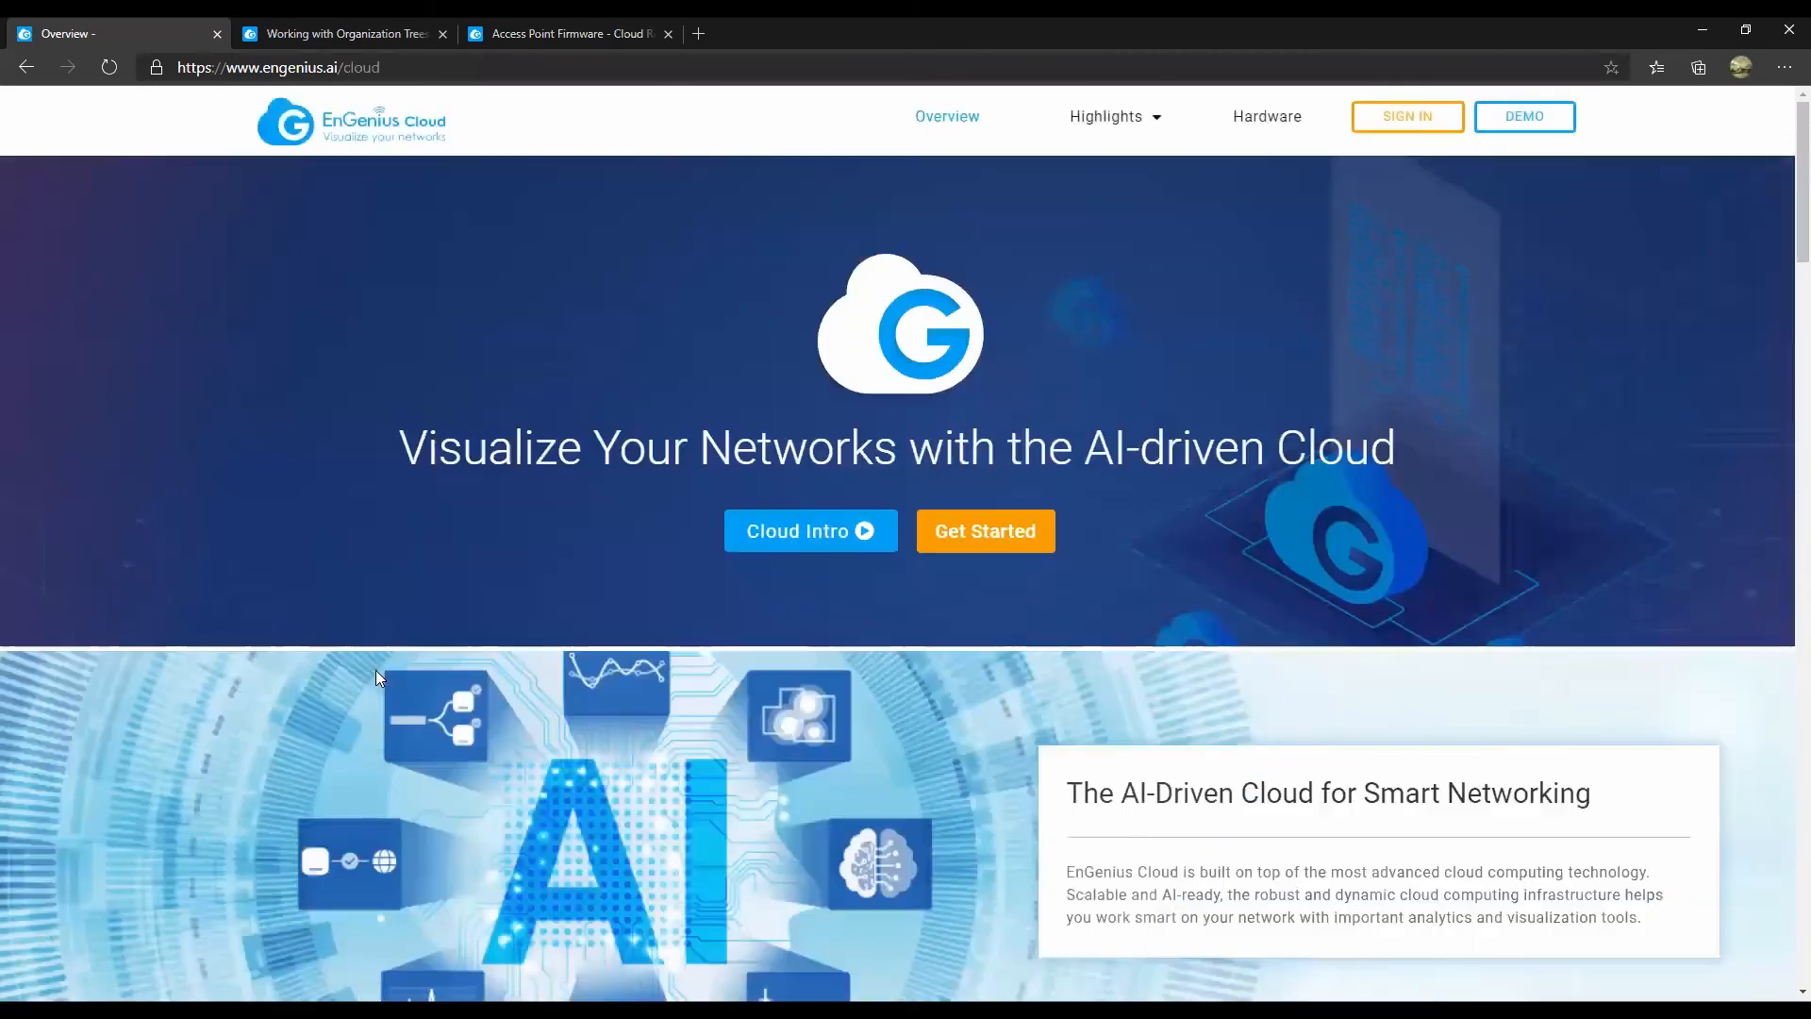
Launch the EnGenius Cloud demo account and check its Configure and Analyze options for the 7F network.
left_click(1525, 117)
left_click(1160, 728)
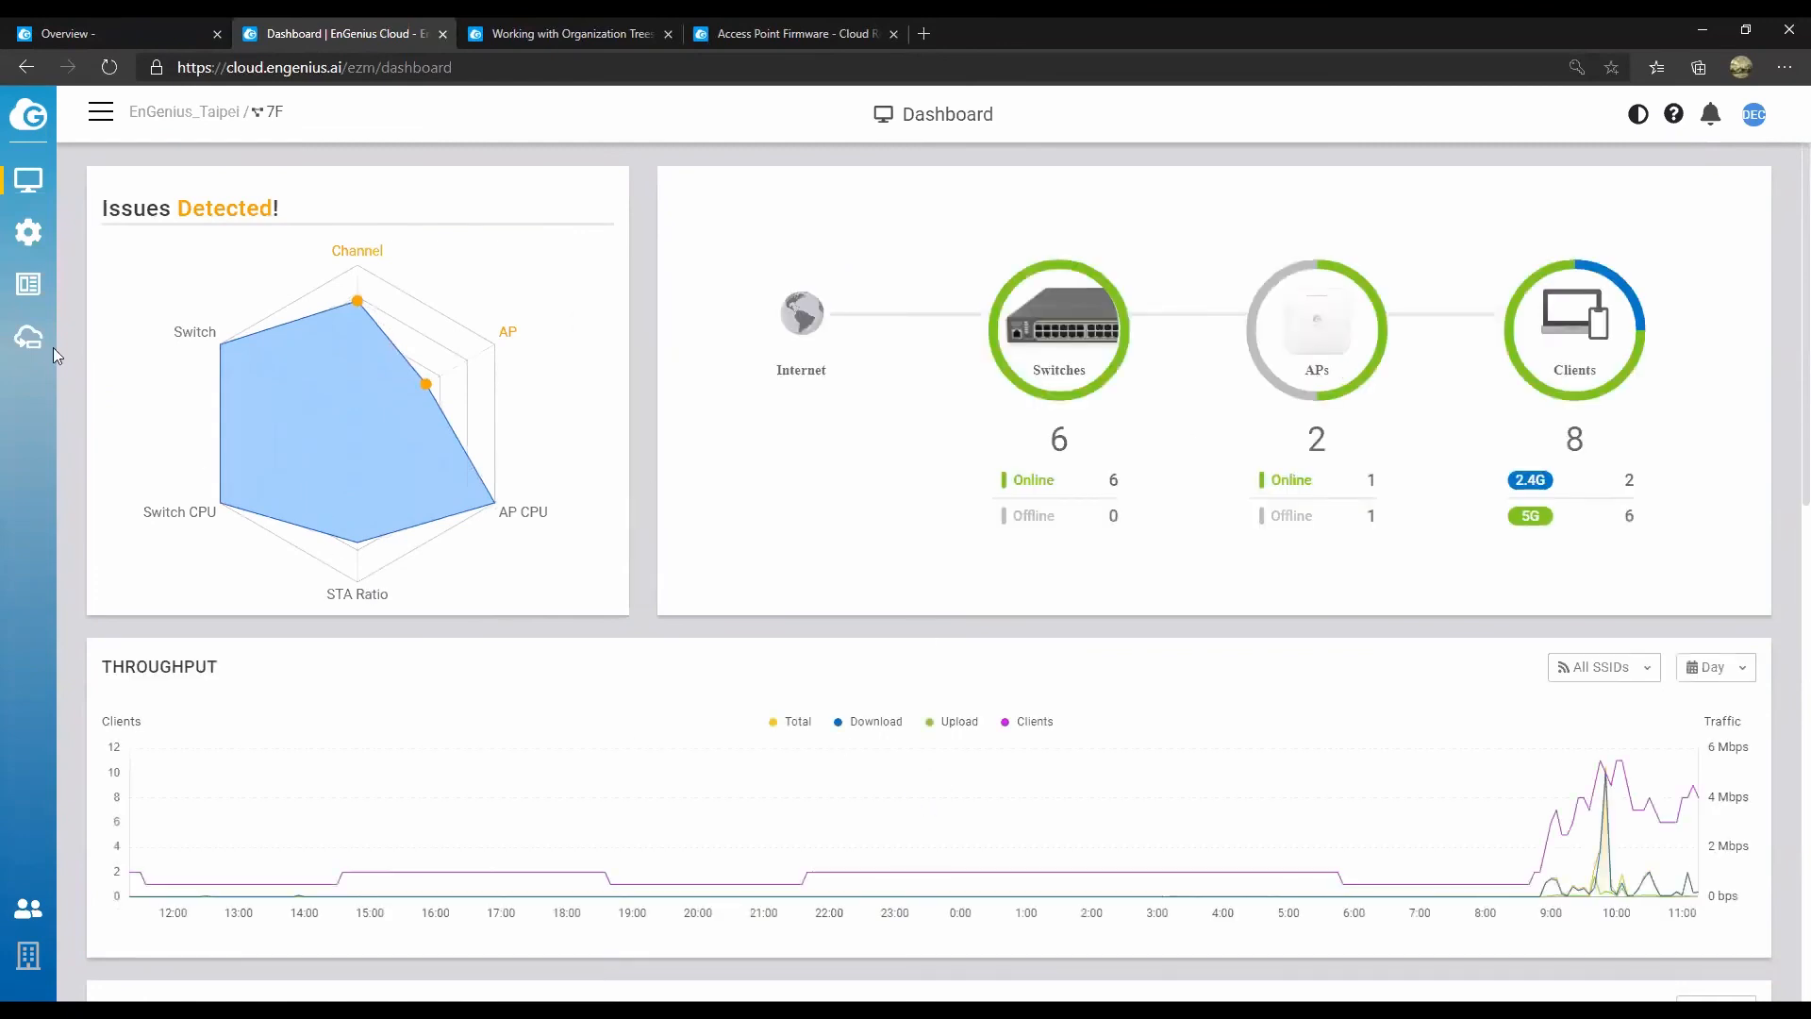
left_click(45, 237)
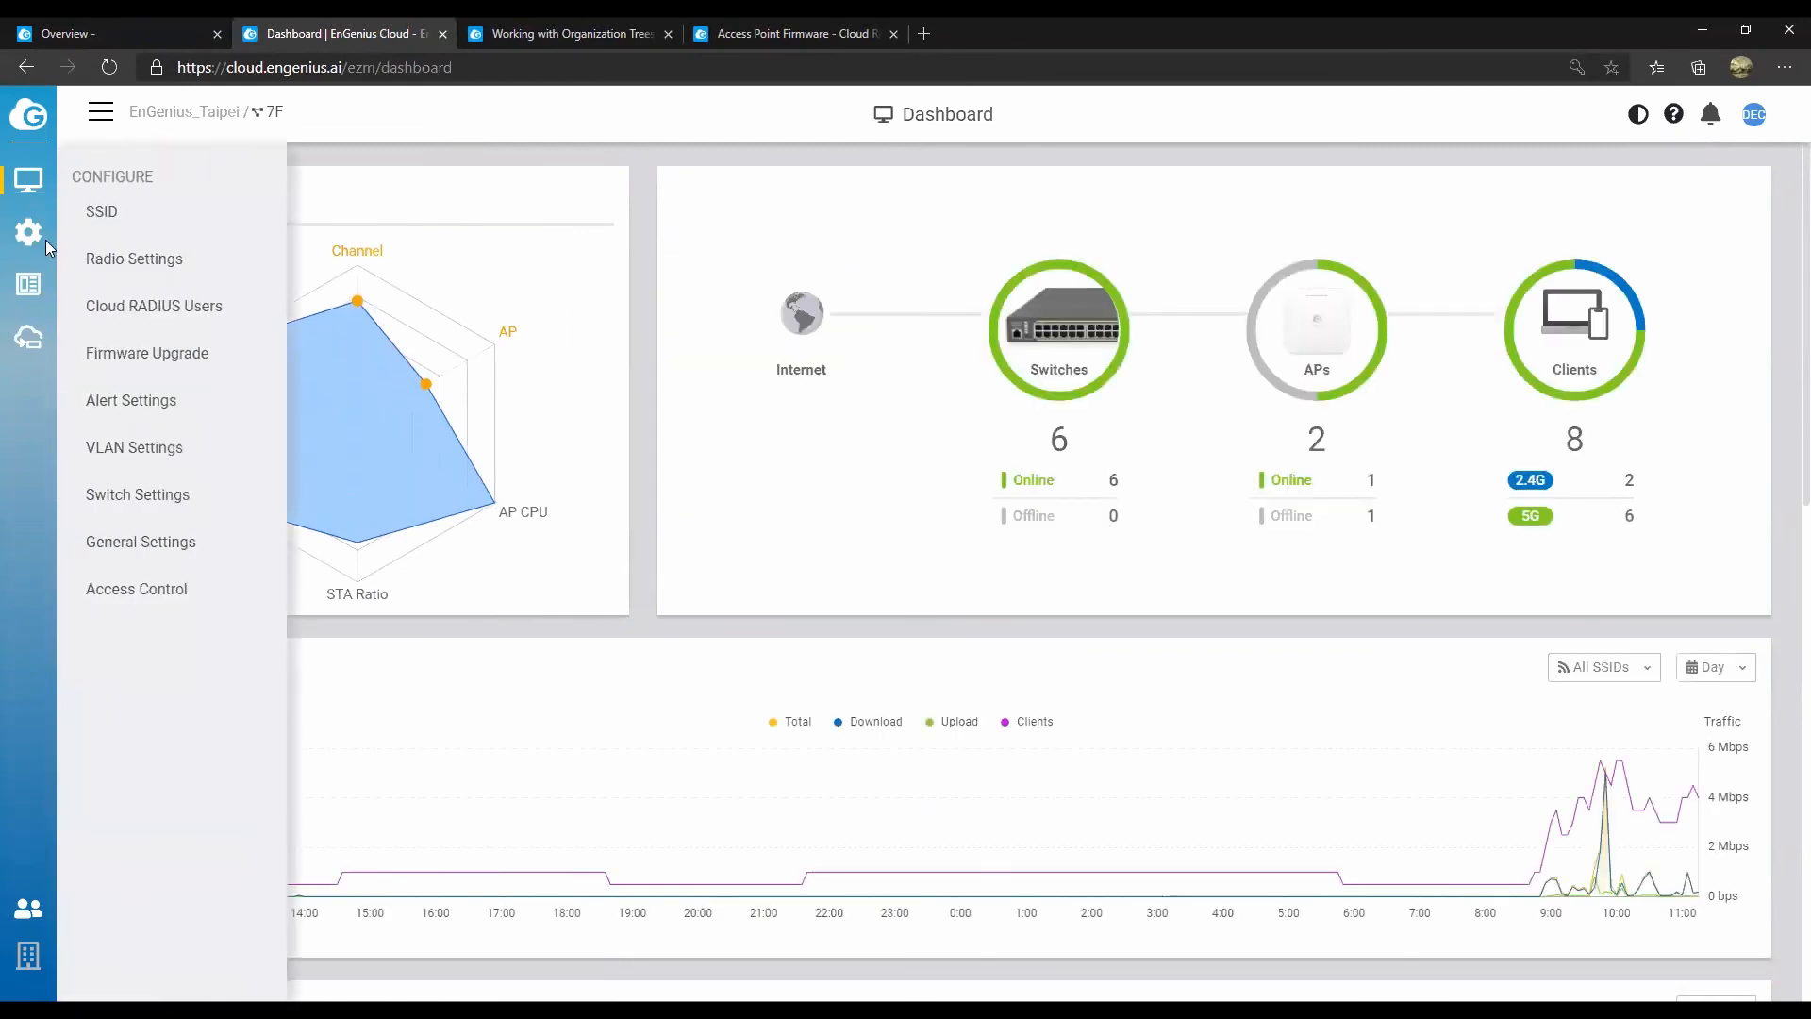
mouse_move(37, 284)
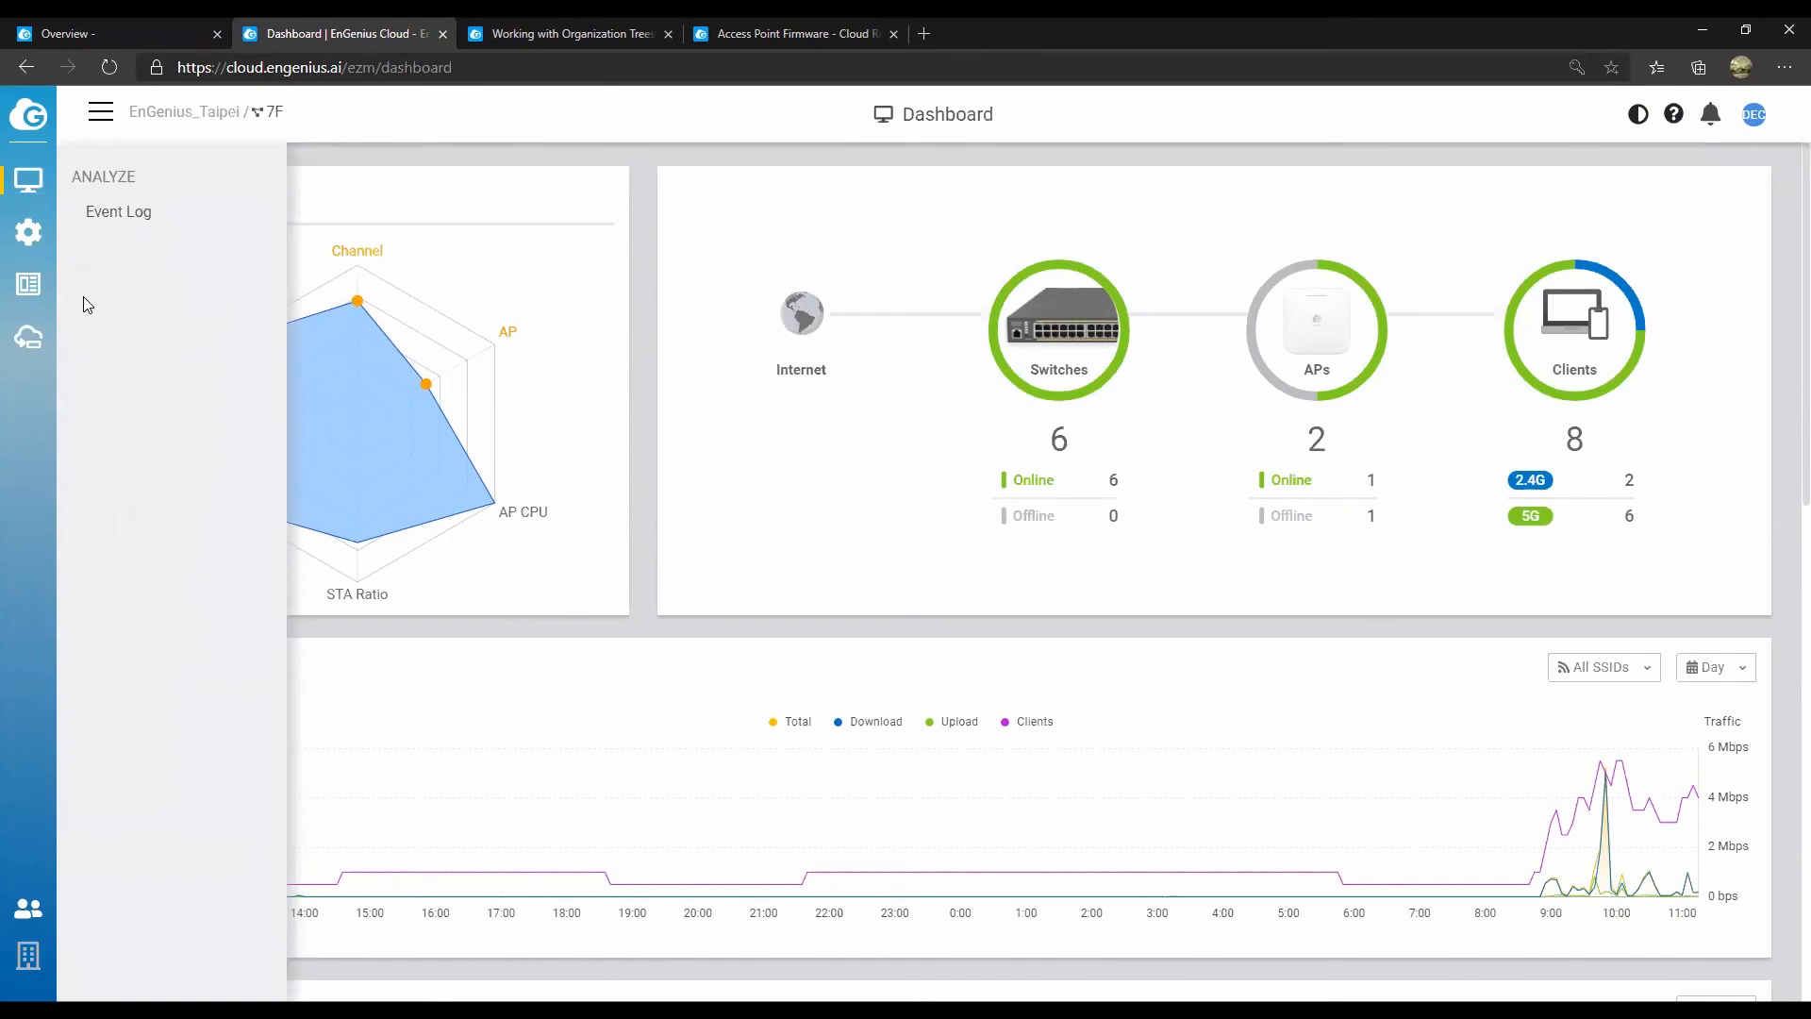